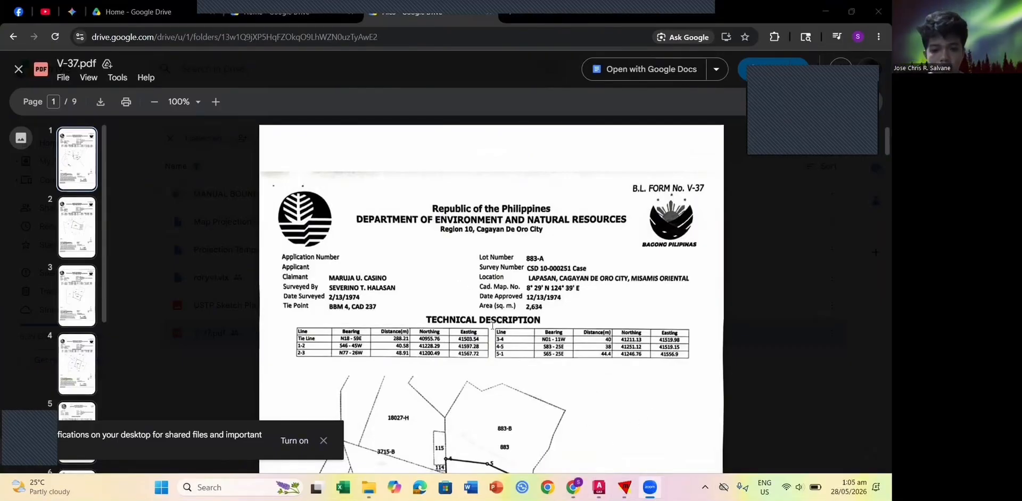
# Step: Scroll the V-37.pdf preview down to the Lot 883-A sketch under the technical description table
pyautogui.scroll(-1, 580, 383)
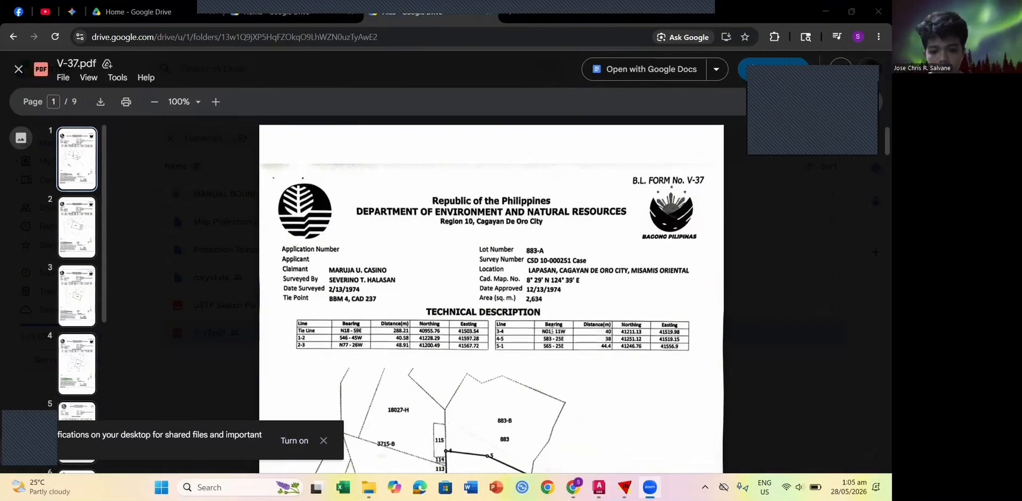
# Step: Show the AutoCAD 2027 Start page, then bring the empty Manifold System project window to the front
pyautogui.click(599, 487)
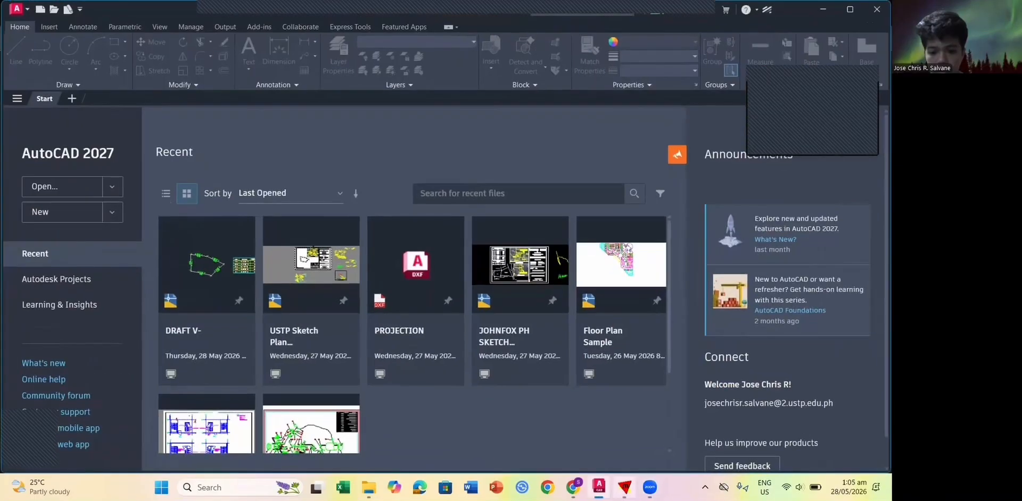
pyautogui.click(624, 487)
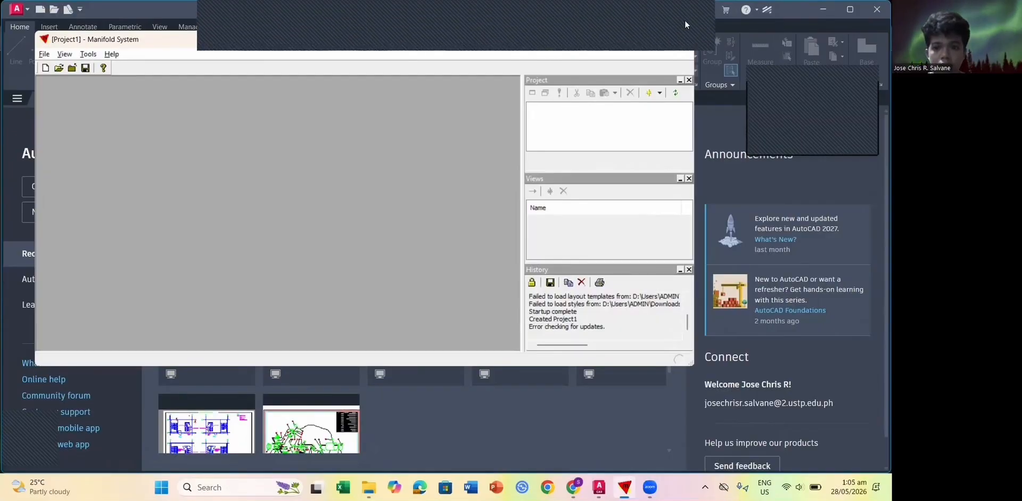
pyautogui.click(685, 21)
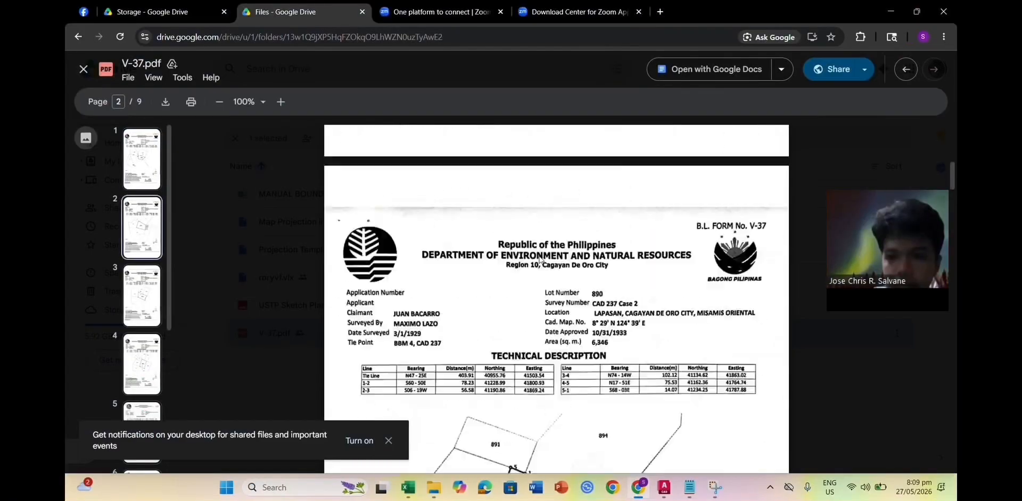
# Step: Scroll up and down through the V-37 survey pages to review the lot descriptions
pyautogui.scroll(-5, 540, 266)
pyautogui.moveTo(954, 190)
pyautogui.mouseDown()
pyautogui.moveTo(955, 148)
pyautogui.moveTo(954, 458)
pyautogui.moveTo(954, 192)
pyautogui.mouseUp()
pyautogui.scroll(8, 686, 298)
pyautogui.scroll(-4, 675, 294)
pyautogui.scroll(2, 674, 293)
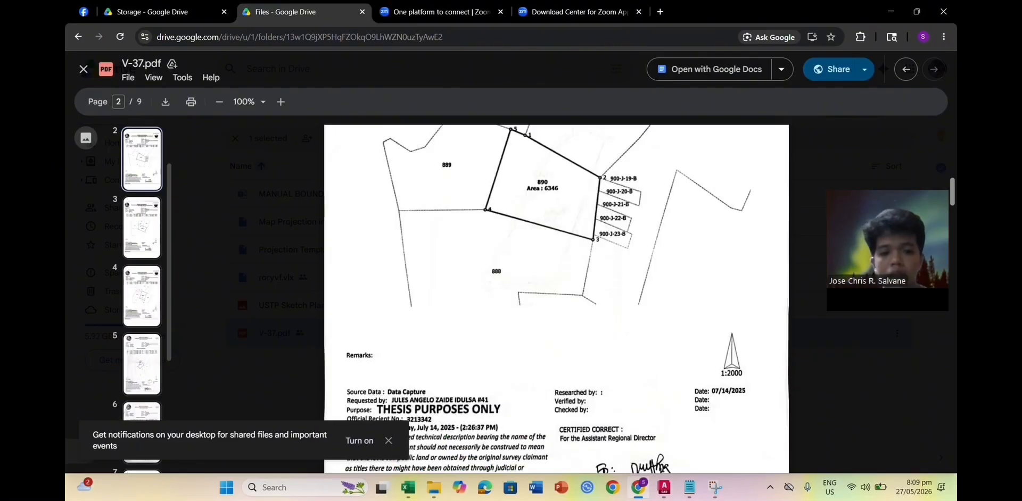
pyautogui.scroll(10, 601, 319)
pyautogui.scroll(-3, 602, 319)
pyautogui.scroll(3, 602, 319)
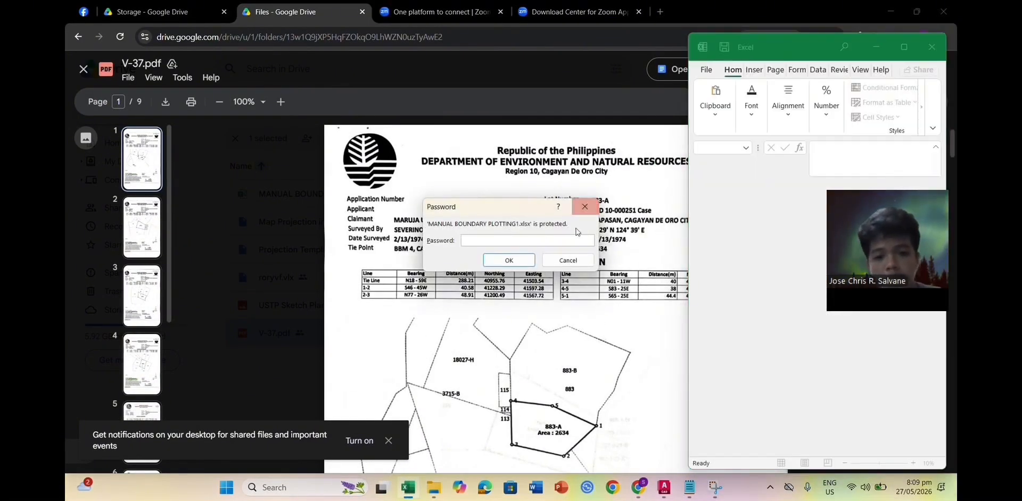
# Step: Unlock the MANUAL BOUNDARY PLOTTING1 workbook with the saved password and maximize it
pyautogui.hotkey('alt', 'Tab')
pyautogui.hotkey('alt', 'Tab')
pyautogui.hotkey('alt', 'Tab')
pyautogui.hotkey('alt', 'Tab')
pyautogui.click(533, 241)
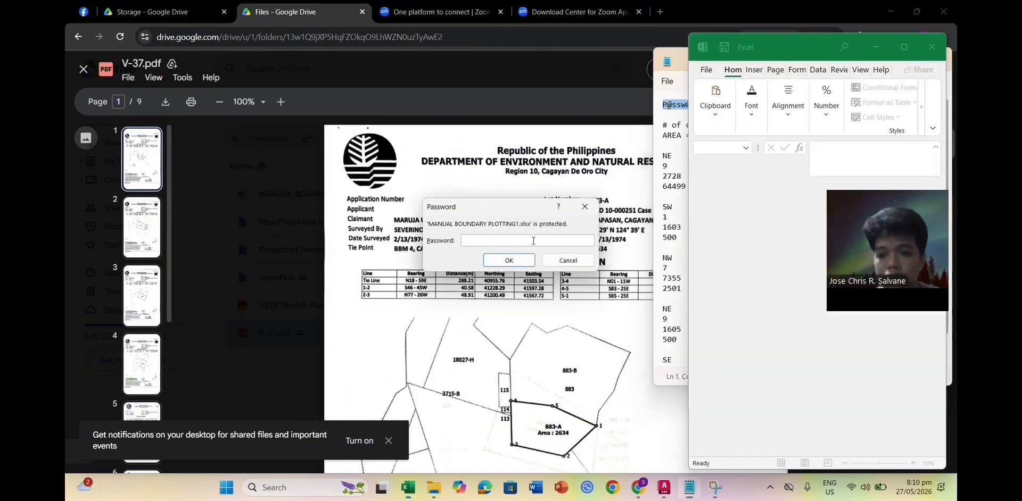
pyautogui.hotkey('ctrl', 'v')
pyautogui.press('Return')
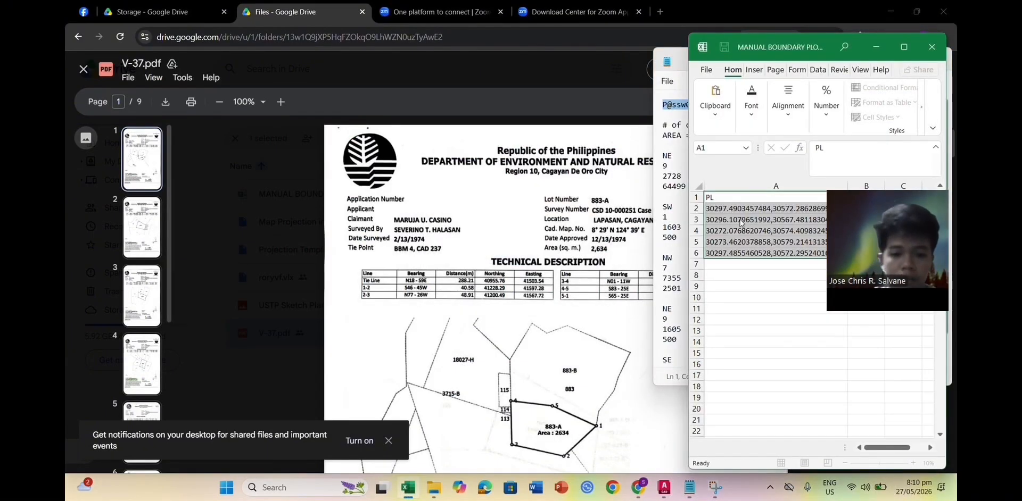
pyautogui.click(903, 46)
pyautogui.click(595, 183)
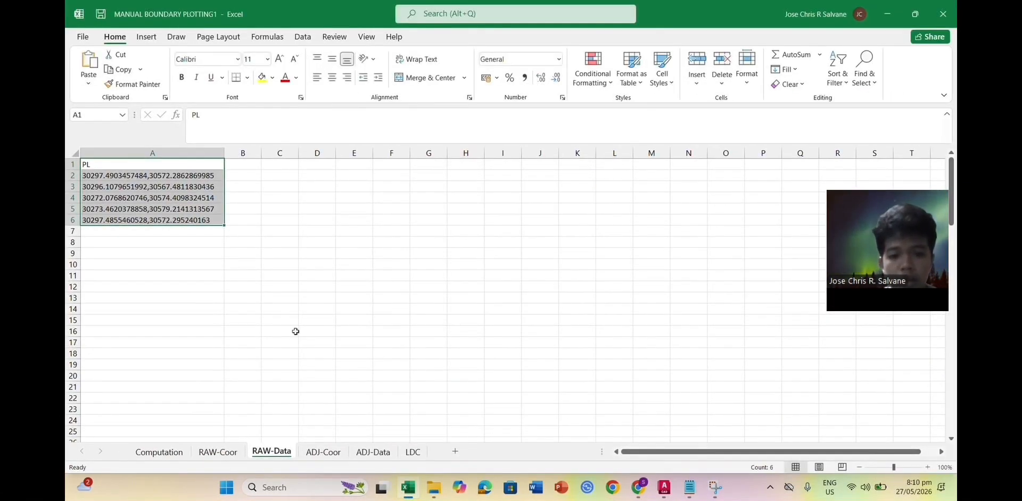
# Step: Open the Computation sheet, place the workbook beside the survey PDF, and select cell C13
pyautogui.click(158, 452)
pyautogui.click(915, 14)
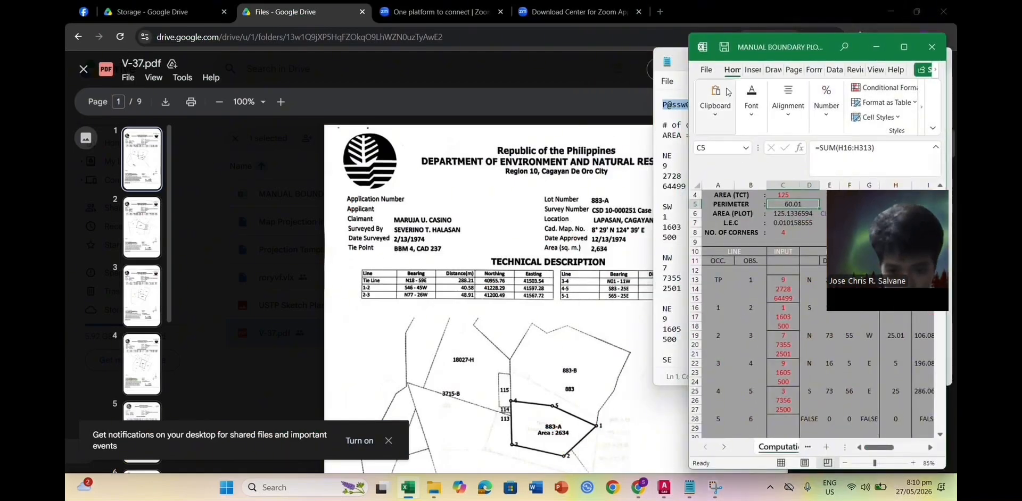
pyautogui.hotkey('alt', 'Tab')
pyautogui.click(784, 282)
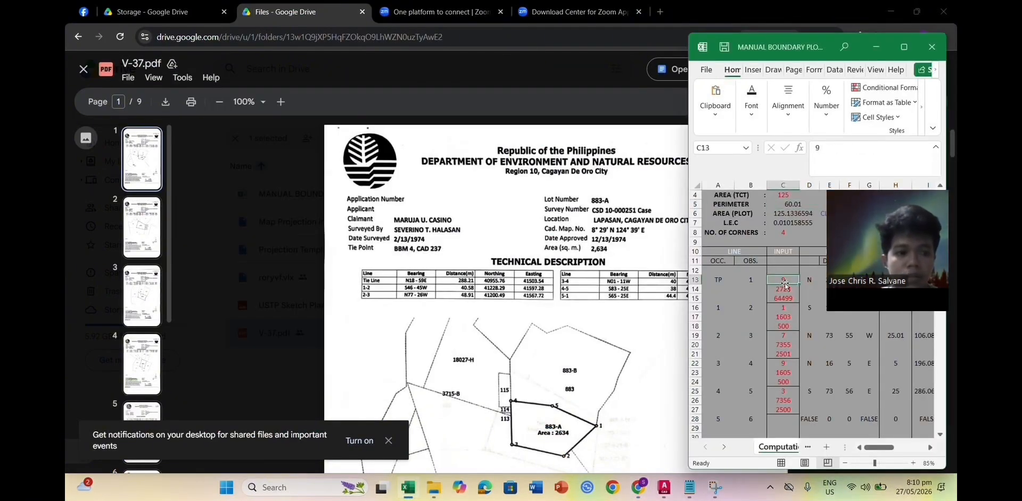
# Step: Enter tie line quadrant 9, bearing 1859 and its corrected distance, plus line 1-2 quadrant 1
pyautogui.write('9')
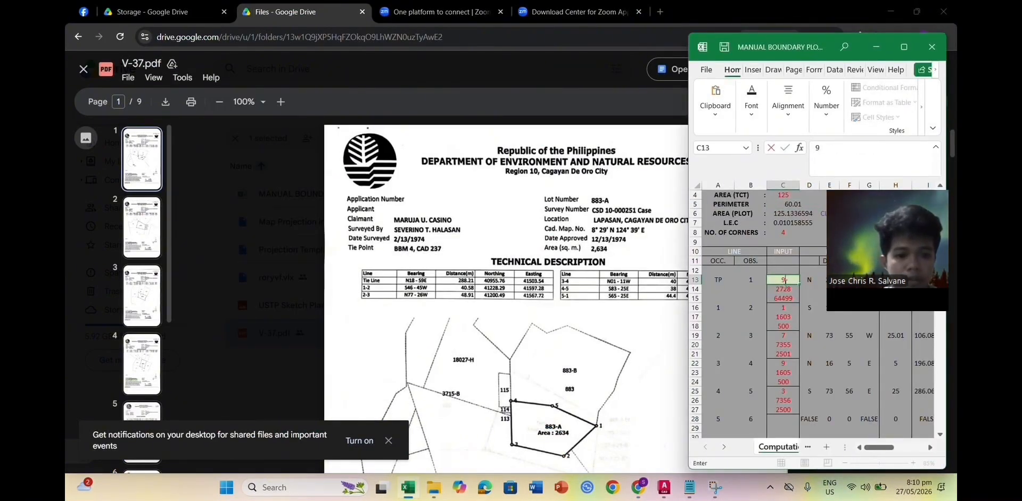
pyautogui.press('Return')
pyautogui.write('1859')
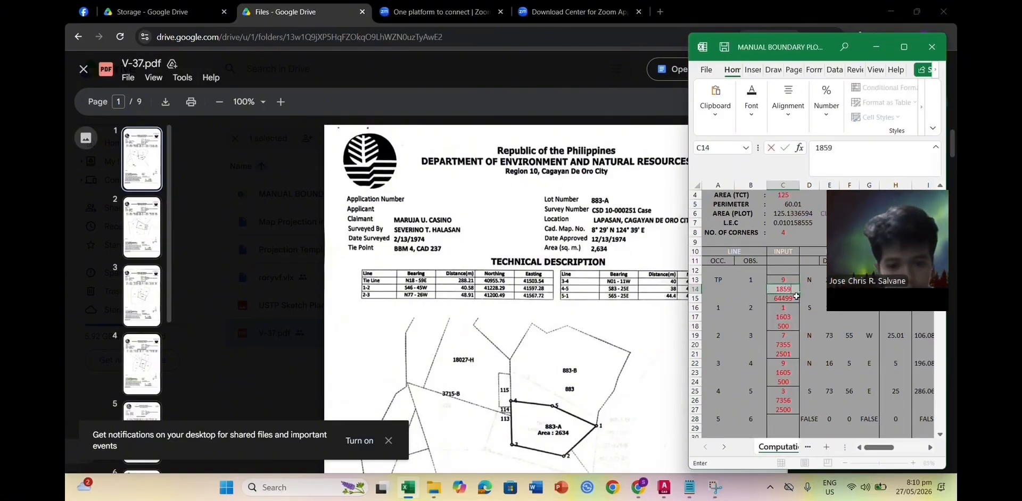
pyautogui.press('Return')
pyautogui.write('464')
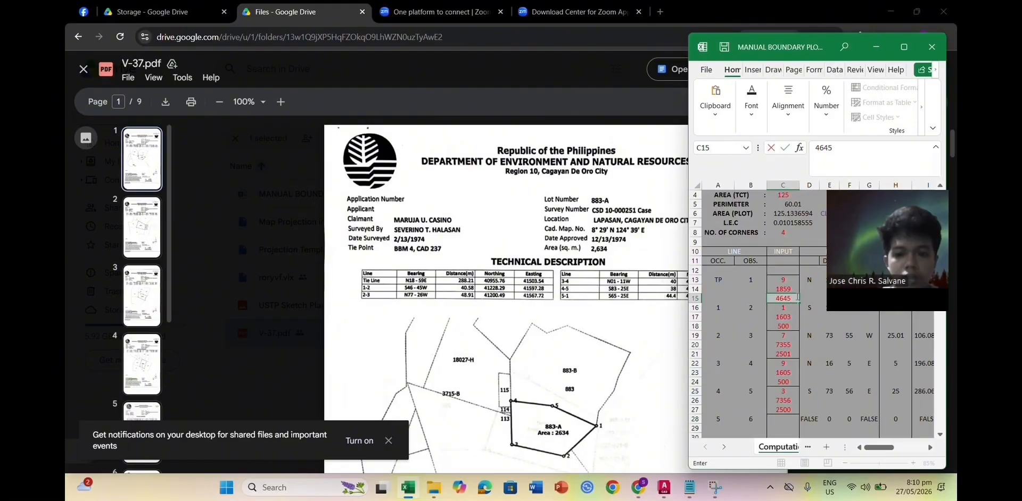
pyautogui.write('5')
pyautogui.press('Return')
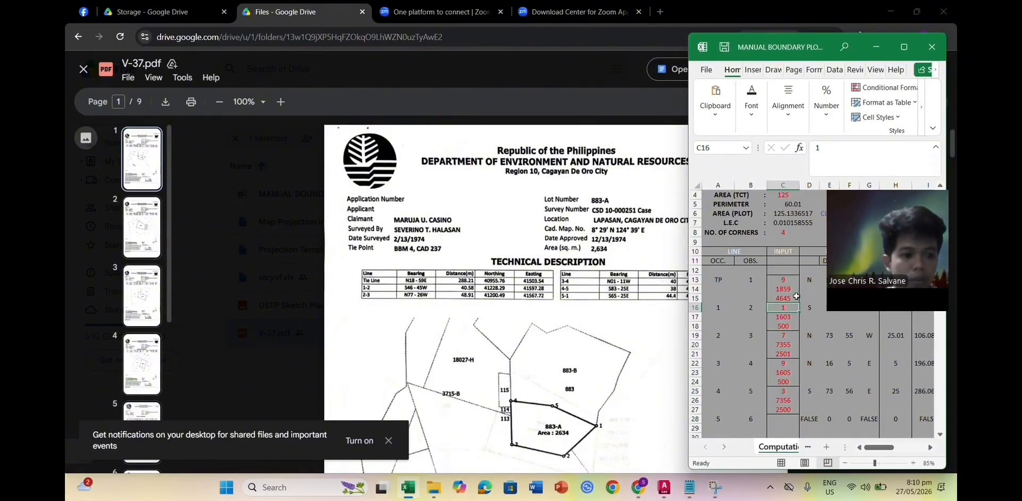
pyautogui.write('1')
pyautogui.press('Return')
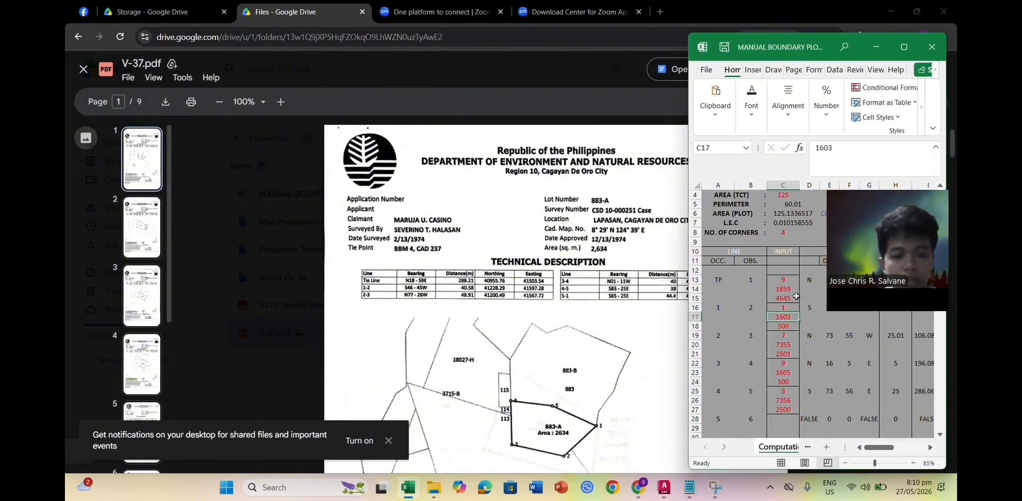
pyautogui.click(793, 299)
pyautogui.write('28821')
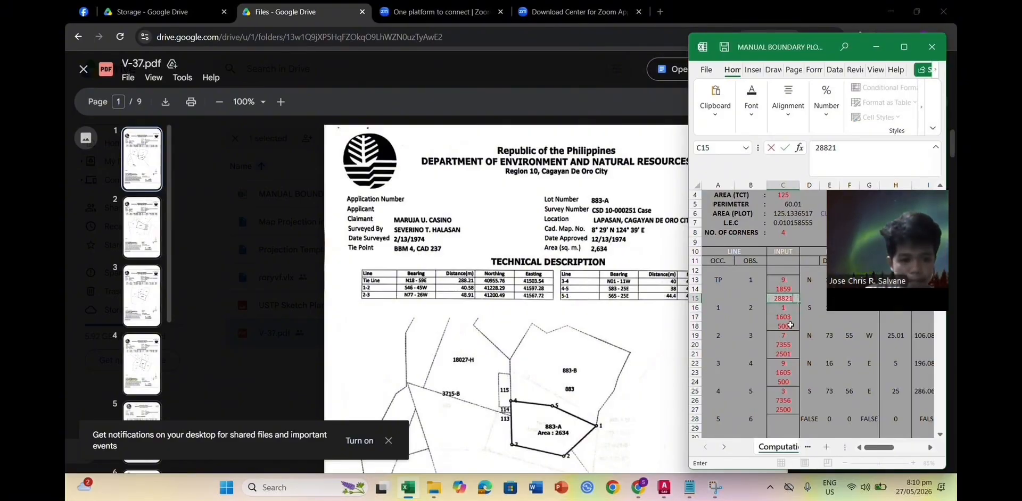
# Step: Enter line 1-2 bearing 4645 and its distance in C17 and C18
pyautogui.click(791, 317)
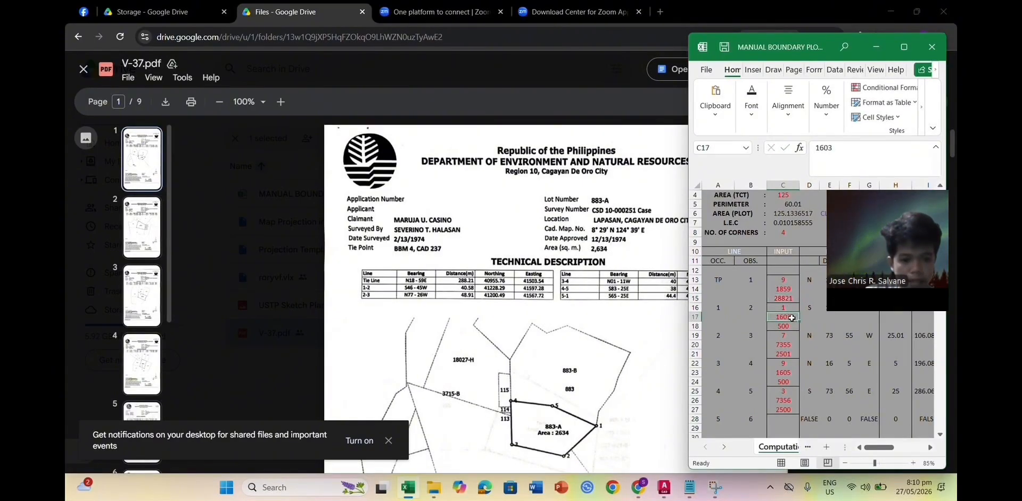
pyautogui.write('4645')
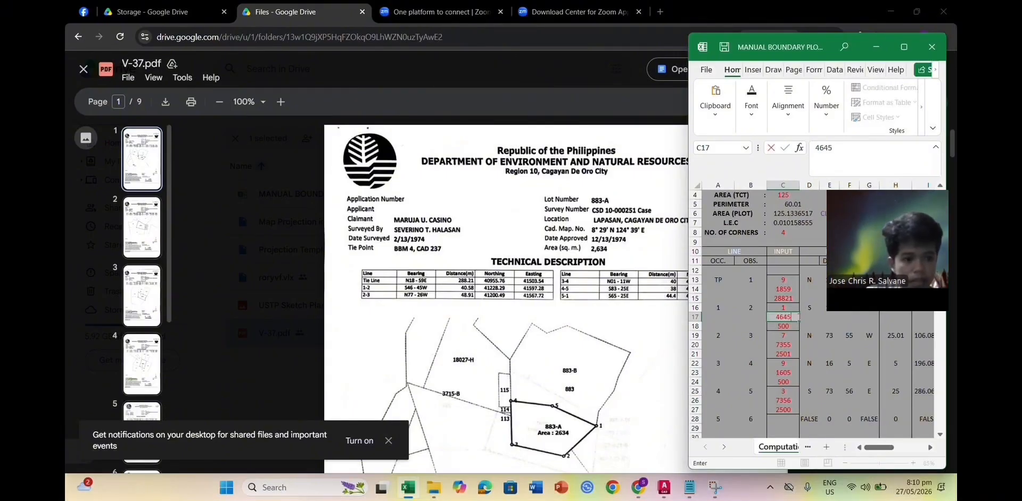
pyautogui.press('Return')
pyautogui.write('2')
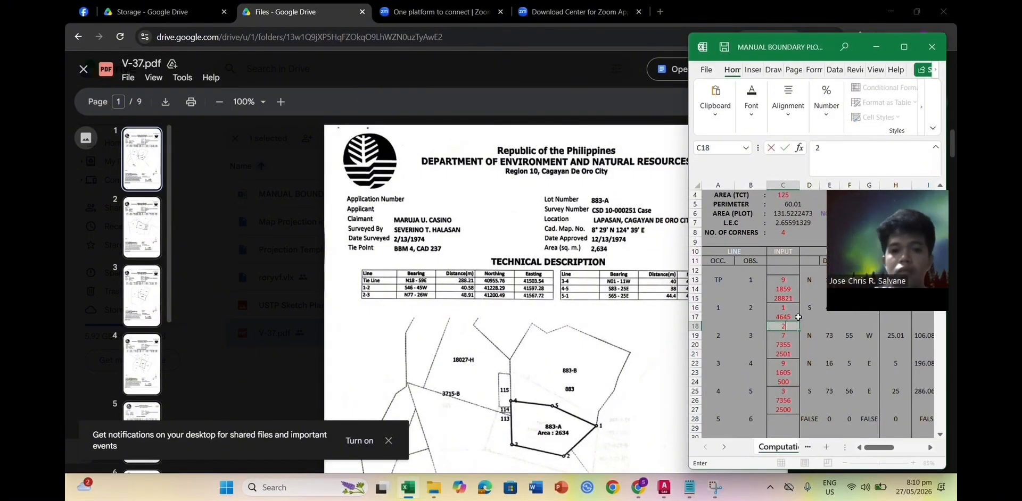
pyautogui.write('558')
pyautogui.press('Return')
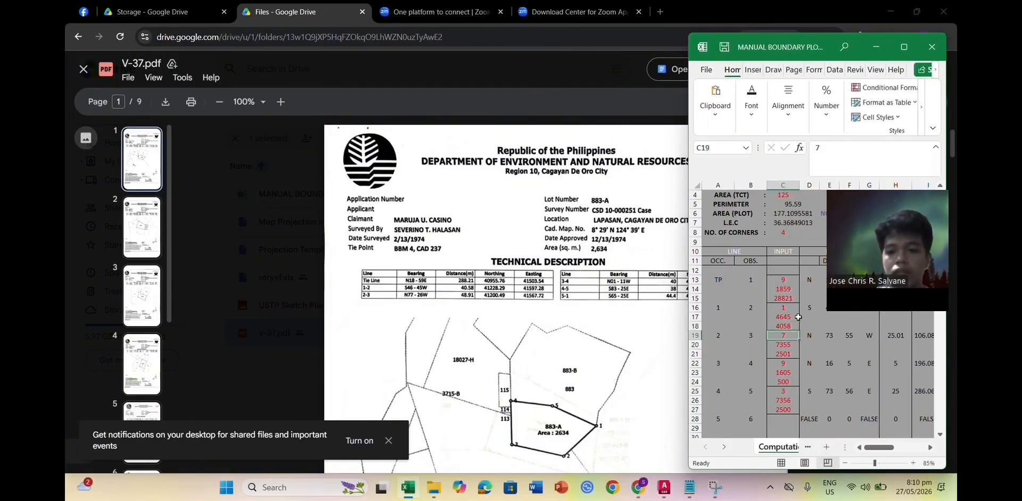
# Step: Enter line 2-3 quadrant 7, bearing 7726, distance 4891, and line 3-4 quadrant 7
pyautogui.write('7')
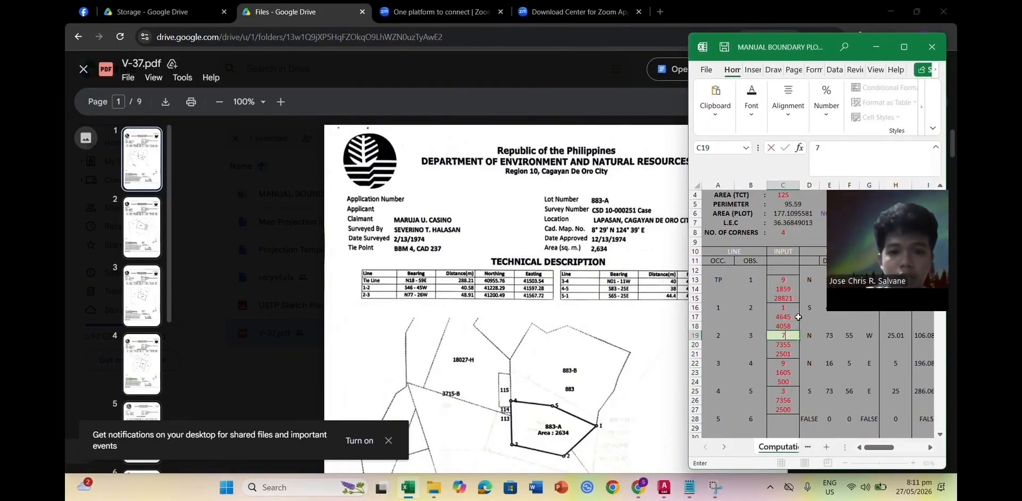
pyautogui.press('Return')
pyautogui.press('F2')
pyautogui.press('BackSpace')
pyautogui.press('BackSpace')
pyautogui.press('BackSpace')
pyautogui.write('726')
pyautogui.press('Return')
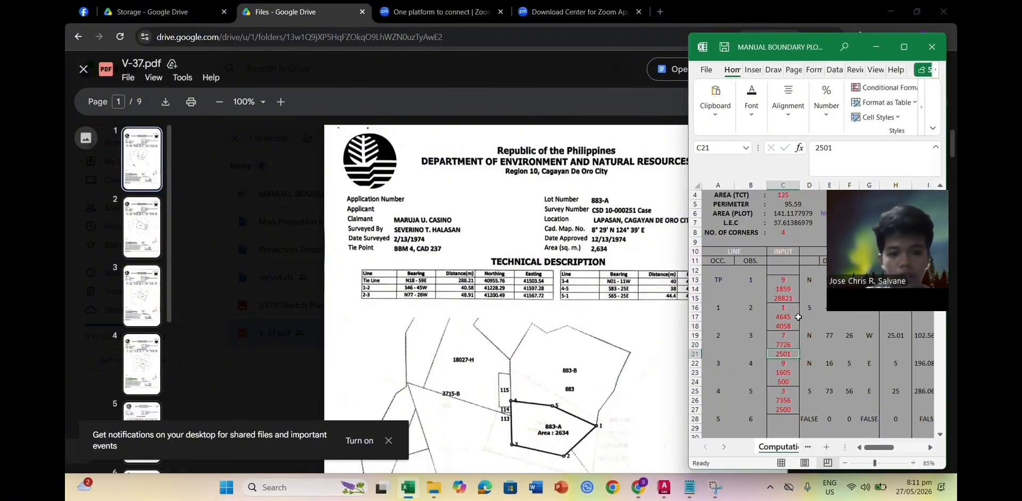
pyautogui.write('4891')
pyautogui.press('Return')
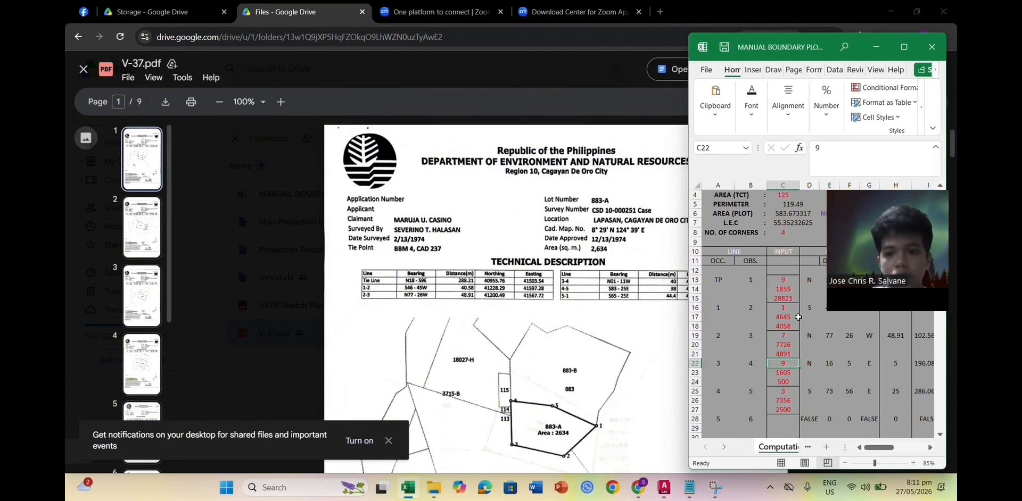
pyautogui.write('7')
pyautogui.press('Return')
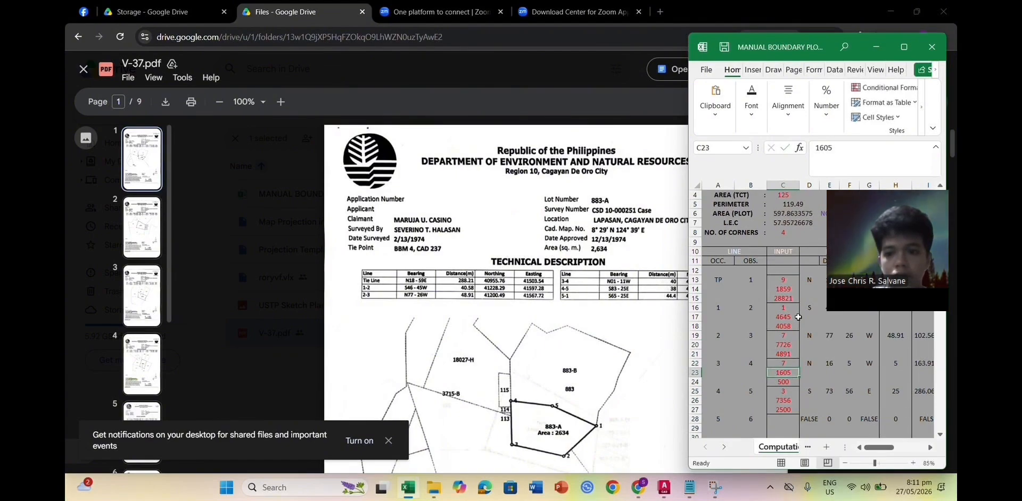
# Step: Enter line 3-4 bearing 111 and correct its distance to 4000
pyautogui.write('0111')
pyautogui.press('Return')
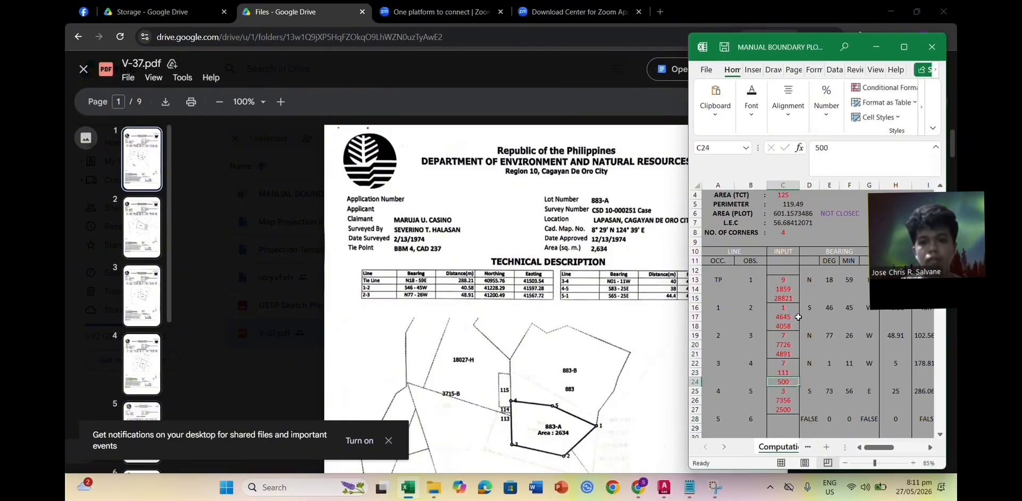
pyautogui.write('40')
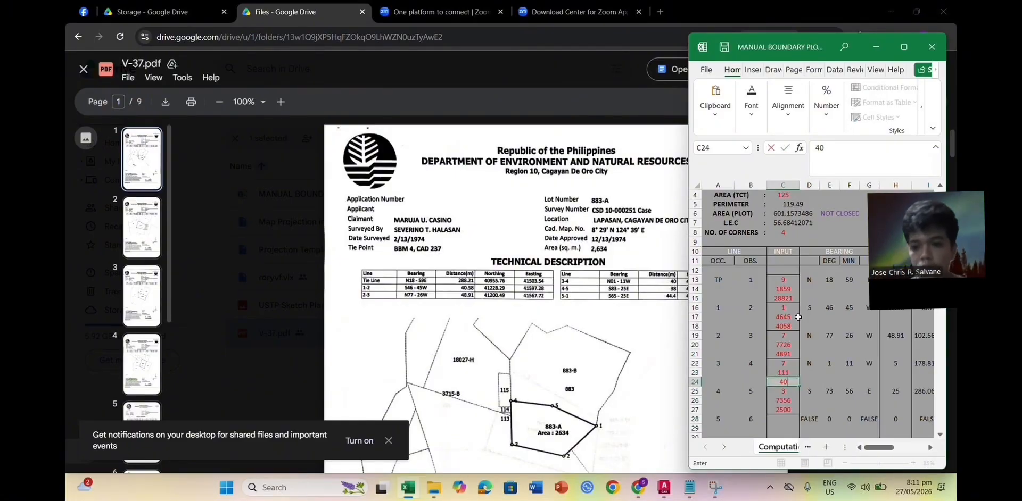
pyautogui.press('Return')
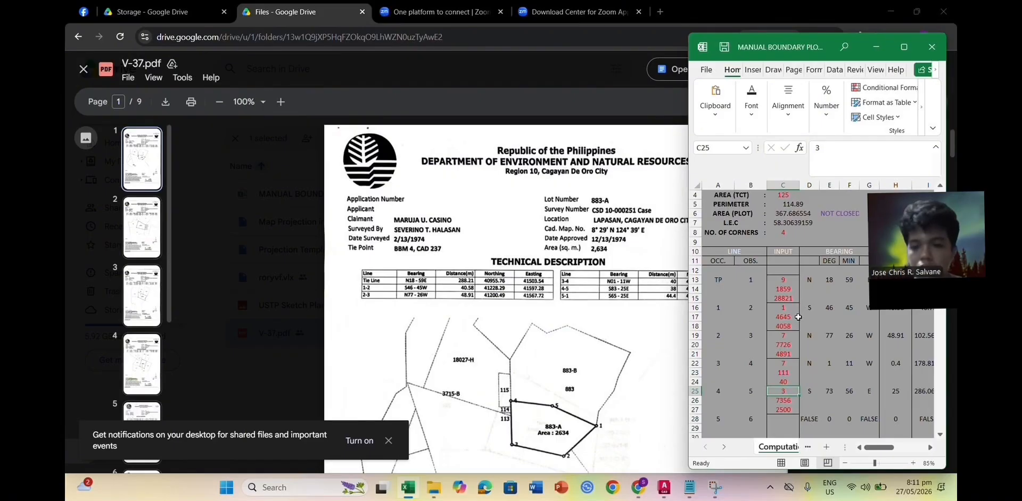
pyautogui.click(788, 382)
pyautogui.write('0')
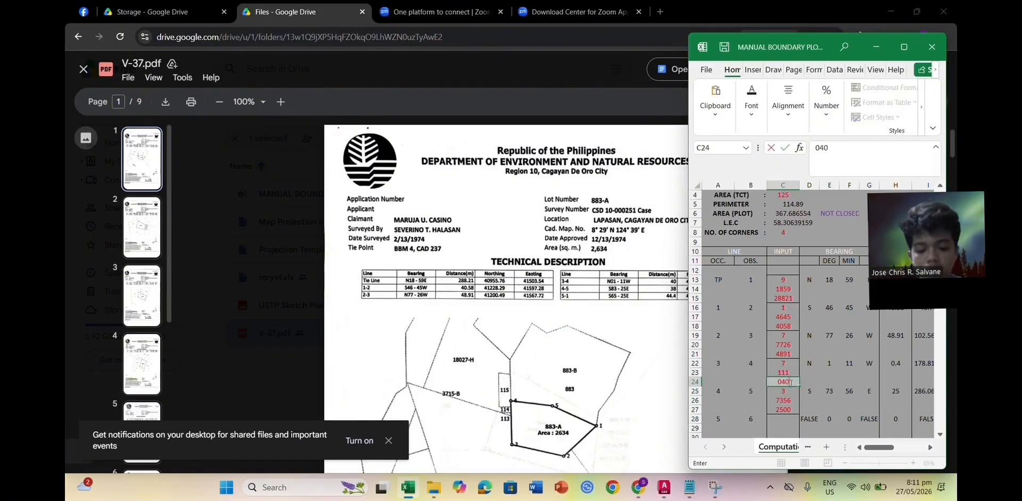
pyautogui.press('BackSpace')
pyautogui.write('00')
pyautogui.press('Return')
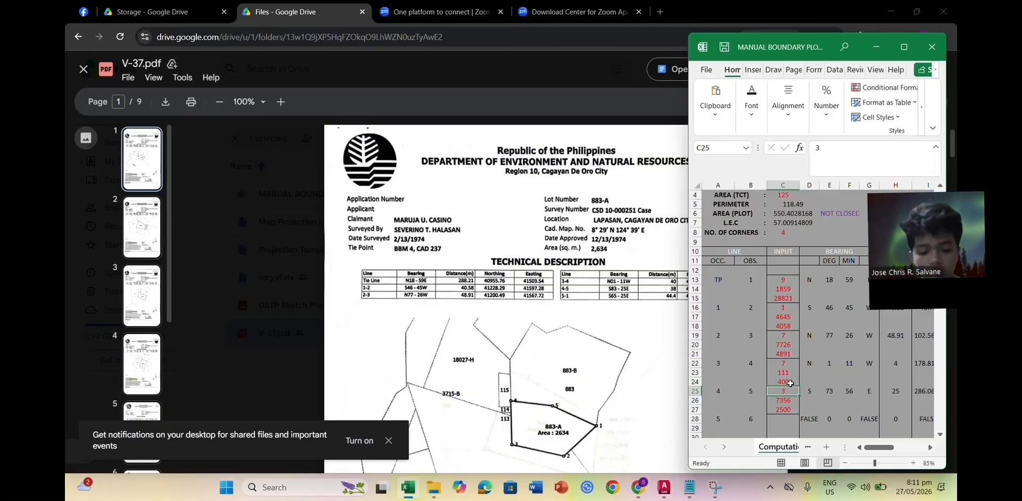
pyautogui.press('Up')
pyautogui.write('04000')
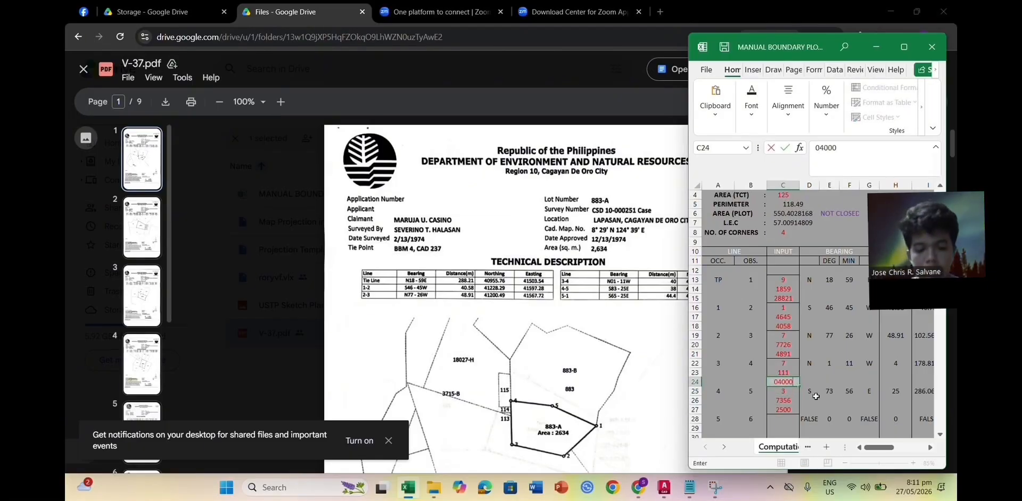
pyautogui.press('Return')
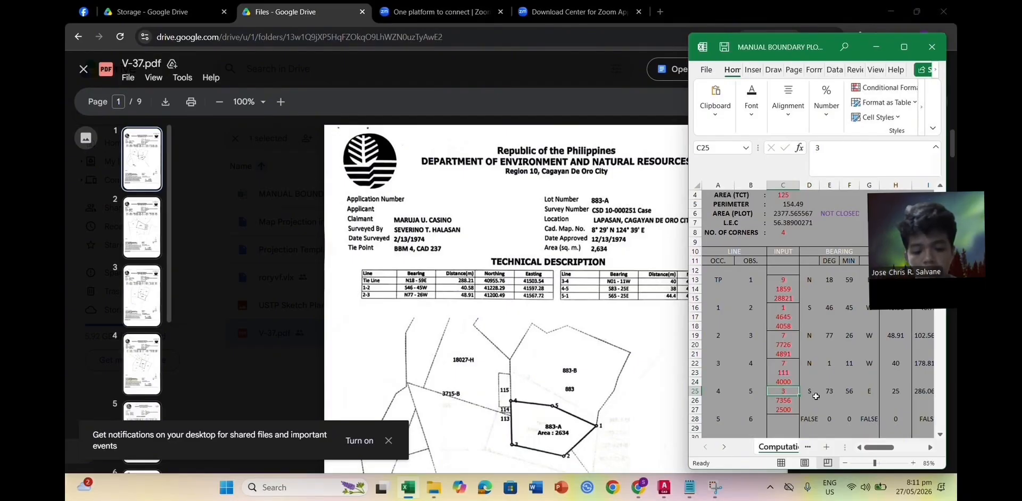
# Step: Enter line 4-5 bearing 8325 and distance 3800
pyautogui.press('Return')
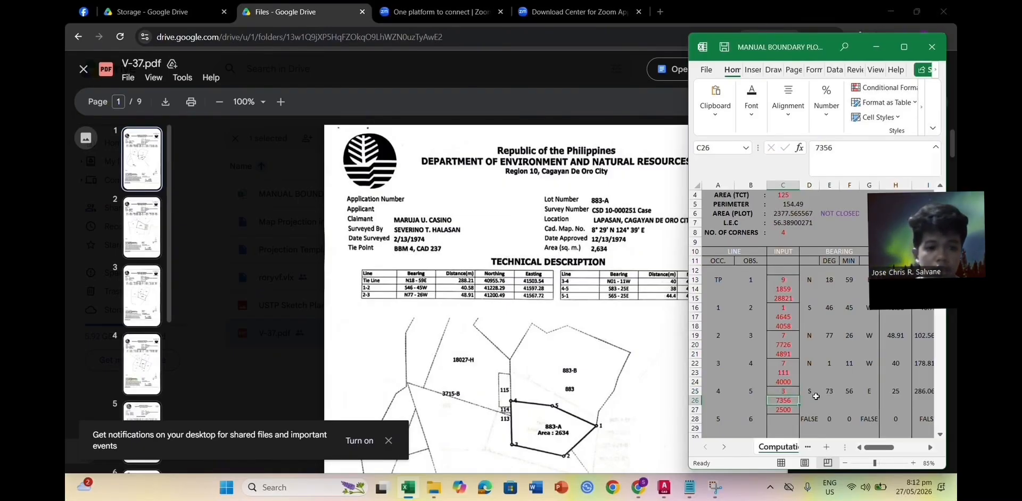
pyautogui.write('832')
pyautogui.press('Return')
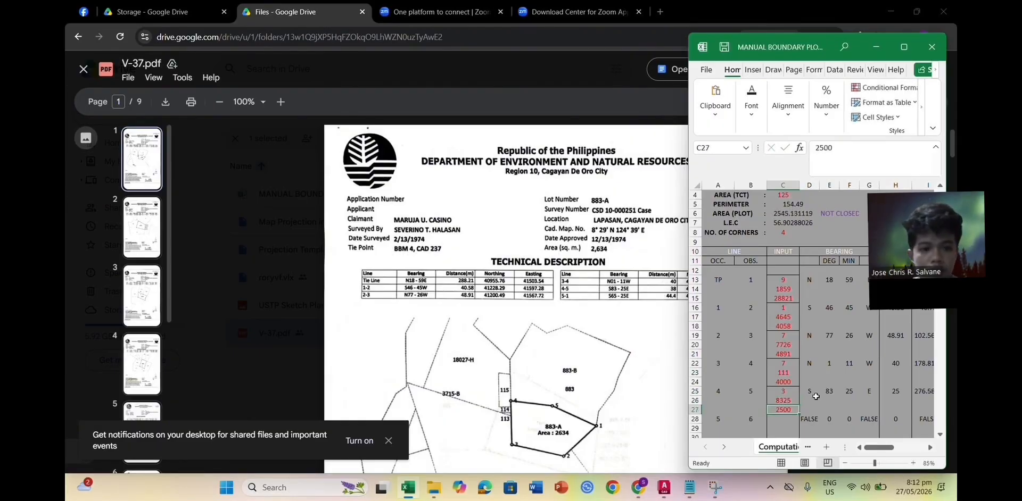
pyautogui.write('3800')
pyautogui.press('Return')
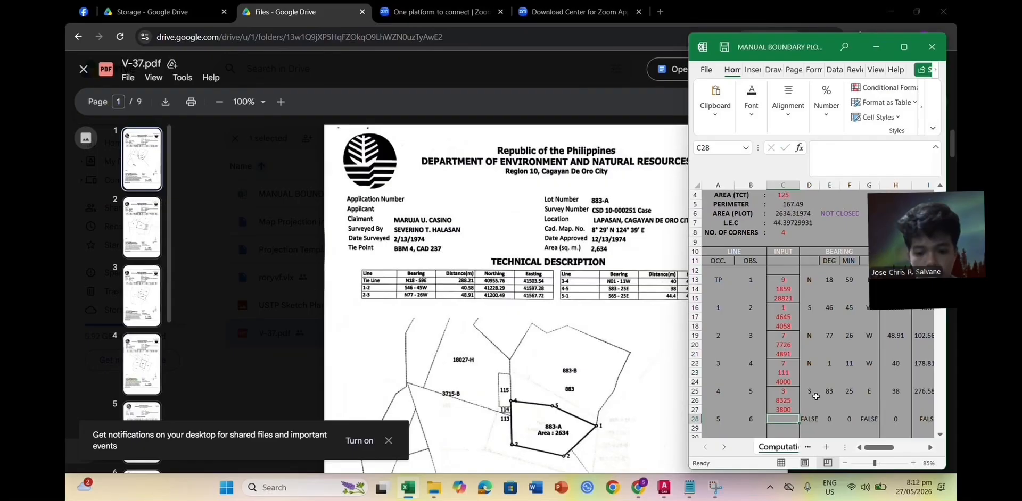
# Step: Enter line 5-6 quadrant 3, bearing 6525, and distance, correcting it to 4440
pyautogui.write('3')
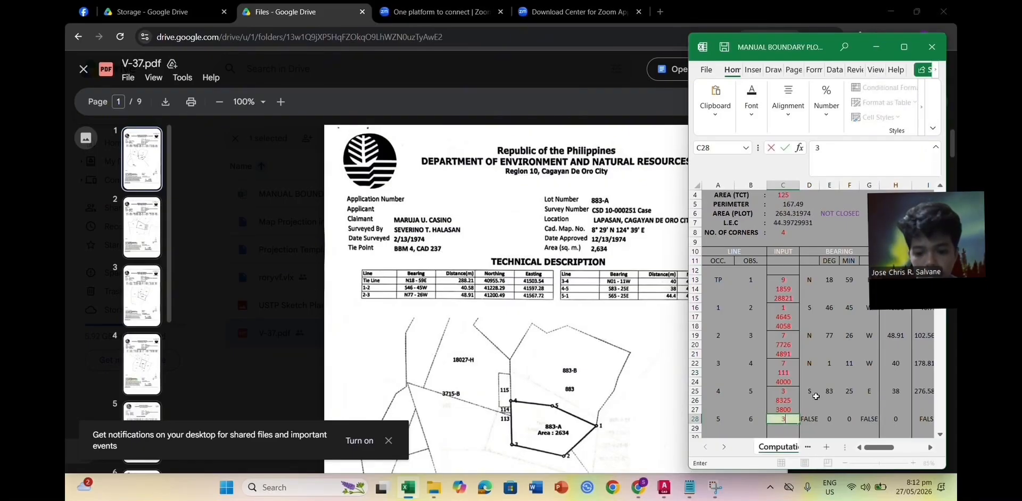
pyautogui.press('Return')
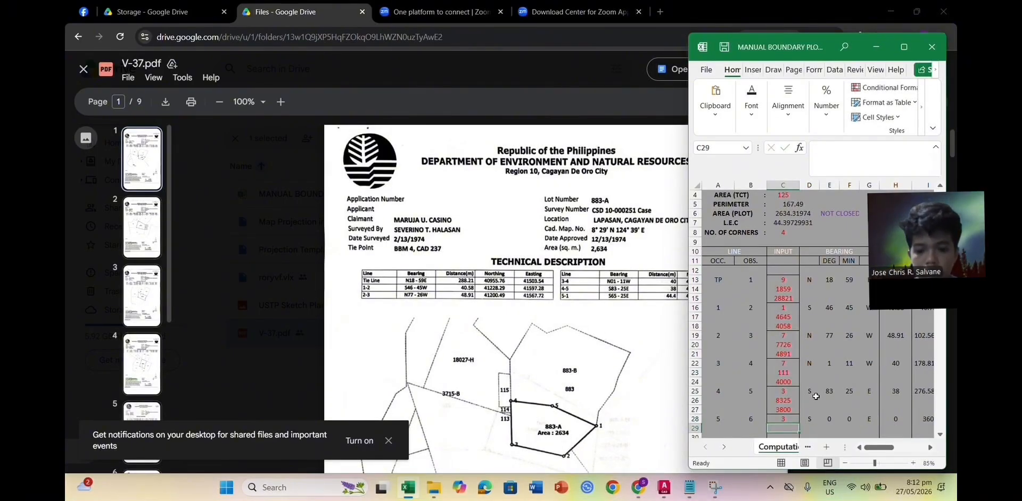
pyautogui.write('6525')
pyautogui.press('Return')
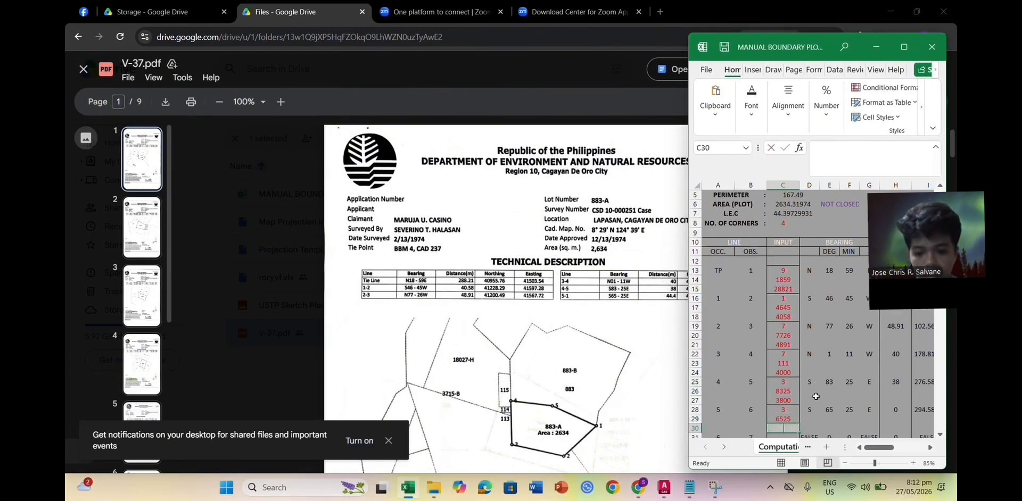
pyautogui.write('444')
pyautogui.press('Return')
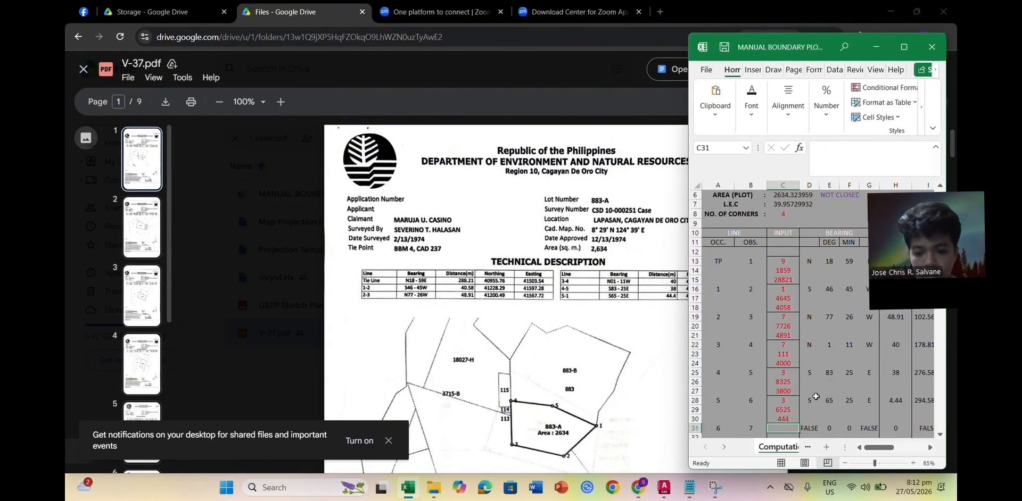
pyautogui.press('Up')
pyautogui.write('44')
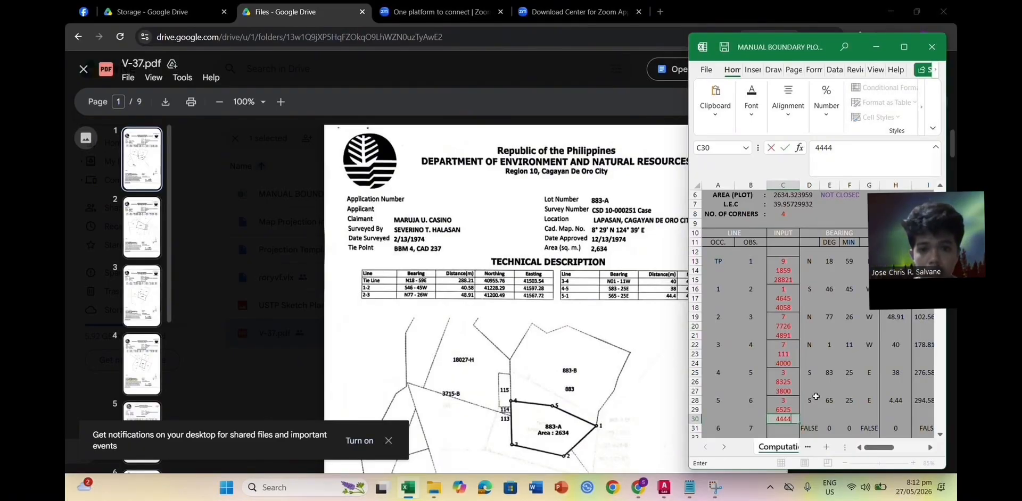
pyautogui.press('Return')
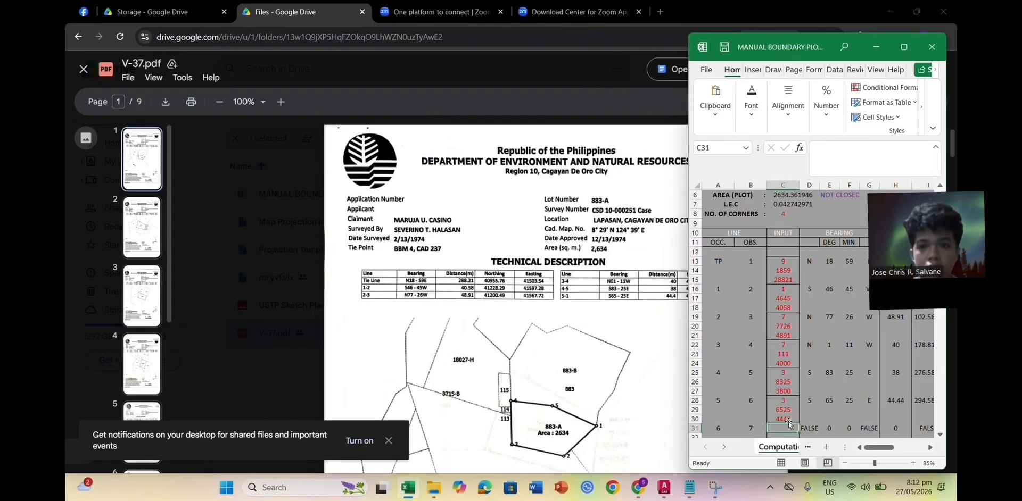
pyautogui.press('Up')
pyautogui.write('4440')
pyautogui.press('Return')
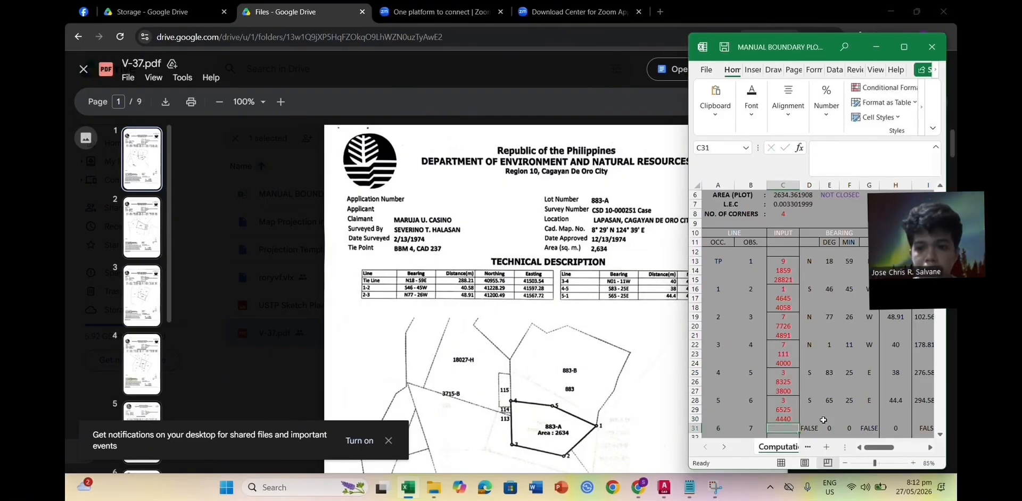
# Step: Copy the PL coordinate list in A1:A6 of the RAW-Data sheet for AutoCAD
pyautogui.click(903, 47)
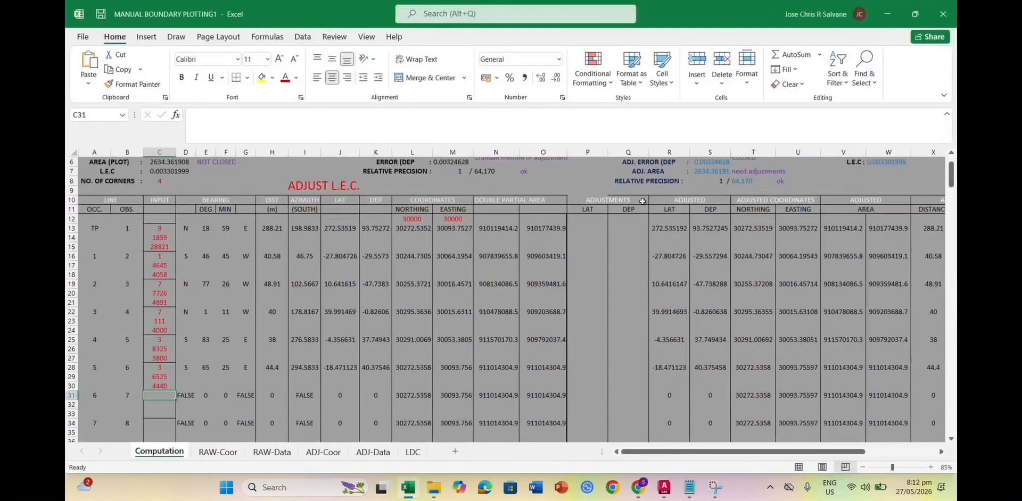
pyautogui.click(269, 452)
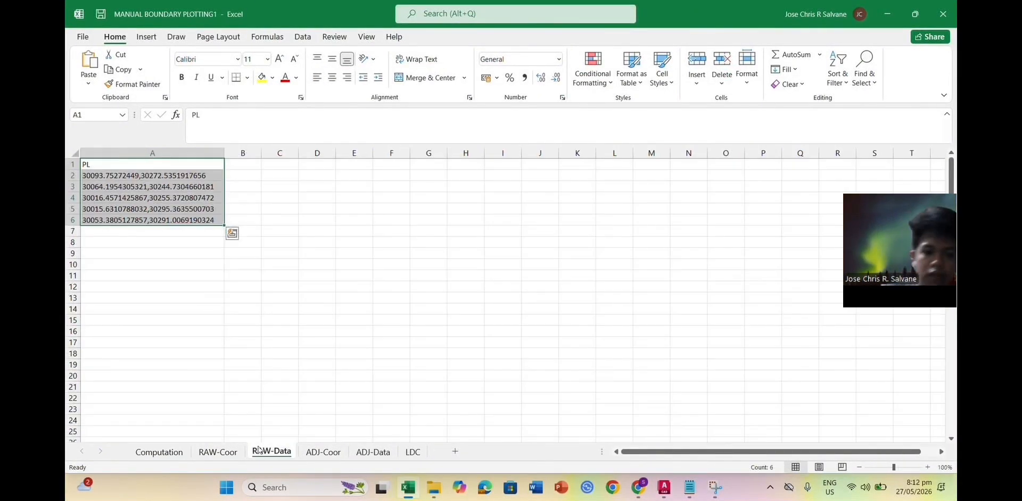
pyautogui.click(198, 287)
pyautogui.moveTo(136, 165); pyautogui.dragTo(136, 219)
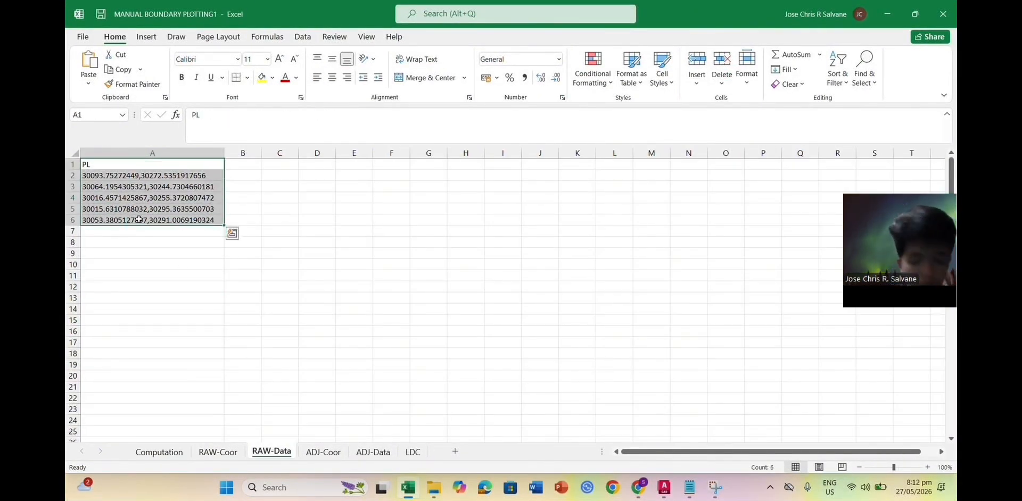
pyautogui.hotkey('ctrl', 'c')
pyautogui.hotkey('alt', 'Tab')
pyautogui.hotkey('alt', 'Tab')
pyautogui.hotkey('alt', 'Tab')
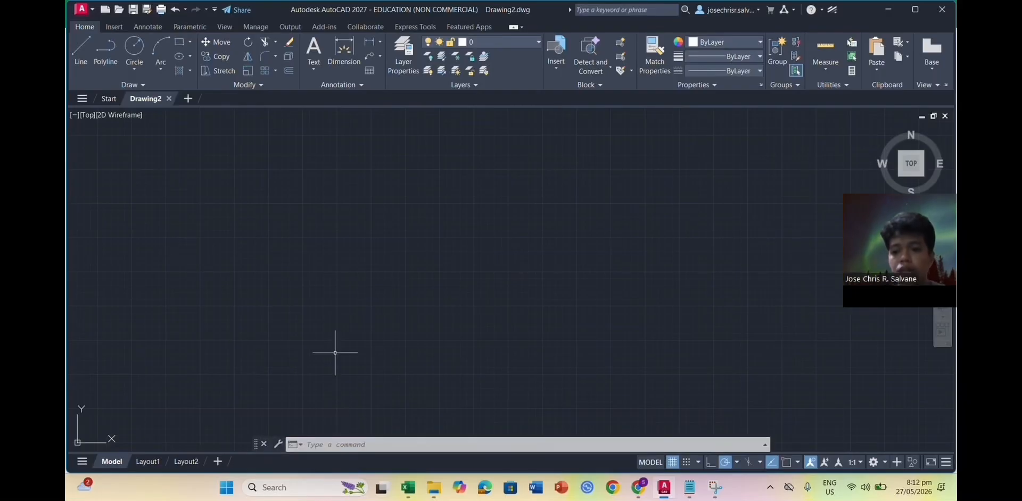
# Step: Run the pasted PL coordinates in Drawing2, close the polyline with C, and zoom to extents
pyautogui.hotkey('ctrl', 'v')
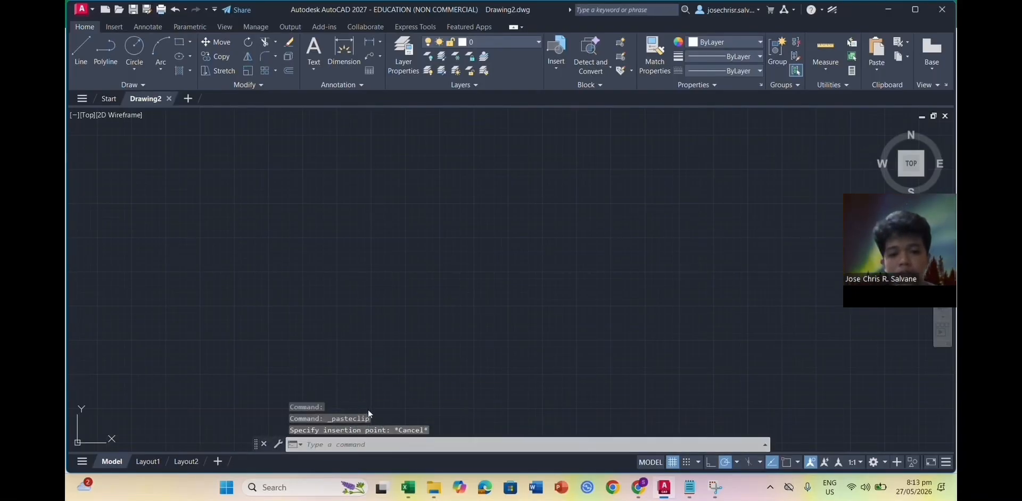
pyautogui.press('Escape')
pyautogui.click(395, 445)
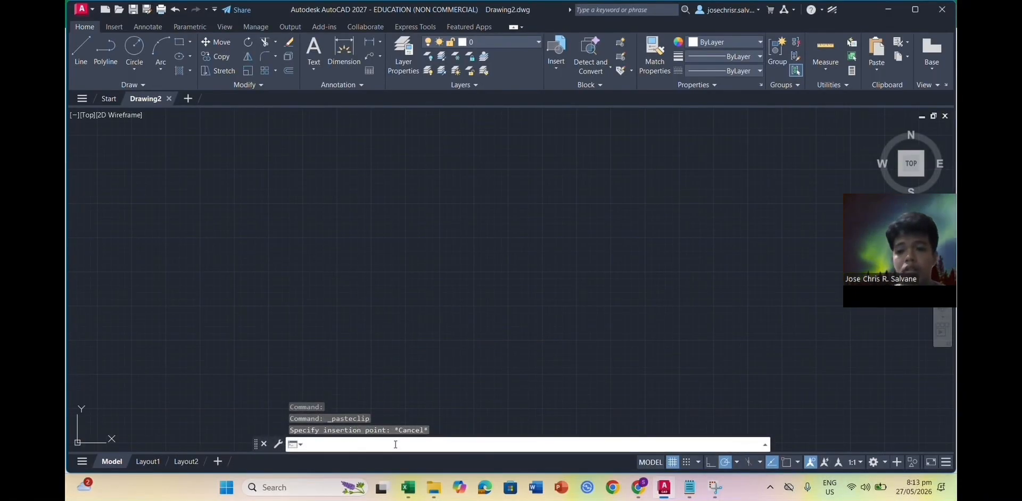
pyautogui.hotkey('ctrl', 'v')
pyautogui.write('c')
pyautogui.press('Return')
pyautogui.write('z')
pyautogui.press('Return')
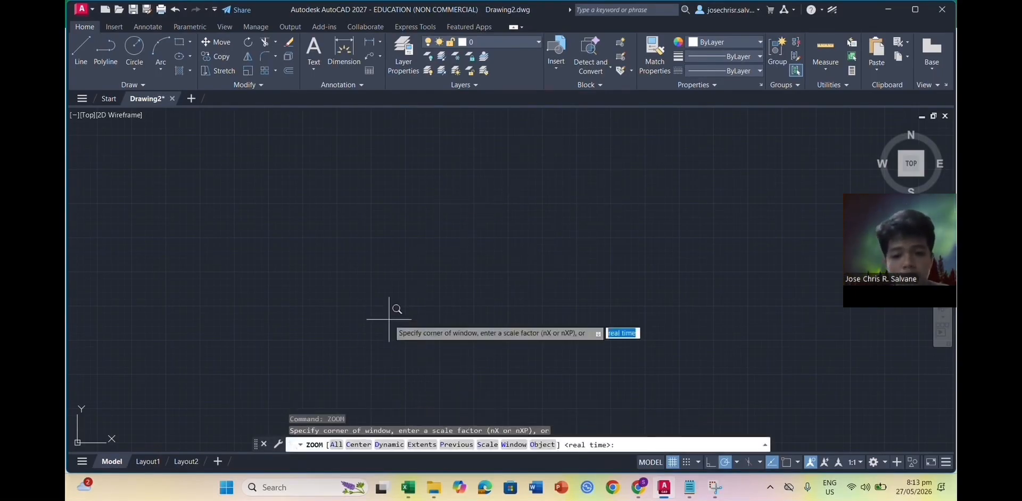
pyautogui.write('extent')
pyautogui.press('Return')
pyautogui.scroll(-2, 436, 286)
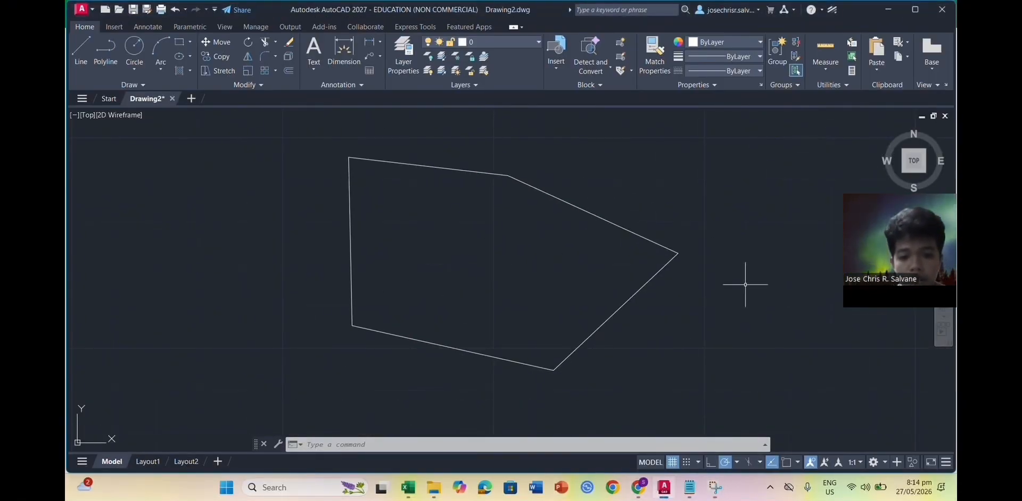
pyautogui.hotkey('alt', 'Tab')
# Step: Launch Manifold System and import the Gingoog FSFC drawing from the Map Projection mapfile
pyautogui.click(428, 486)
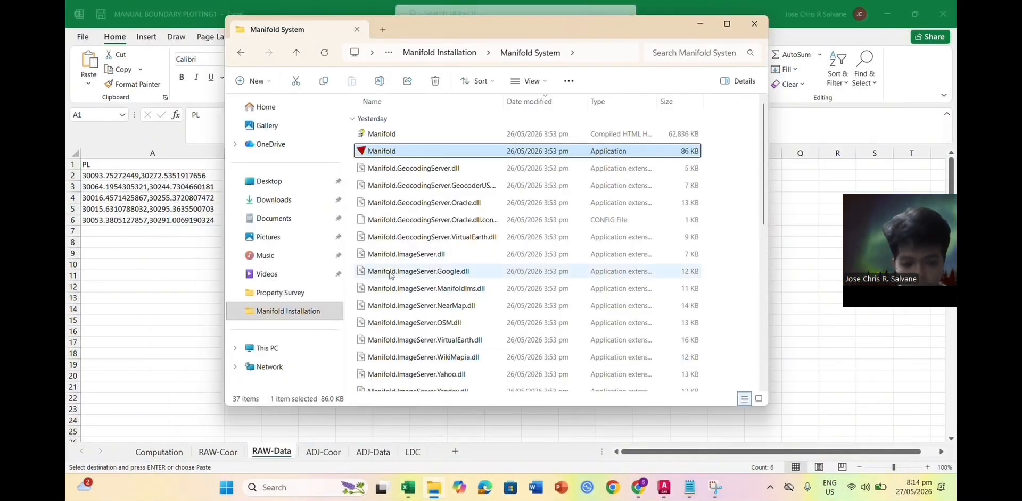
pyautogui.doubleClick(403, 151)
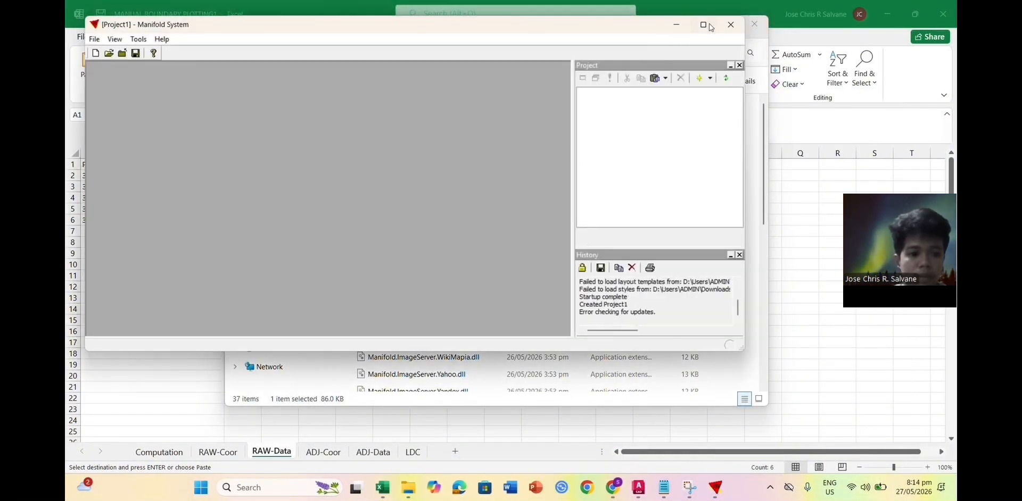
pyautogui.click(706, 24)
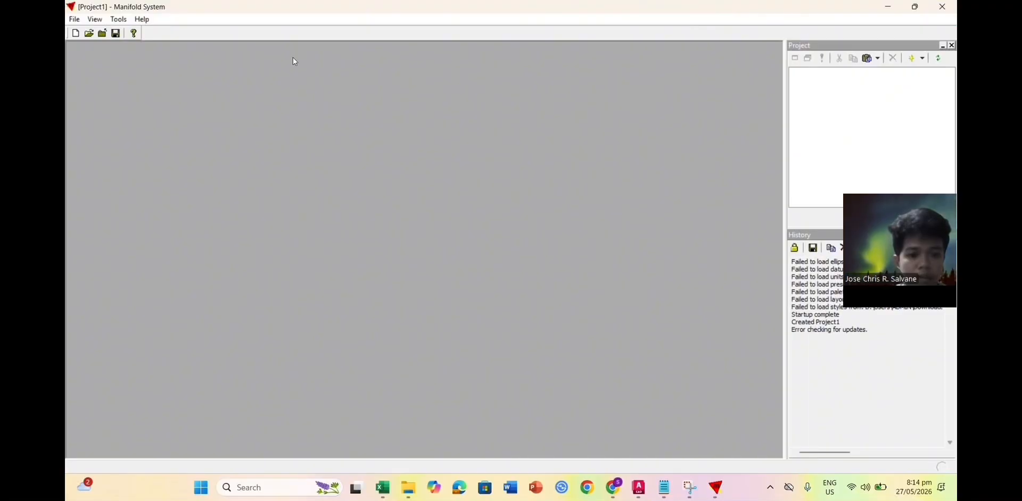
pyautogui.click(75, 20)
pyautogui.moveTo(106, 102)
pyautogui.click(357, 186)
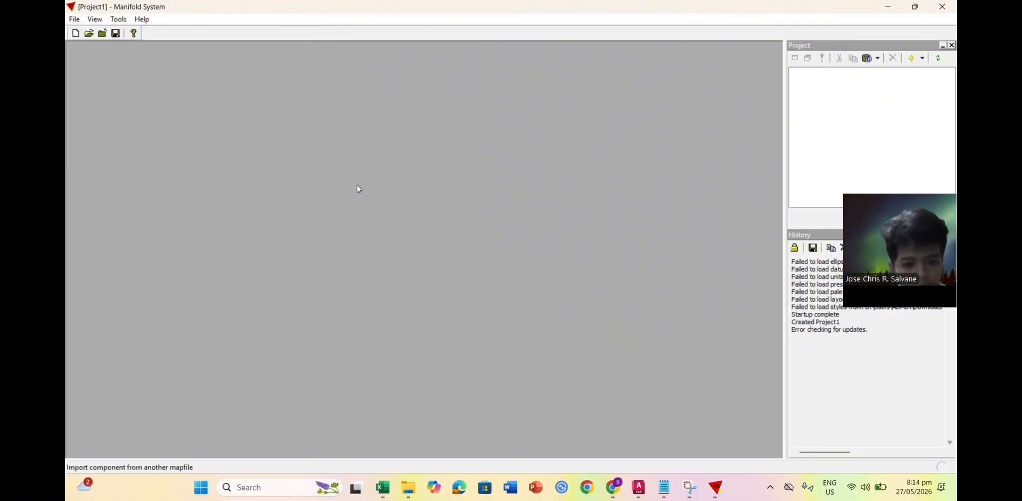
pyautogui.click(261, 120)
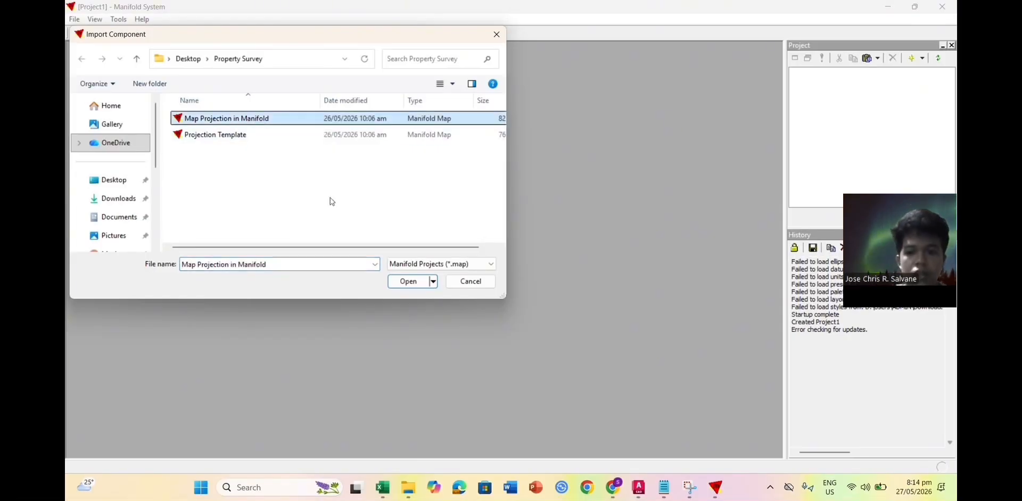
pyautogui.click(411, 282)
pyautogui.click(456, 203)
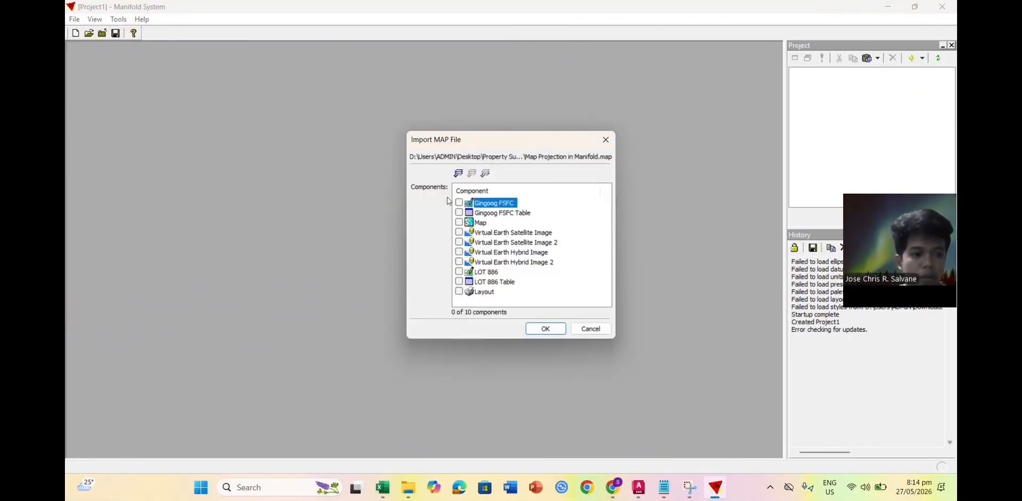
pyautogui.click(459, 202)
pyautogui.click(543, 329)
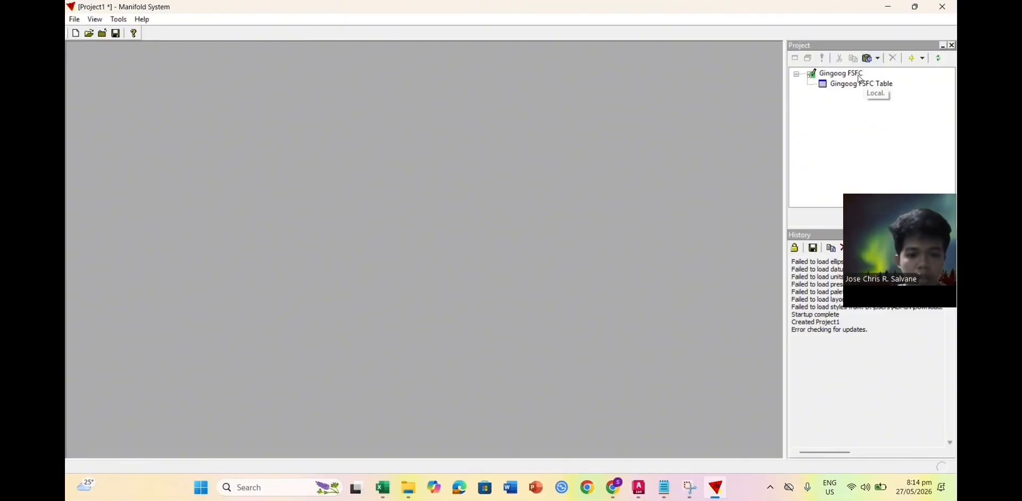
# Step: Create a new map with the Gingoog FSFC layer and open it full-size
pyautogui.click(845, 125)
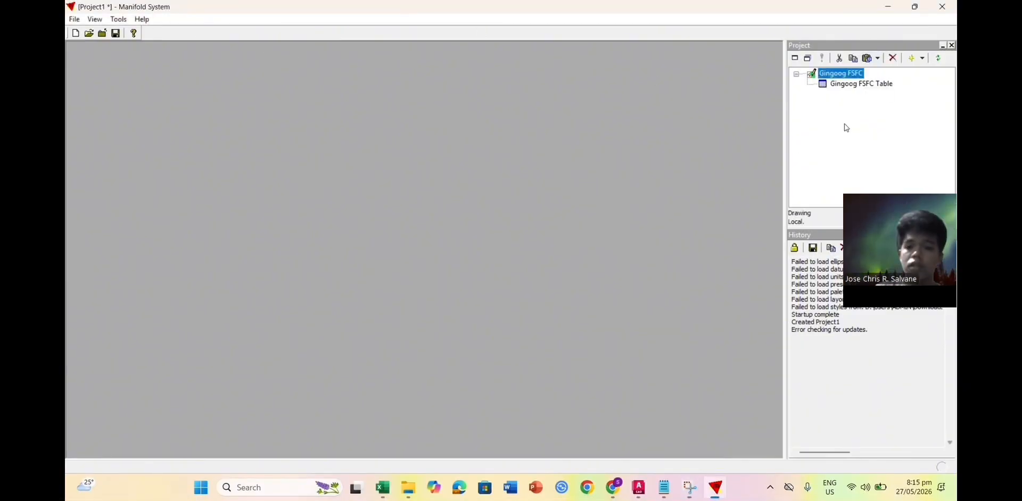
pyautogui.rightClick(844, 123)
pyautogui.moveTo(872, 153)
pyautogui.click(774, 249)
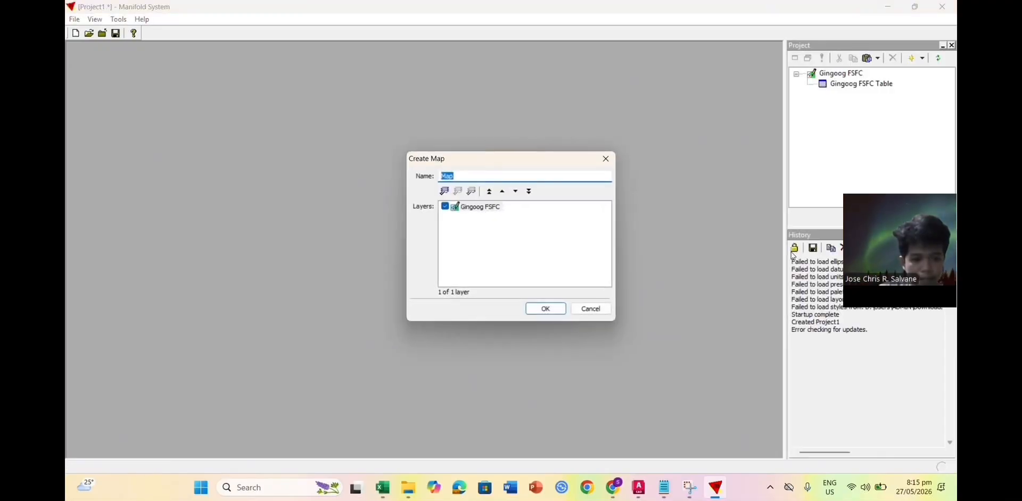
pyautogui.click(545, 311)
pyautogui.click(825, 96)
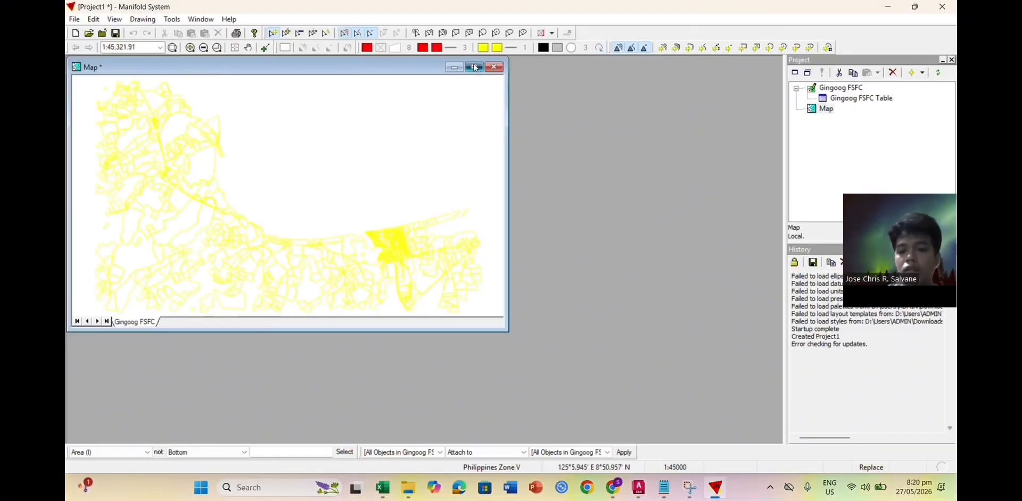
pyautogui.click(475, 67)
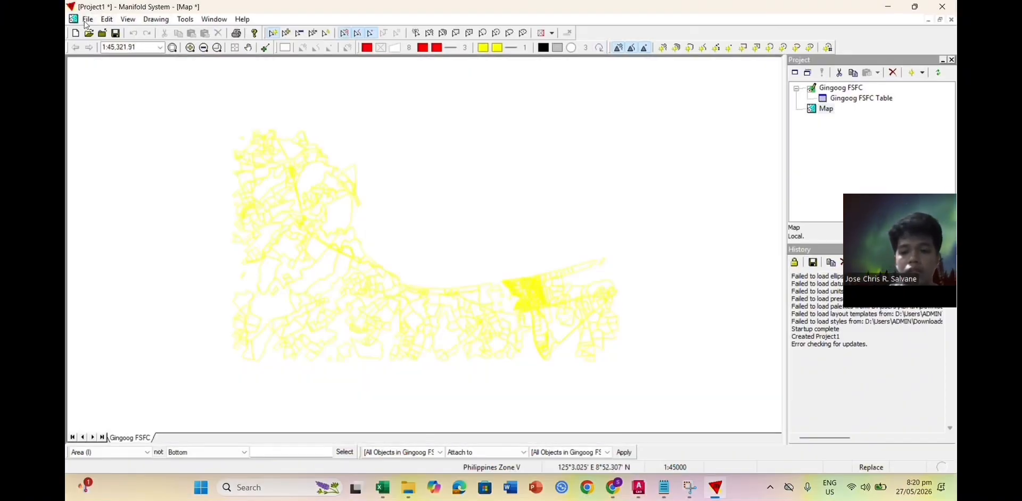
# Step: Link the Virtual Earth Satellite Image from Manifold Image Servers into the project
pyautogui.click(85, 22)
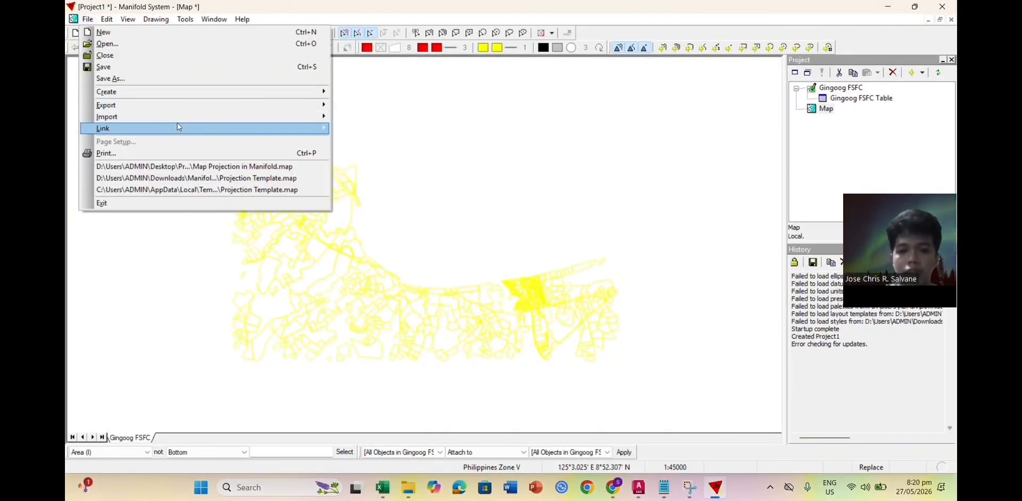
pyautogui.moveTo(180, 129)
pyautogui.click(359, 139)
pyautogui.click(254, 241)
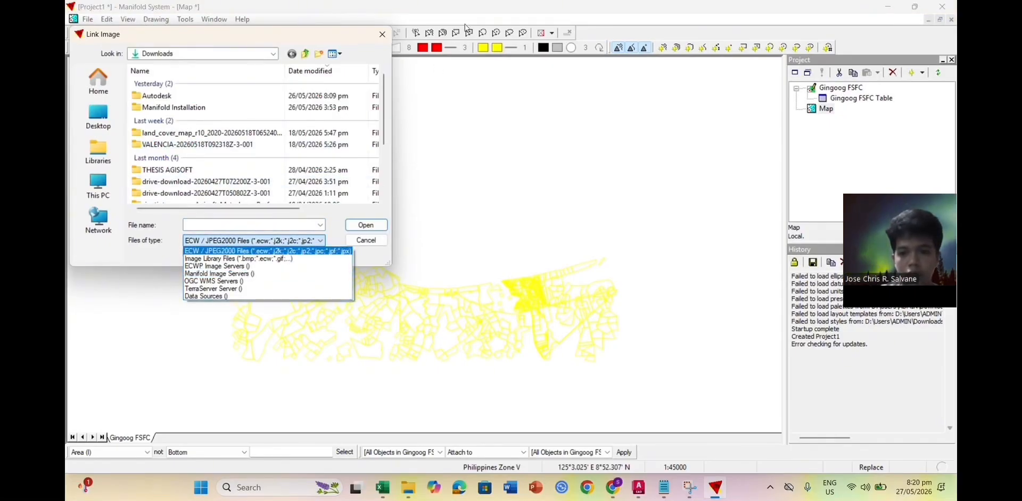
pyautogui.press('Escape')
pyautogui.press('Escape')
pyautogui.click(85, 23)
pyautogui.moveTo(106, 125)
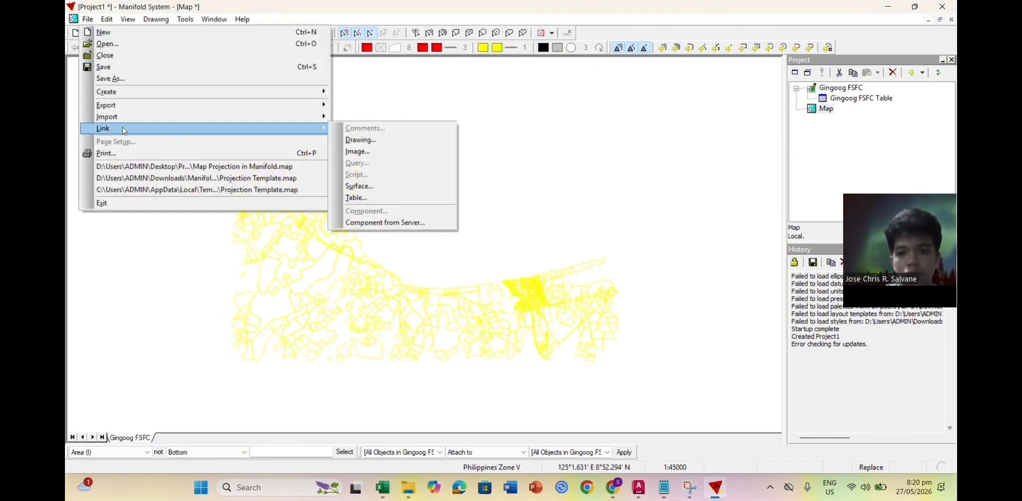
pyautogui.click(361, 154)
pyautogui.click(242, 224)
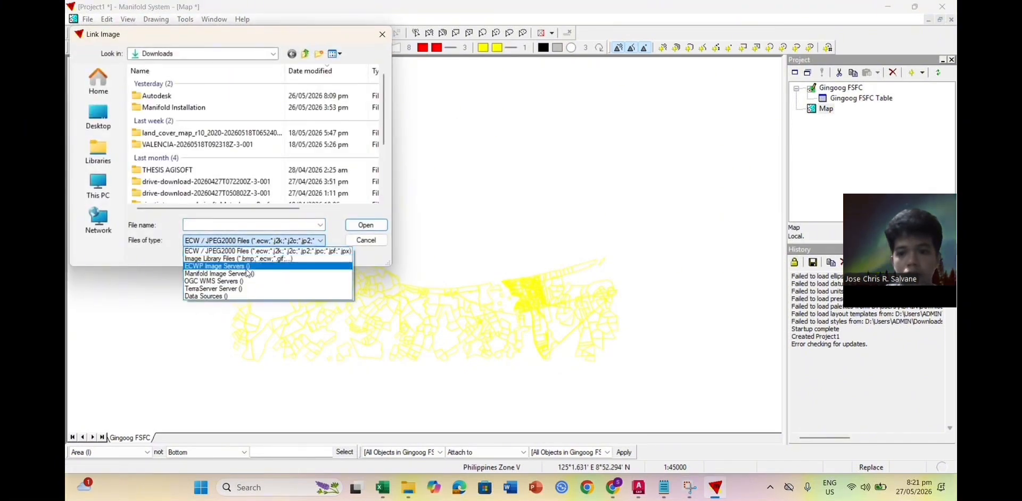
pyautogui.click(247, 274)
pyautogui.click(490, 190)
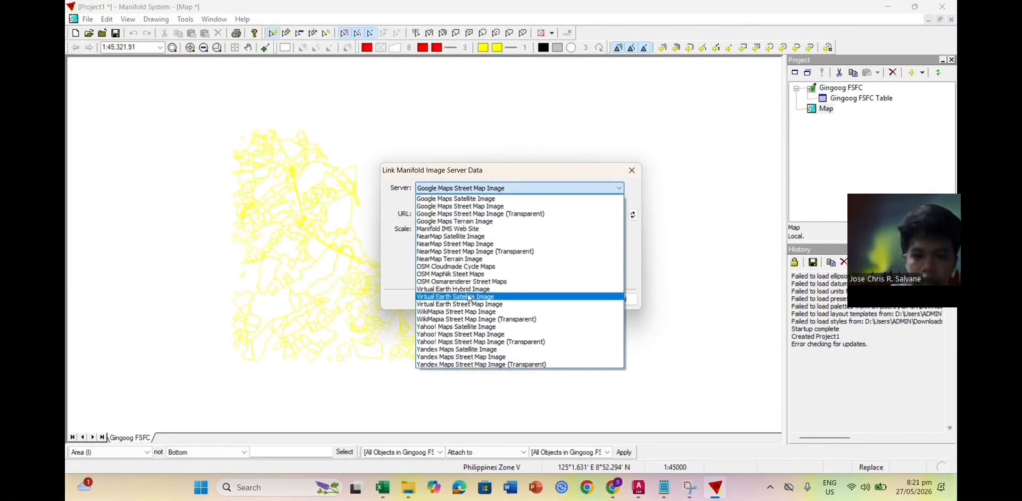
pyautogui.click(502, 297)
pyautogui.click(632, 216)
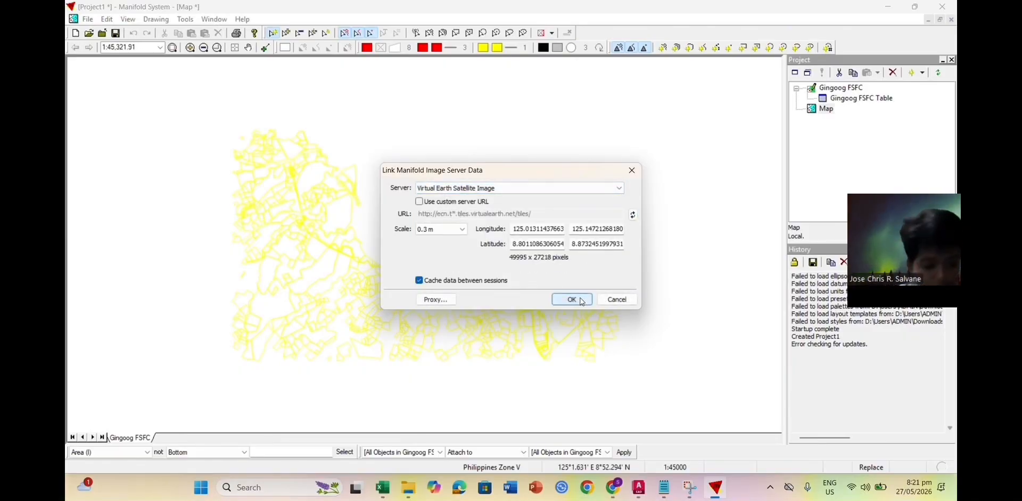
pyautogui.click(571, 300)
# Step: Add the satellite image beneath the Gingoog FSFC layer, reproject the map to Mercator, and pan to the area
pyautogui.moveTo(866, 110); pyautogui.dragTo(520, 226)
pyautogui.click(550, 281)
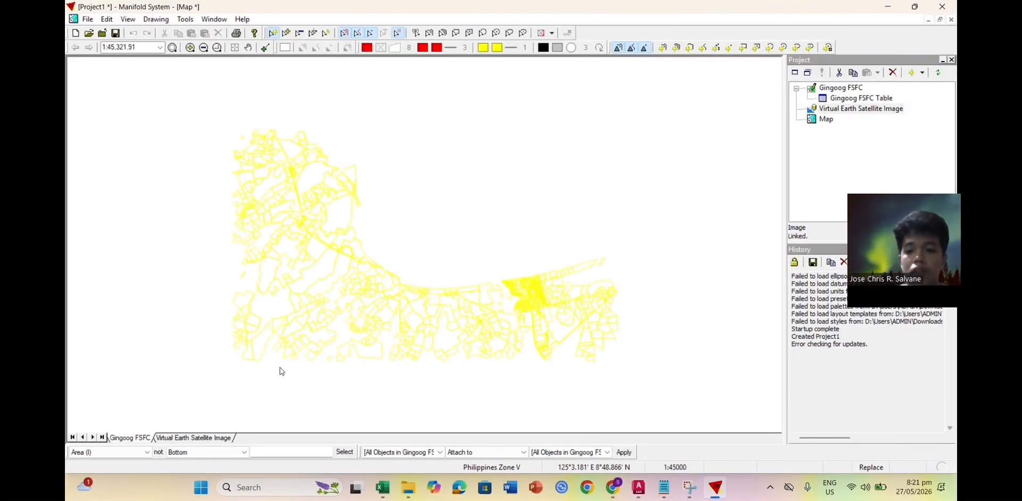
pyautogui.rightClick(192, 438)
pyautogui.click(227, 417)
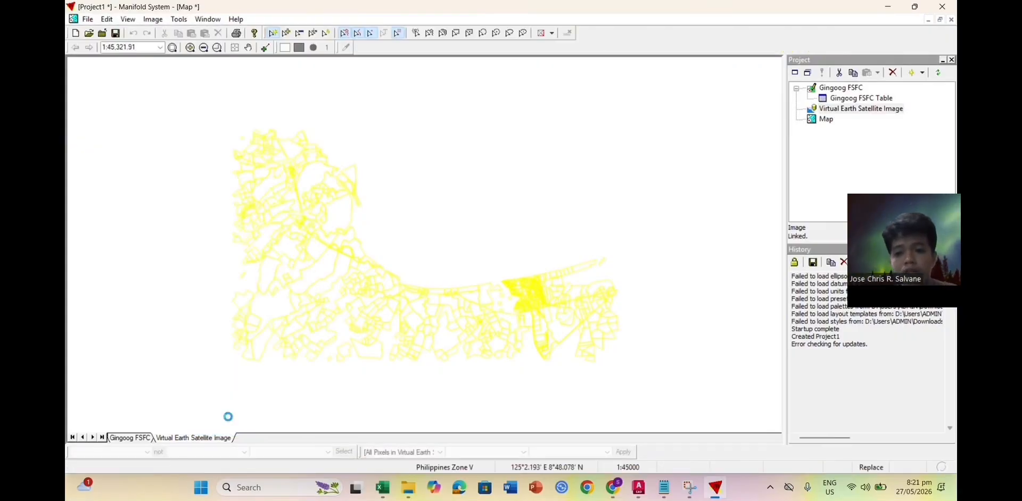
pyautogui.scroll(-1, 362, 304)
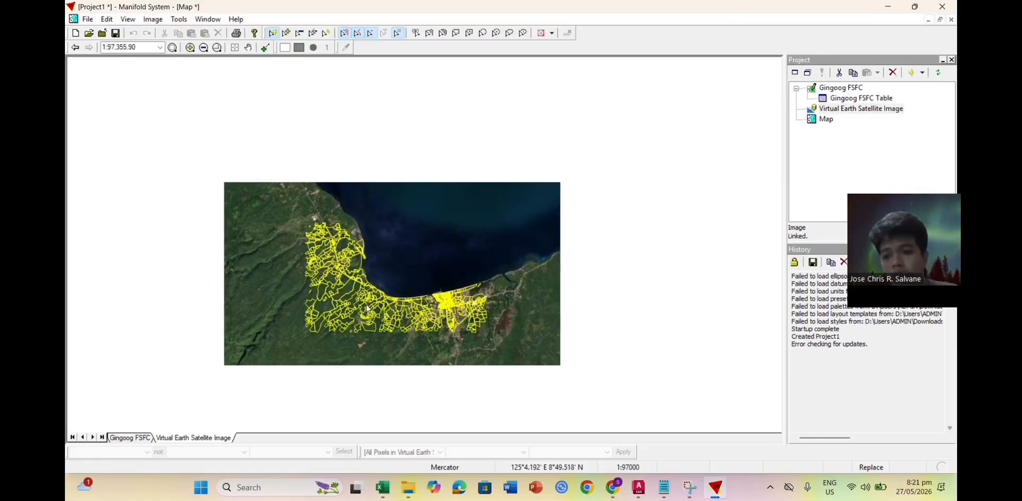
pyautogui.click(248, 48)
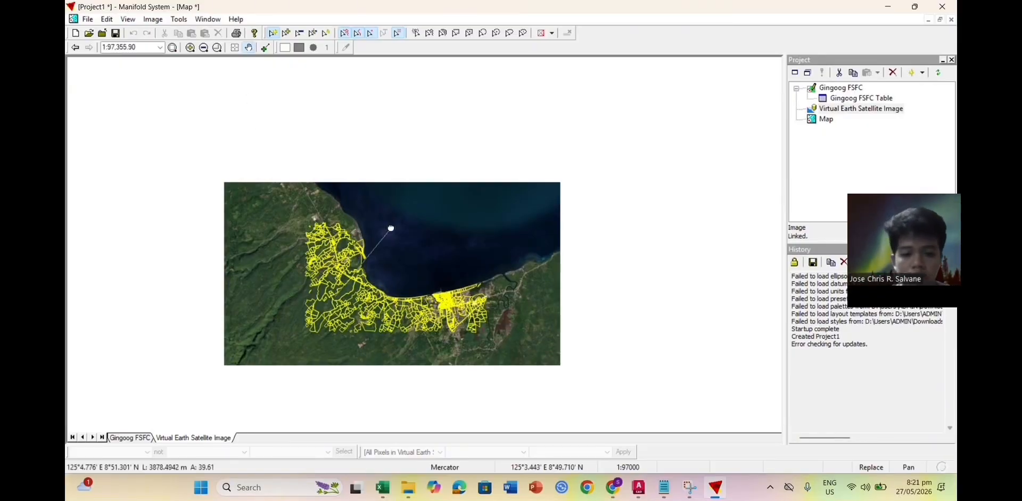
pyautogui.moveTo(337, 324); pyautogui.dragTo(519, 212)
pyautogui.scroll(-1, 456, 233)
pyautogui.scroll(-1, 520, 212)
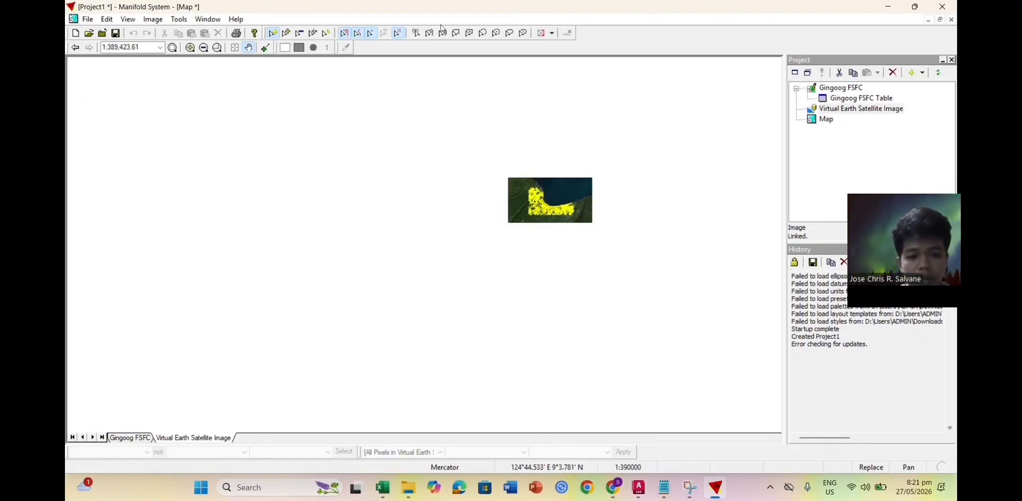
# Step: Delete the existing Virtual Earth satellite image component from the project
pyautogui.rightClick(875, 110)
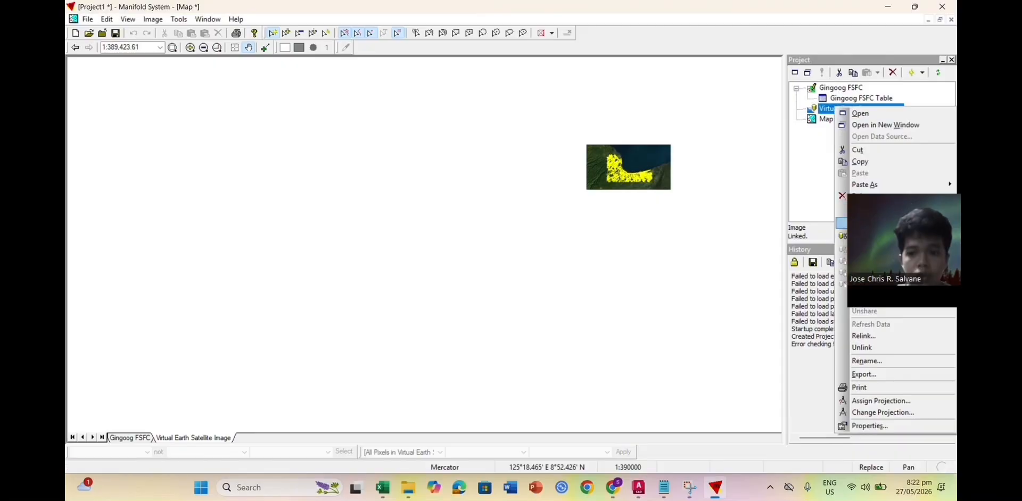
pyautogui.click(859, 196)
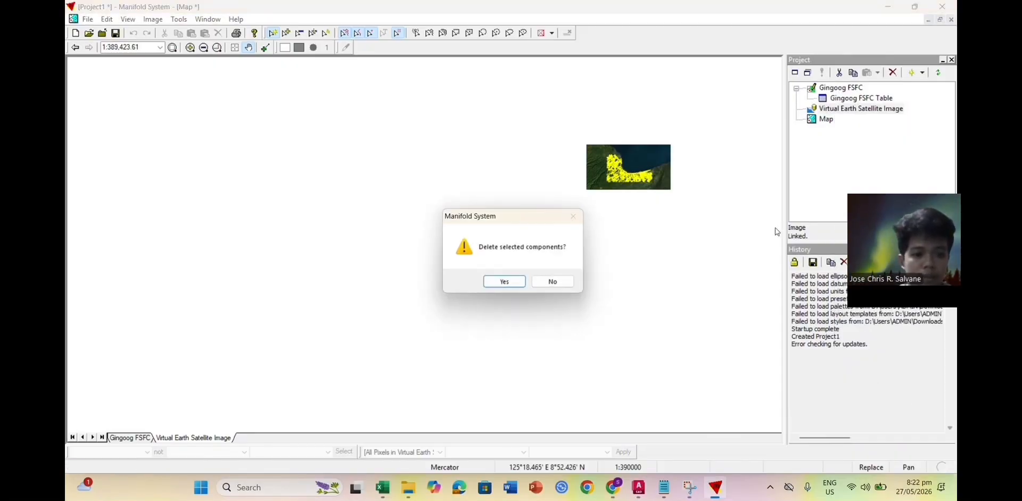
pyautogui.click(514, 282)
# Step: Link a fresh Virtual Earth Satellite Image from Manifold Image Servers into the project
pyautogui.click(88, 22)
pyautogui.moveTo(117, 132)
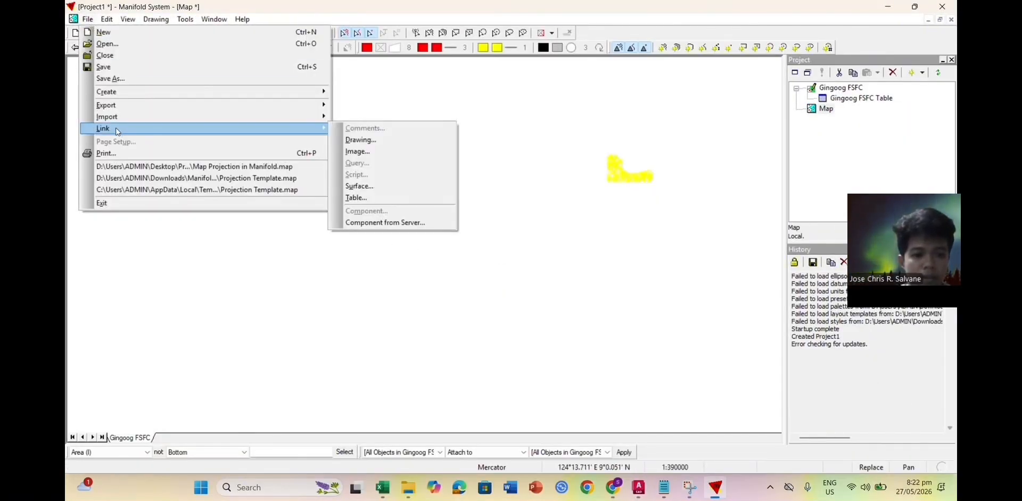
pyautogui.click(413, 152)
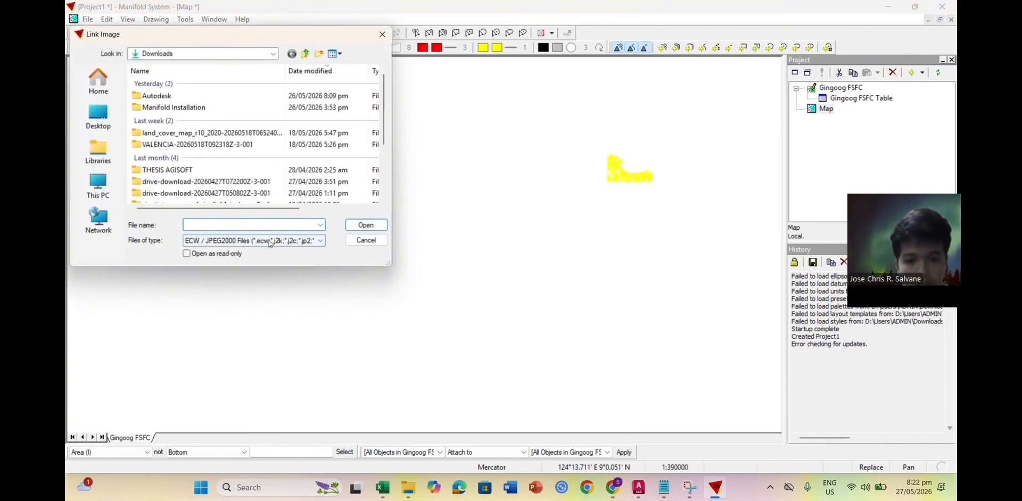
pyautogui.click(250, 240)
pyautogui.click(256, 273)
pyautogui.click(533, 188)
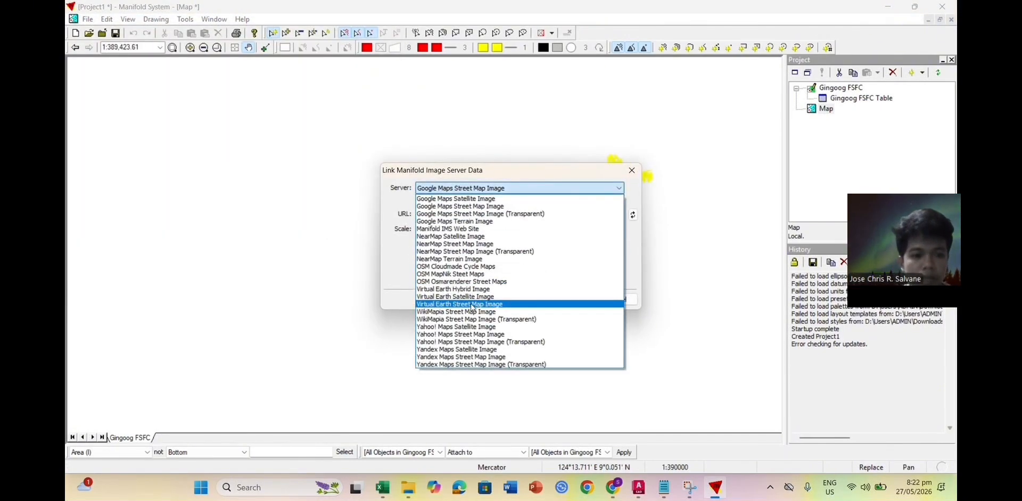
pyautogui.click(475, 296)
pyautogui.click(576, 298)
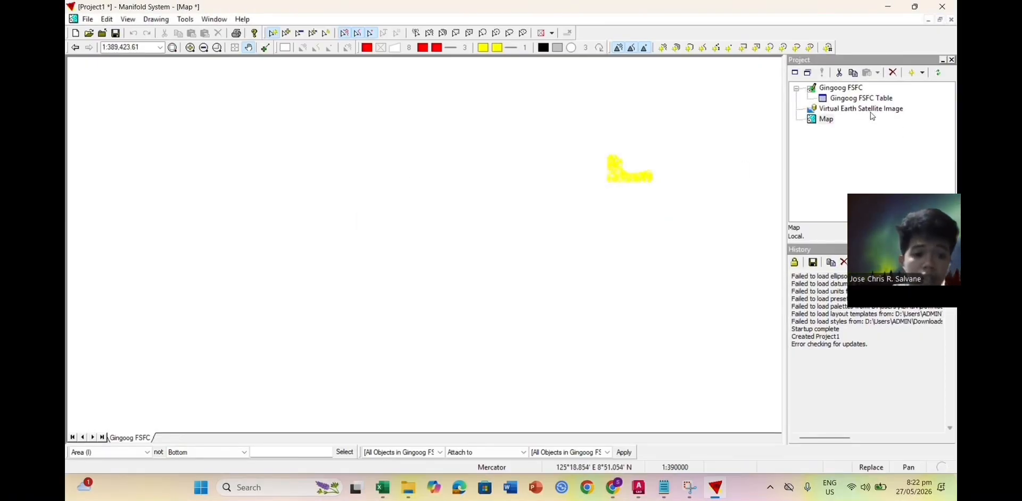
# Step: Add the satellite image to the map and keep the Gingoog FSFC layer above it
pyautogui.moveTo(526, 246); pyautogui.dragTo(474, 251)
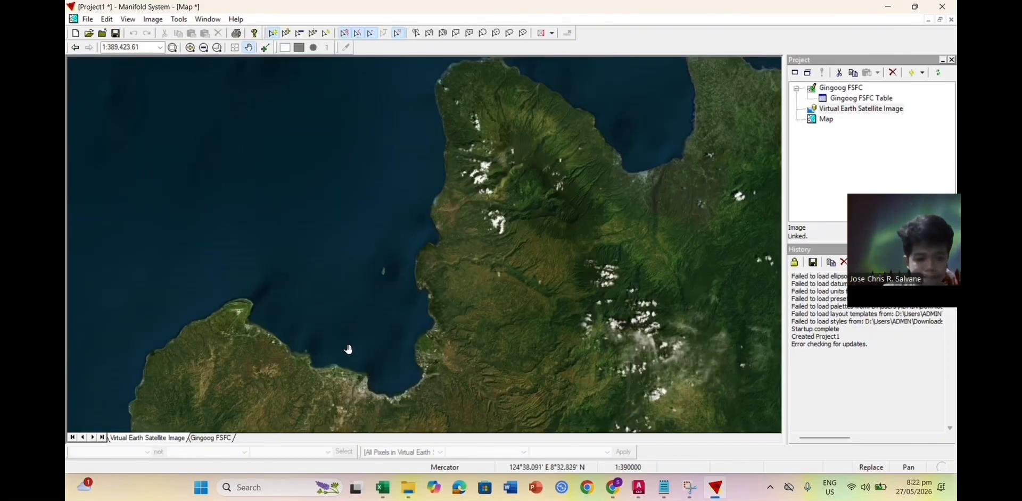
pyautogui.moveTo(210, 438); pyautogui.dragTo(130, 441)
pyautogui.scroll(-1, 446, 276)
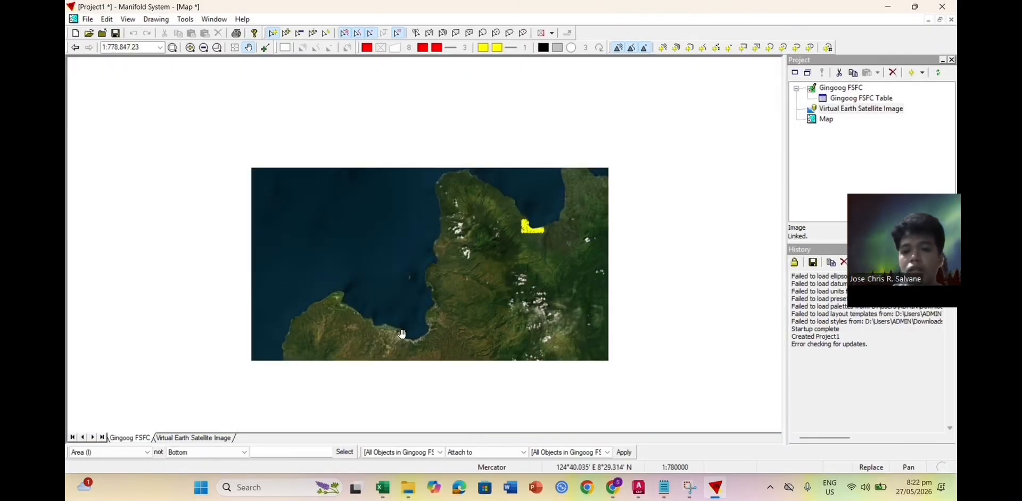
pyautogui.scroll(3, 404, 338)
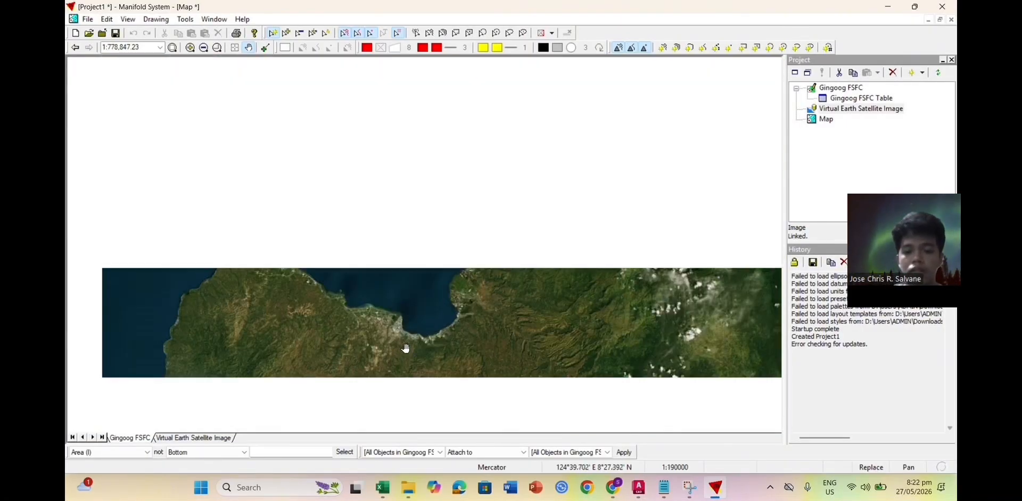
pyautogui.scroll(1, 380, 306)
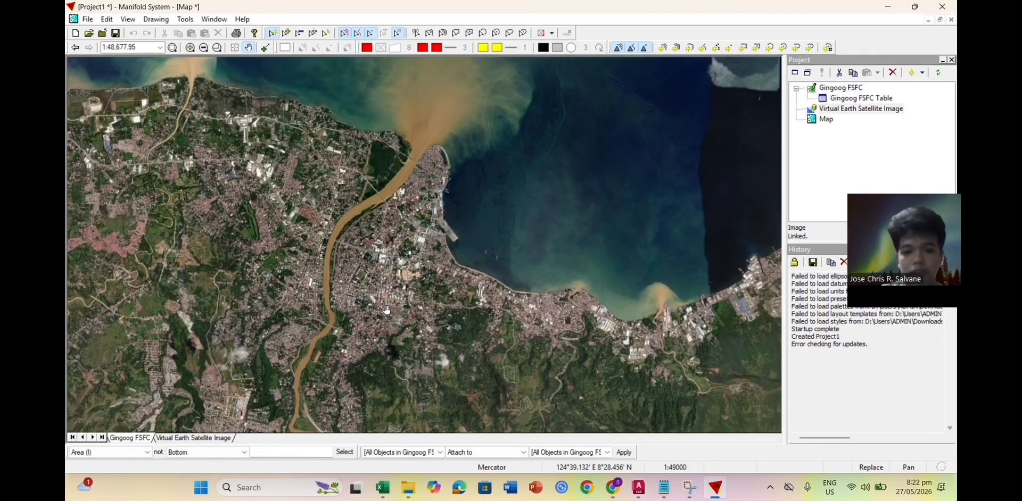
# Step: Draw a four-corner red area over the waterfront block east of the river, then copy it
pyautogui.scroll(1, 387, 309)
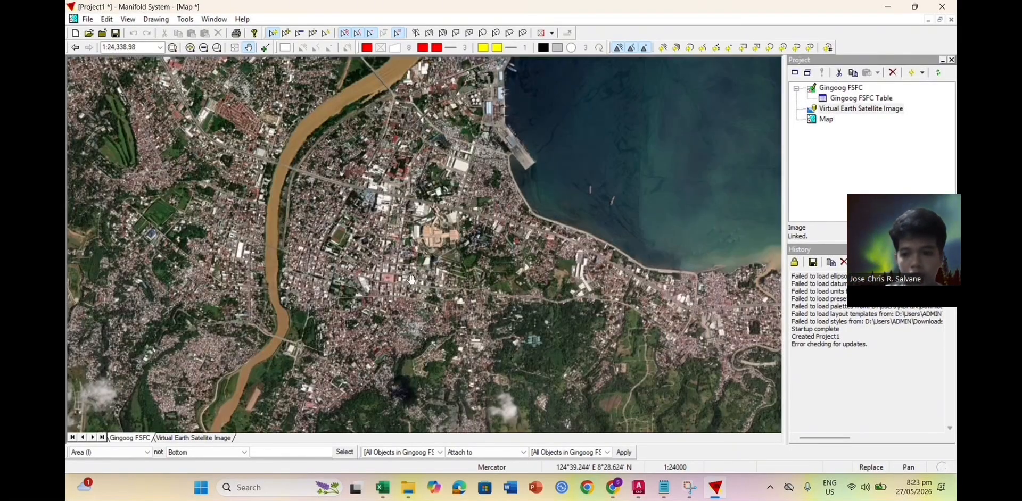
pyautogui.moveTo(427, 187); pyautogui.dragTo(419, 236)
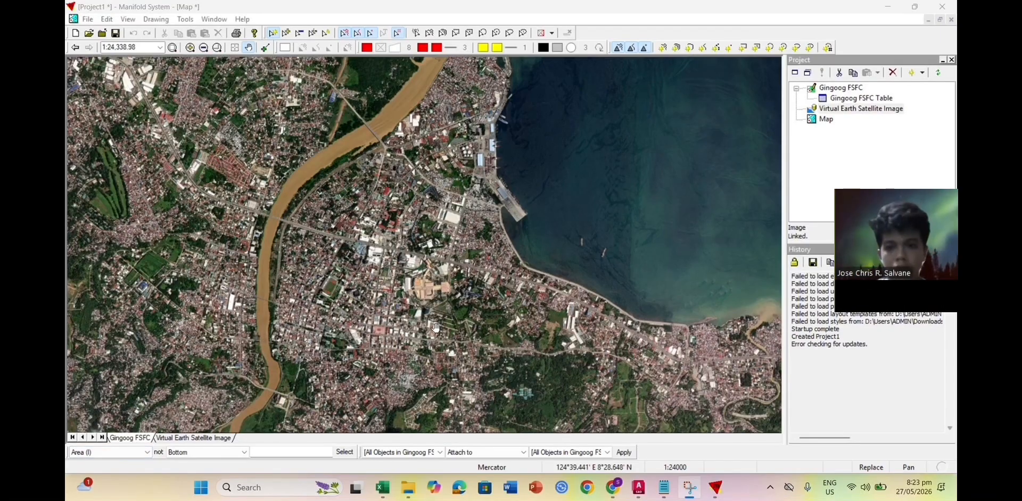
pyautogui.click(662, 47)
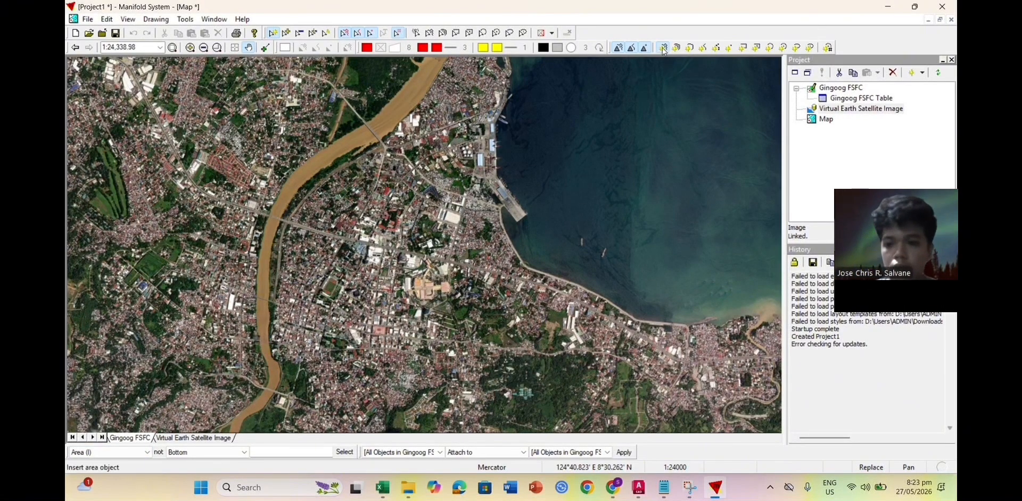
pyautogui.click(418, 164)
pyautogui.click(388, 287)
pyautogui.click(477, 292)
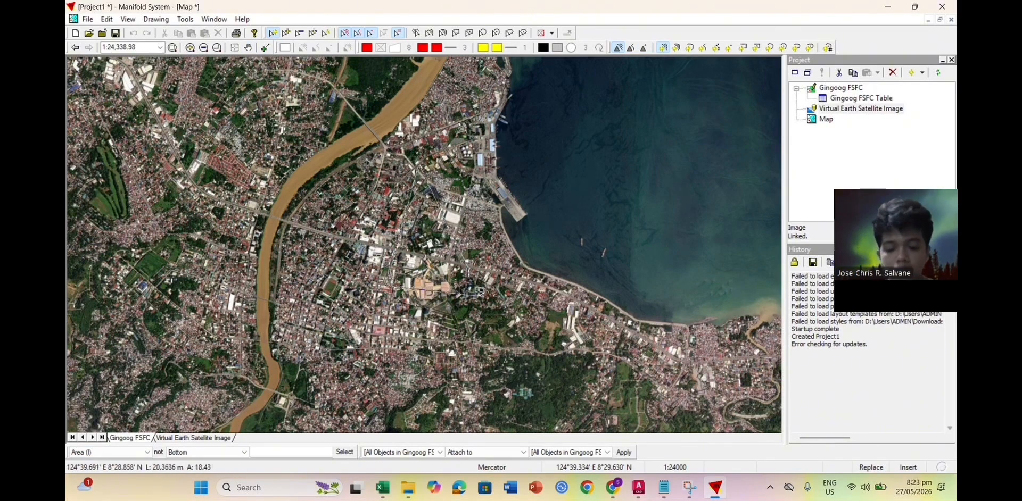
pyautogui.click(489, 170)
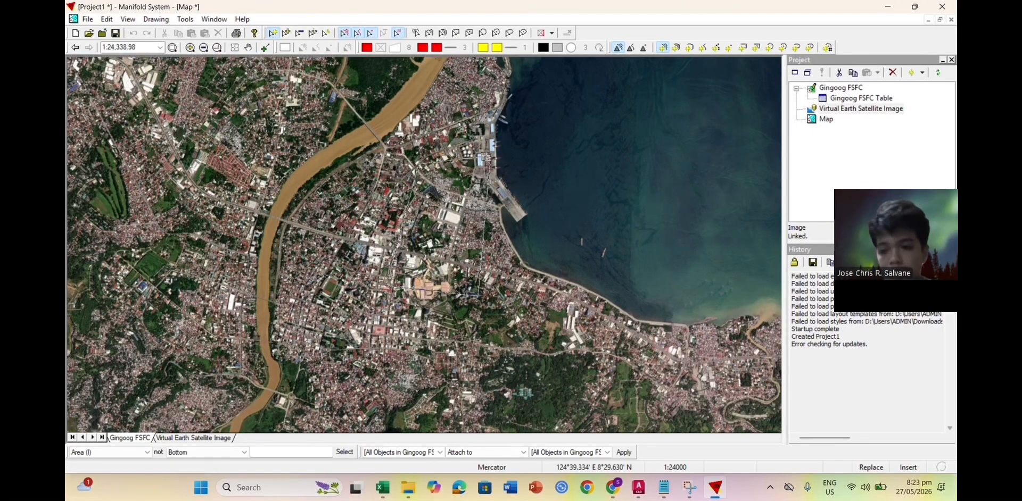
pyautogui.doubleClick(489, 165)
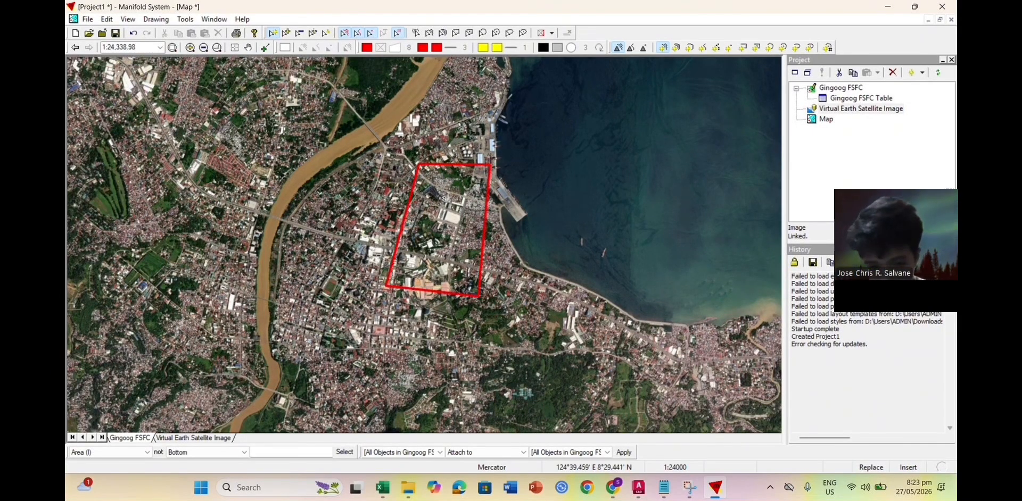
pyautogui.press('Escape')
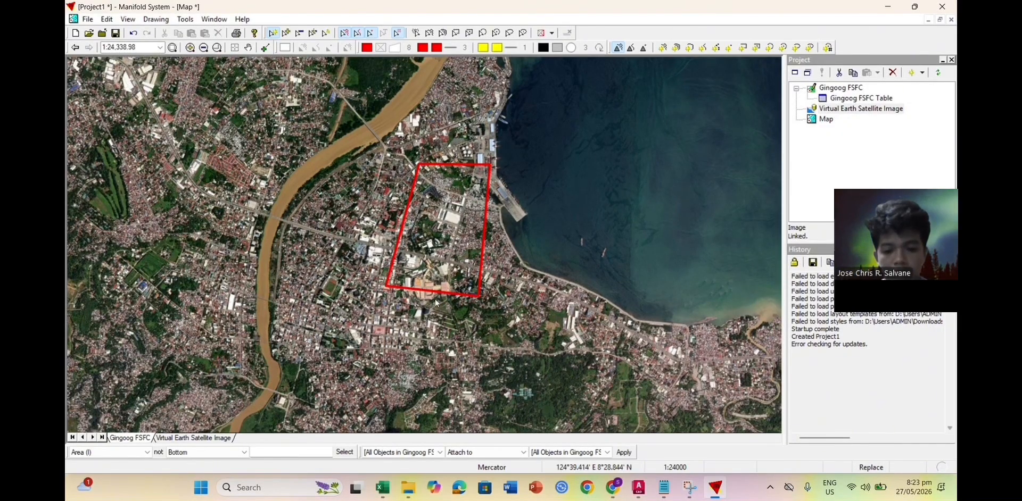
pyautogui.click(477, 274)
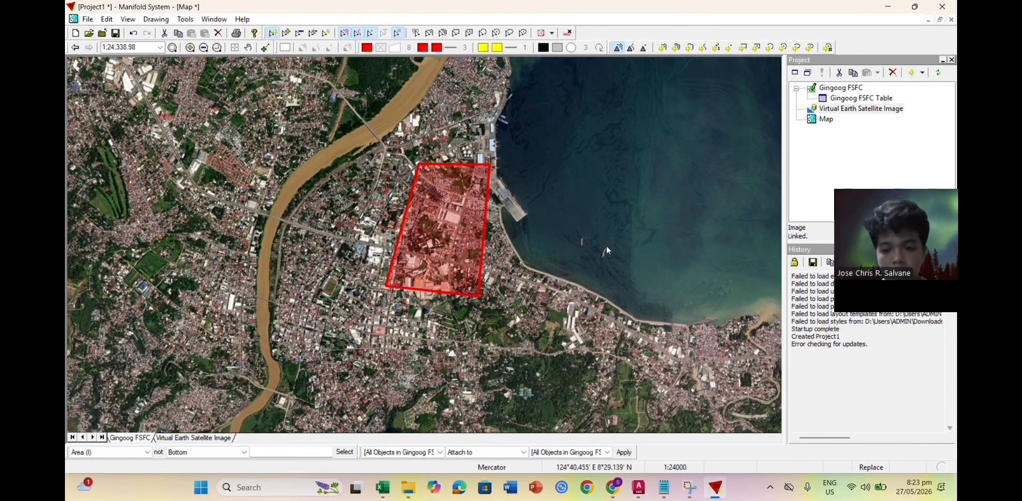
pyautogui.hotkey('ctrl', 'c')
# Step: Paste the copied lot into the project as a new Gingoog FSFC 2 drawing
pyautogui.rightClick(881, 152)
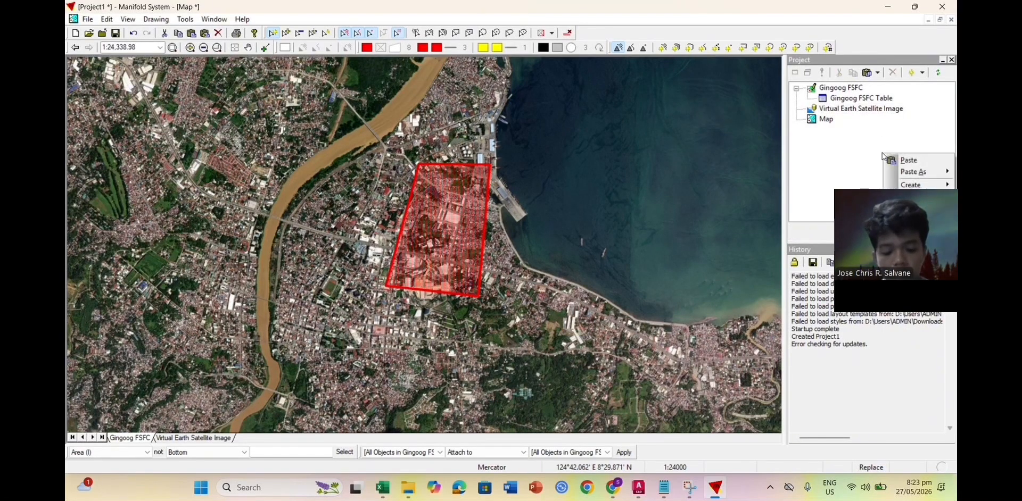
pyautogui.click(895, 158)
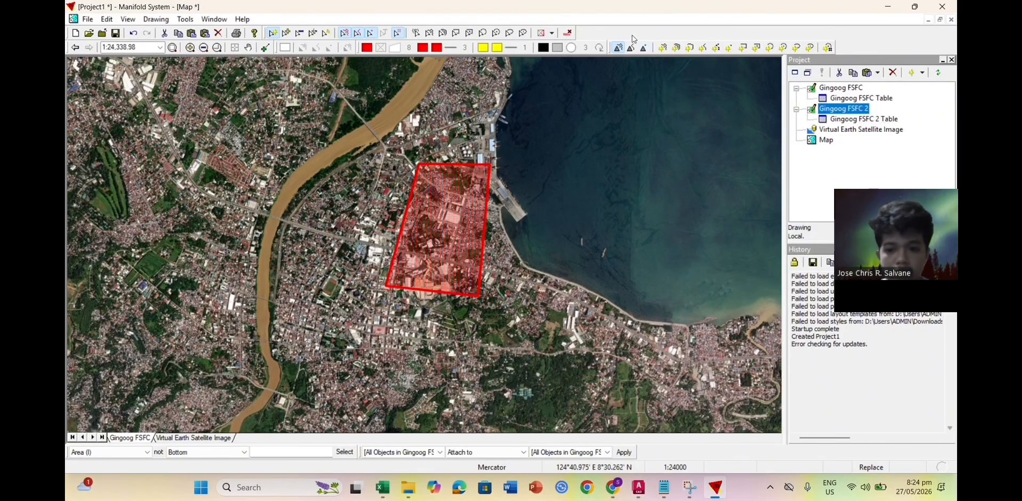
pyautogui.rightClick(834, 109)
pyautogui.click(805, 197)
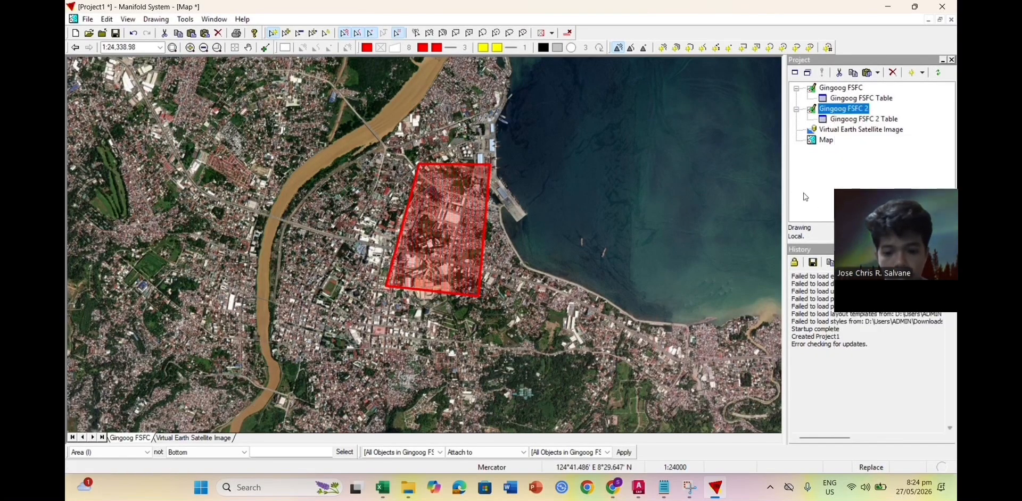
# Step: Delete the red lot area from the map
pyautogui.rightClick(473, 214)
pyautogui.click(500, 269)
pyautogui.click(486, 278)
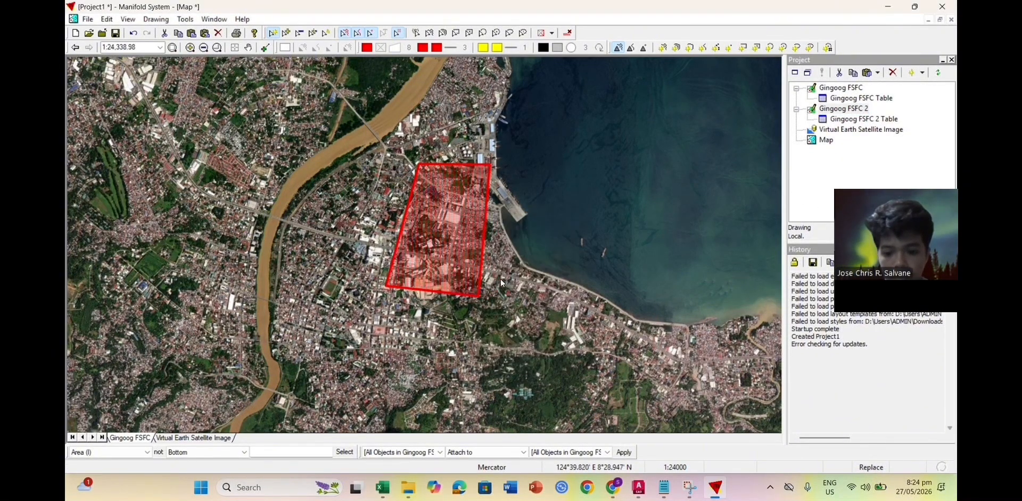
# Step: Rename the Gingoog FSFC 2 drawing to PROJECTION and bring up its options for export
pyautogui.click(844, 108)
pyautogui.rightClick(846, 108)
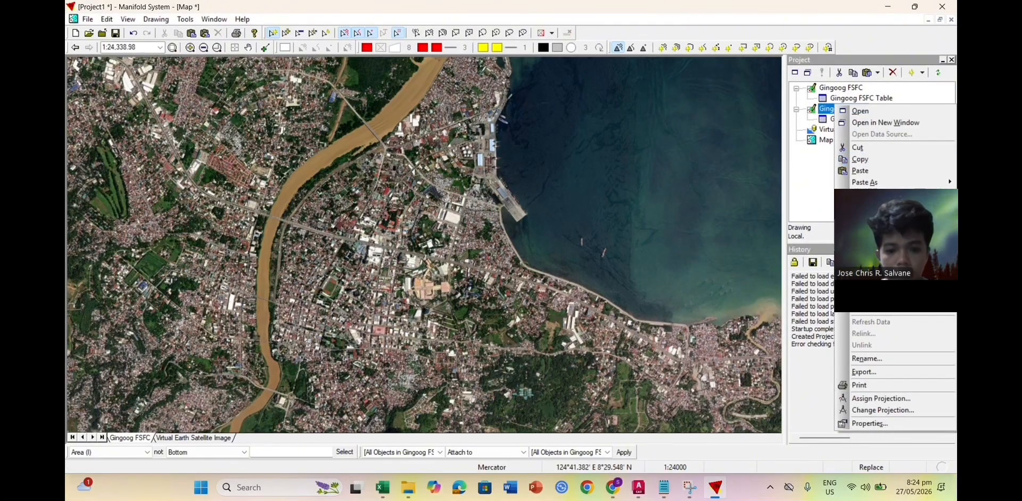
pyautogui.click(870, 359)
pyautogui.write('PROJECTION')
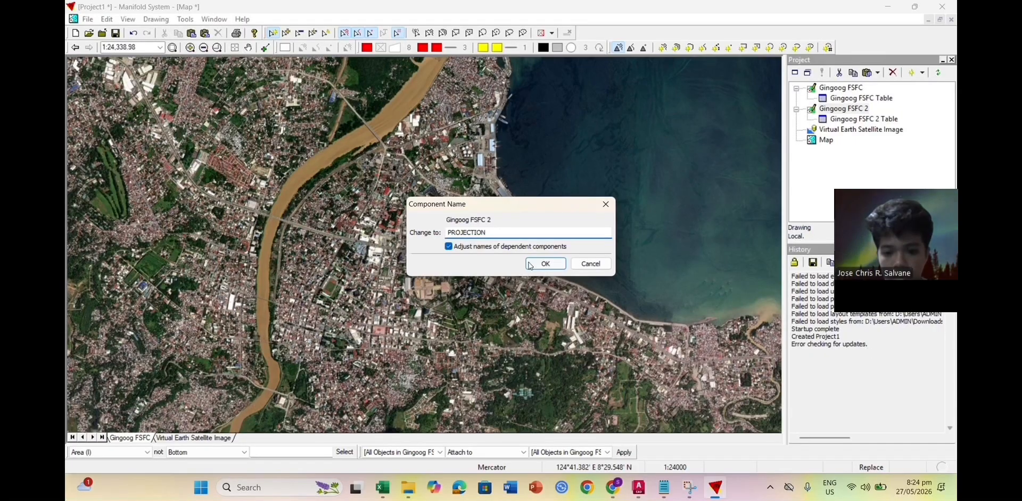
pyautogui.click(529, 264)
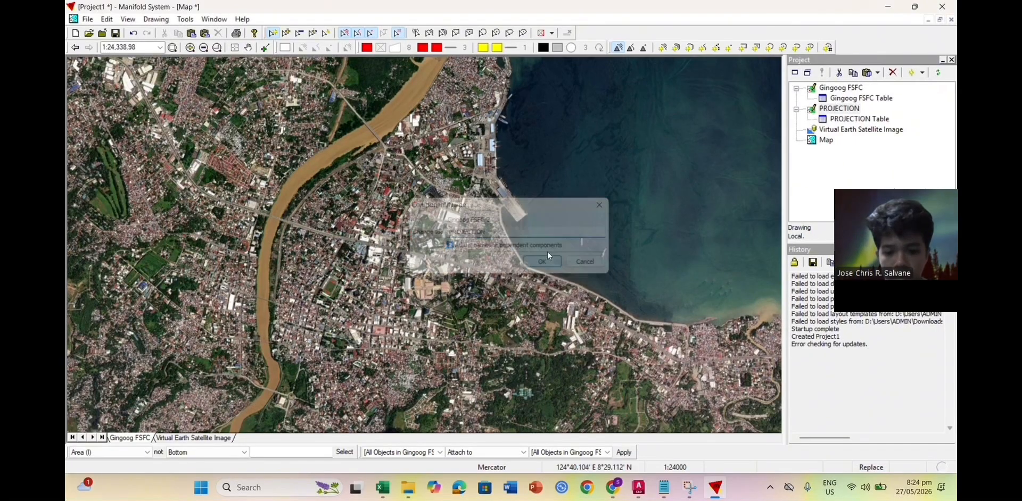
pyautogui.click(447, 22)
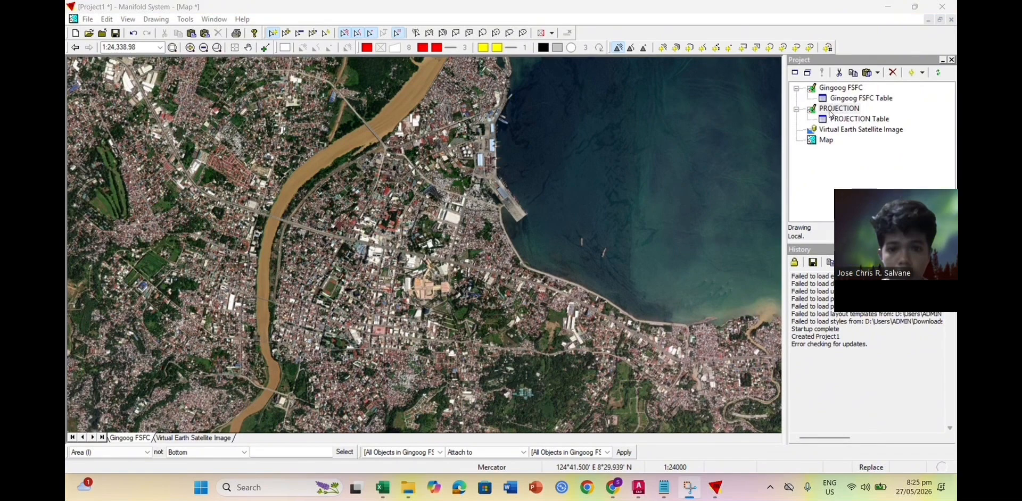
pyautogui.click(839, 108)
pyautogui.rightClick(839, 109)
# Step: Save PROJECTION as a DXF file in Downloads with default export settings, then return to AutoCAD
pyautogui.click(854, 381)
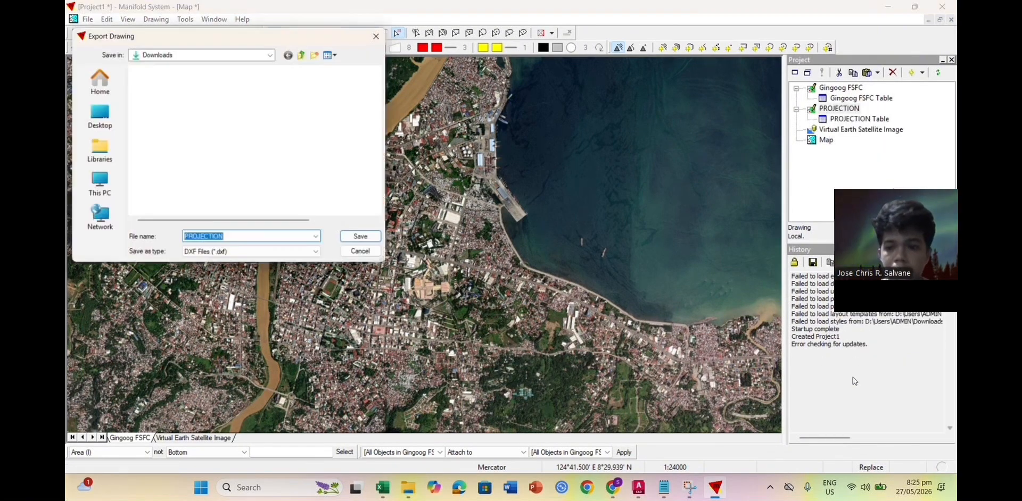
pyautogui.click(259, 259)
pyautogui.click(259, 264)
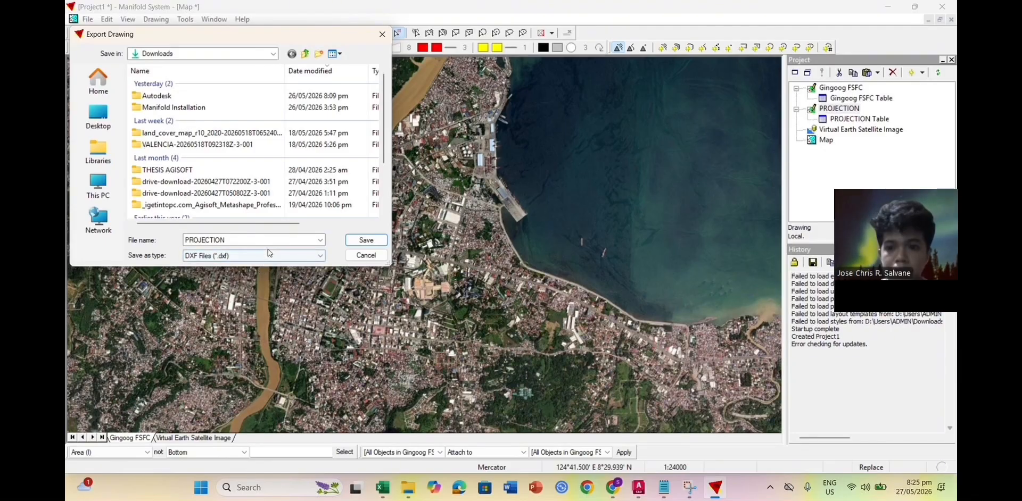
pyautogui.click(374, 242)
pyautogui.click(541, 260)
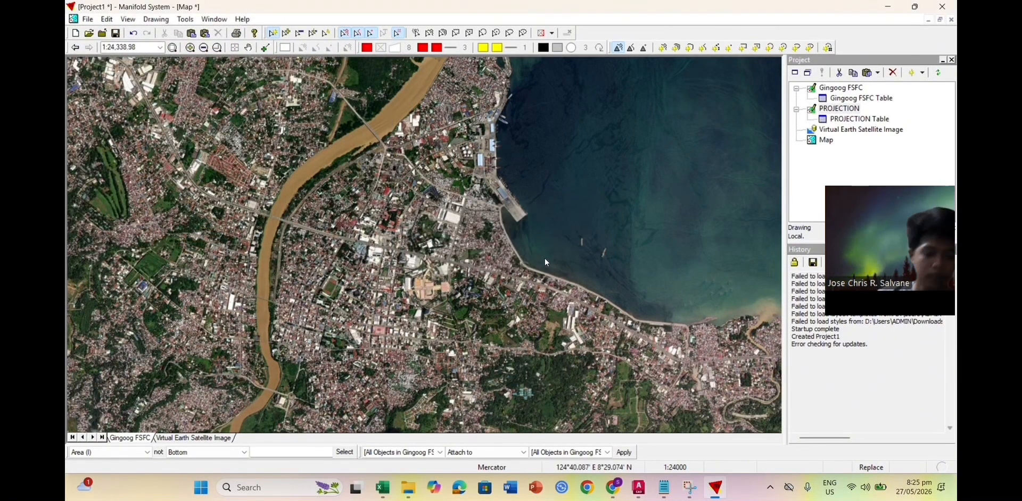
pyautogui.click(638, 487)
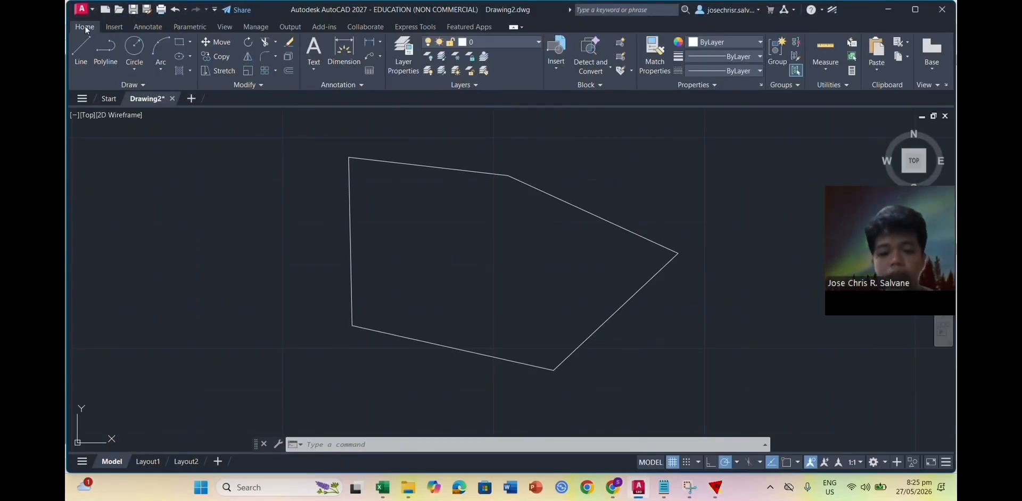
# Step: Open PROJECTION.dxf from the Downloads folder in AutoCAD
pyautogui.click(82, 10)
pyautogui.click(116, 101)
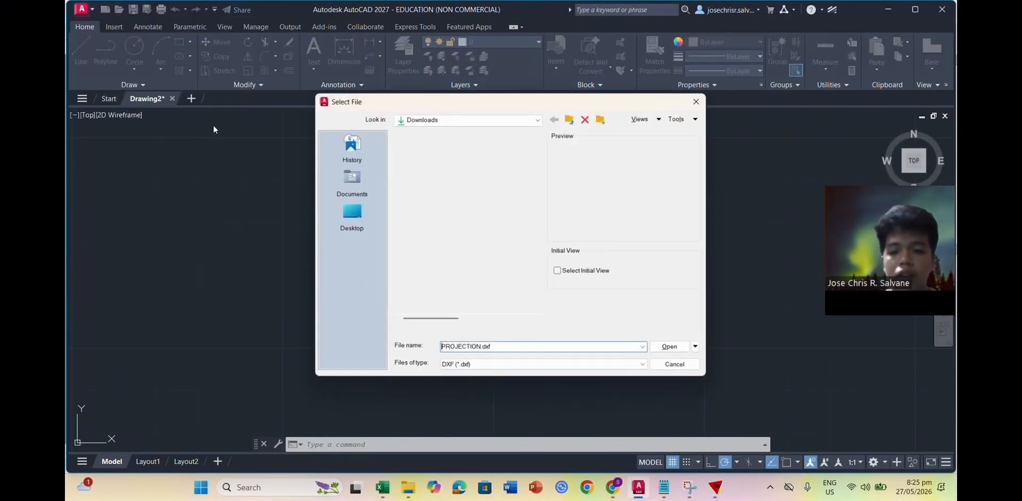
pyautogui.click(431, 158)
pyautogui.click(673, 349)
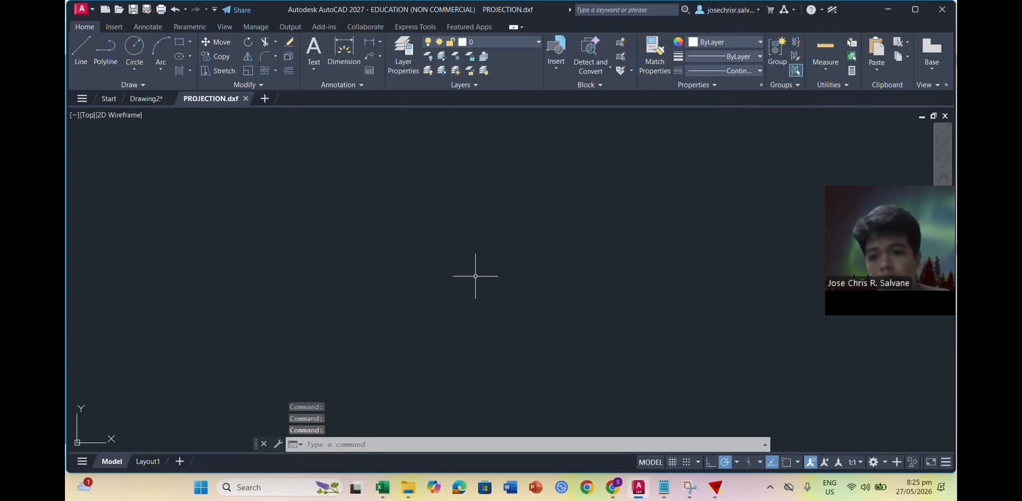
# Step: Zoom to extents so the whole quadrilateral outline fits the view
pyautogui.click(400, 441)
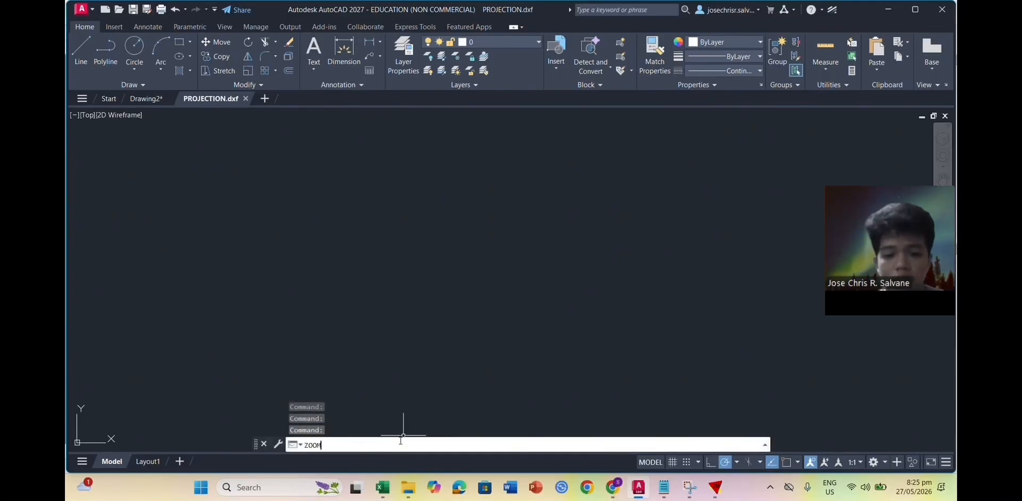
pyautogui.write('zoom')
pyautogui.press('Return')
pyautogui.write('e')
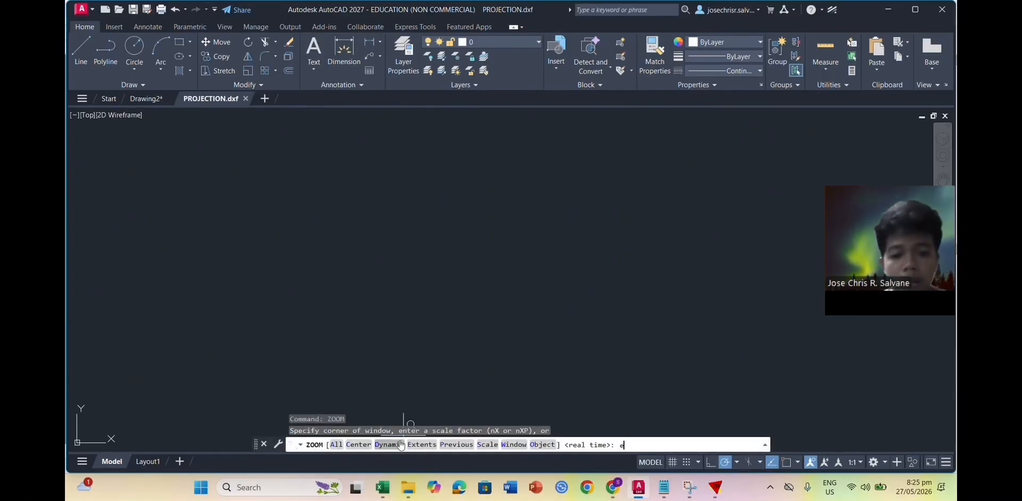
pyautogui.write('xtents')
pyautogui.press('Return')
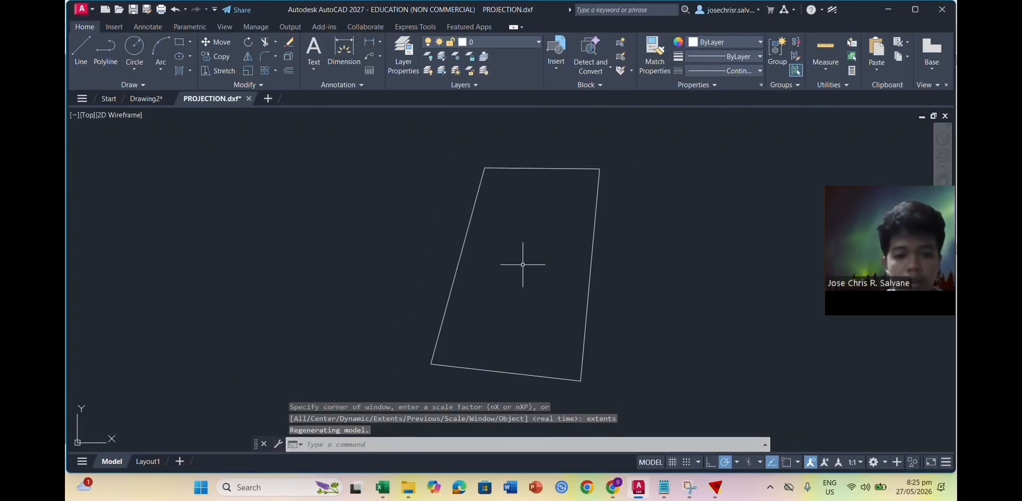
# Step: Copy the Drawing2 pentagon and paste it inside the PROJECTION.dxf quadrilateral
pyautogui.click(147, 98)
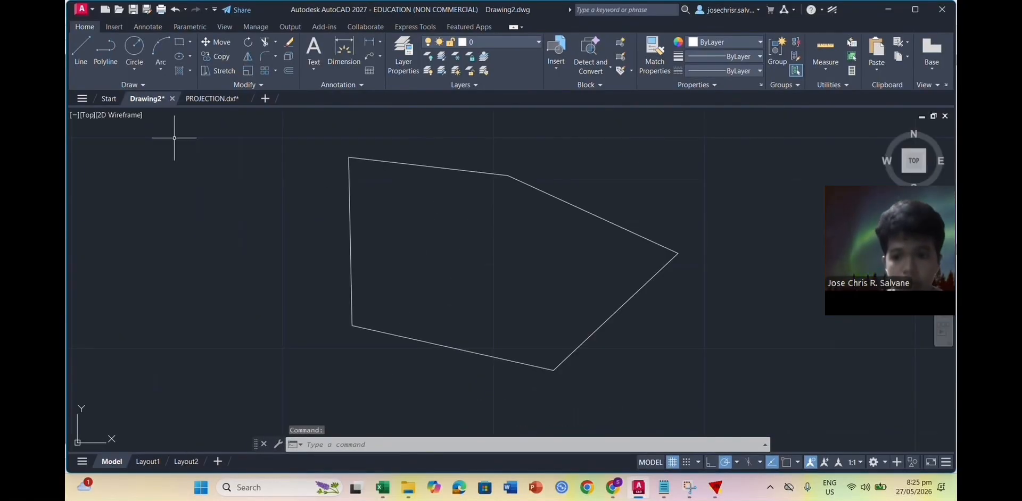
pyautogui.click(311, 134)
pyautogui.click(692, 406)
pyautogui.hotkey('ctrl', 'c')
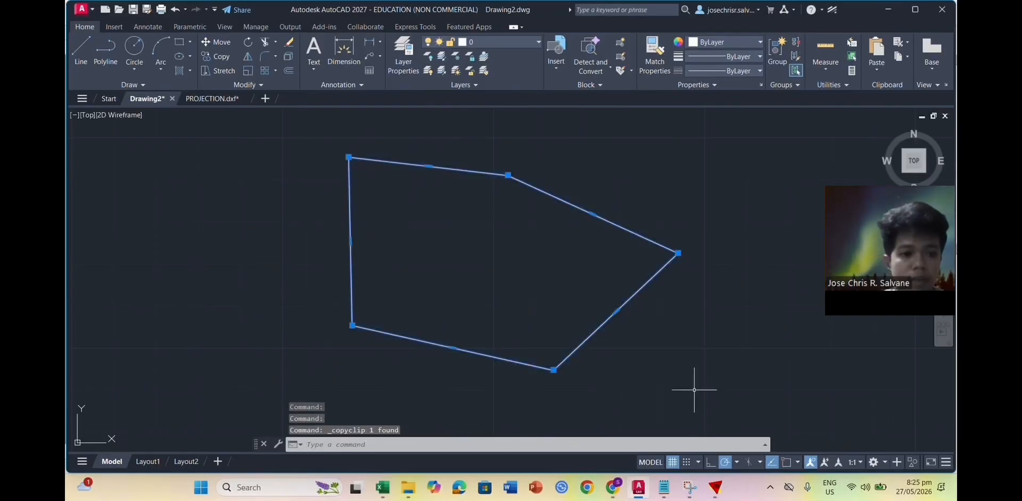
pyautogui.click(212, 99)
pyautogui.hotkey('ctrl', 'v')
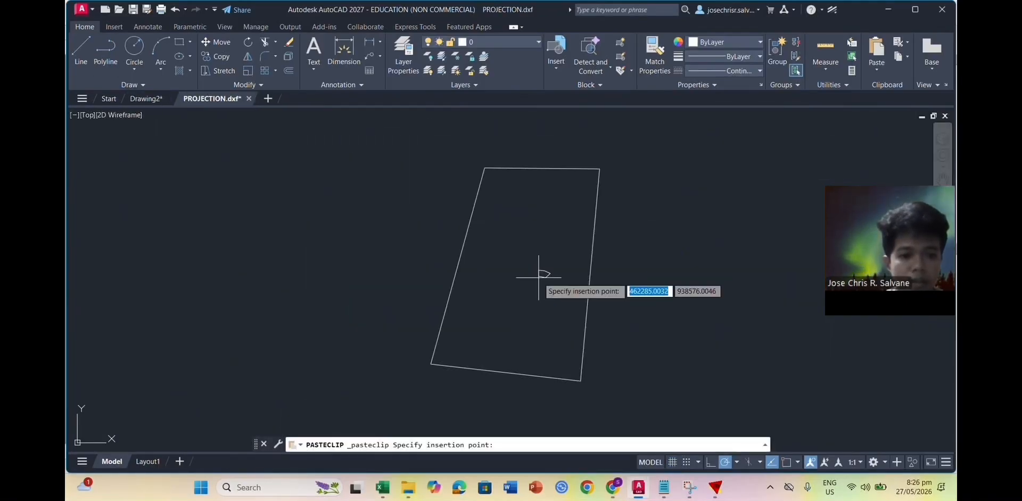
pyautogui.click(522, 275)
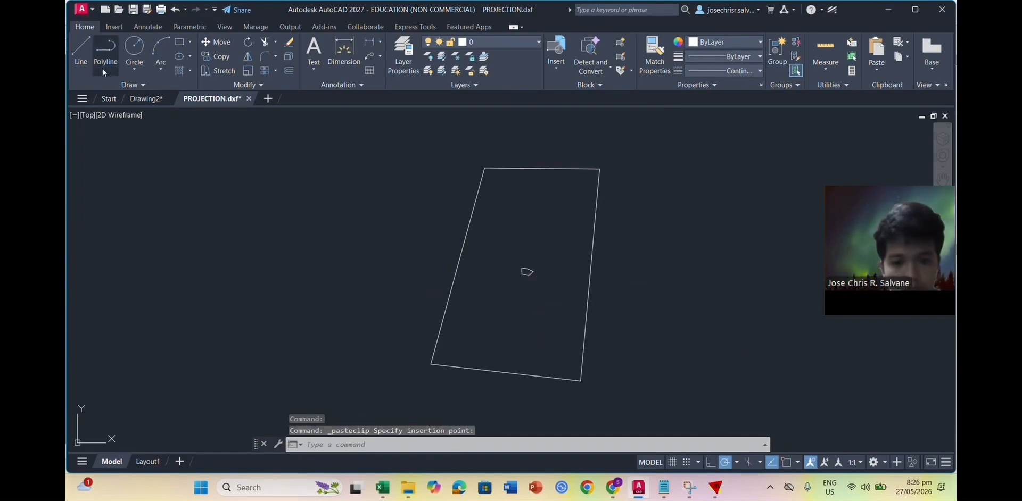
# Step: Save the drawing as R12/LT2 DXF, replacing the existing PROJECTION.dxf
pyautogui.click(81, 9)
pyautogui.click(140, 121)
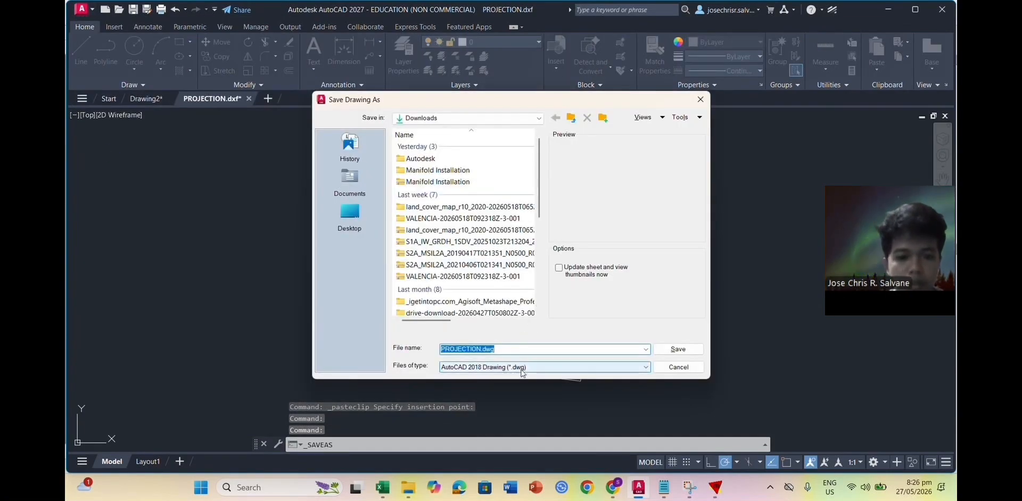
pyautogui.click(522, 368)
pyautogui.click(500, 490)
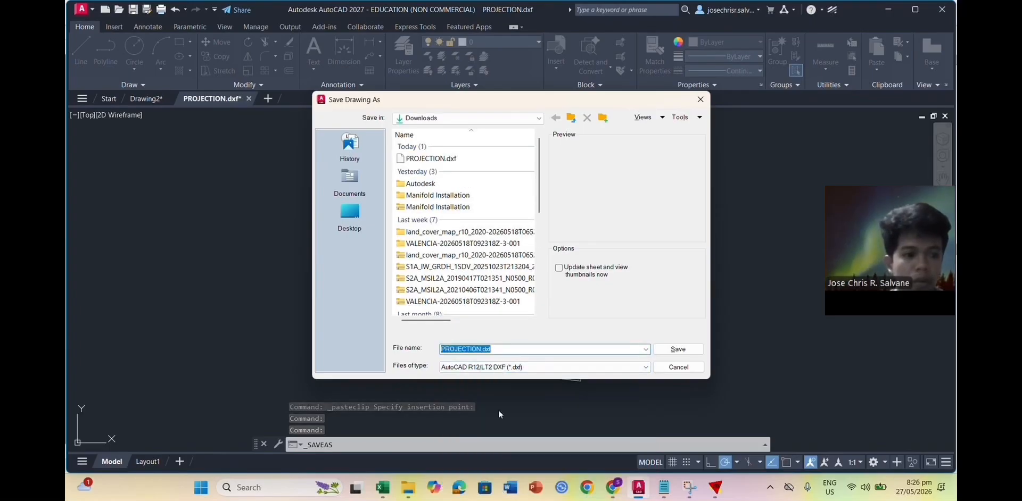
pyautogui.click(447, 159)
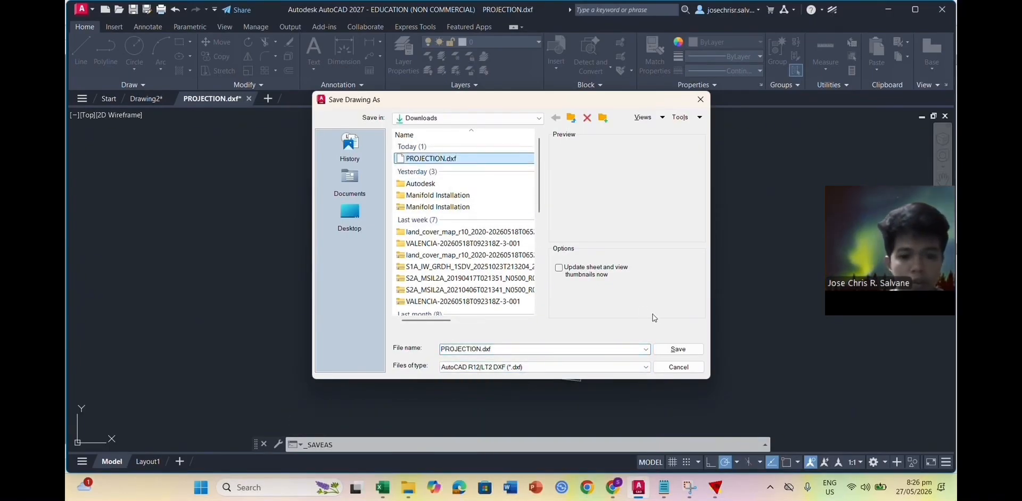
pyautogui.click(670, 350)
pyautogui.click(490, 269)
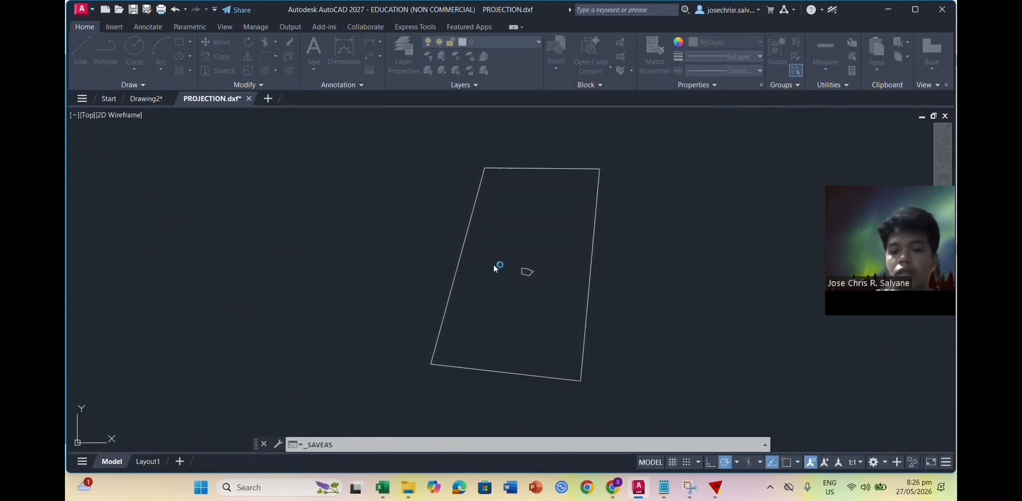
# Step: Close PROJECTION.dxf keeping the R12 format and return to Manifold System
pyautogui.click(245, 99)
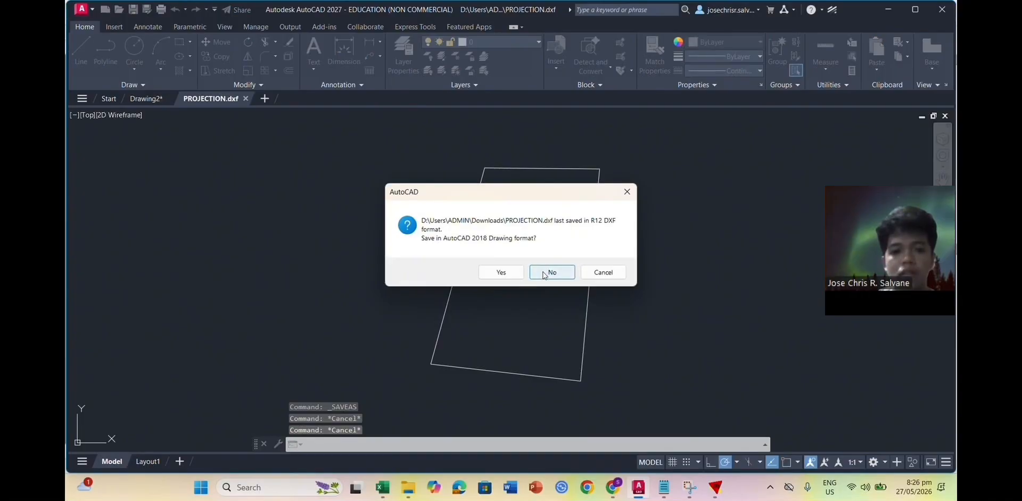
pyautogui.click(552, 272)
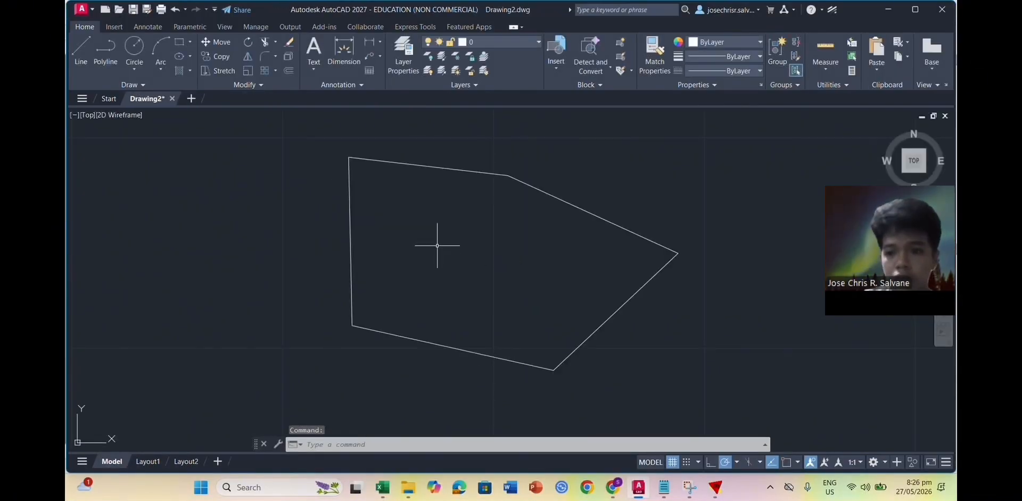
pyautogui.click(715, 488)
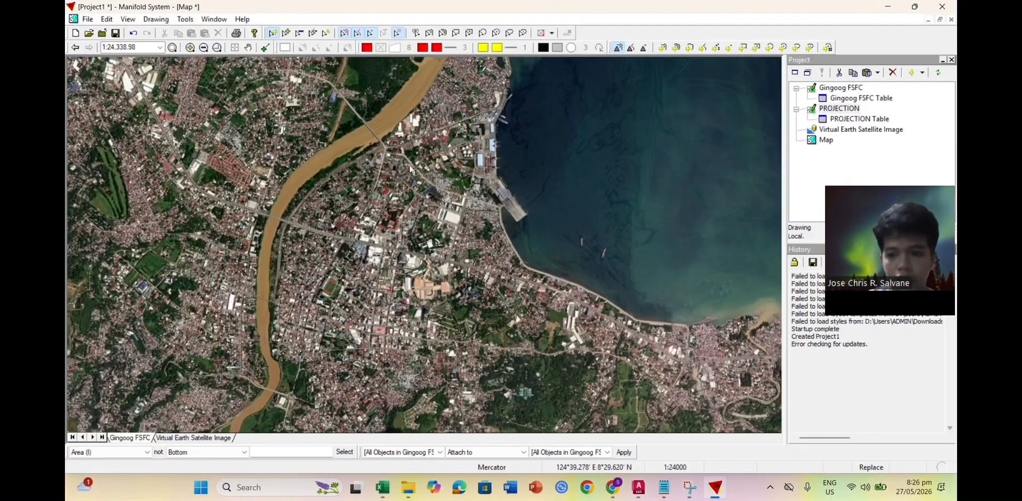
# Step: Import PROJECTION.dxf as a drawing using the default DXF import settings
pyautogui.click(87, 20)
pyautogui.moveTo(124, 119)
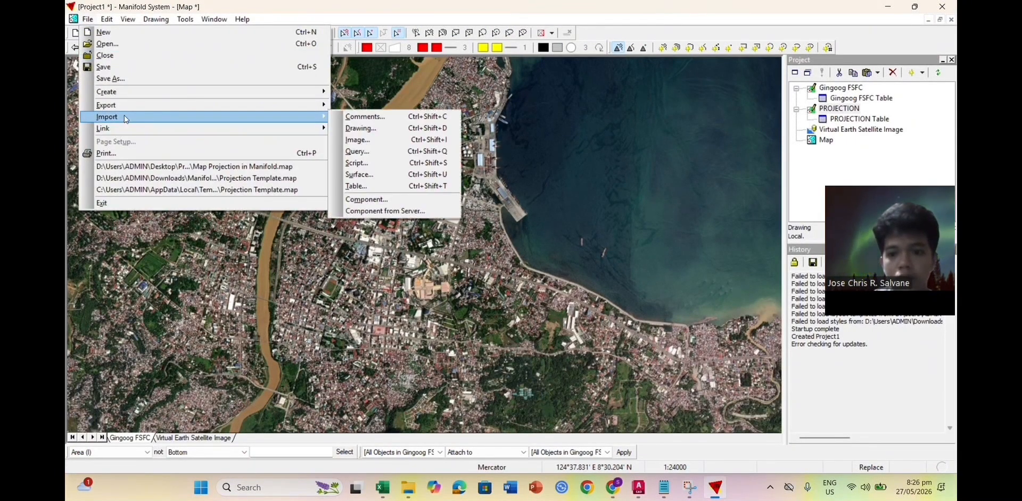
pyautogui.click(374, 130)
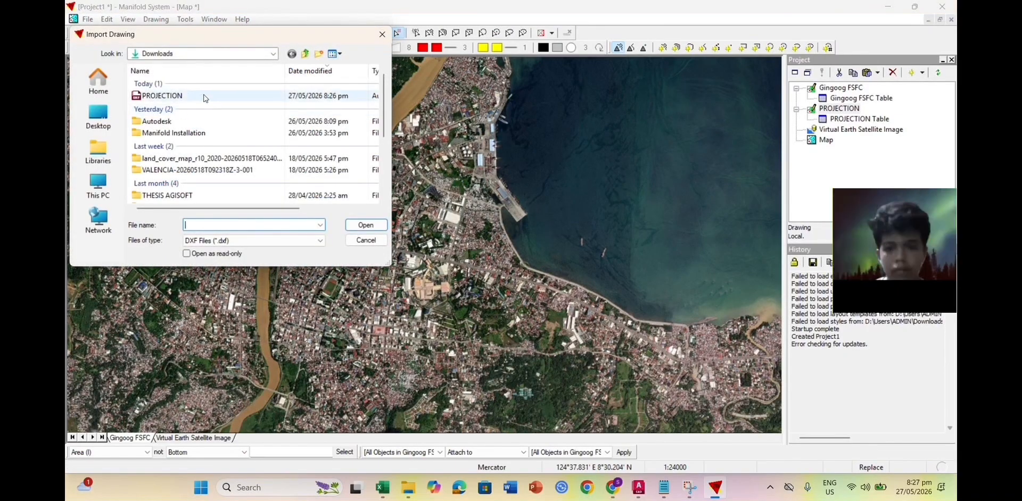
pyautogui.click(205, 96)
pyautogui.click(365, 225)
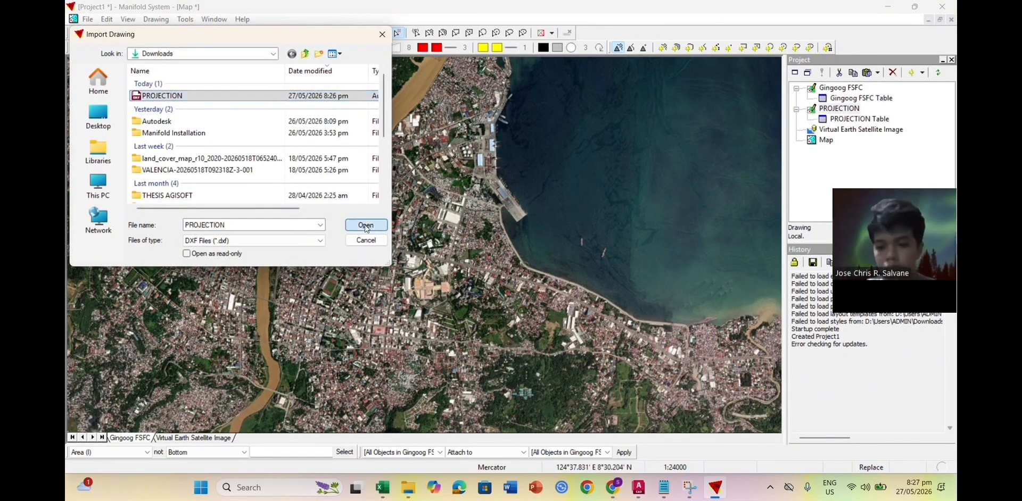
pyautogui.click(545, 337)
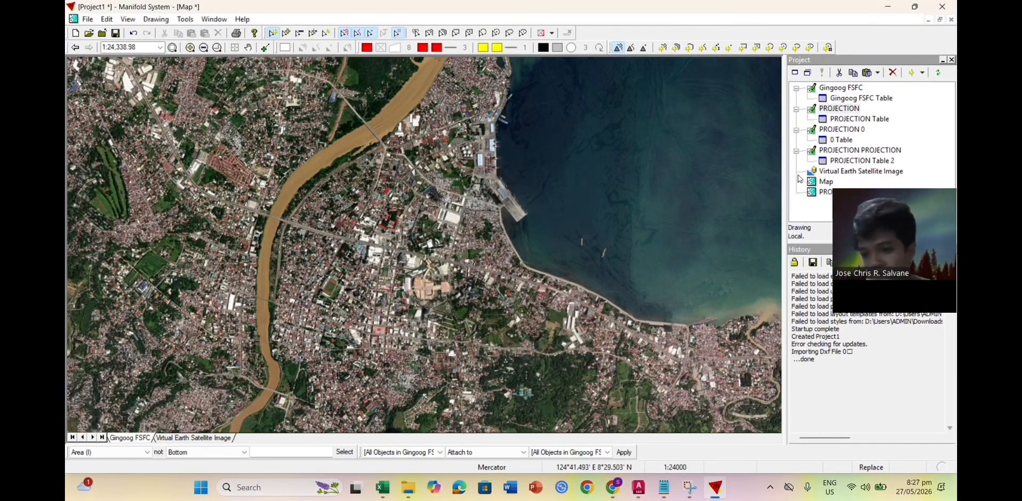
pyautogui.rightClick(887, 153)
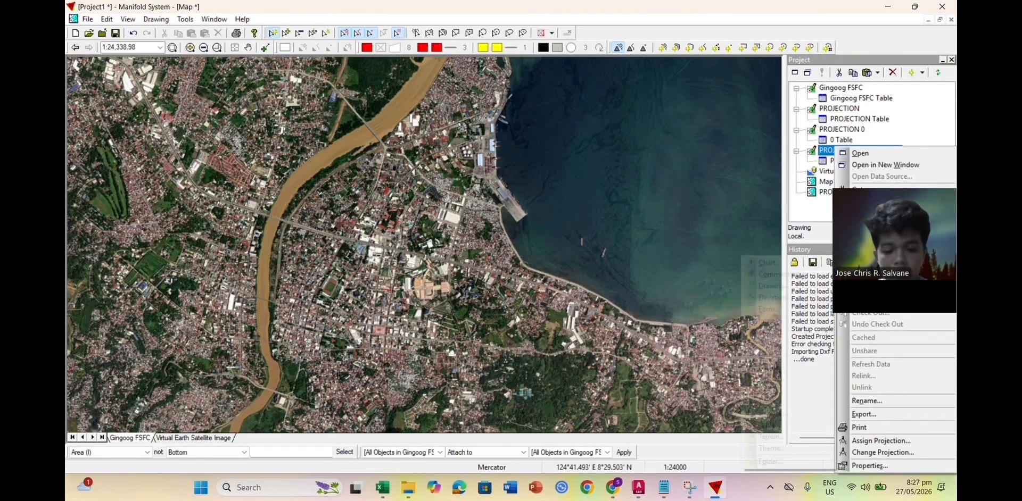
# Step: Delete the PROJECTION PROJECTION drawing and add PROJECTION 0 to the map
pyautogui.click(879, 441)
pyautogui.click(495, 279)
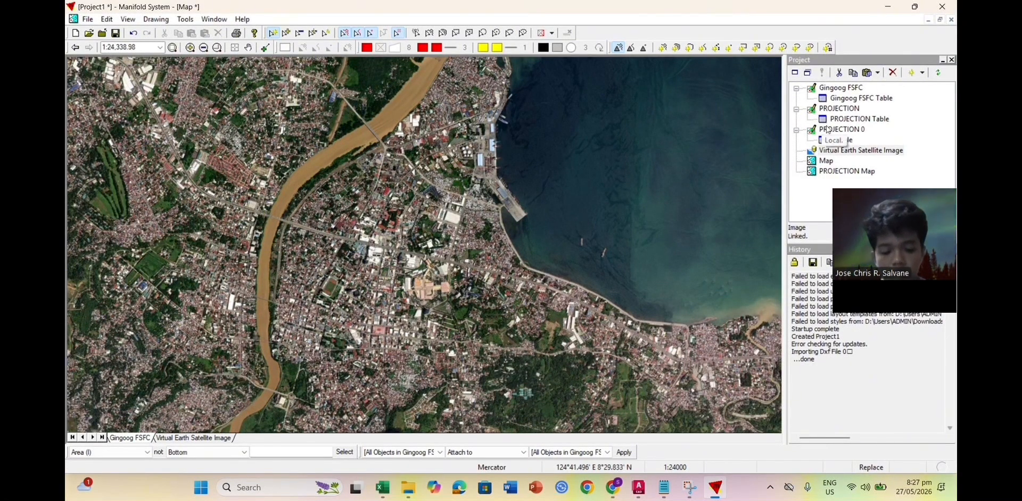
pyautogui.moveTo(837, 131); pyautogui.dragTo(529, 232)
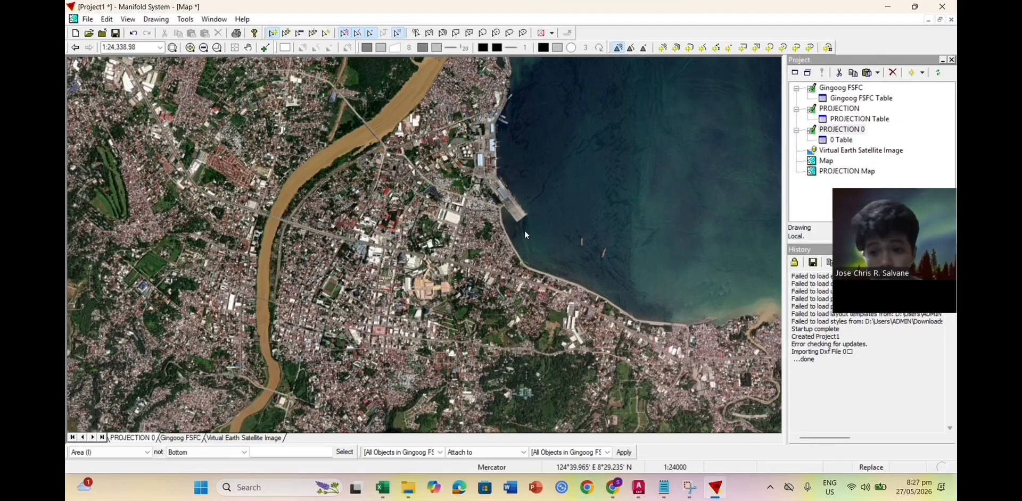
# Step: Zoom and pan the map to centre the PROJECTION 0 lot outline
pyautogui.scroll(2, 426, 230)
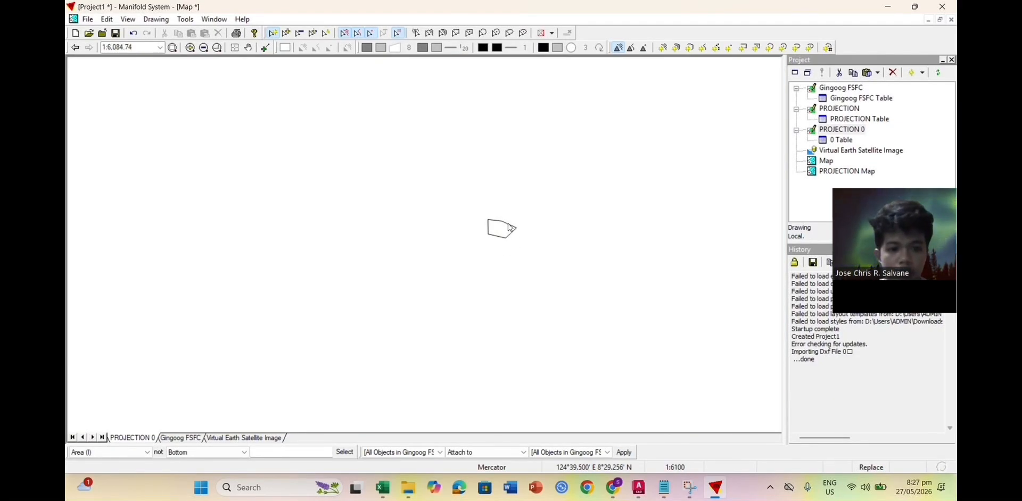
pyautogui.scroll(2, 508, 228)
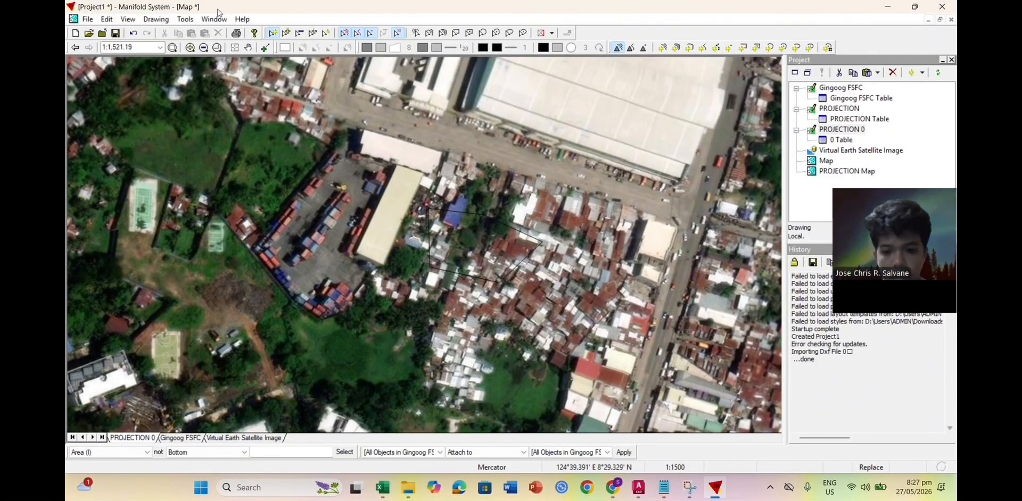
pyautogui.click(248, 48)
pyautogui.moveTo(468, 264); pyautogui.dragTo(486, 205)
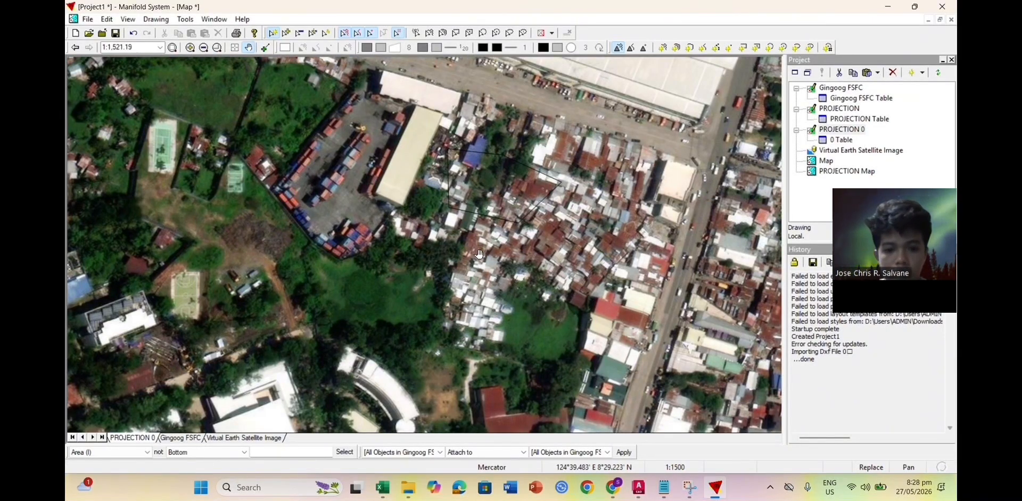
pyautogui.scroll(-1, 470, 272)
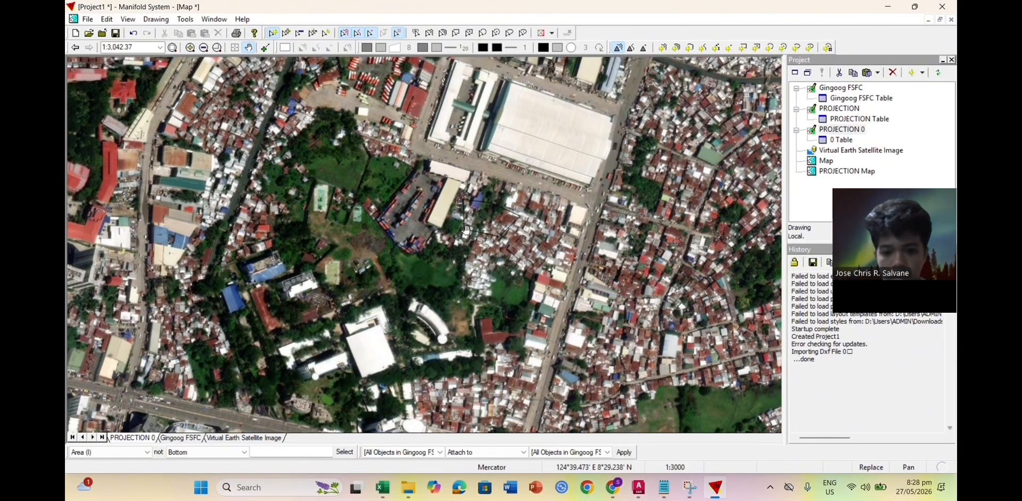
# Step: Set the lot boundary's fill colour to bright green
pyautogui.click(483, 48)
pyautogui.click(519, 124)
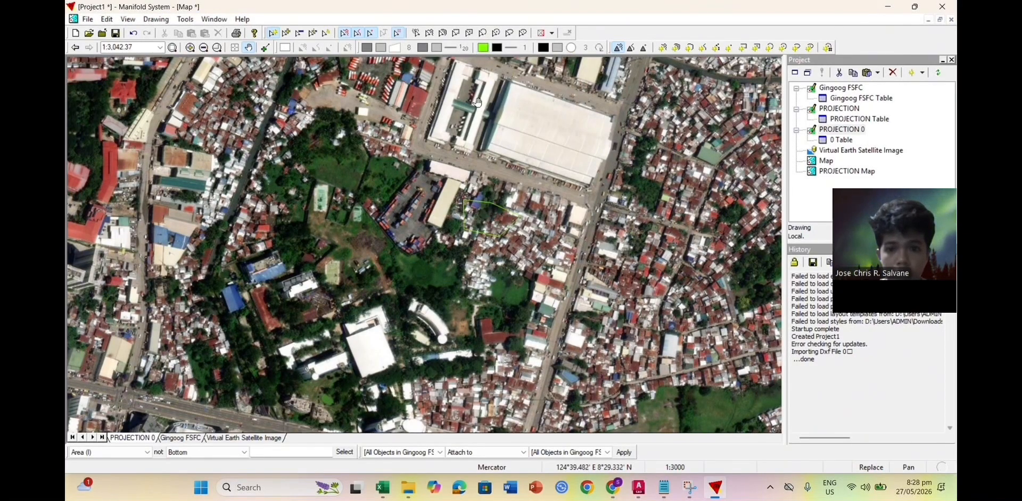
pyautogui.click(483, 48)
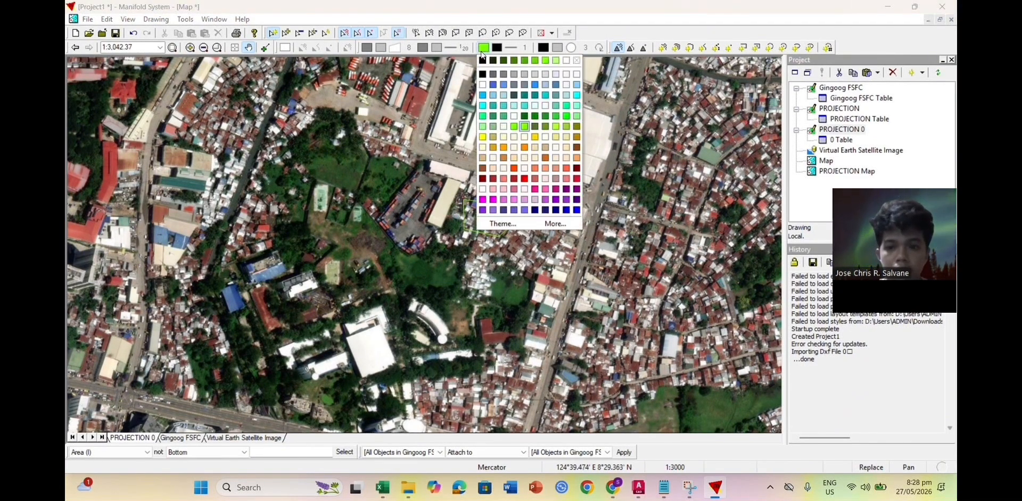
pyautogui.click(564, 196)
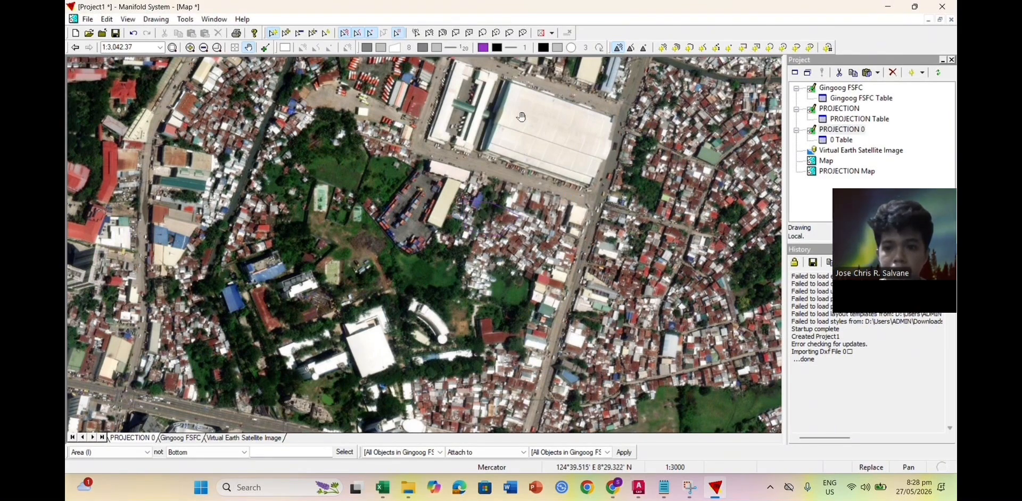
pyautogui.click(483, 48)
pyautogui.click(566, 116)
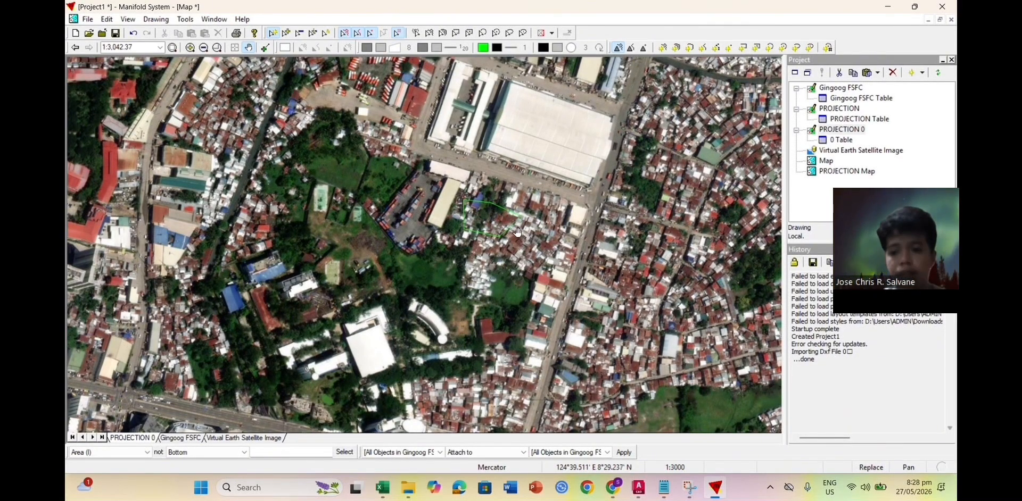
# Step: Select the green boundary and move it down-left onto the intended lot
pyautogui.click(248, 47)
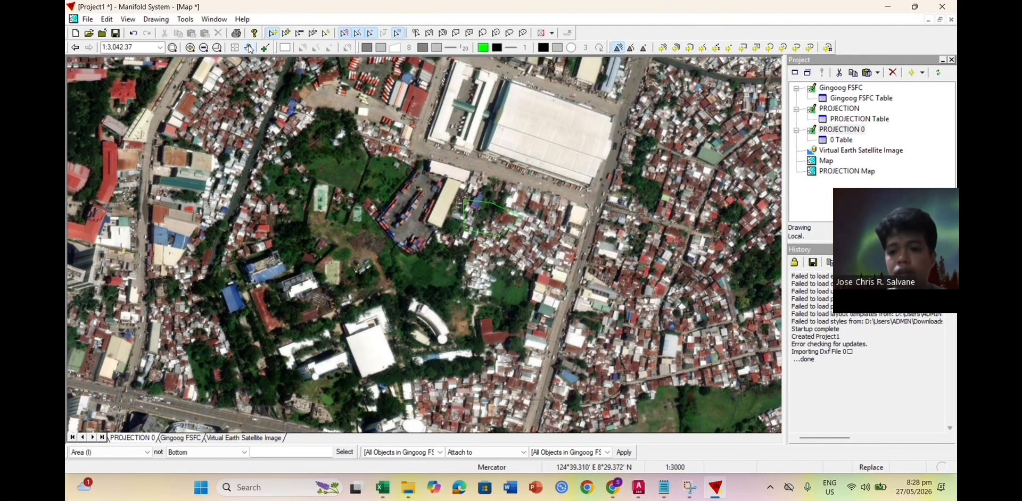
pyautogui.click(515, 226)
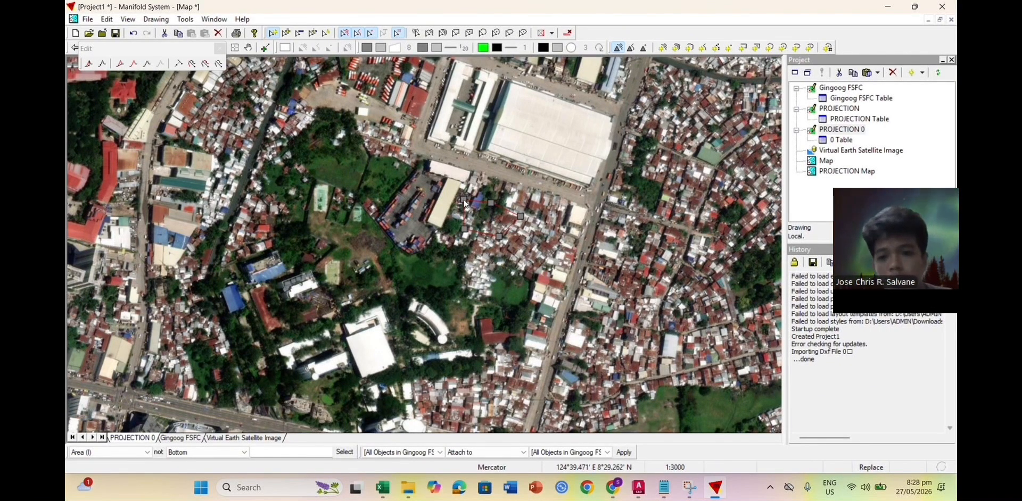
pyautogui.moveTo(464, 204); pyautogui.dragTo(341, 231)
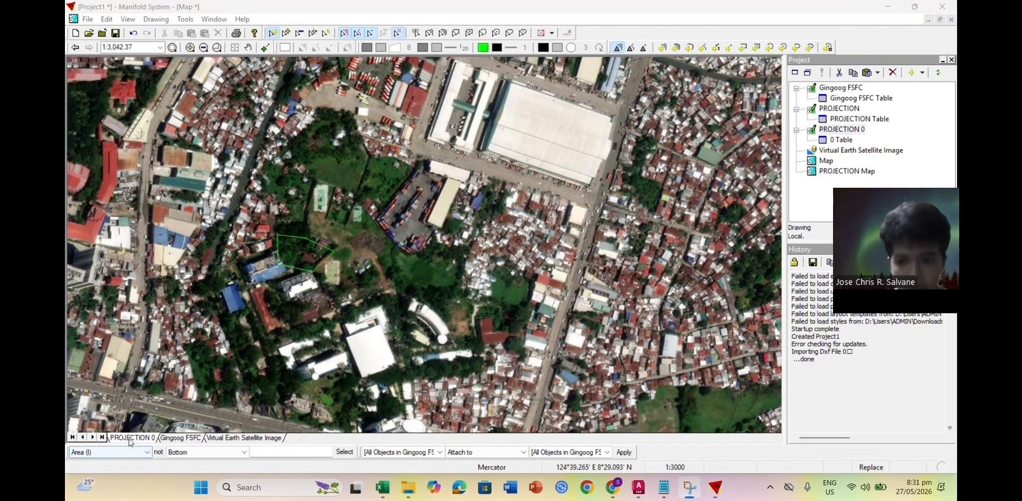
# Step: Zoom the map to the PROJECTION 0 layer and set the scale to 1:200
pyautogui.rightClick(129, 441)
pyautogui.click(177, 310)
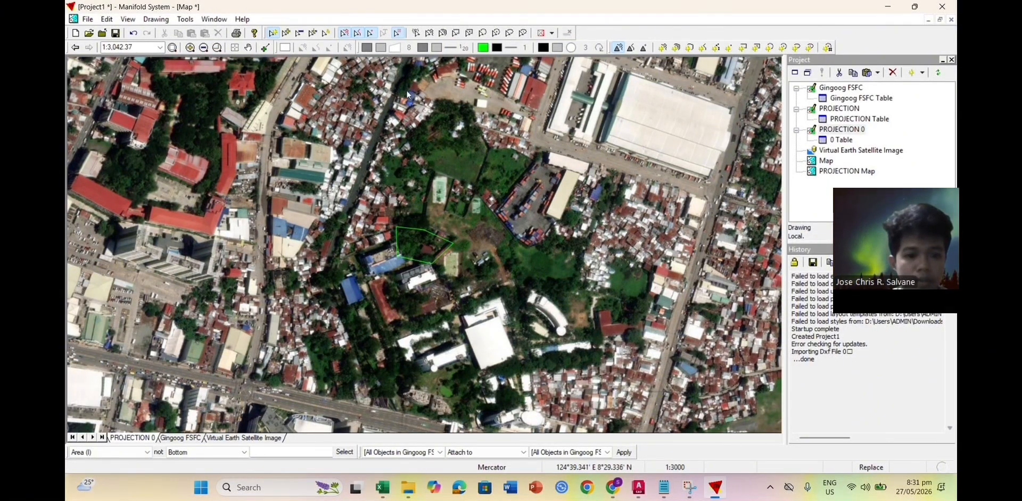
pyautogui.click(151, 47)
pyautogui.write('2000')
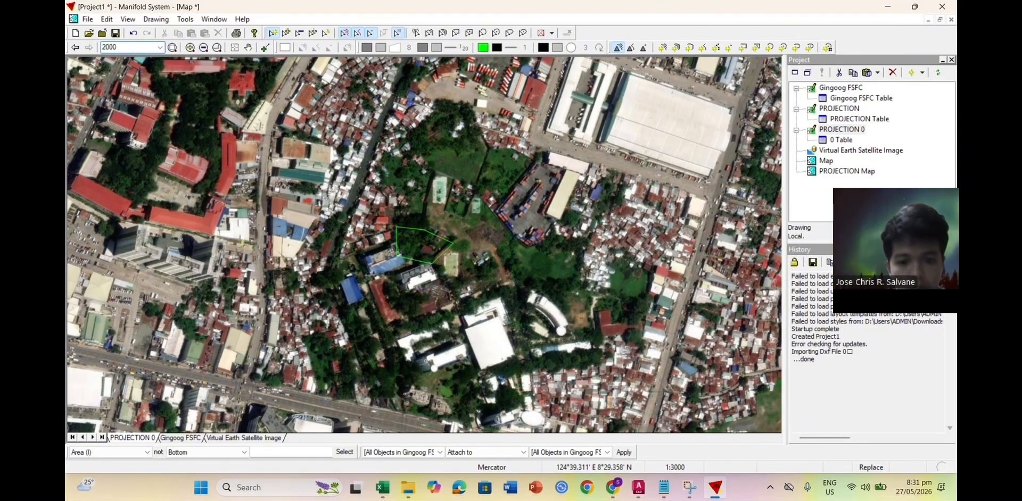
pyautogui.press('Return')
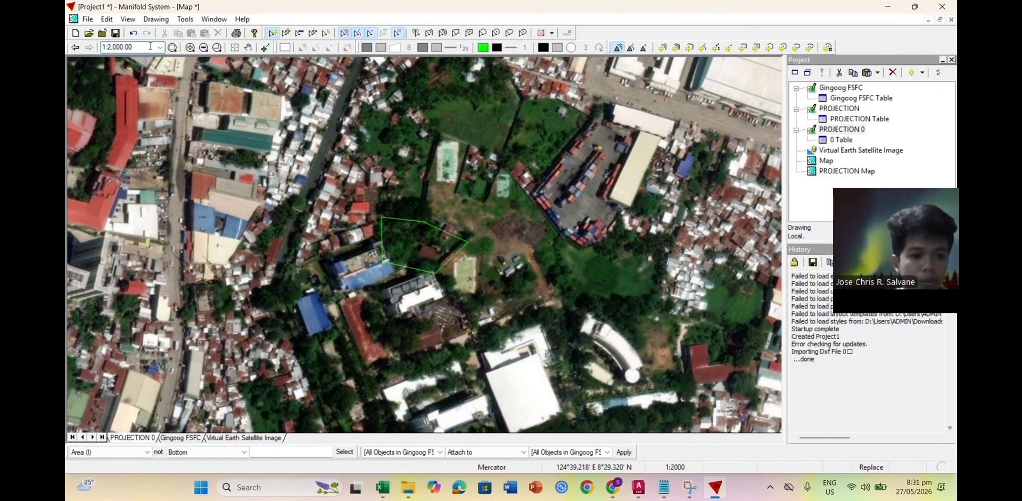
# Step: Change the map scale to 1:3,000
pyautogui.hotkey('ctrl', 'a')
pyautogui.write('3000')
pyautogui.press('Return')
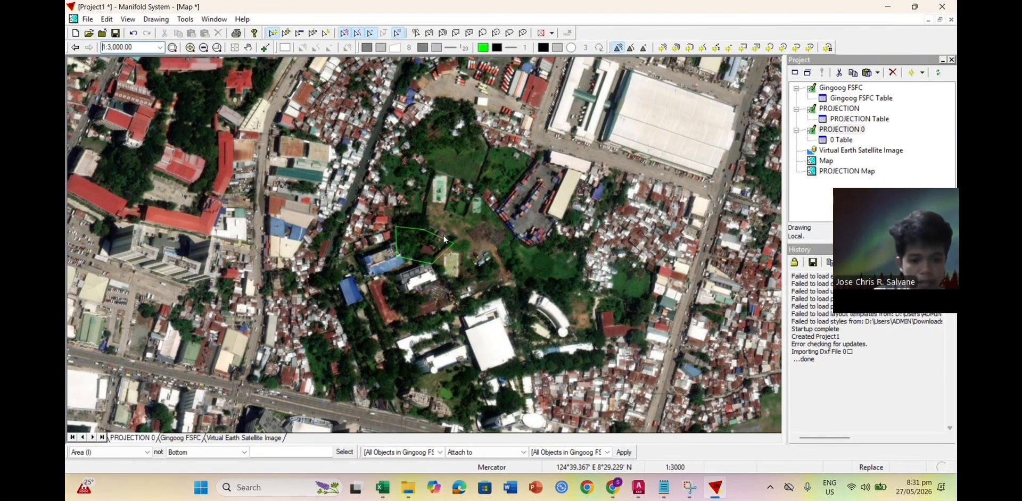
pyautogui.rightClick(836, 129)
# Step: Rename the PROJECTION 0 drawing to USTP
pyautogui.click(866, 382)
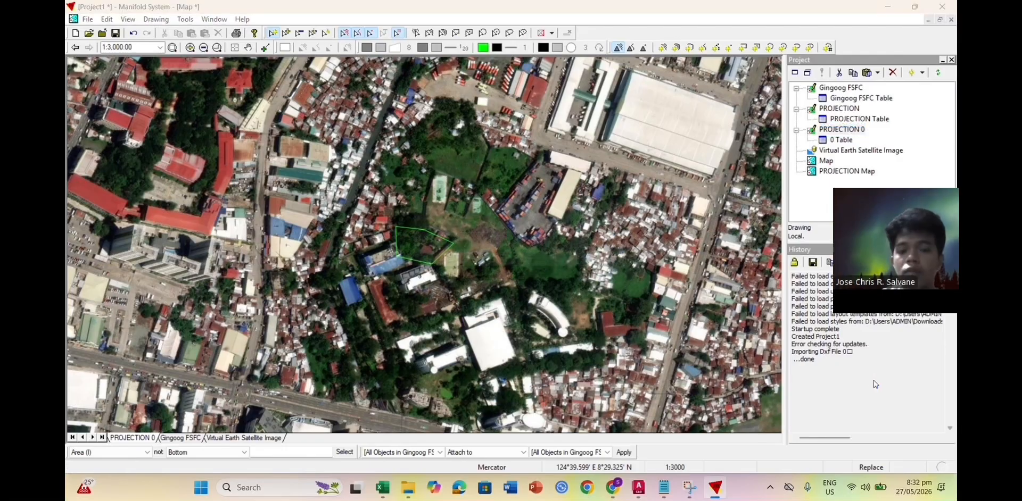
pyautogui.write('u')
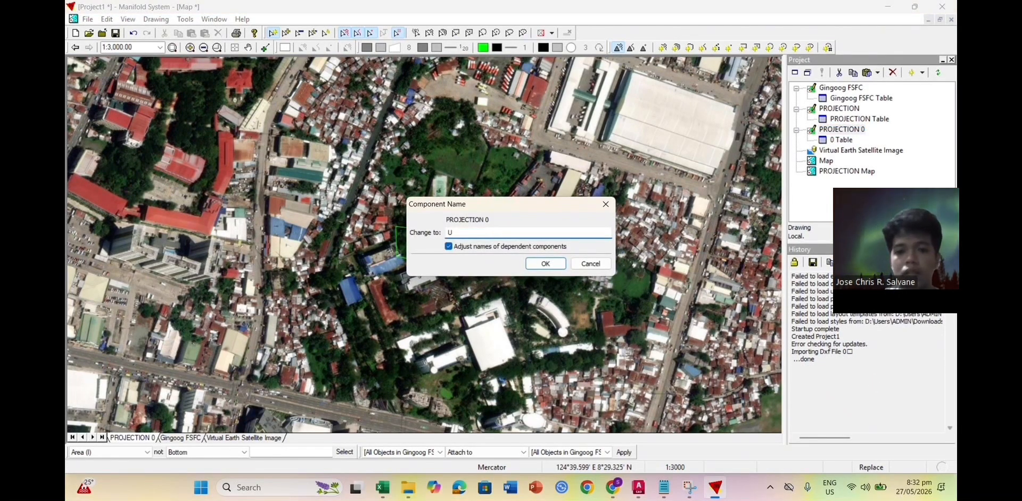
pyautogui.click(558, 267)
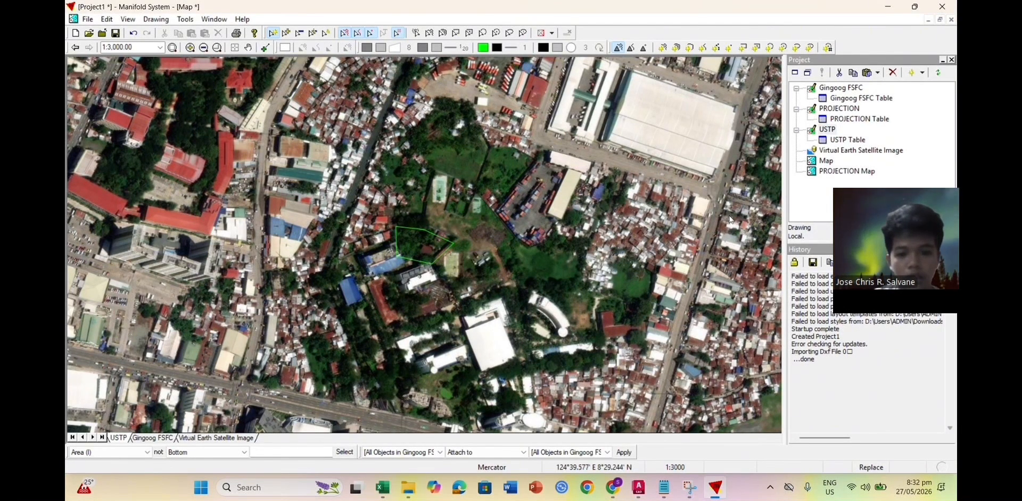
# Step: Delete PROJECTION Map from the project and start a new layout from the Map
pyautogui.rightClick(845, 171)
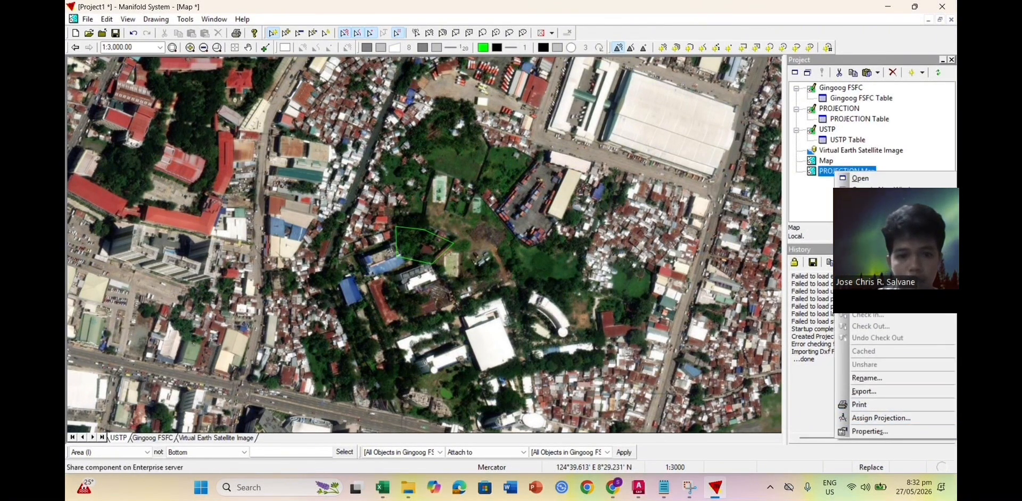
pyautogui.click(864, 262)
pyautogui.click(521, 282)
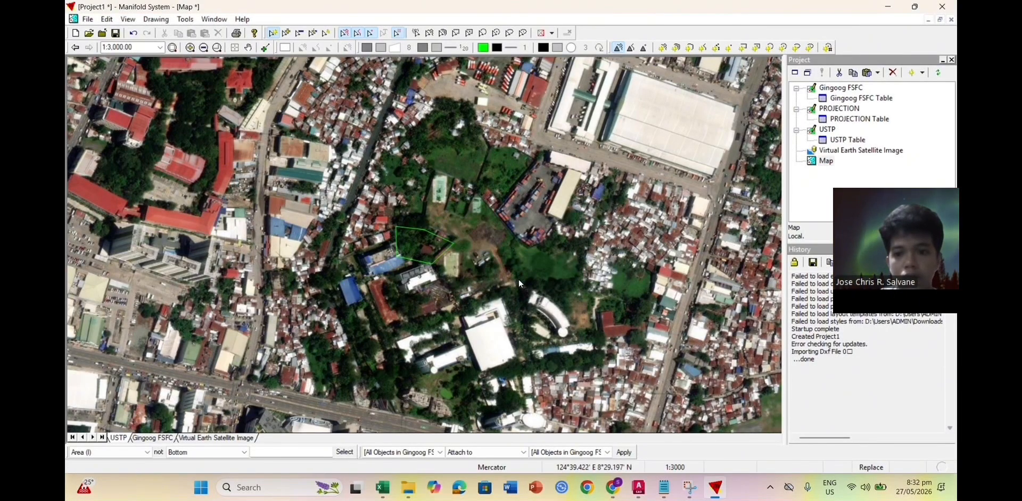
pyautogui.rightClick(826, 161)
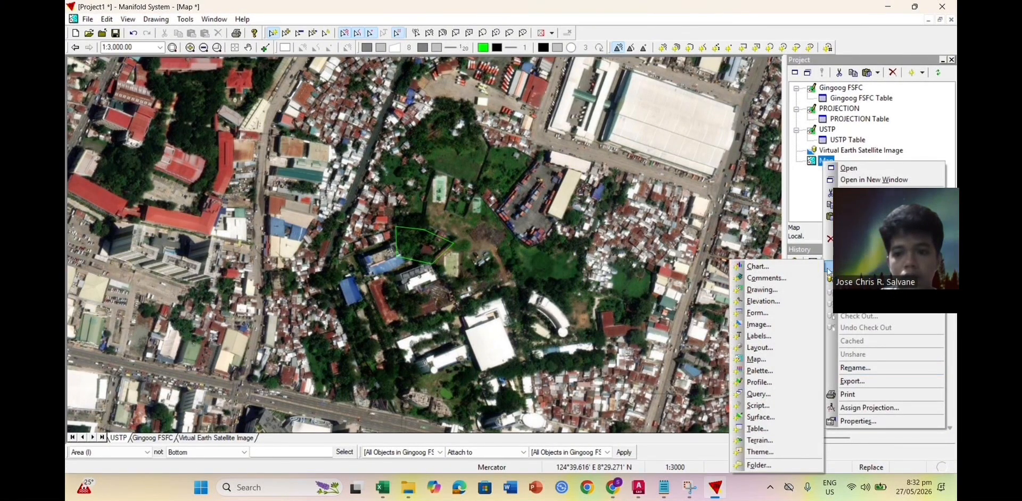
pyautogui.click(765, 347)
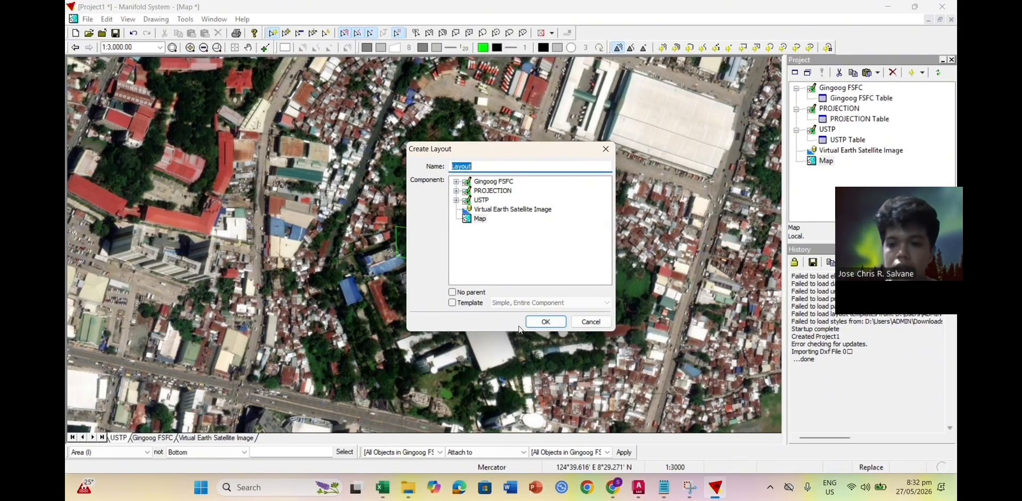
# Step: Create the layout named Layout, rename the saved map view to USTP_3000, and open Layout
pyautogui.click(540, 323)
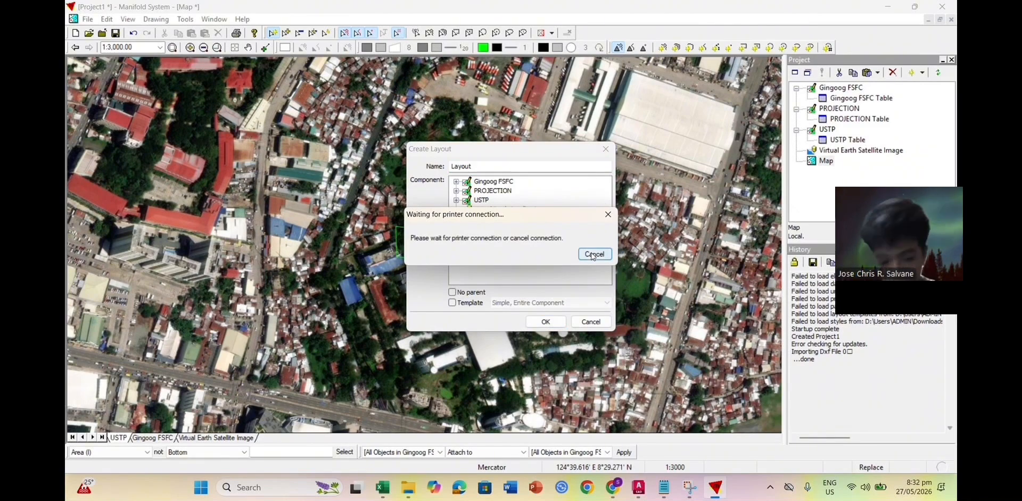
pyautogui.click(594, 254)
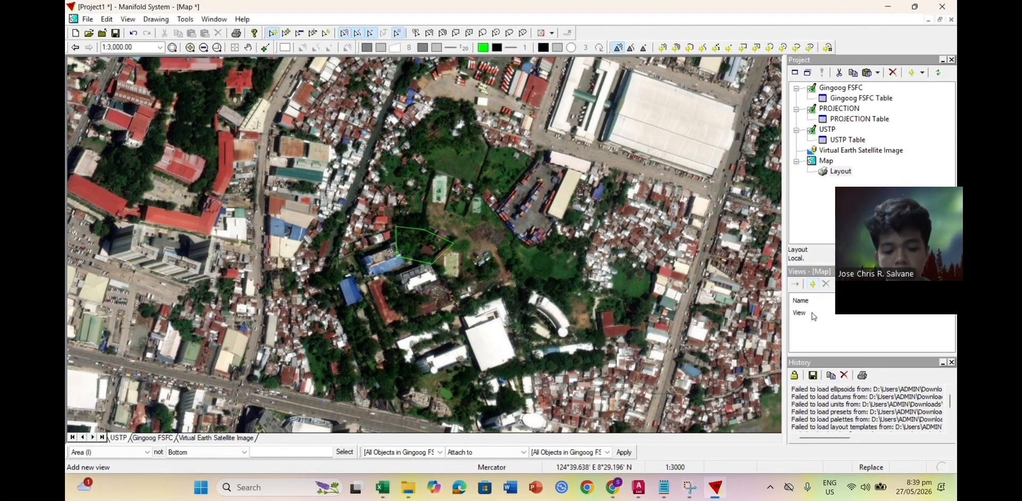
pyautogui.click(812, 313)
pyautogui.click(812, 313)
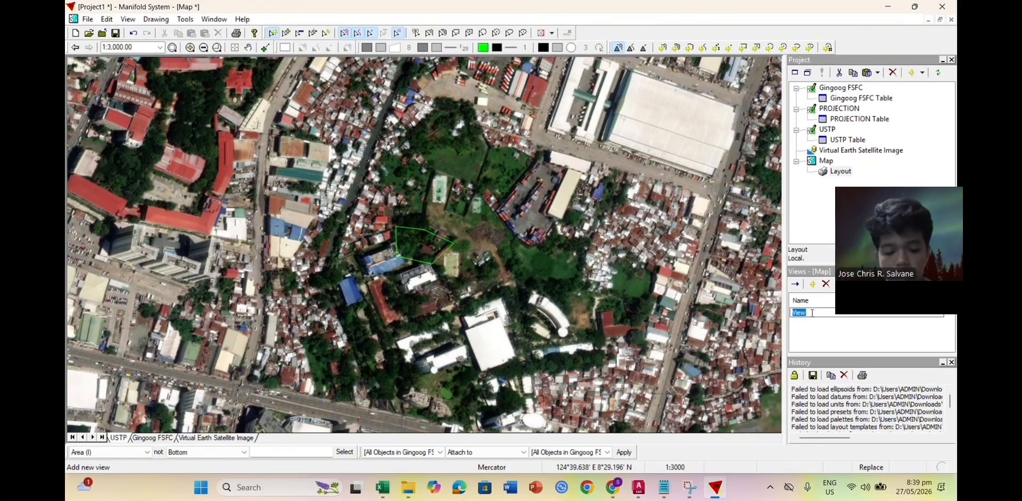
pyautogui.write('UST')
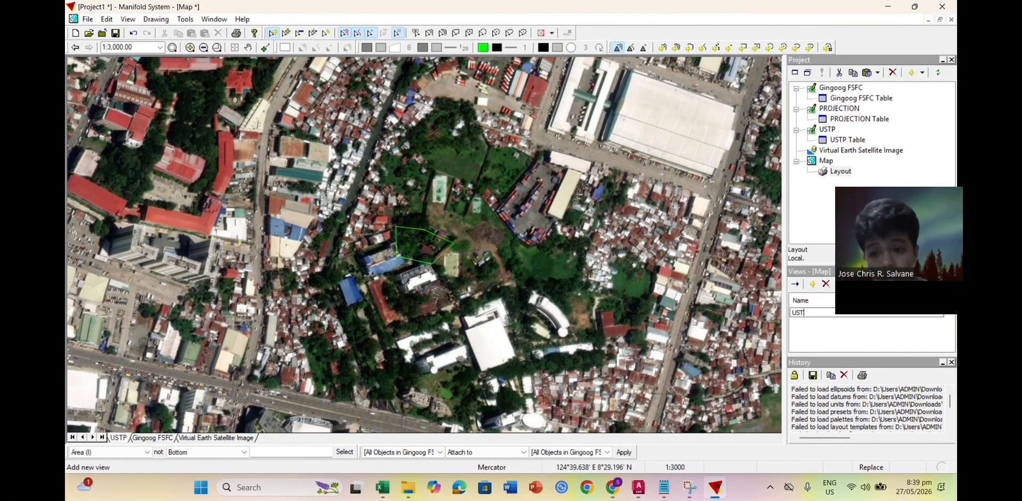
pyautogui.write('P_3000')
pyautogui.press('Return')
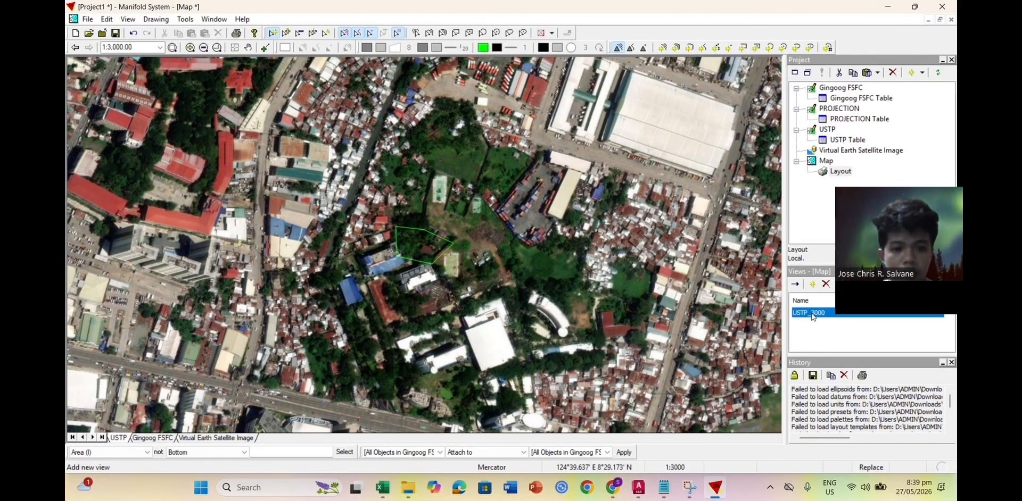
pyautogui.doubleClick(839, 171)
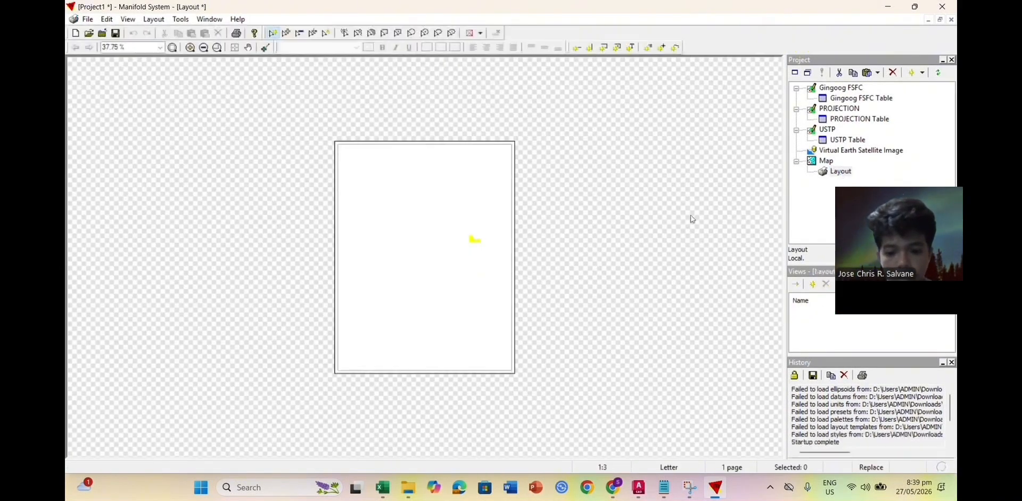
# Step: Pan and zoom the layout page into view within its window
pyautogui.scroll(1, 436, 269)
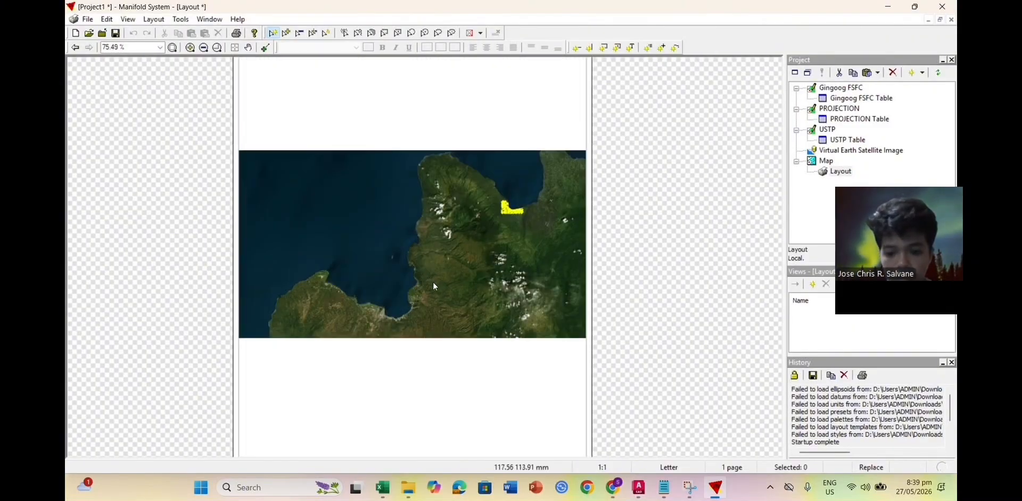
pyautogui.click(248, 47)
pyautogui.moveTo(353, 182); pyautogui.dragTo(433, 205)
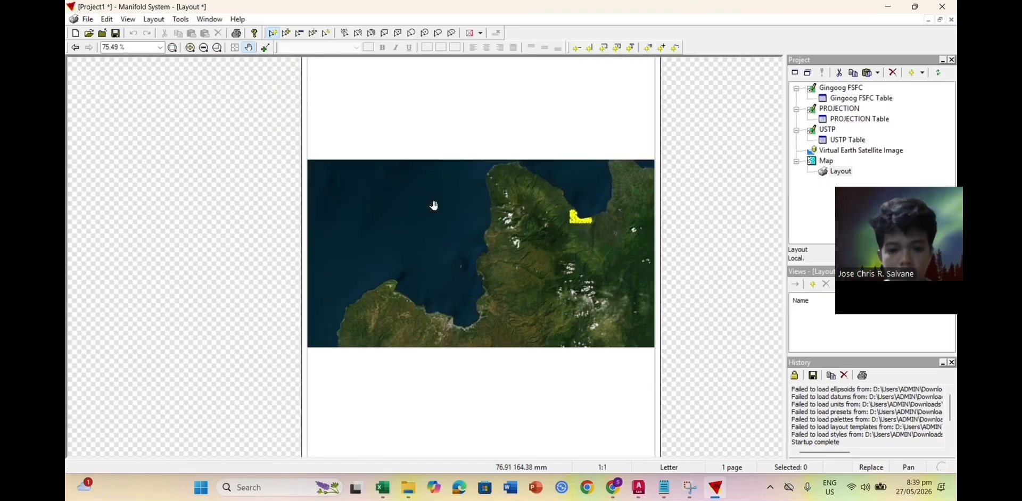
pyautogui.scroll(-1, 439, 209)
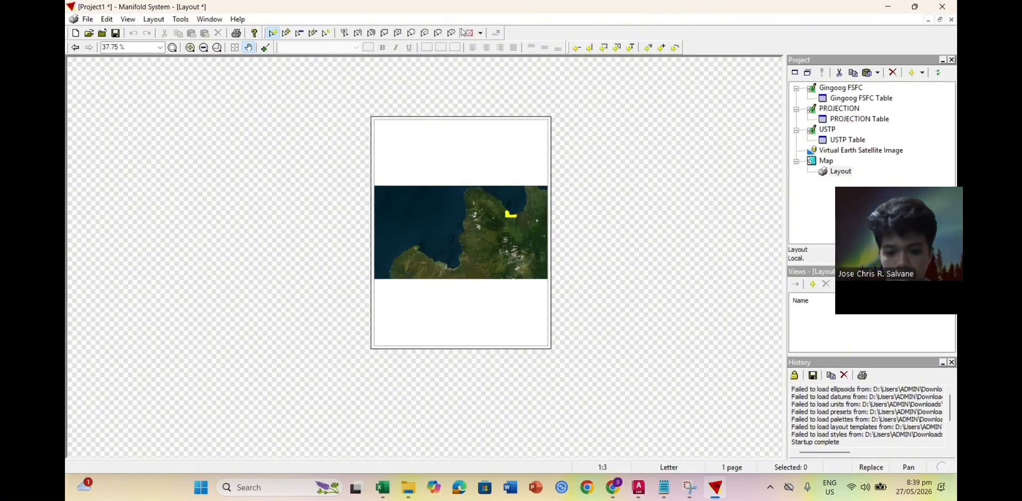
pyautogui.moveTo(578, 75); pyautogui.dragTo(576, 99)
pyautogui.scroll(-1, 582, 99)
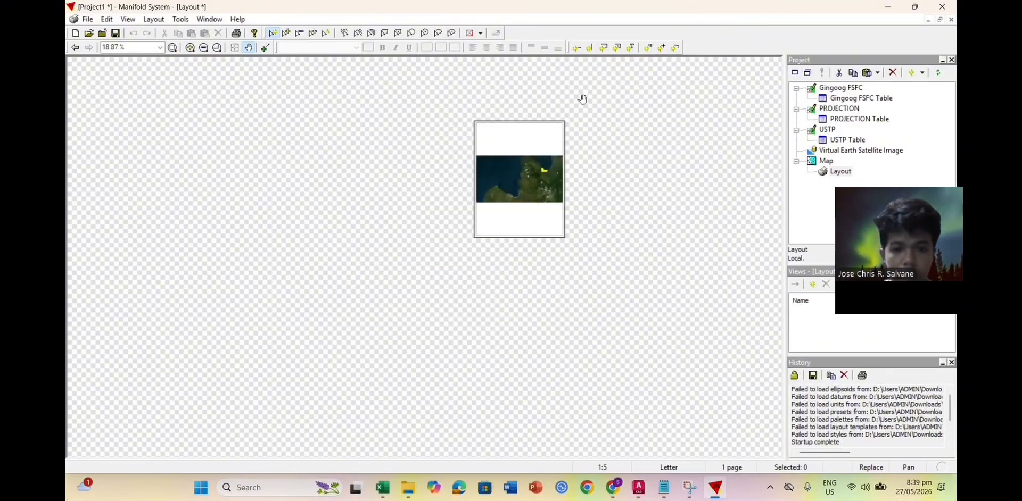
pyautogui.scroll(1, 581, 99)
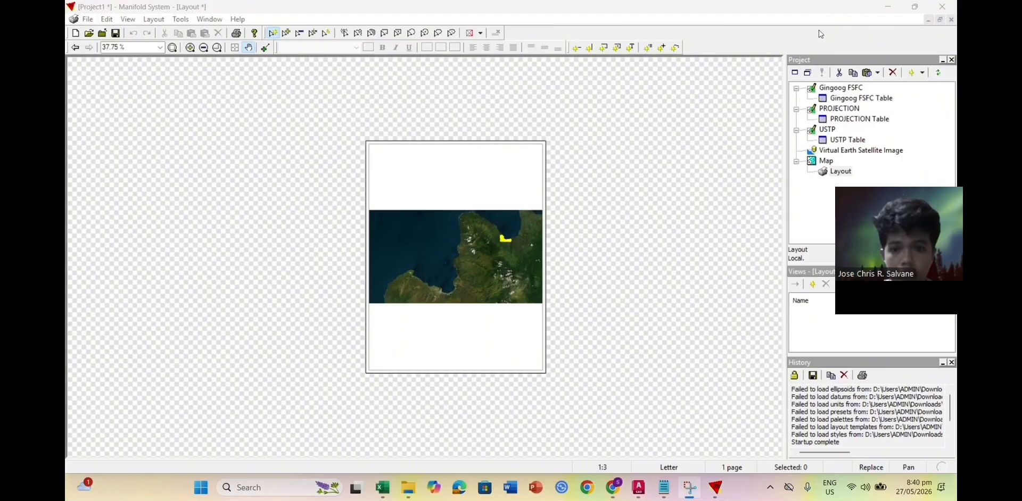
# Step: Restore, resize and tile the Map and Layout windows side by side, both made taller
pyautogui.click(940, 22)
pyautogui.moveTo(501, 79); pyautogui.dragTo(585, 119)
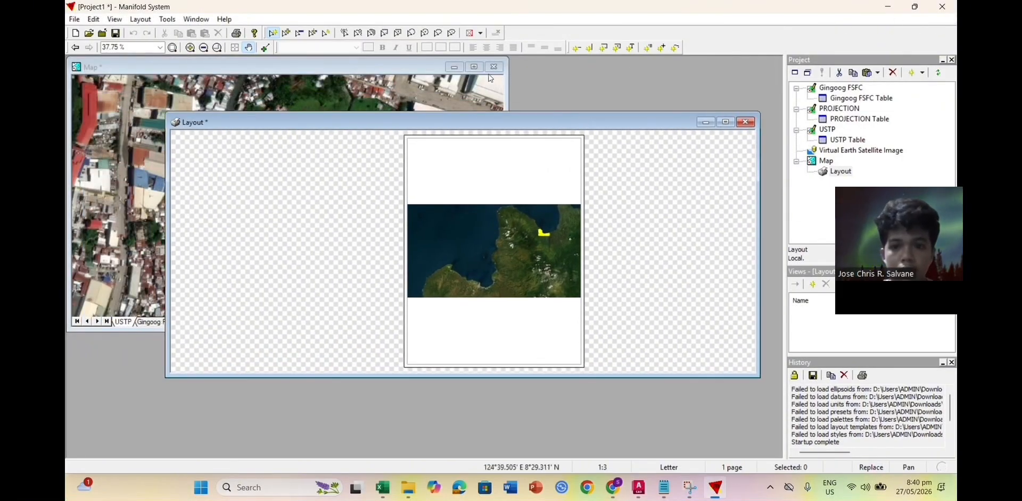
pyautogui.moveTo(384, 90); pyautogui.dragTo(340, 110)
pyautogui.moveTo(332, 176); pyautogui.dragTo(360, 167)
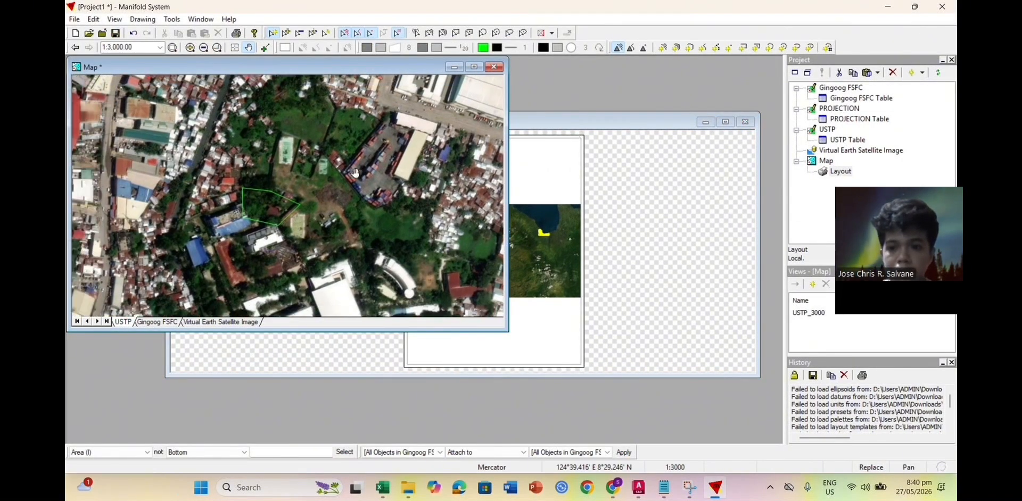
pyautogui.moveTo(508, 136); pyautogui.dragTo(407, 136)
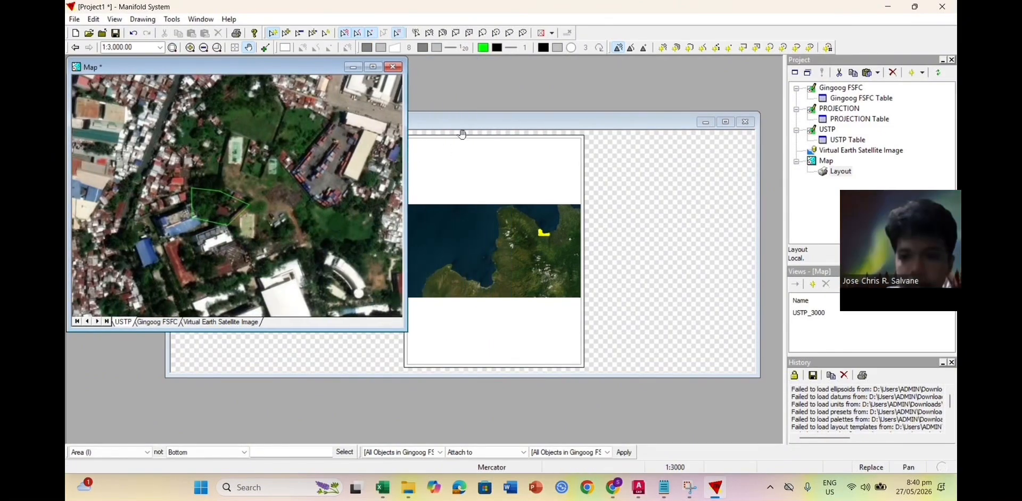
pyautogui.click(483, 127)
pyautogui.moveTo(166, 222); pyautogui.dragTo(431, 222)
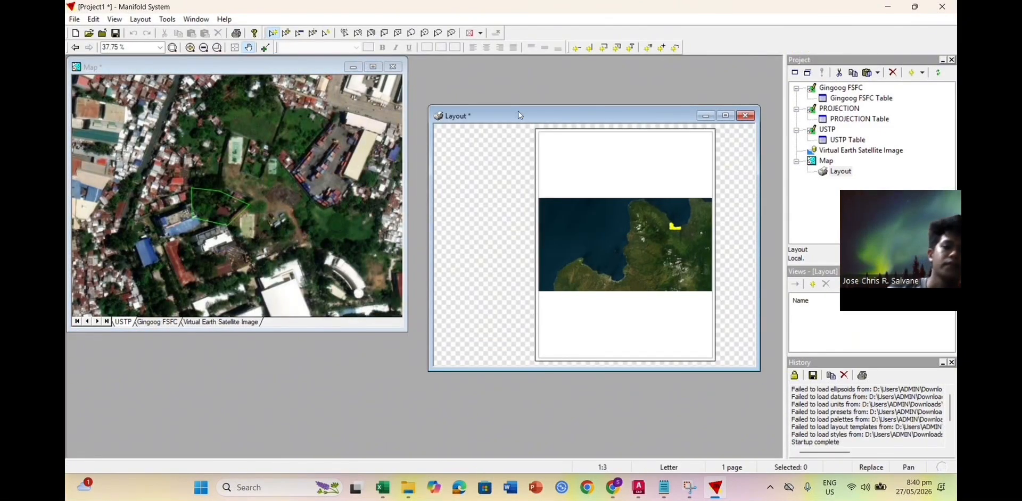
pyautogui.moveTo(518, 110); pyautogui.dragTo(516, 67)
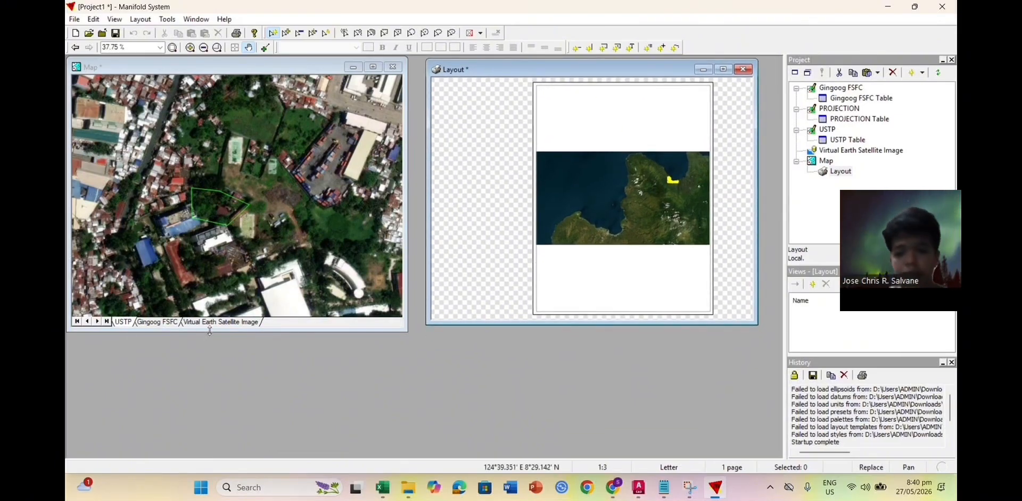
pyautogui.moveTo(210, 332); pyautogui.dragTo(207, 416)
pyautogui.moveTo(543, 322); pyautogui.dragTo(543, 431)
pyautogui.moveTo(187, 418); pyautogui.dragTo(192, 443)
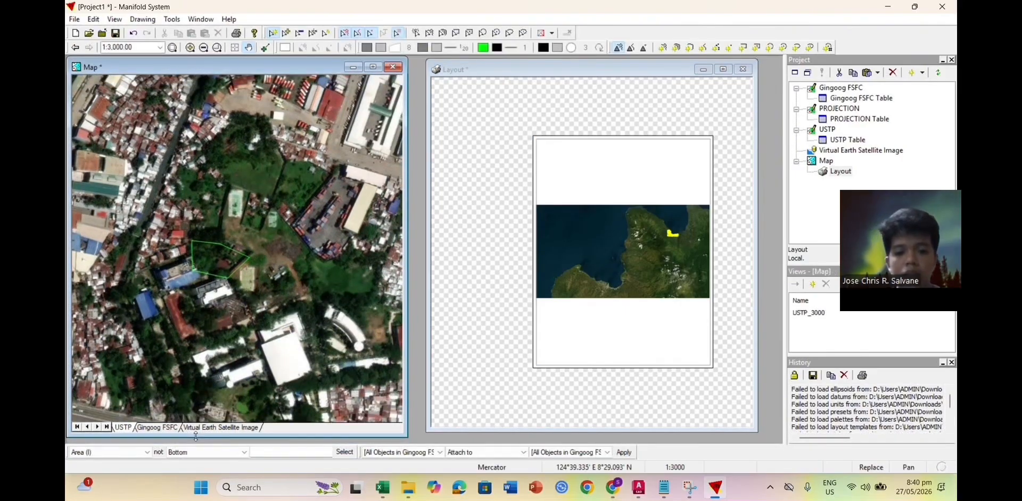
# Step: Open Page Setup for the Layout window
pyautogui.click(476, 279)
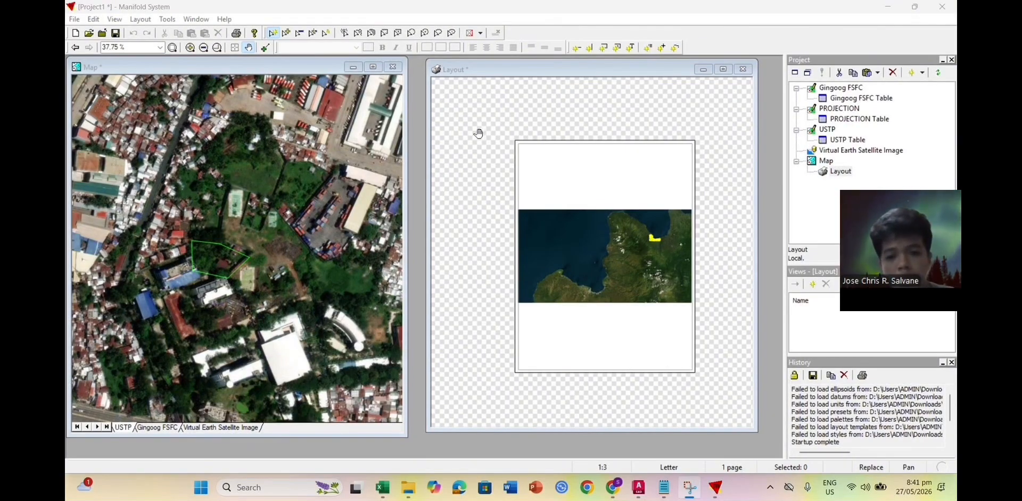
pyautogui.click(75, 19)
pyautogui.click(101, 137)
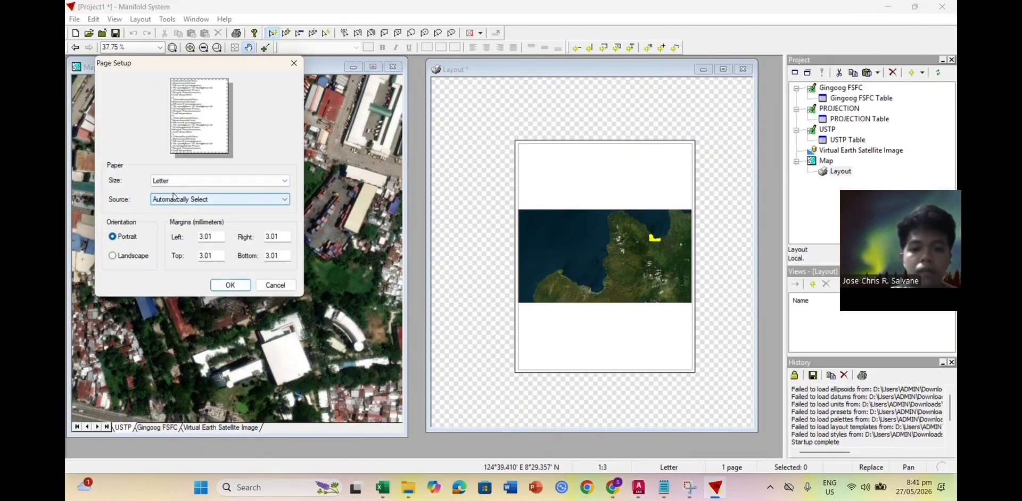
# Step: Switch the page to Landscape, keeping paper source on Automatically Select
pyautogui.click(194, 201)
pyautogui.click(195, 208)
pyautogui.click(144, 255)
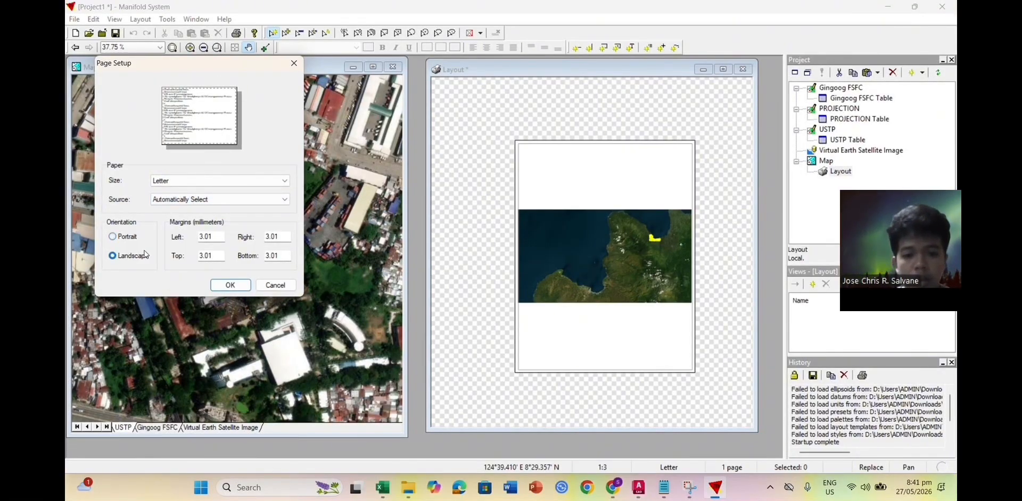
pyautogui.click(230, 285)
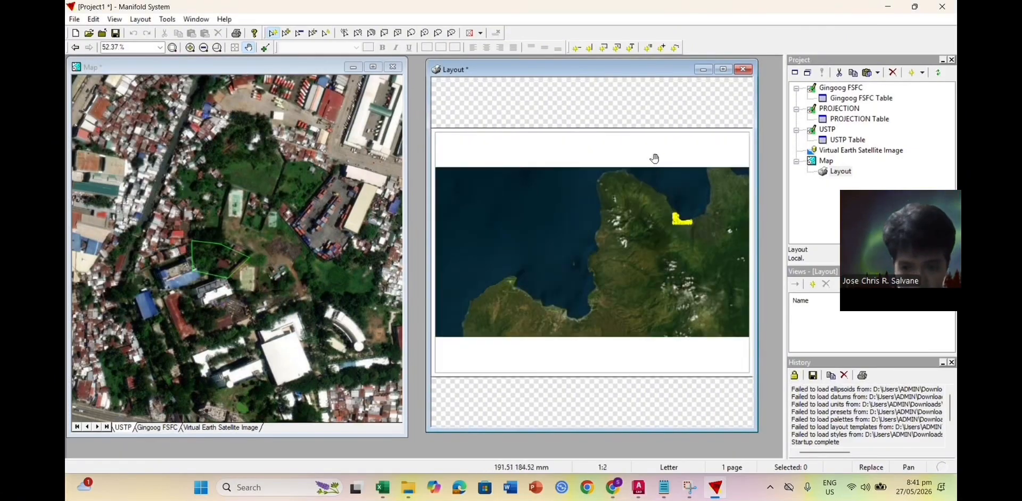
# Step: Widen the Layout window on both sides and leave the Pan tool
pyautogui.moveTo(425, 239); pyautogui.dragTo(394, 241)
pyautogui.moveTo(757, 251); pyautogui.dragTo(781, 255)
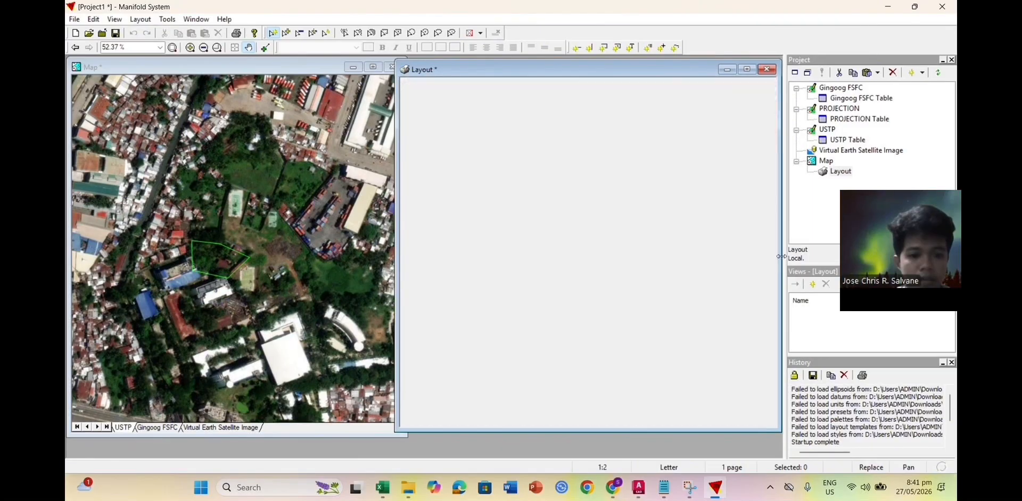
pyautogui.press('Escape')
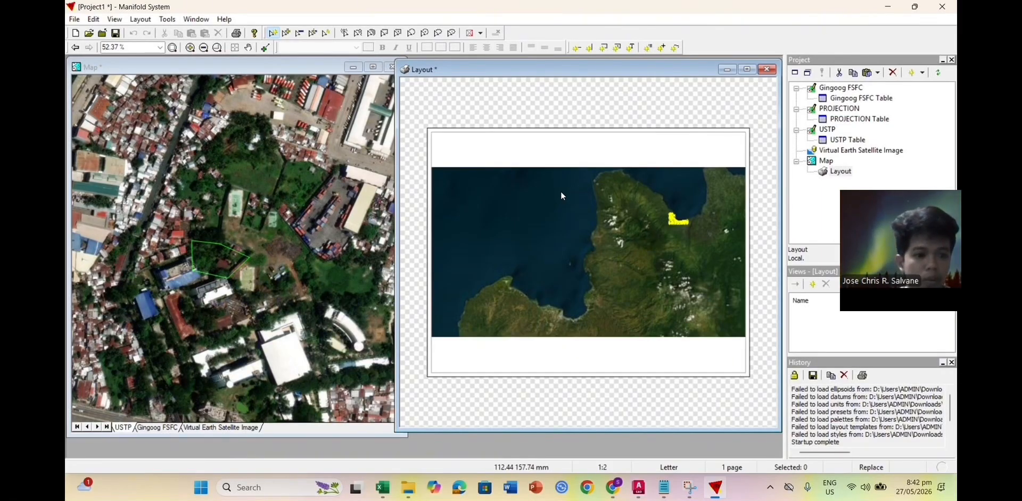
# Step: Set the map frame to show view USTP_3000 with individual paging and no background
pyautogui.doubleClick(554, 224)
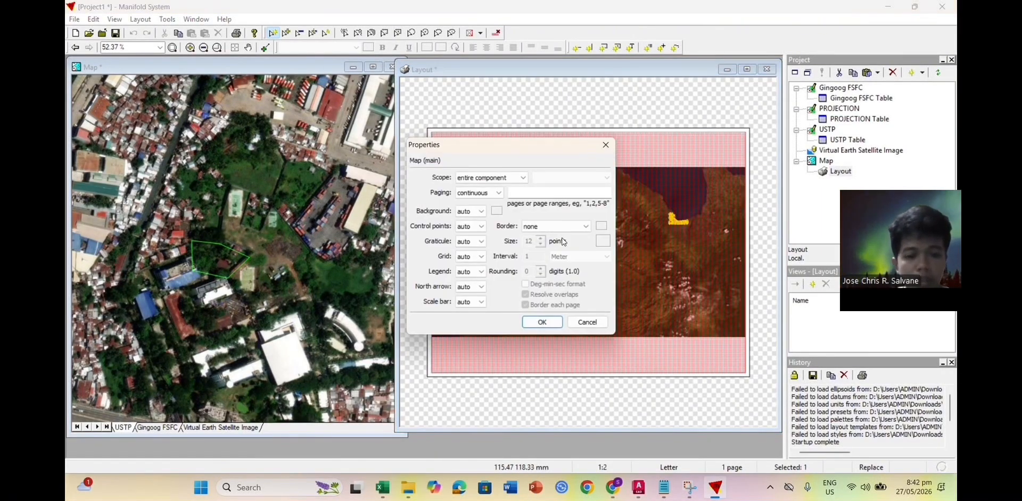
pyautogui.click(492, 178)
pyautogui.click(463, 226)
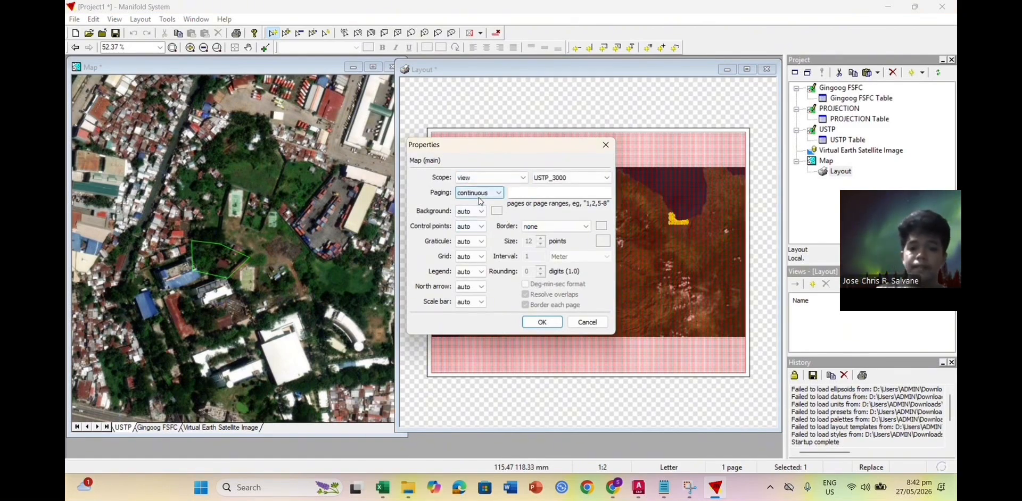
pyautogui.click(487, 193)
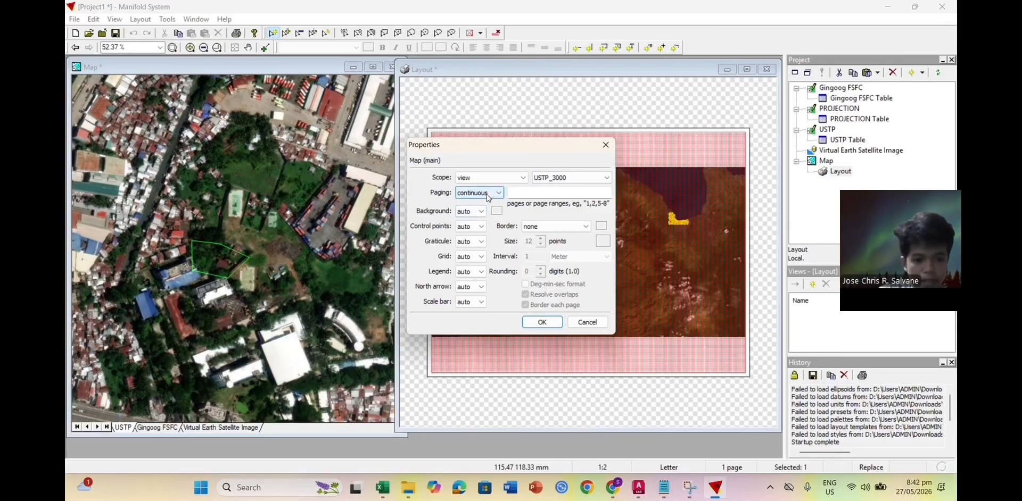
pyautogui.click(482, 212)
pyautogui.click(481, 211)
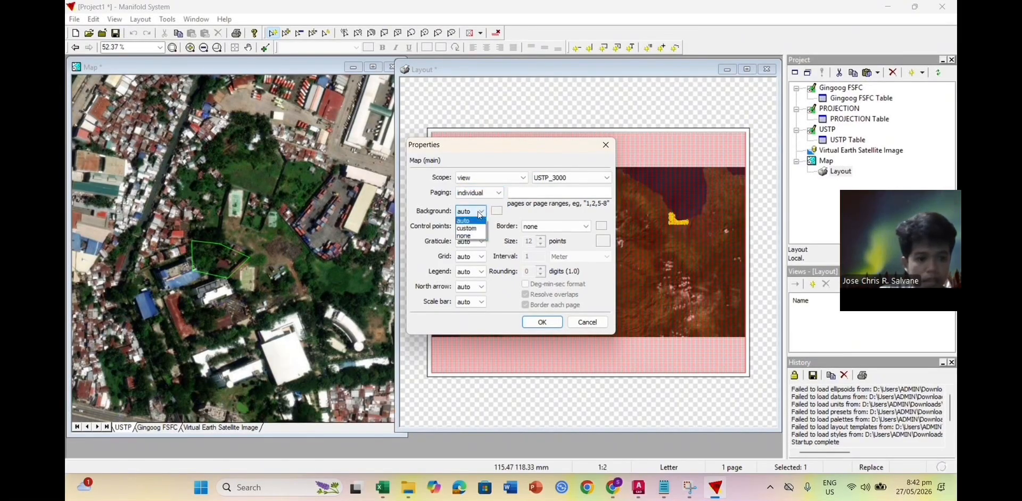
pyautogui.click(477, 237)
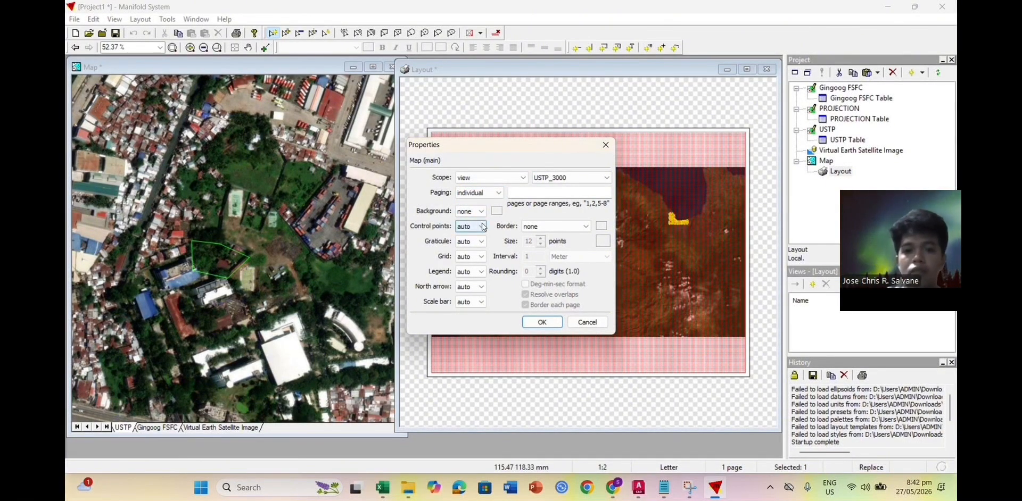
# Step: Show the graticule and hide control points, grid, legend, north arrow and scale bar
pyautogui.click(475, 247)
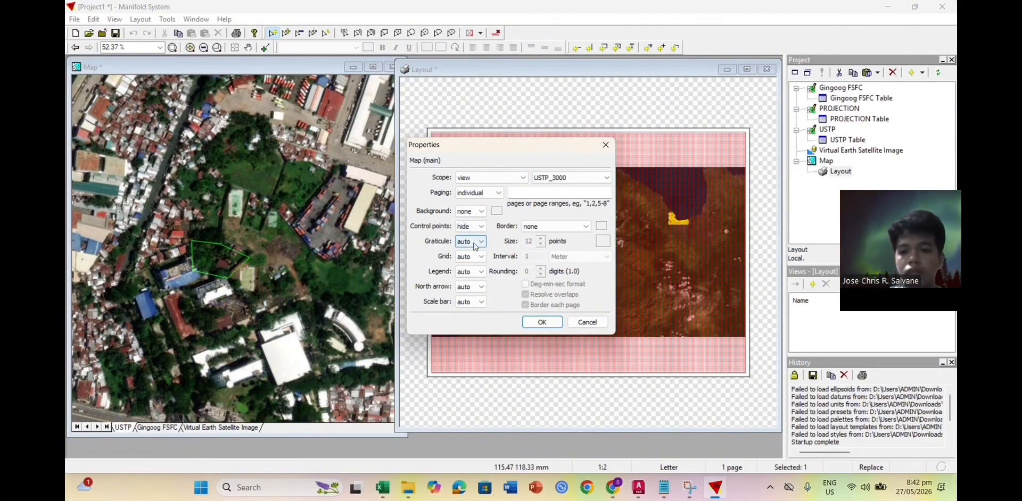
pyautogui.click(475, 247)
pyautogui.click(473, 272)
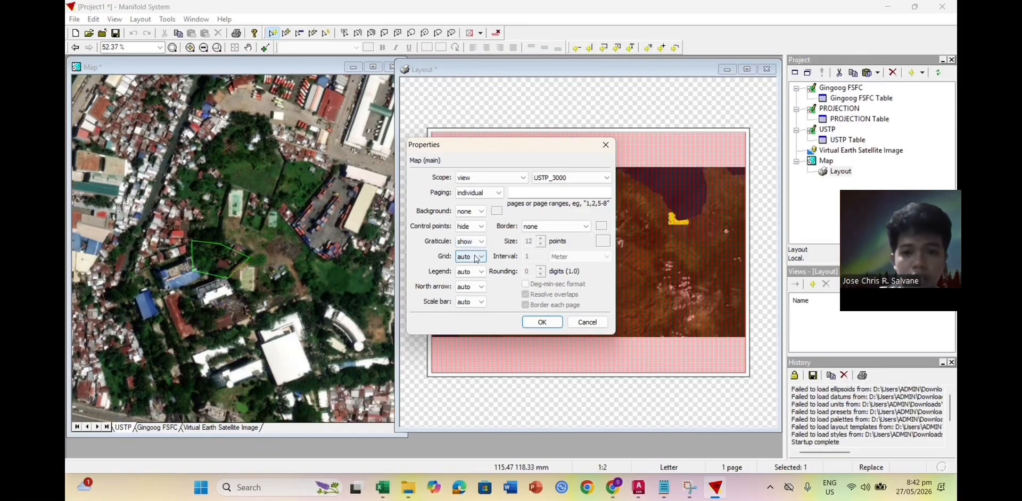
pyautogui.click(475, 257)
pyautogui.click(473, 277)
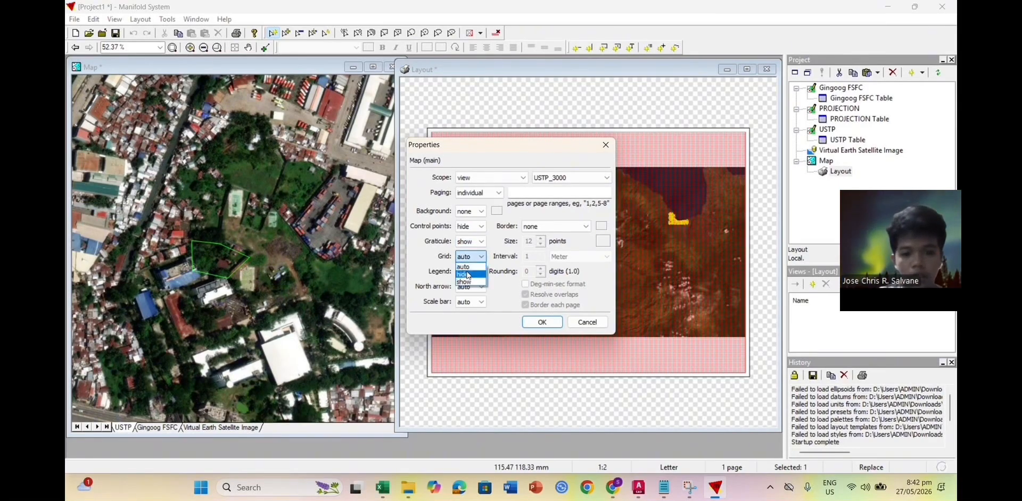
pyautogui.click(474, 272)
pyautogui.click(472, 289)
pyautogui.click(472, 288)
pyautogui.click(472, 304)
pyautogui.click(473, 303)
pyautogui.click(474, 320)
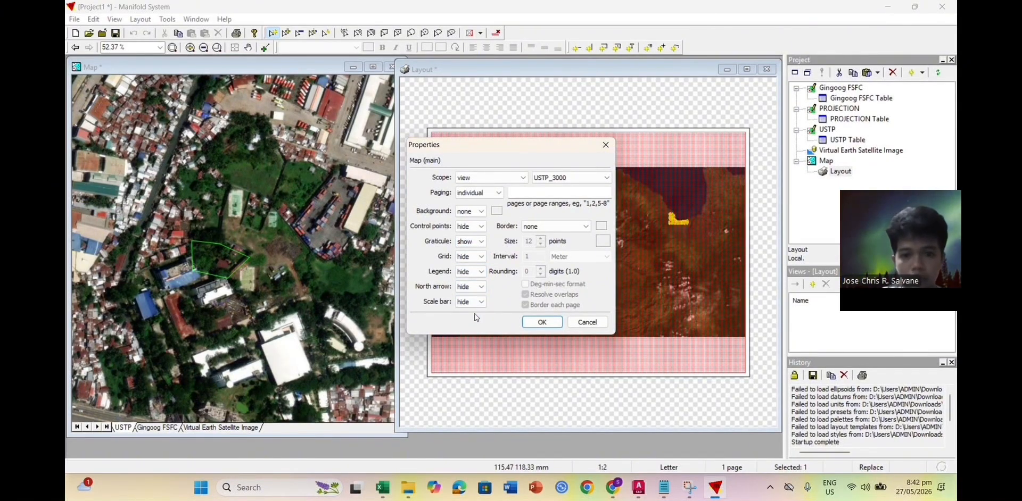
# Step: Give the frame a coordinates border with 0.0001 rounding in deg-min-sec format
pyautogui.click(542, 228)
pyautogui.click(558, 244)
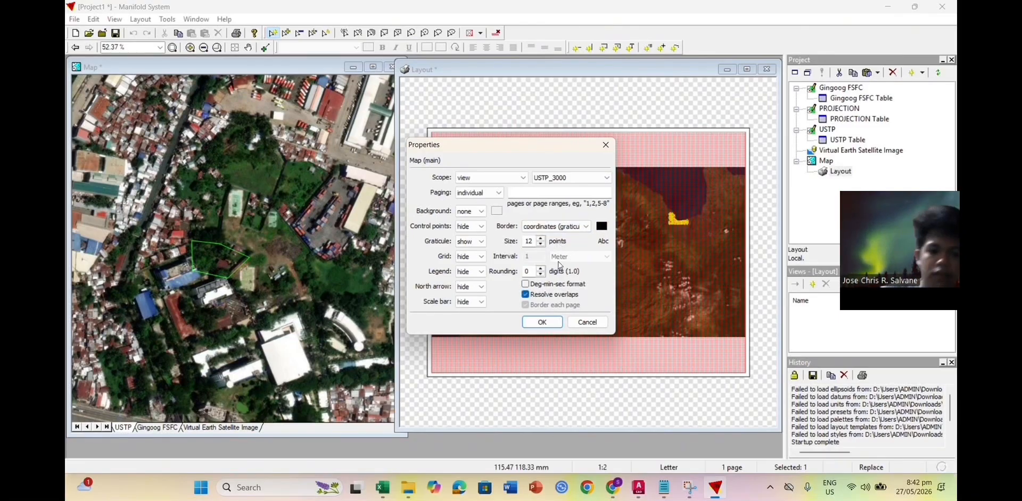
pyautogui.click(540, 275)
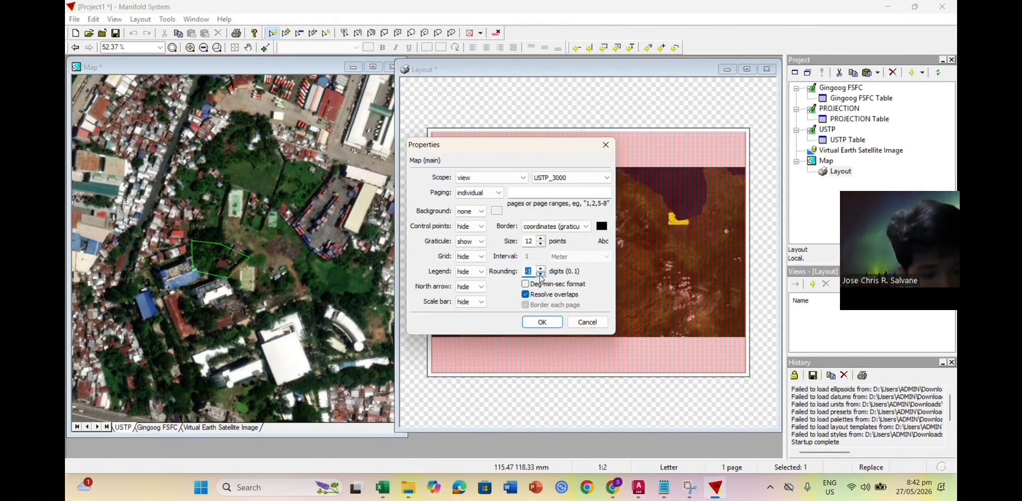
pyautogui.click(540, 274)
pyautogui.click(541, 275)
pyautogui.click(540, 275)
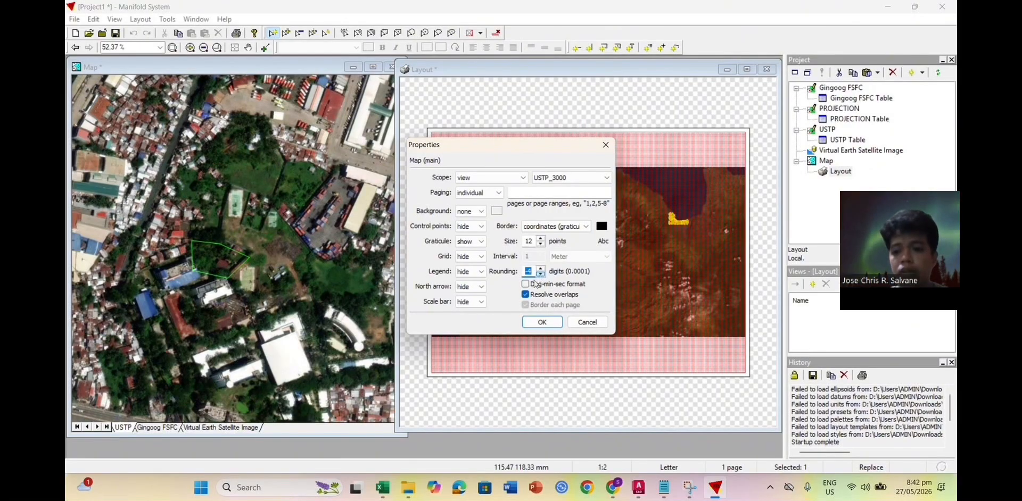
pyautogui.click(526, 283)
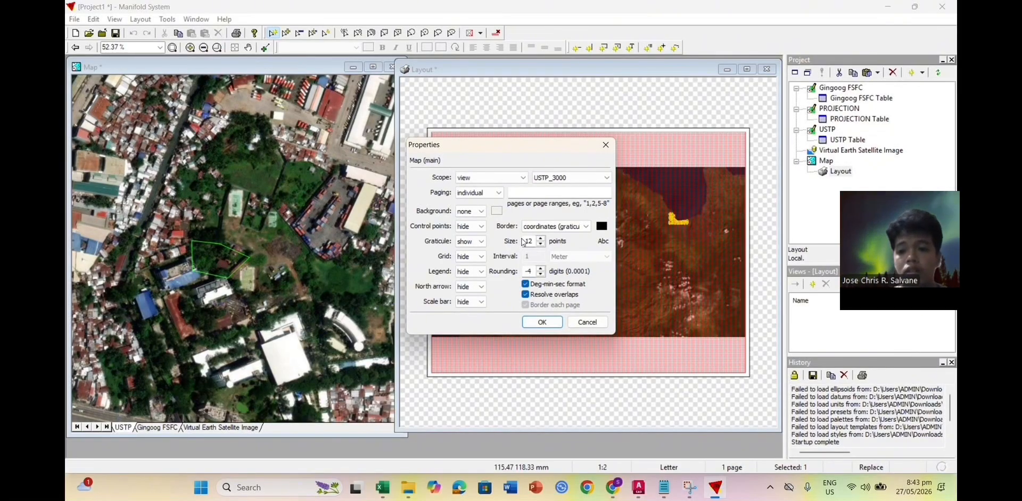
# Step: Apply the frame settings, then drag each map frame edge slightly outward
pyautogui.click(541, 322)
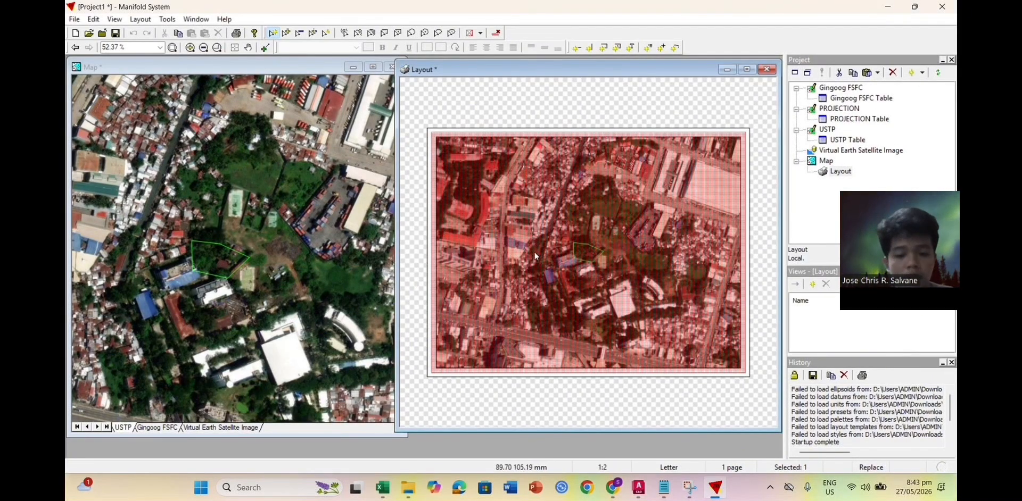
pyautogui.click(558, 403)
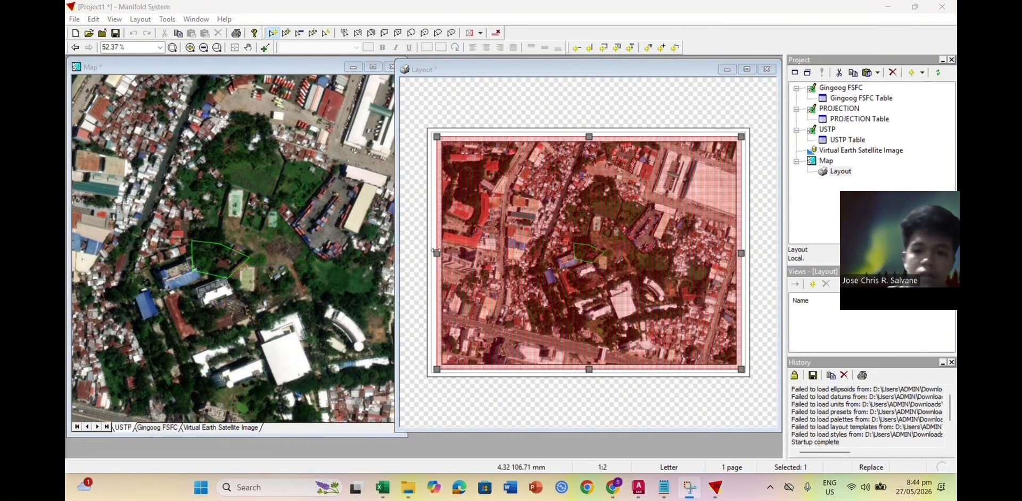
pyautogui.moveTo(437, 254); pyautogui.dragTo(435, 253)
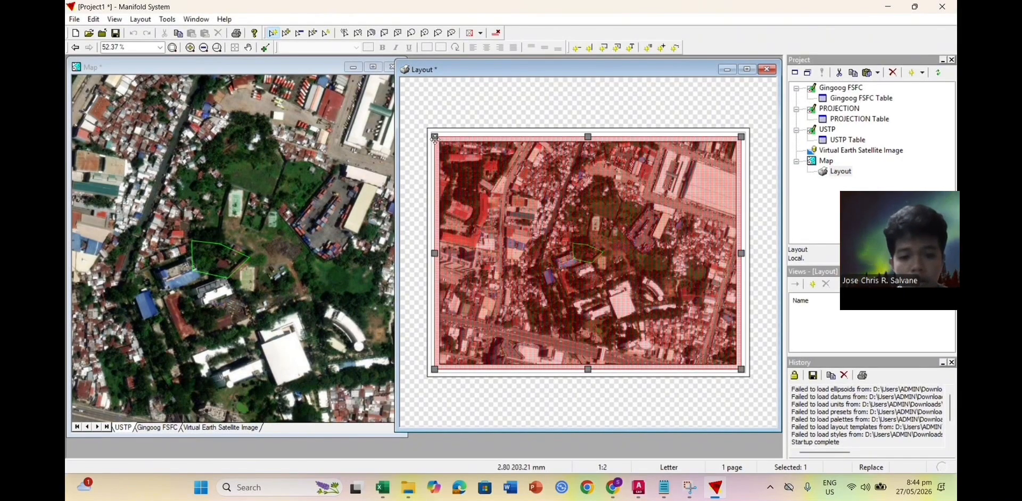
pyautogui.moveTo(738, 252); pyautogui.dragTo(741, 253)
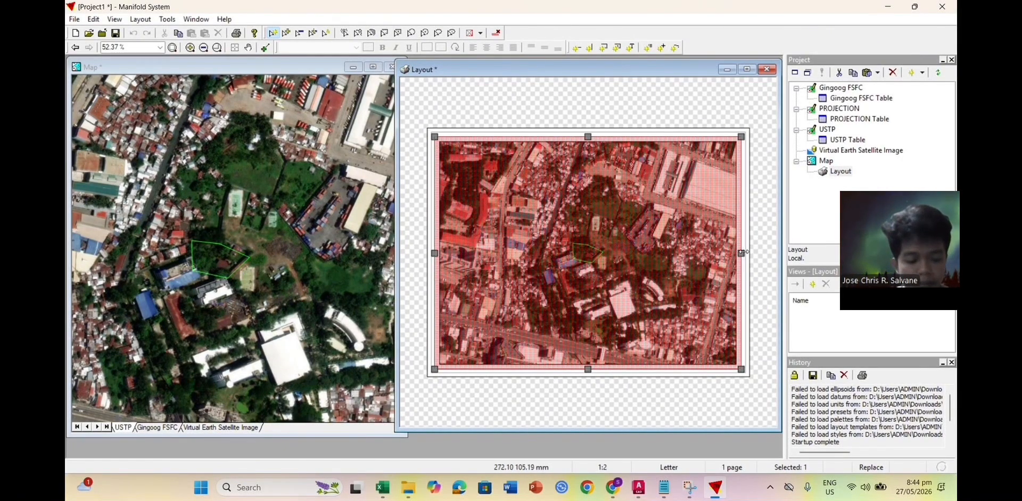
pyautogui.moveTo(625, 137); pyautogui.dragTo(625, 134)
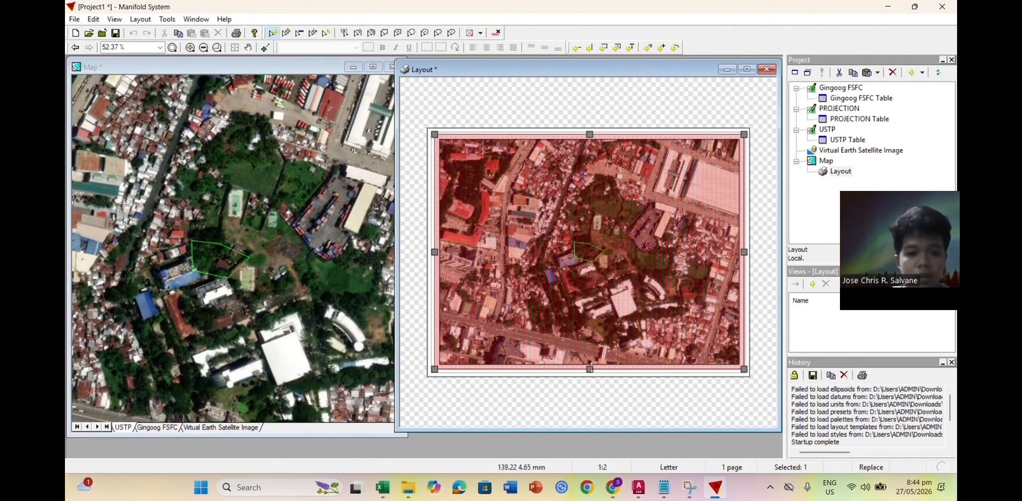
pyautogui.moveTo(590, 370); pyautogui.dragTo(590, 370)
pyautogui.click(587, 412)
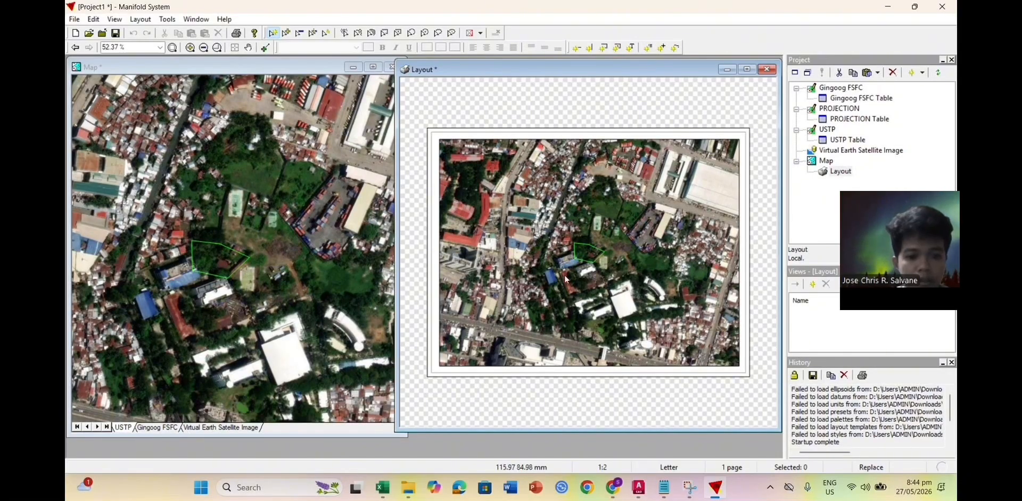
# Step: Bring the Map window to the front
pyautogui.click(271, 157)
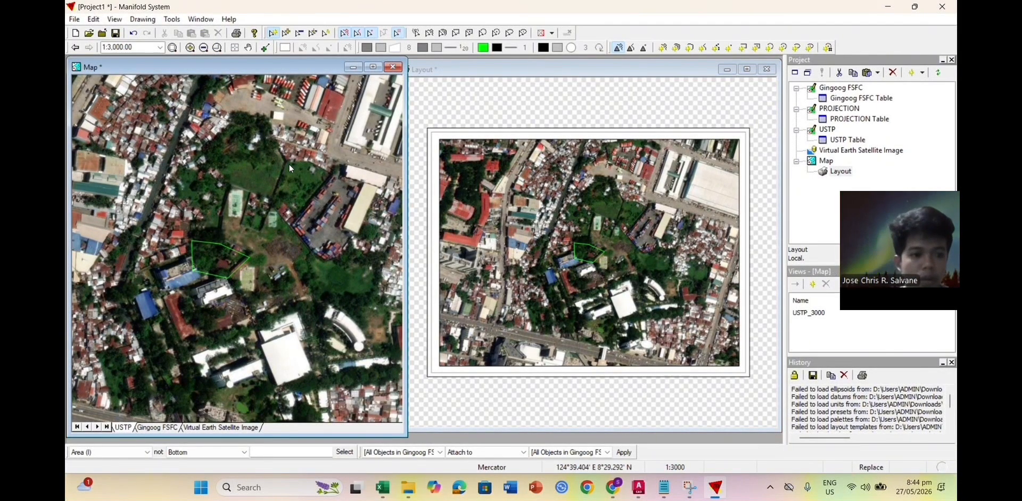
pyautogui.click(513, 133)
pyautogui.click(339, 135)
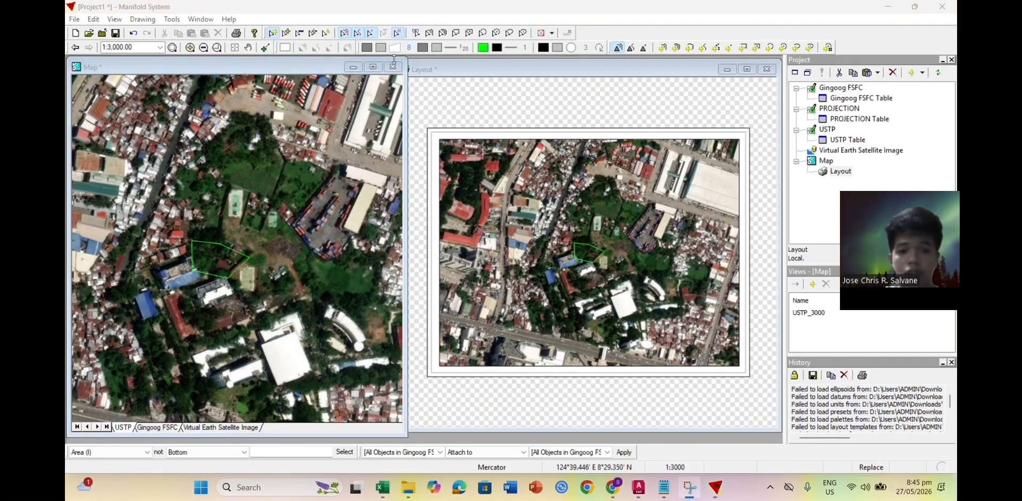
pyautogui.click(114, 19)
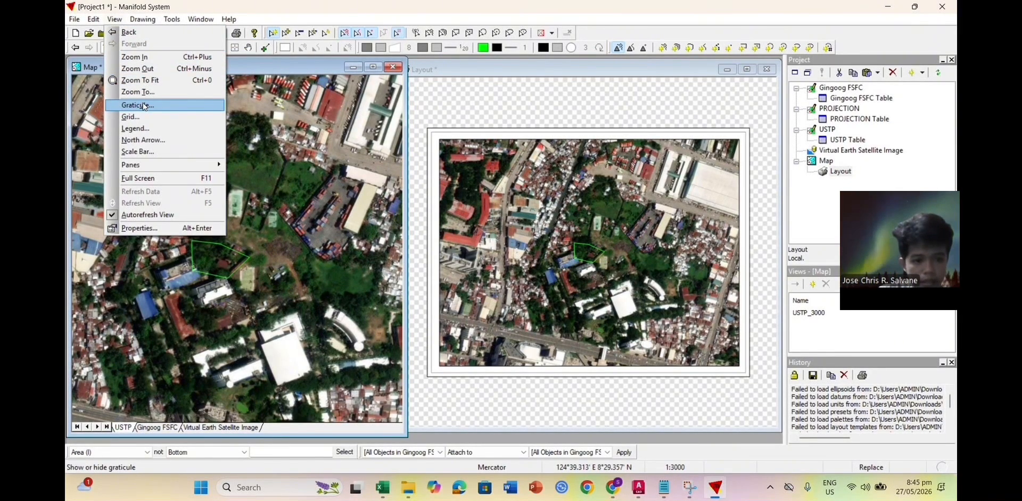
# Step: Turn on the graticule and edit its start longitude and latitude range 8.4–8.6
pyautogui.click(144, 106)
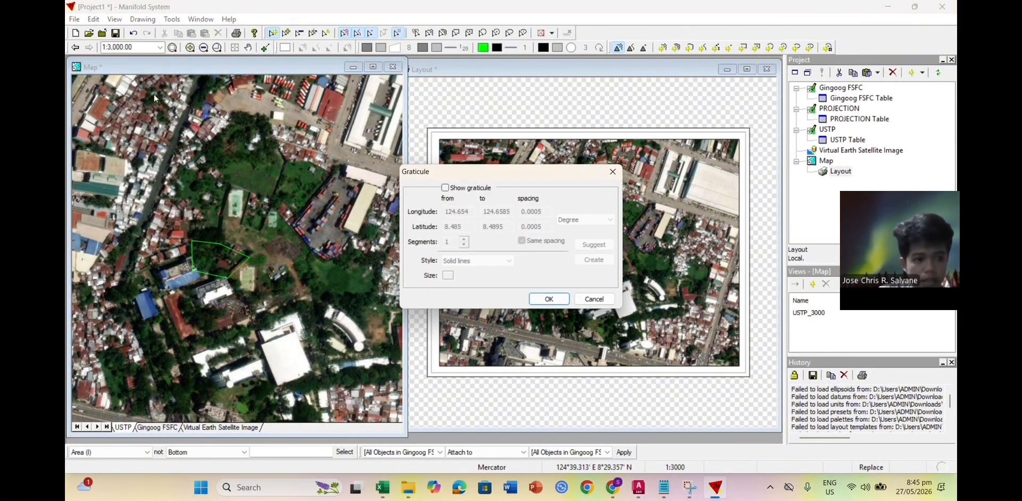
pyautogui.click(444, 187)
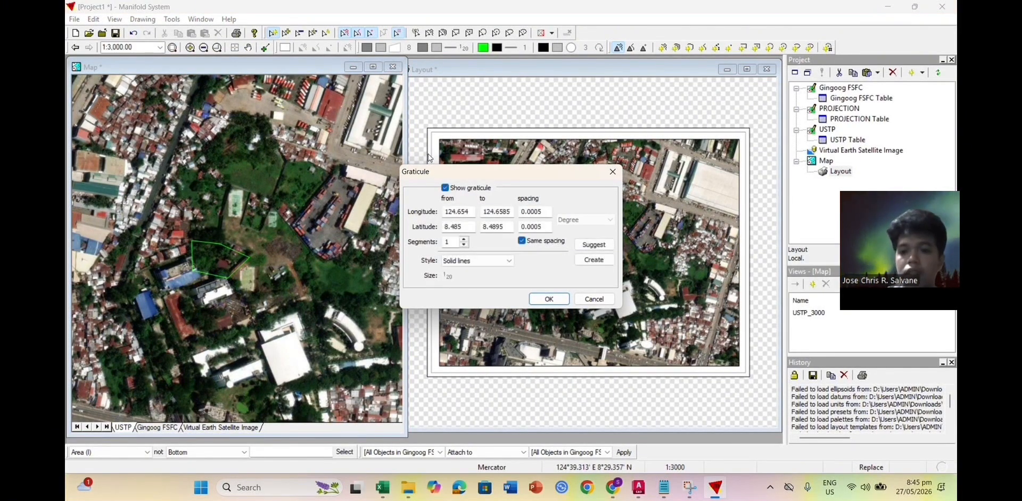
pyautogui.click(471, 212)
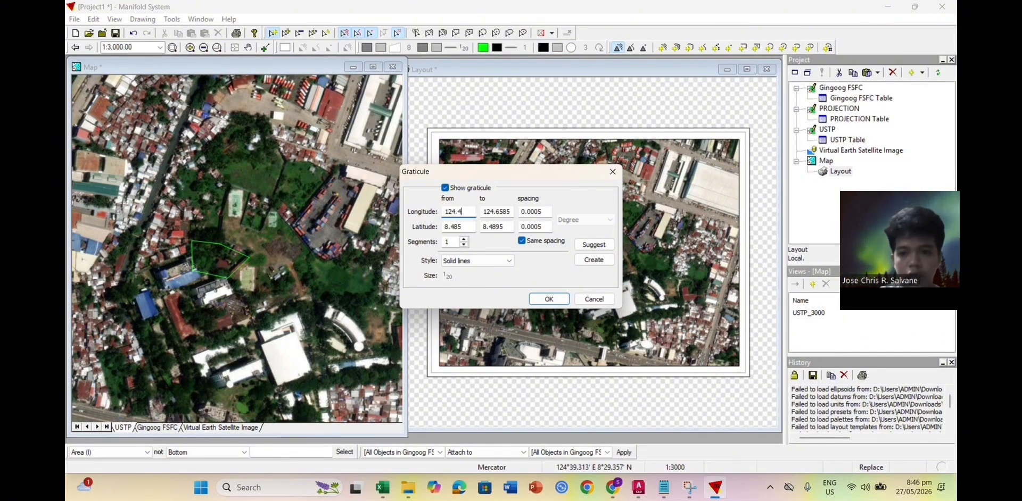
pyautogui.click(471, 227)
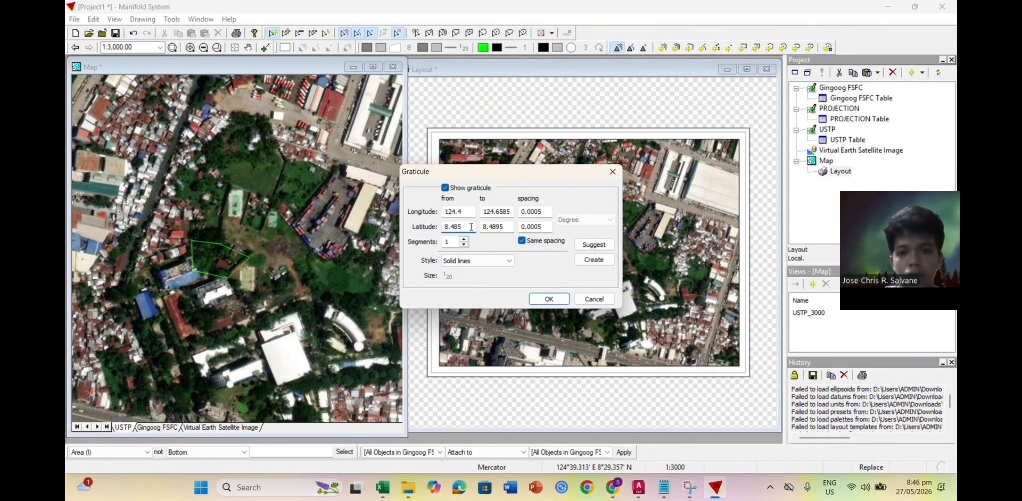
pyautogui.click(507, 226)
pyautogui.press('BackSpace')
pyautogui.press('BackSpace')
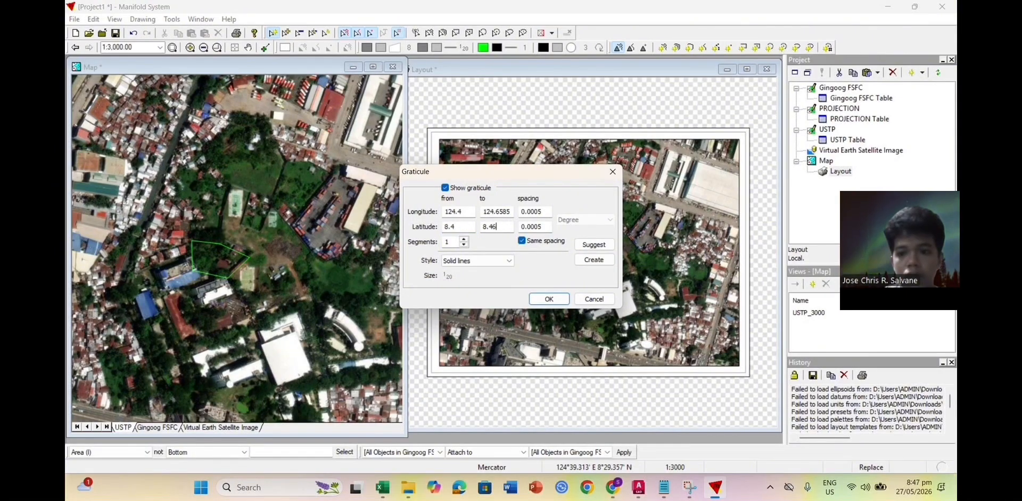
# Step: Set longitude to end at 124.65425 with 0.00055 spacing and apply the graticule
pyautogui.click(509, 211)
pyautogui.press('BackSpace')
pyautogui.press('BackSpace')
pyautogui.press('BackSpace')
pyautogui.press('BackSpace')
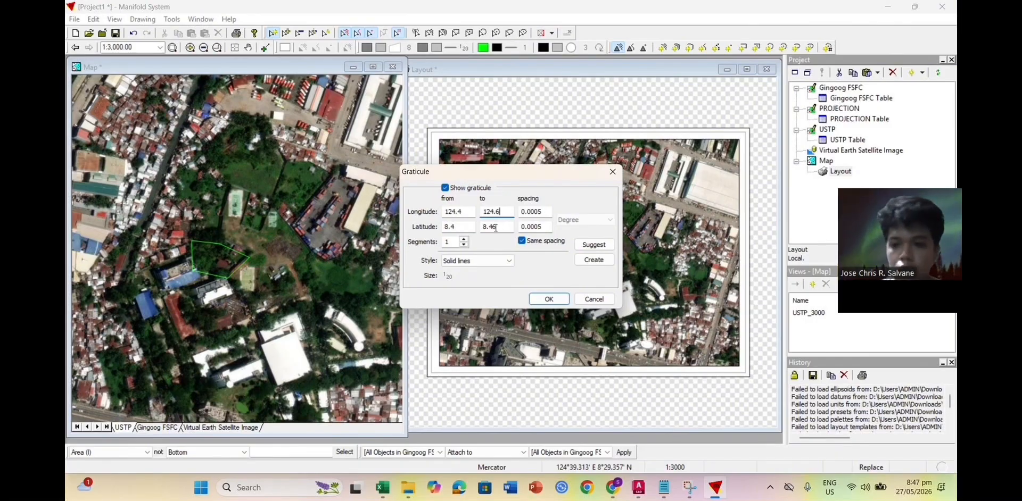
pyautogui.click(493, 227)
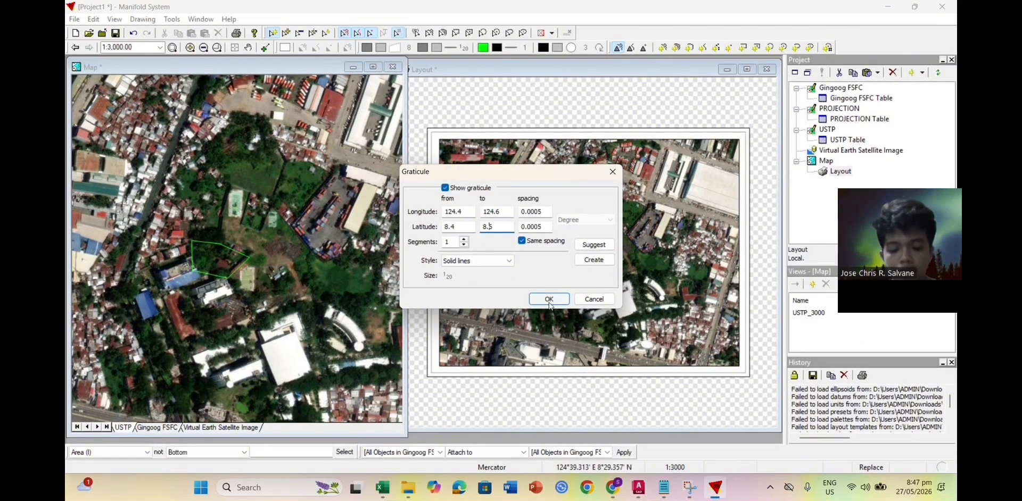
pyautogui.click(545, 211)
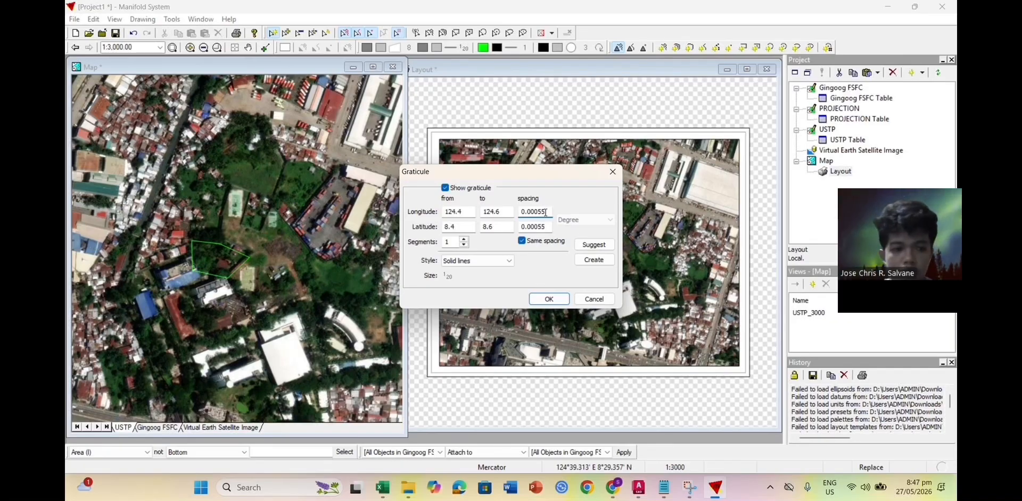
pyautogui.click(500, 213)
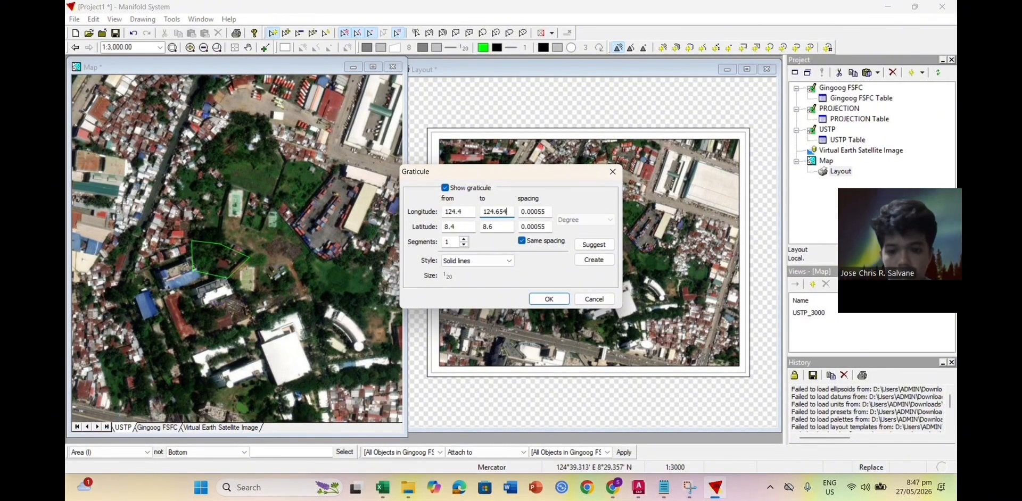
pyautogui.write('25')
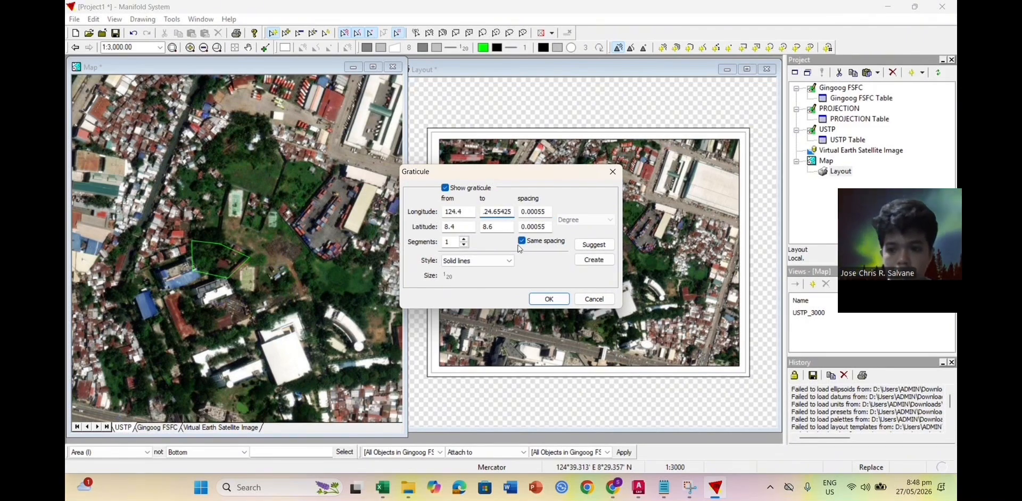
pyautogui.click(548, 299)
pyautogui.scroll(3, 469, 284)
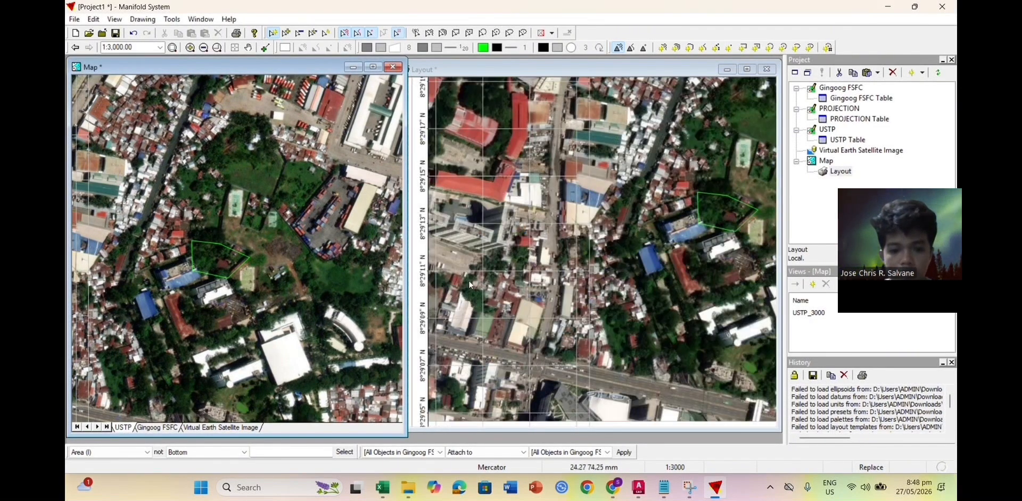
# Step: Zoom and pan the layout page to inspect the graticule labels around the map frame
pyautogui.click(517, 77)
pyautogui.scroll(-3, 643, 272)
pyautogui.scroll(-1, 644, 272)
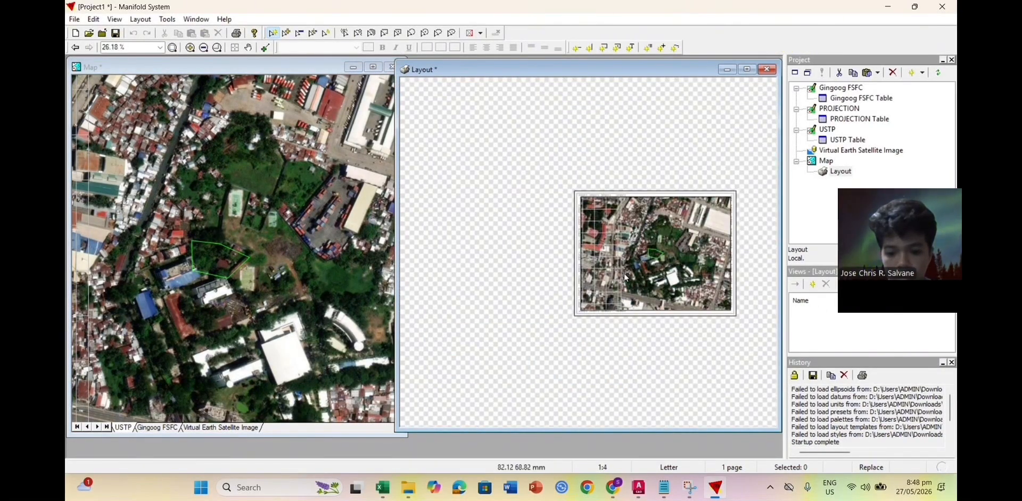
pyautogui.click(248, 47)
pyautogui.moveTo(561, 325); pyautogui.dragTo(485, 335)
pyautogui.scroll(1, 561, 335)
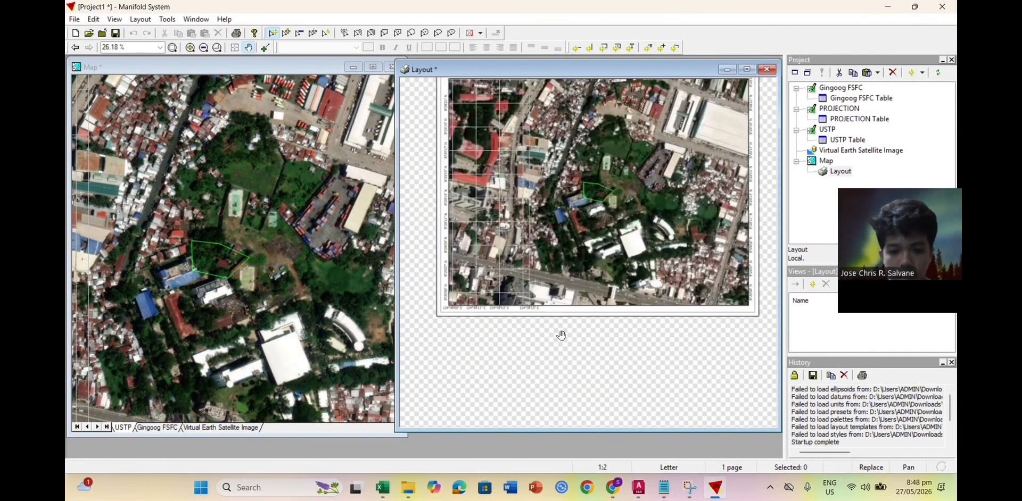
pyautogui.moveTo(591, 303); pyautogui.dragTo(534, 344)
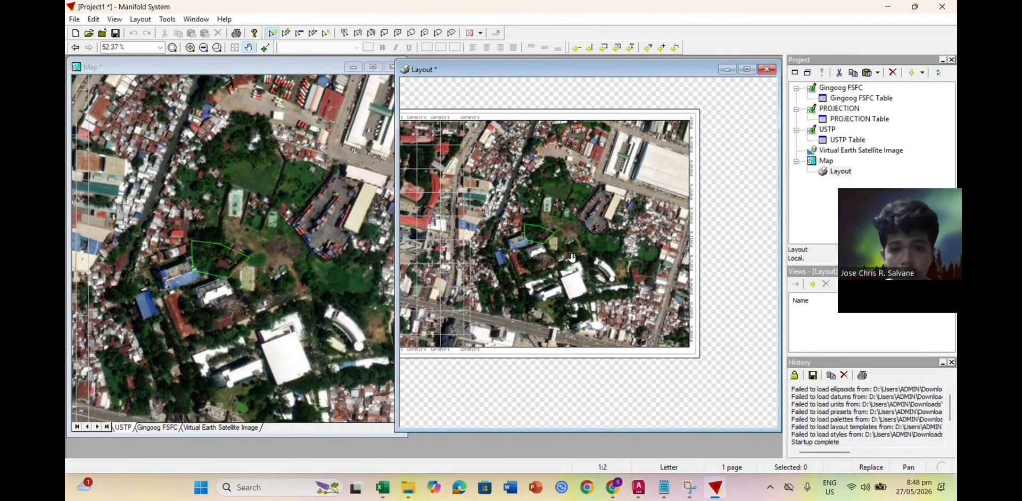
pyautogui.scroll(-1, 579, 289)
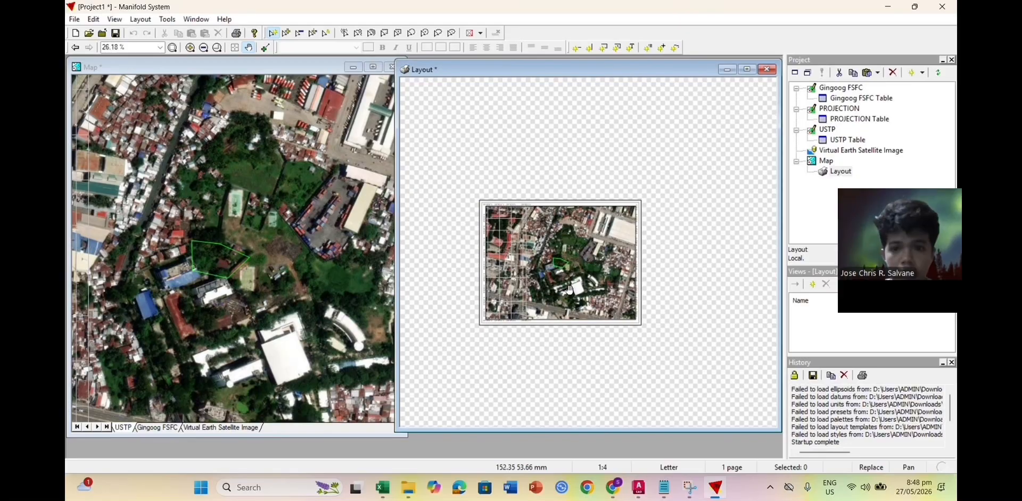
pyautogui.scroll(1, 574, 289)
pyautogui.moveTo(571, 287); pyautogui.dragTo(597, 281)
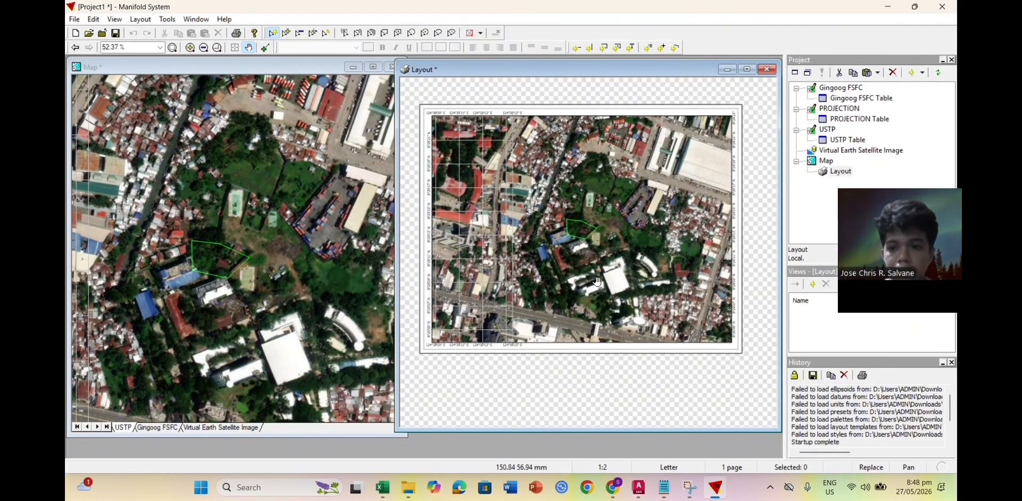
pyautogui.click(114, 19)
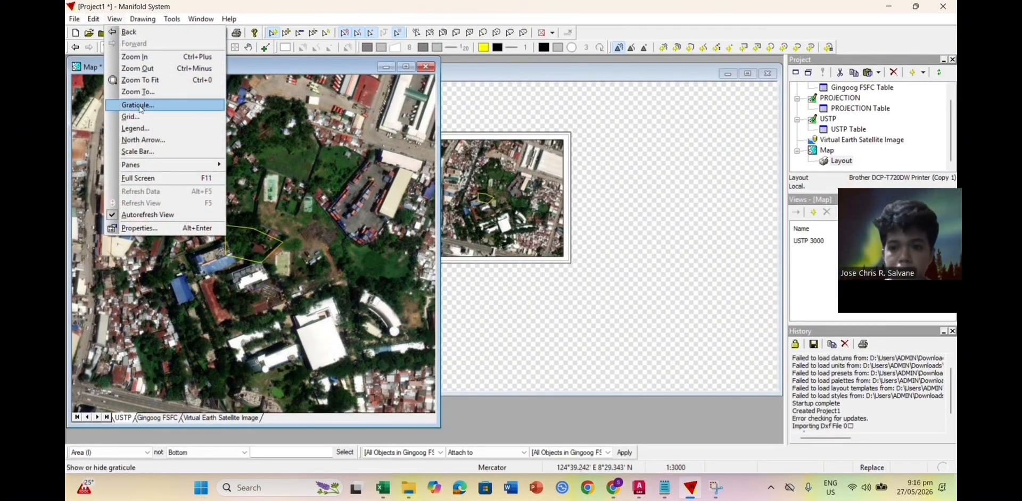
# Step: Turn on the graticule and set longitude to run from 124.2 to 124.8
pyautogui.click(138, 106)
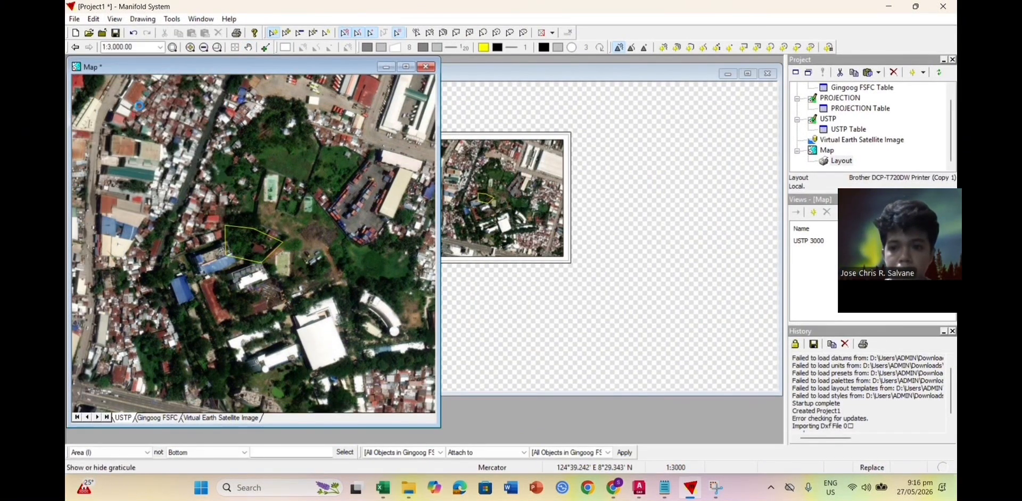
pyautogui.click(446, 188)
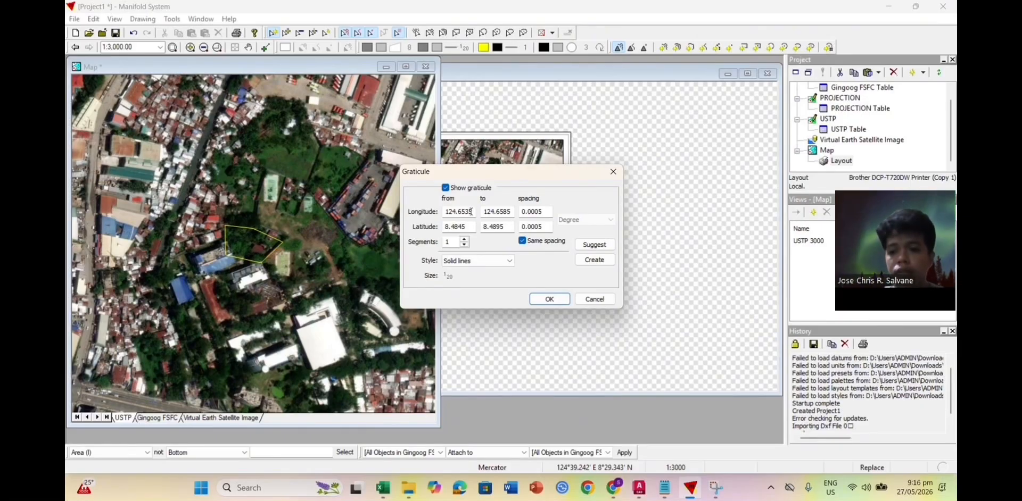
pyautogui.click(471, 211)
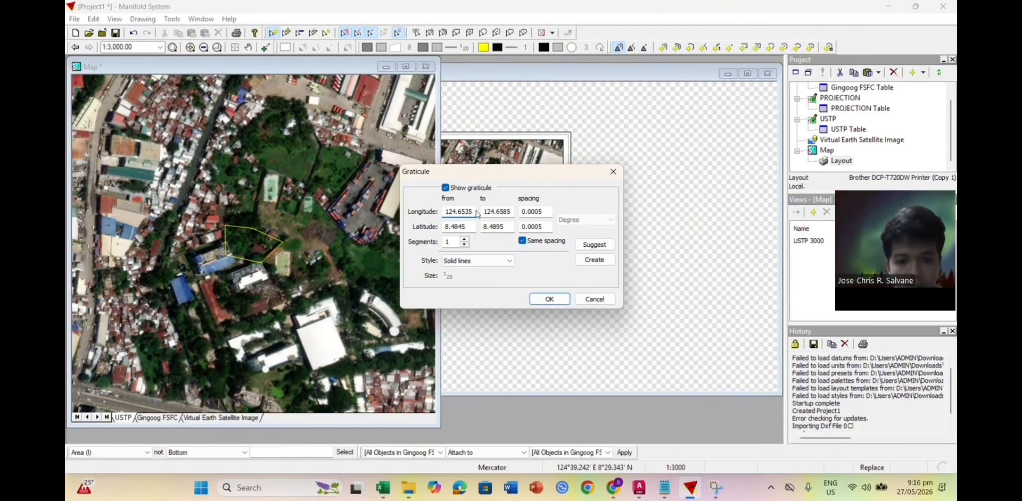
pyautogui.press('BackSpace')
pyautogui.press('BackSpace')
pyautogui.press('BackSpace')
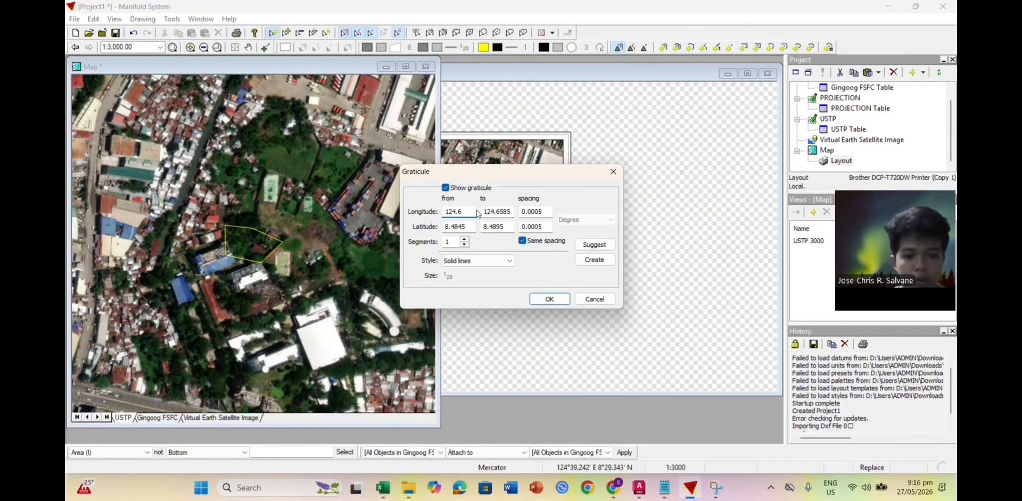
pyautogui.press('BackSpace')
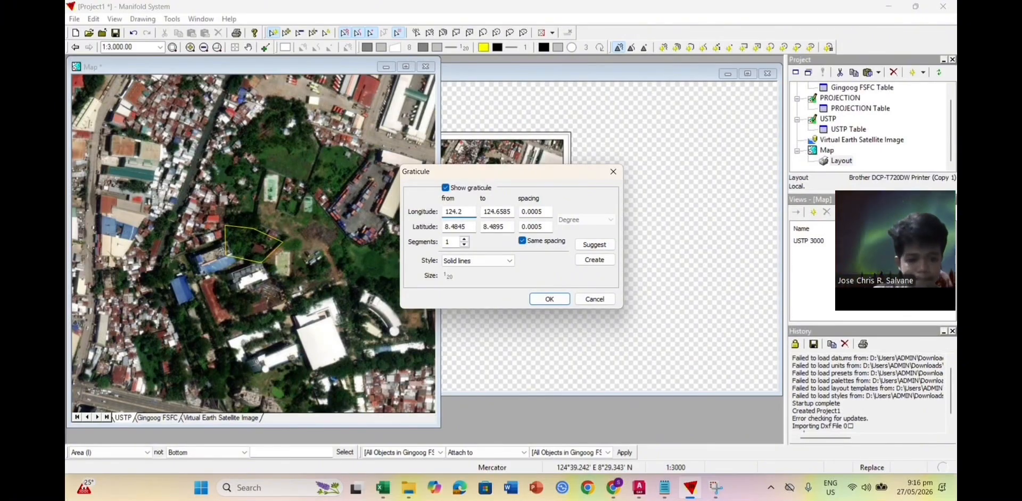
pyautogui.click(511, 212)
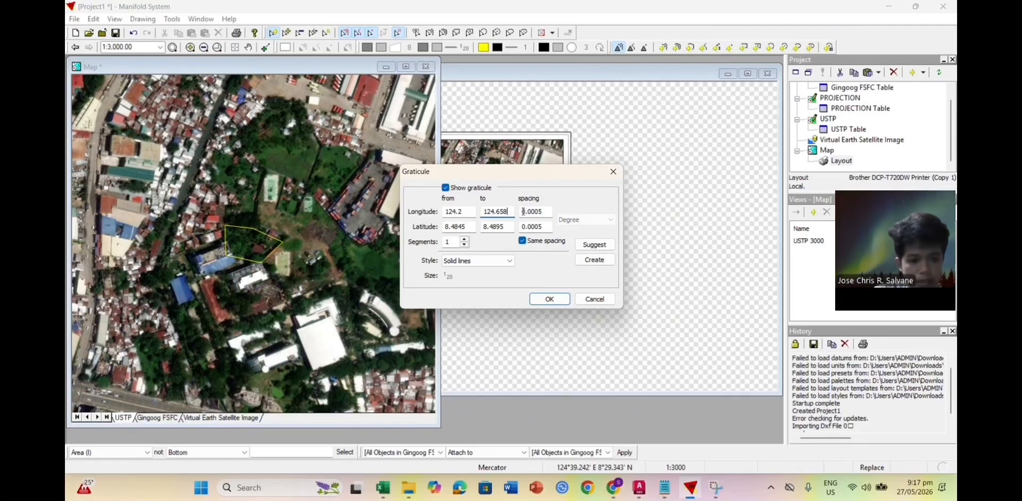
pyautogui.press('BackSpace')
pyautogui.press('BackSpace')
pyautogui.press('BackSpace')
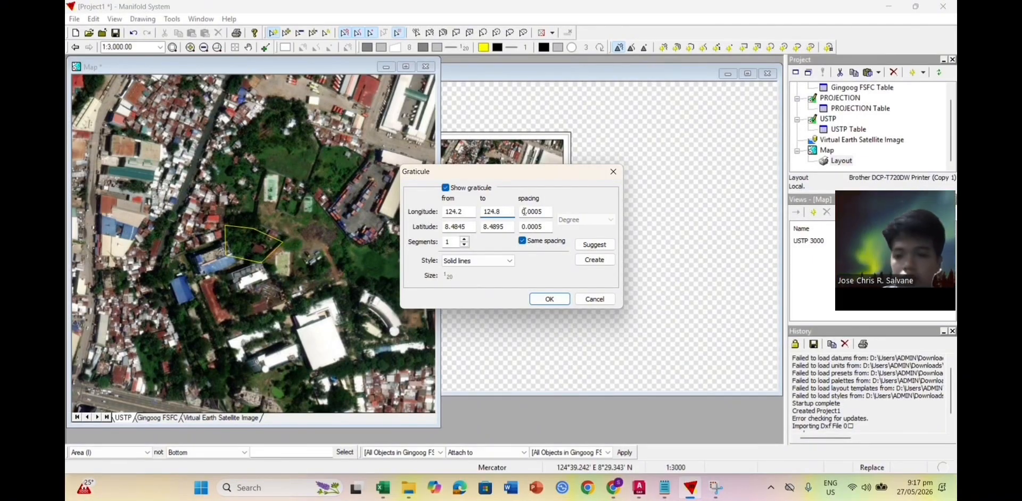
# Step: Set latitude from 8.2 to 8.8, keep 0.0005 spacing, and apply the graticule
pyautogui.click(471, 227)
pyautogui.press('BackSpace')
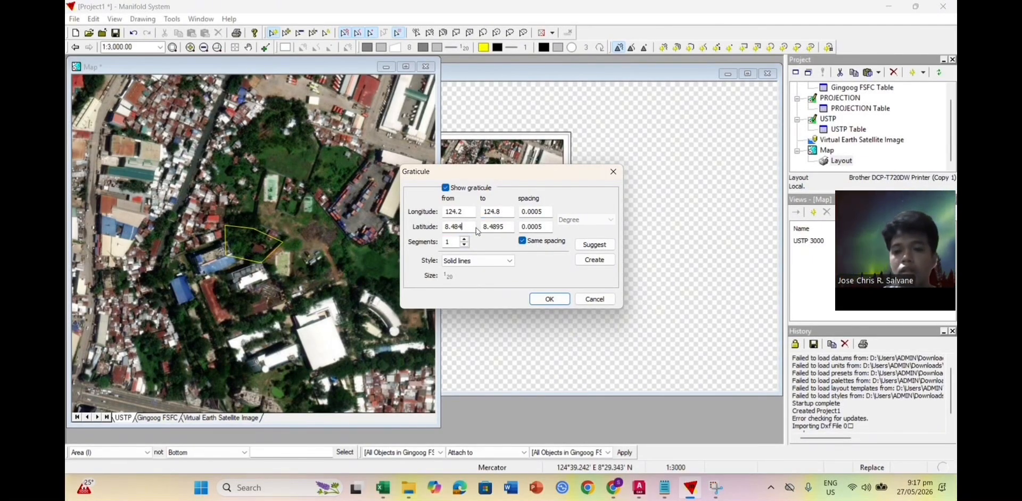
pyautogui.press('BackSpace')
pyautogui.press('BackSpace')
pyautogui.press('BackSpace')
pyautogui.write('2')
pyautogui.click(508, 227)
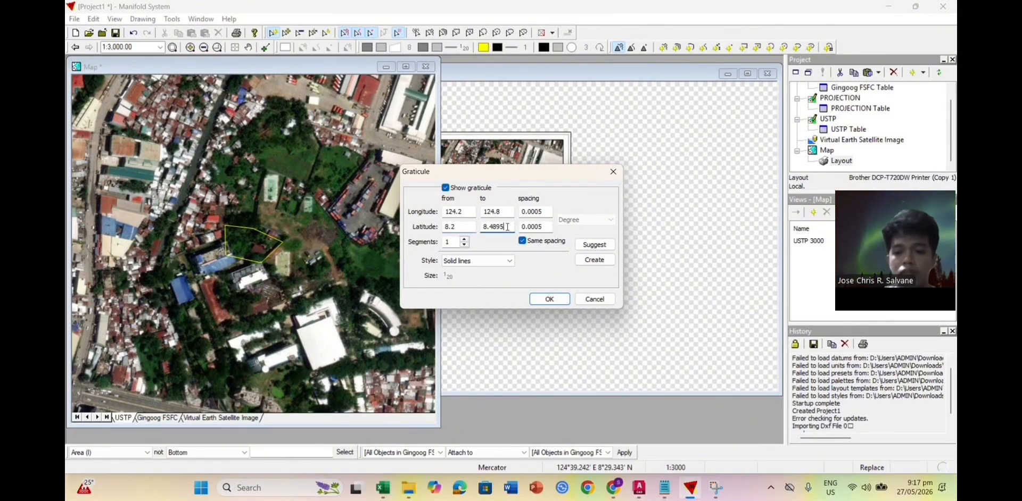
pyautogui.press('BackSpace')
pyautogui.press('BackSpace')
pyautogui.press('BackSpace')
pyautogui.press('BackSpace')
pyautogui.write('8')
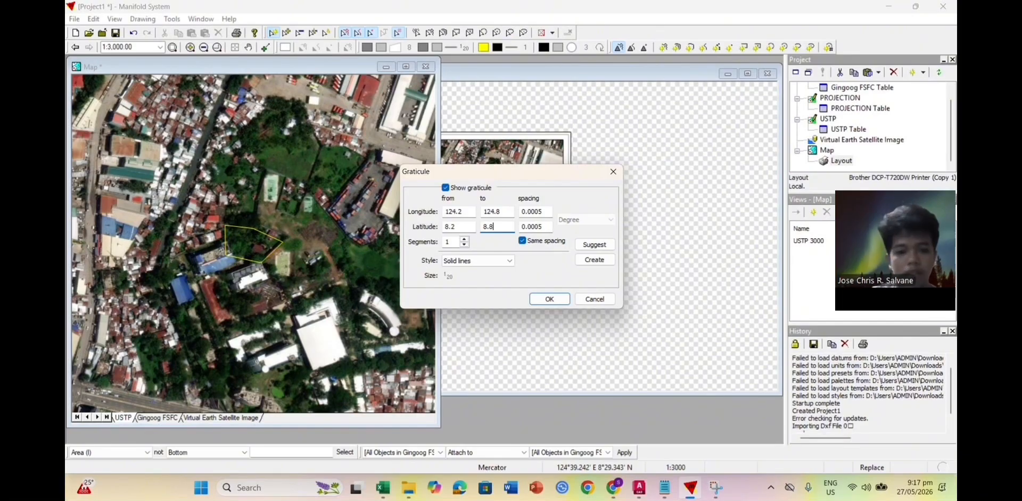
pyautogui.click(553, 212)
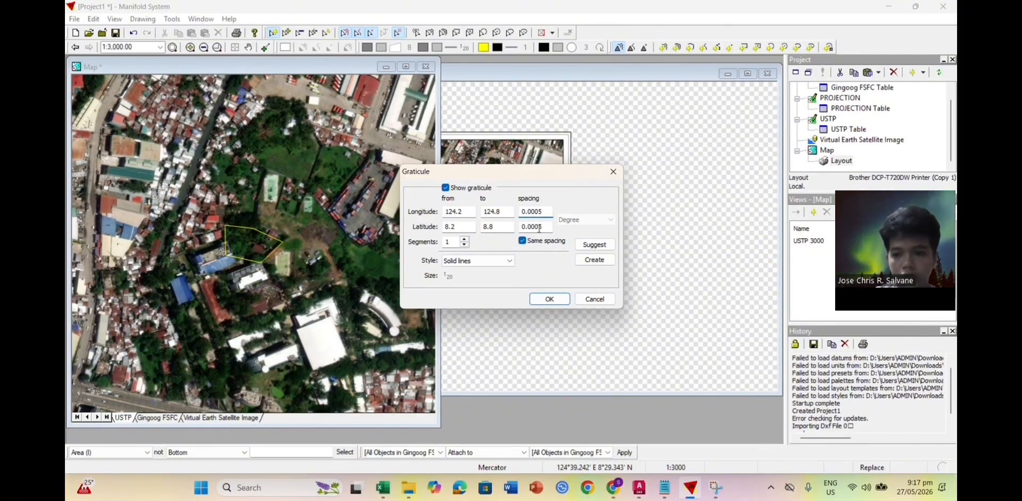
pyautogui.click(549, 299)
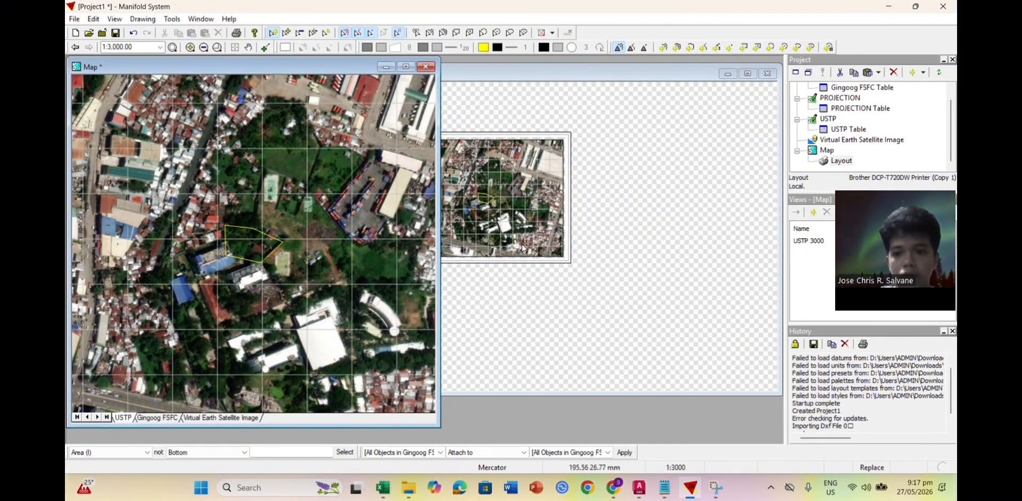
# Step: Bring the print layout forward and zoom back to 54.83% to show the whole gridded page
pyautogui.scroll(-1, 524, 227)
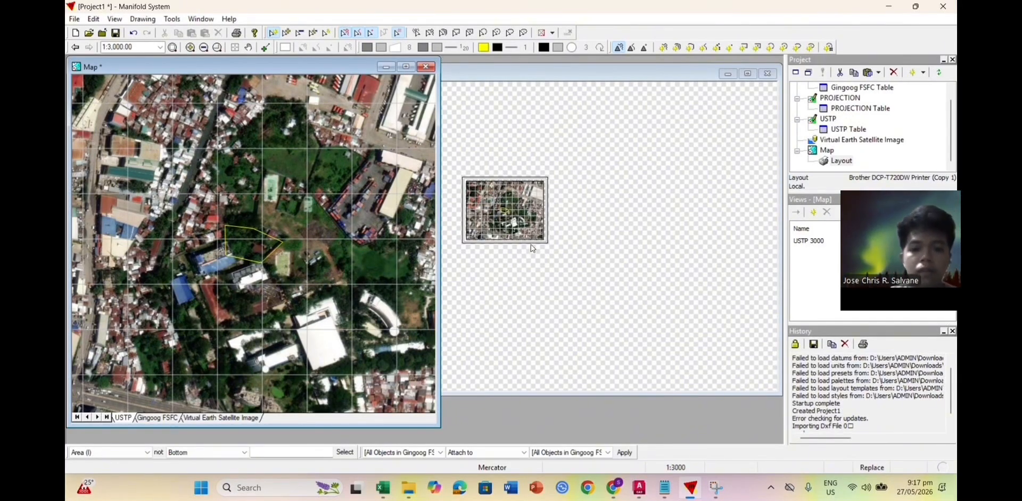
pyautogui.click(576, 168)
pyautogui.scroll(3, 513, 218)
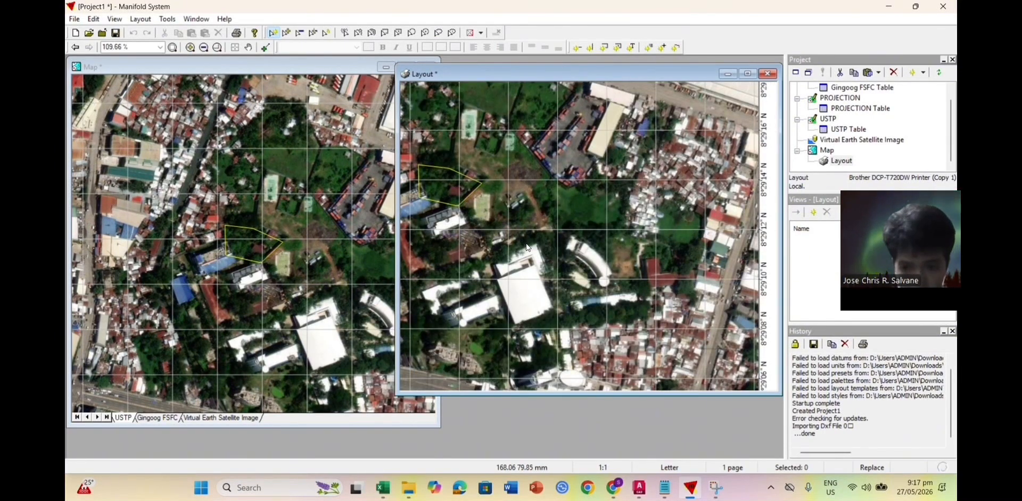
pyautogui.scroll(-1, 526, 247)
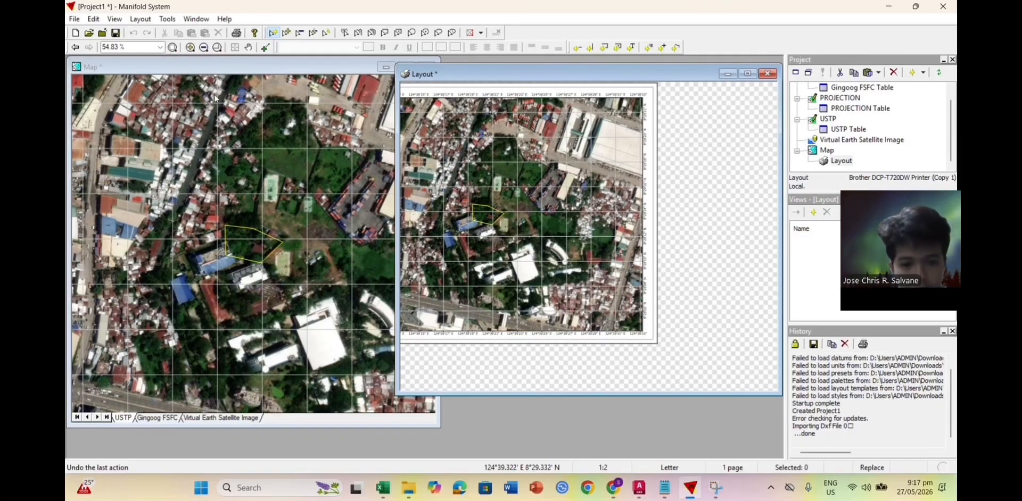
# Step: Check the layout's Grid settings and close them unchanged
pyautogui.click(115, 20)
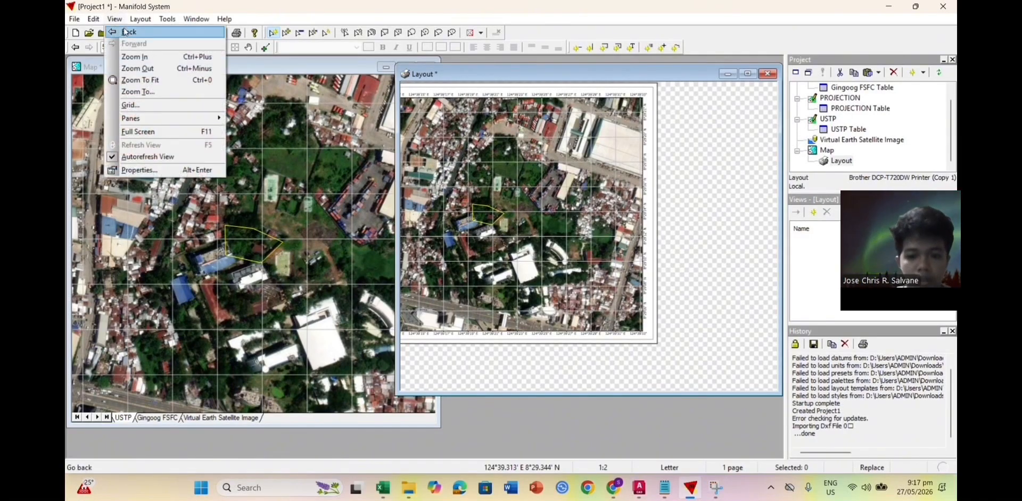
pyautogui.click(156, 107)
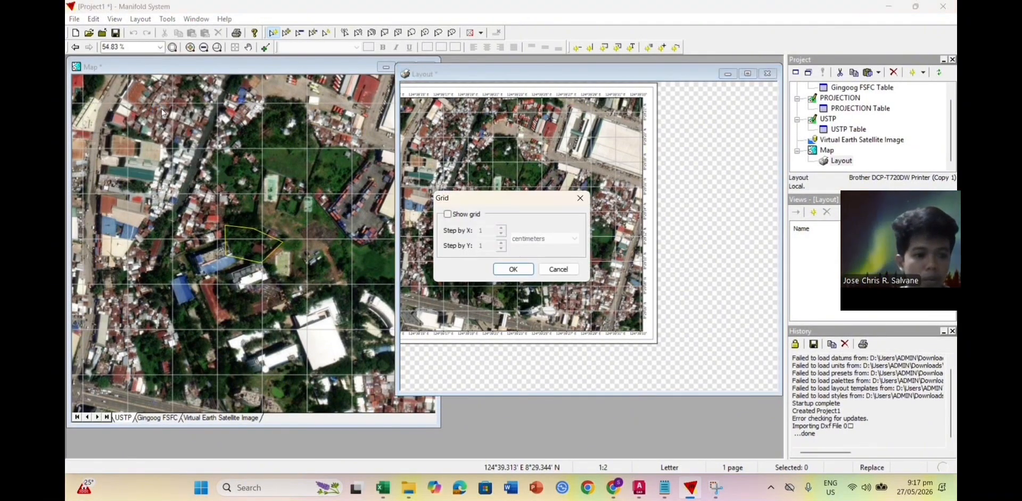
pyautogui.click(580, 198)
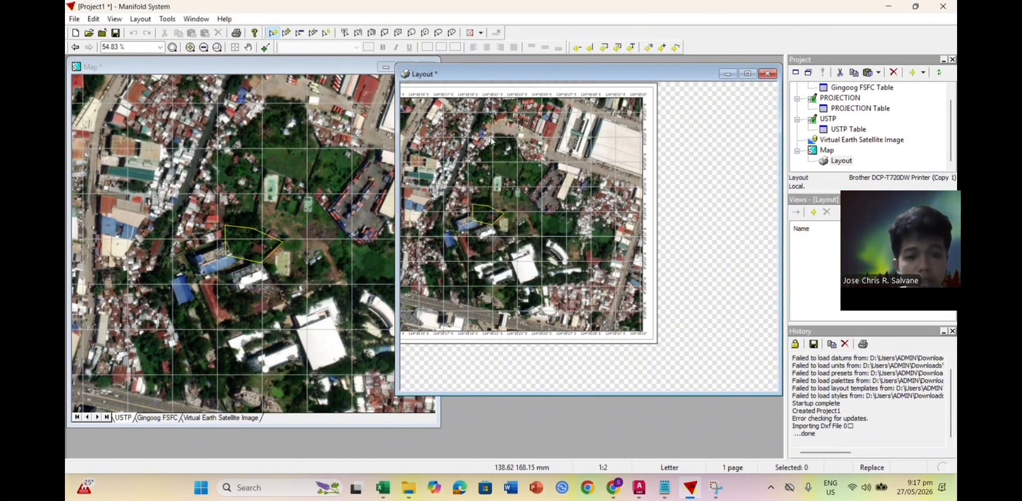
# Step: Switch to the map and open its Graticule settings (longitude 124.20–124.80, latitude 8.20–8.80)
pyautogui.click(215, 88)
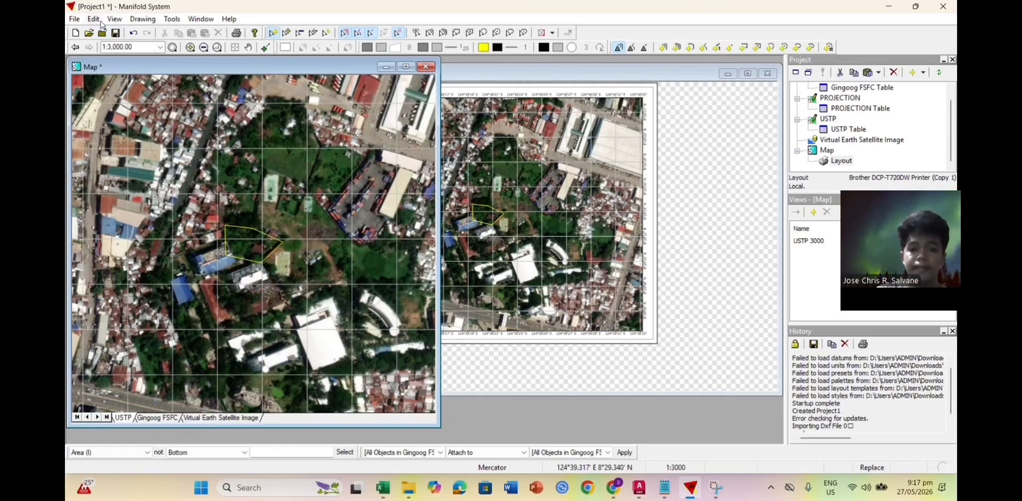
pyautogui.click(113, 20)
pyautogui.click(139, 103)
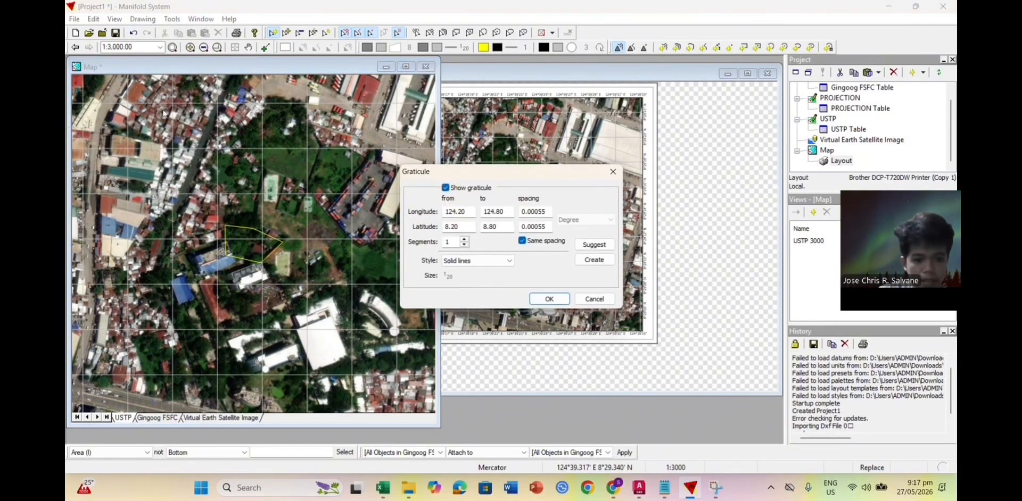
# Step: Set the map graticule style to Crosses
pyautogui.click(507, 261)
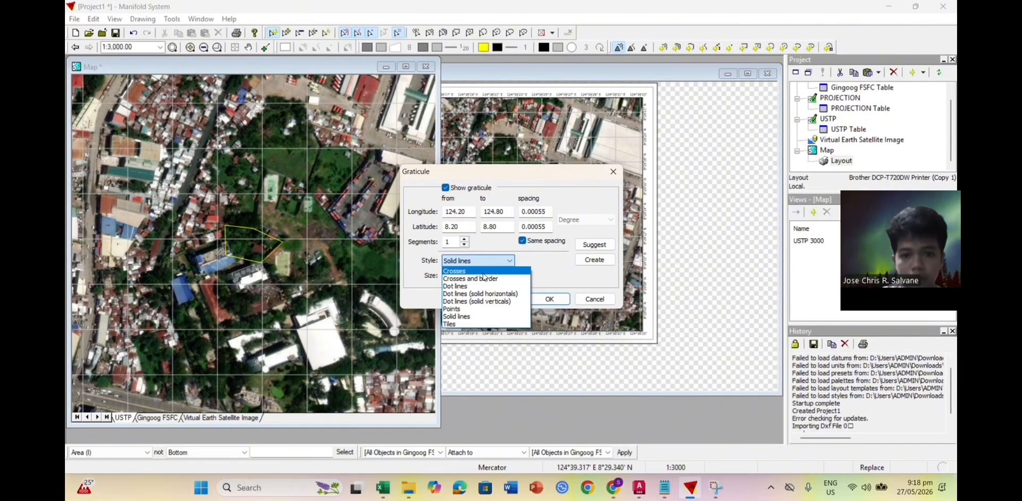
pyautogui.click(483, 271)
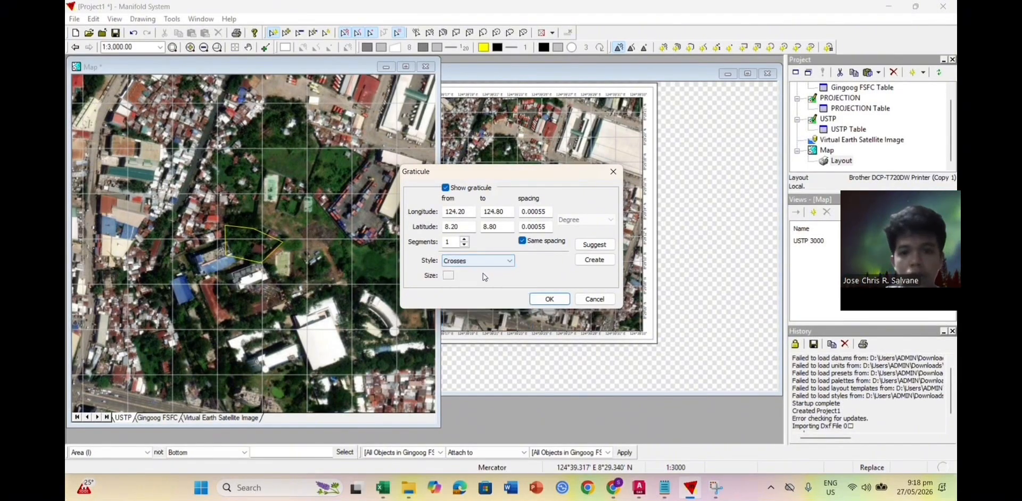
pyautogui.click(546, 300)
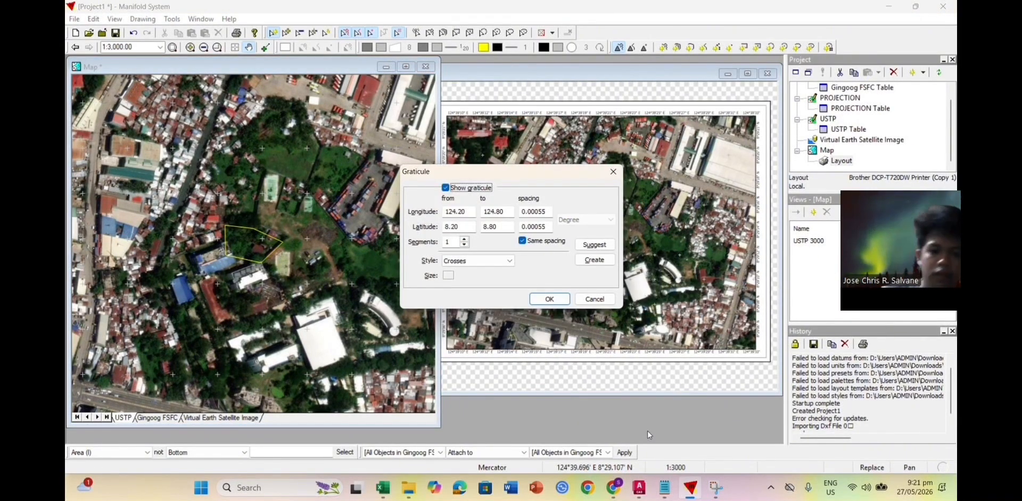
# Step: Change the graticule spacing to 0.00138889 degrees
pyautogui.doubleClick(539, 212)
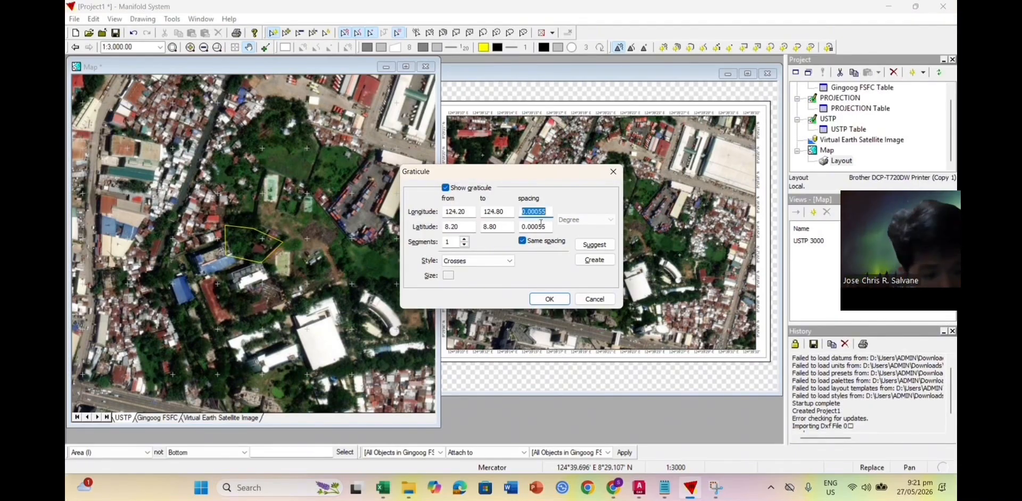
pyautogui.write('0.00138889')
pyautogui.click(550, 299)
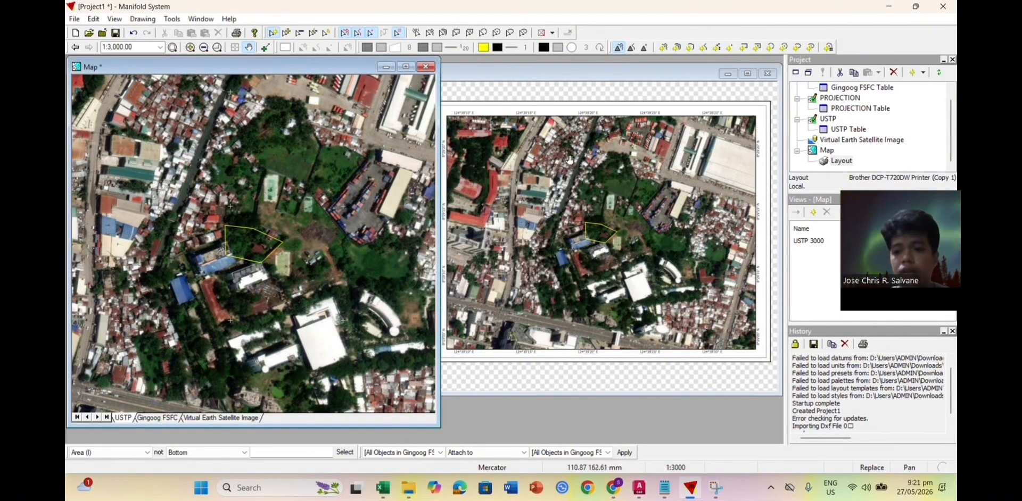
pyautogui.scroll(2, 582, 118)
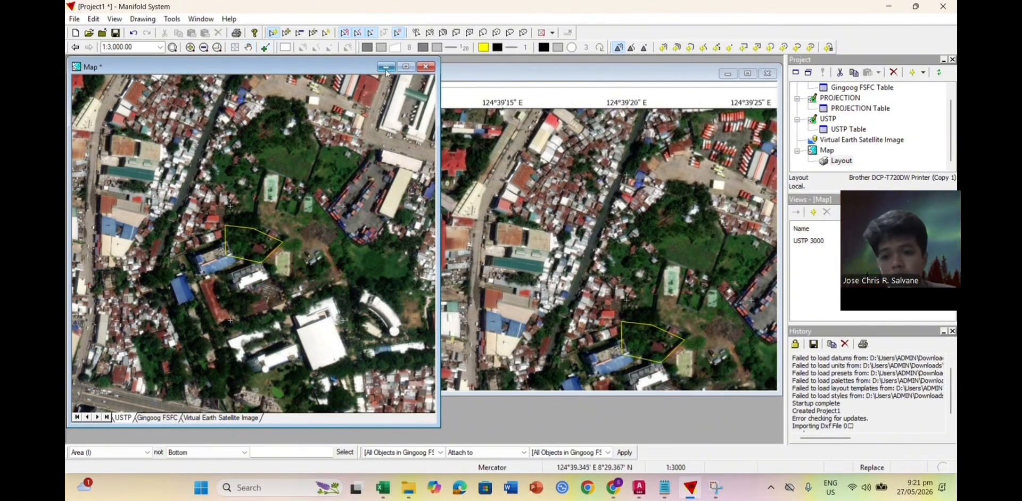
# Step: Bring the layout forward, pan around at 109.66%, then return to 54.83% with the page centred
pyautogui.click(547, 110)
pyautogui.scroll(-2, 547, 111)
pyautogui.scroll(1, 503, 133)
pyautogui.click(460, 180)
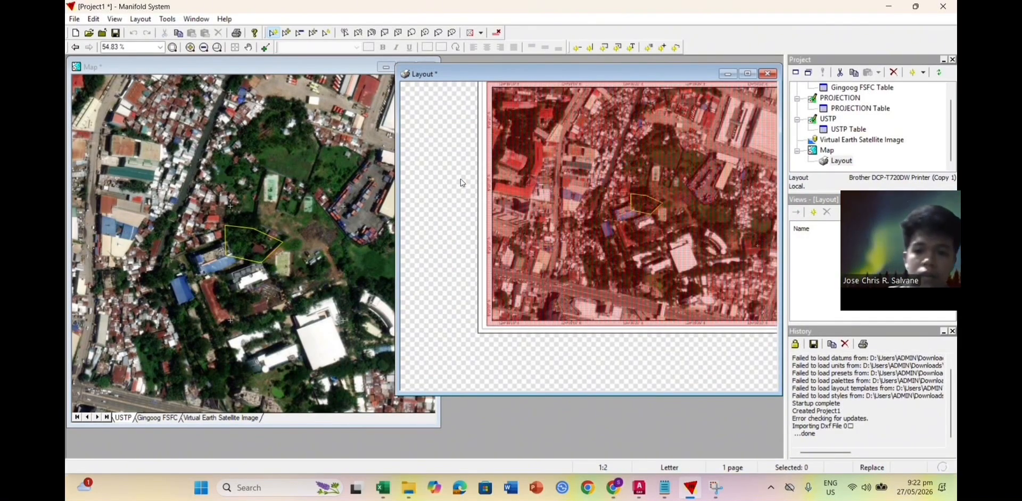
pyautogui.scroll(1, 490, 179)
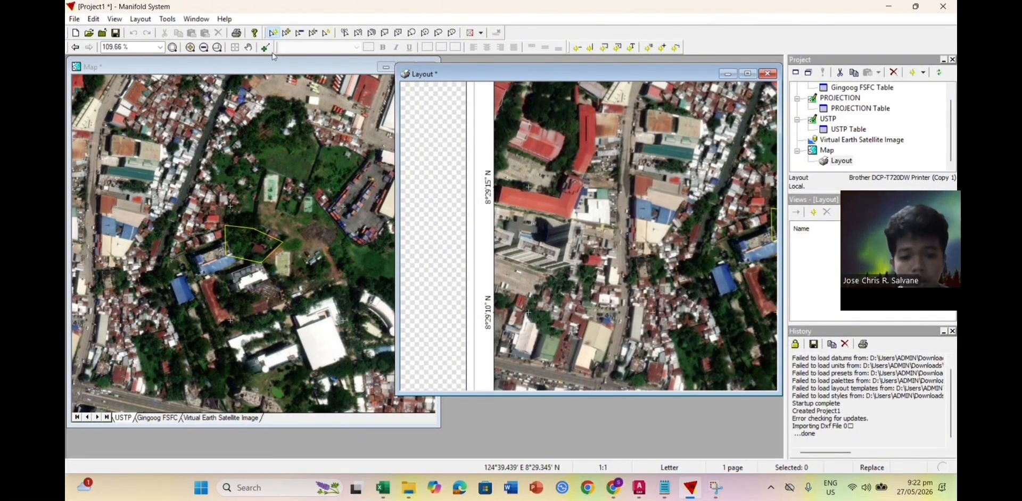
pyautogui.click(248, 48)
pyautogui.moveTo(495, 142); pyautogui.dragTo(508, 214)
pyautogui.moveTo(541, 143); pyautogui.dragTo(539, 205)
pyautogui.moveTo(644, 173); pyautogui.dragTo(532, 173)
pyautogui.moveTo(676, 169); pyautogui.dragTo(555, 160)
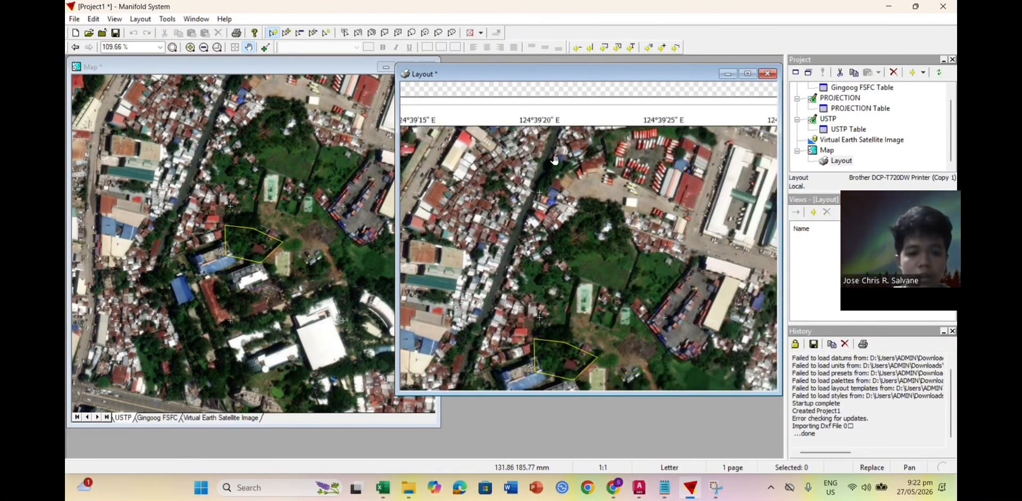
pyautogui.scroll(-1, 557, 161)
pyautogui.moveTo(590, 194)
pyautogui.mouseDown()
pyautogui.moveTo(664, 166)
pyautogui.moveTo(606, 193)
pyautogui.mouseUp()
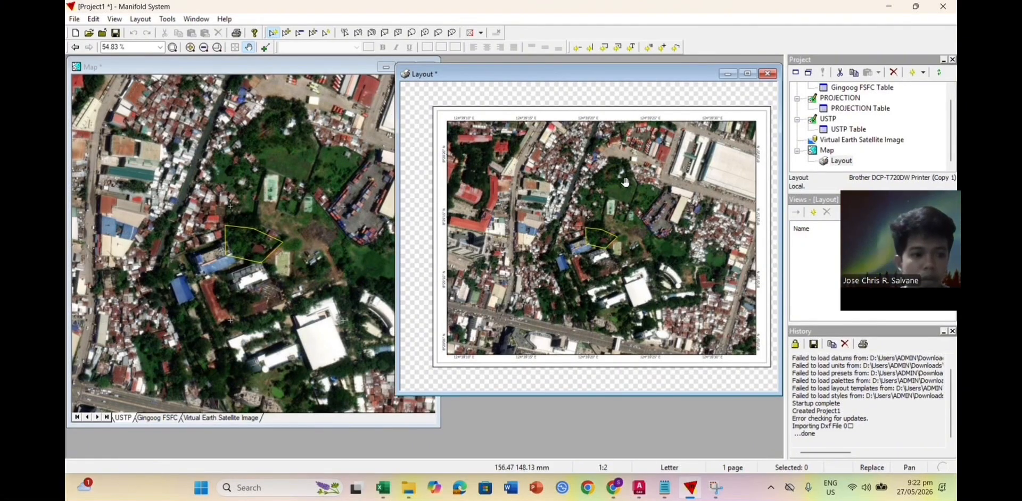
# Step: Place a north arrow on the layout and turn its display on
pyautogui.click(661, 48)
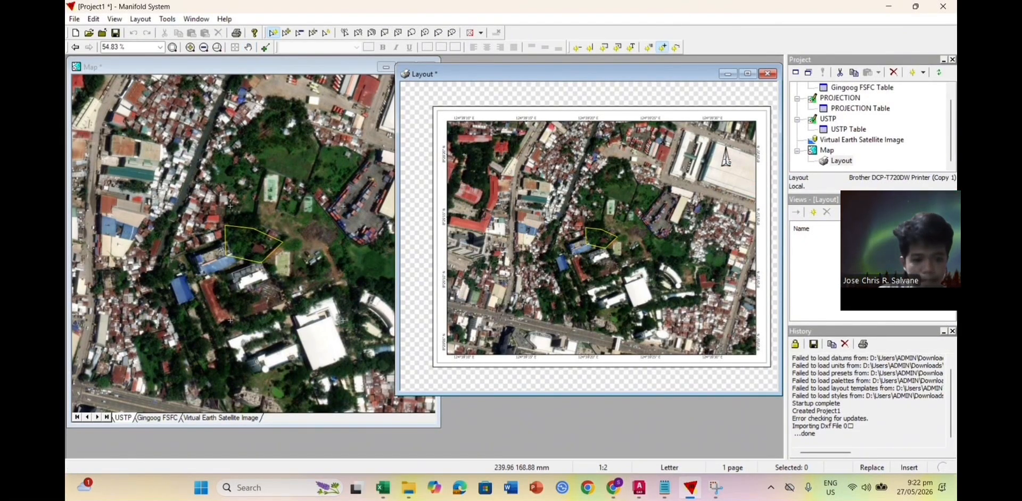
pyautogui.press('Escape')
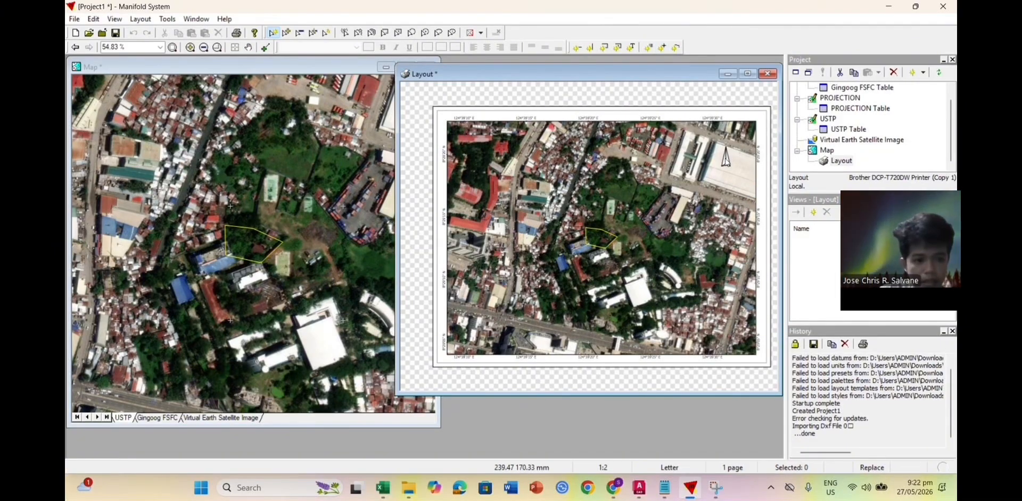
pyautogui.doubleClick(726, 158)
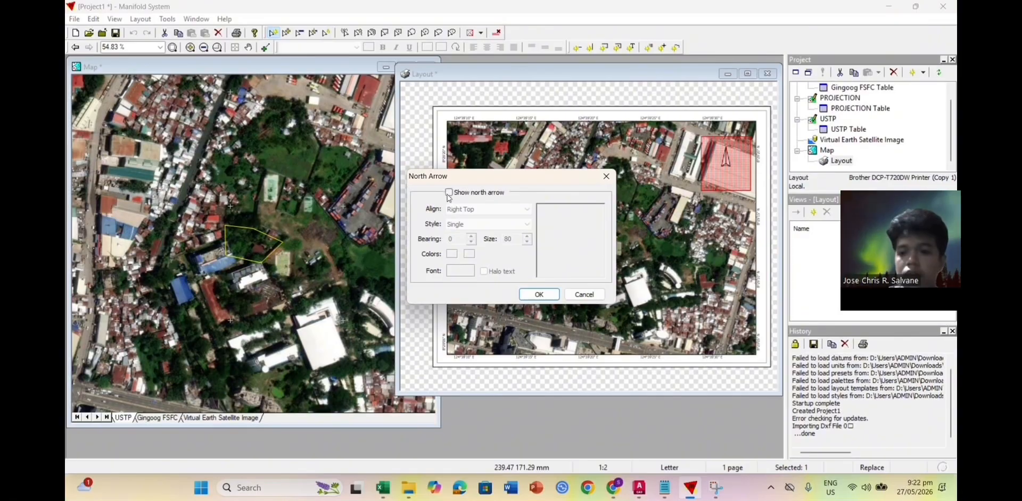
pyautogui.click(449, 193)
# Step: Settle on the plain Rose north arrow style with Right Top alignment, after trying other styles
pyautogui.click(475, 223)
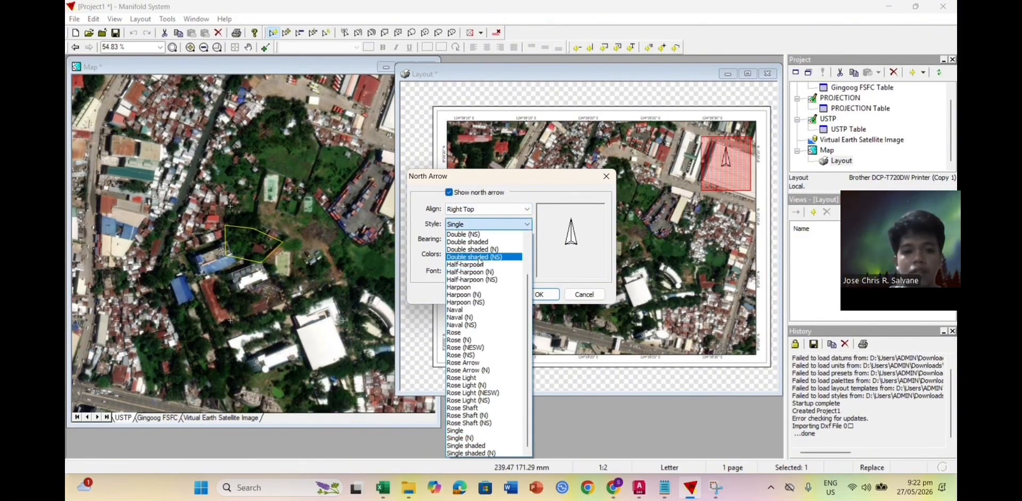
pyautogui.click(479, 260)
pyautogui.click(524, 224)
pyautogui.click(477, 294)
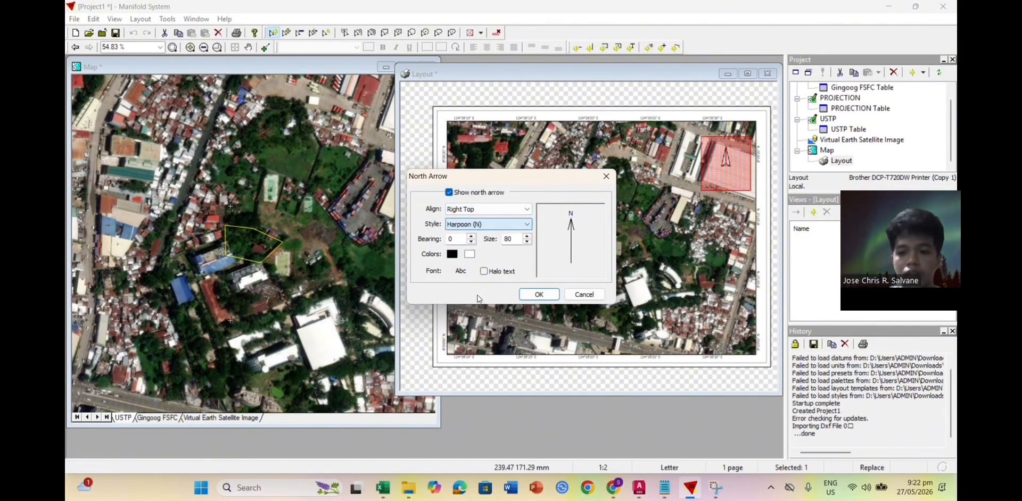
pyautogui.click(503, 225)
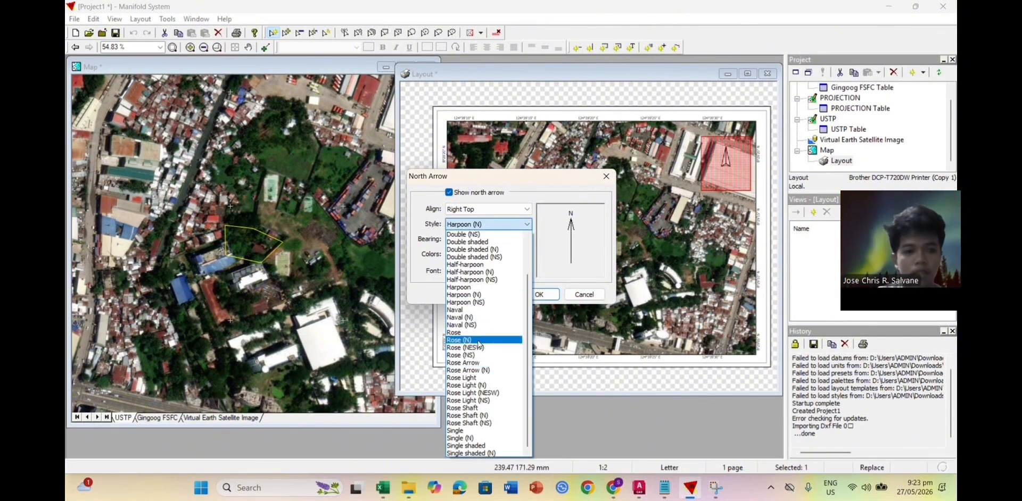
pyautogui.click(478, 341)
pyautogui.click(482, 224)
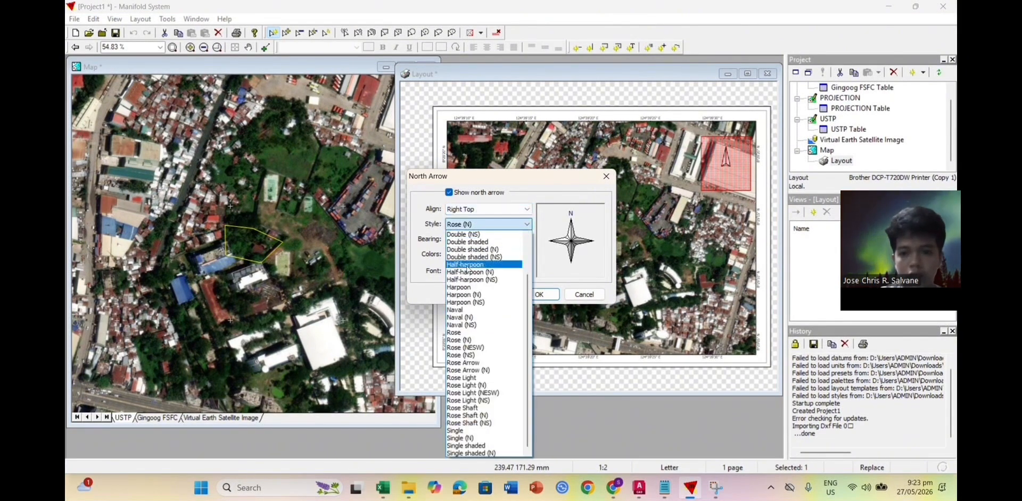
pyautogui.click(466, 348)
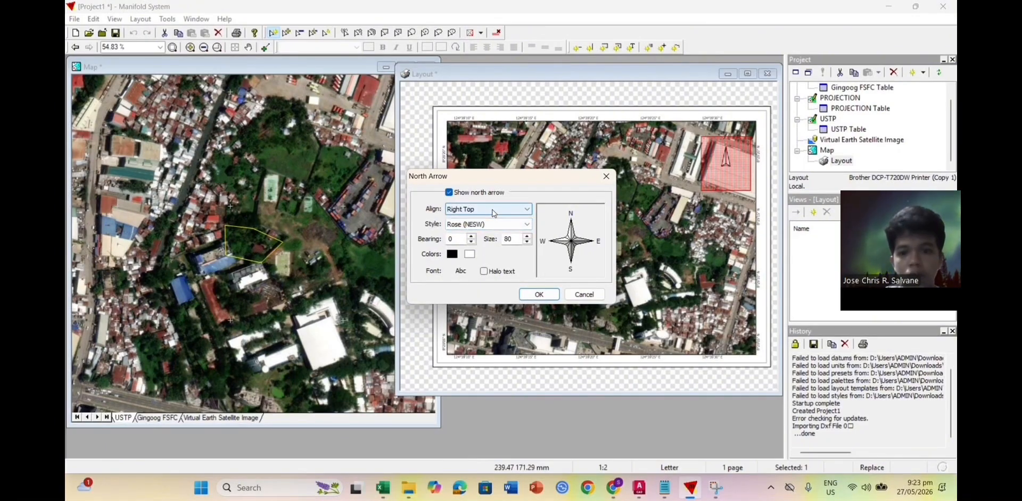
pyautogui.click(492, 213)
pyautogui.click(491, 214)
pyautogui.click(489, 225)
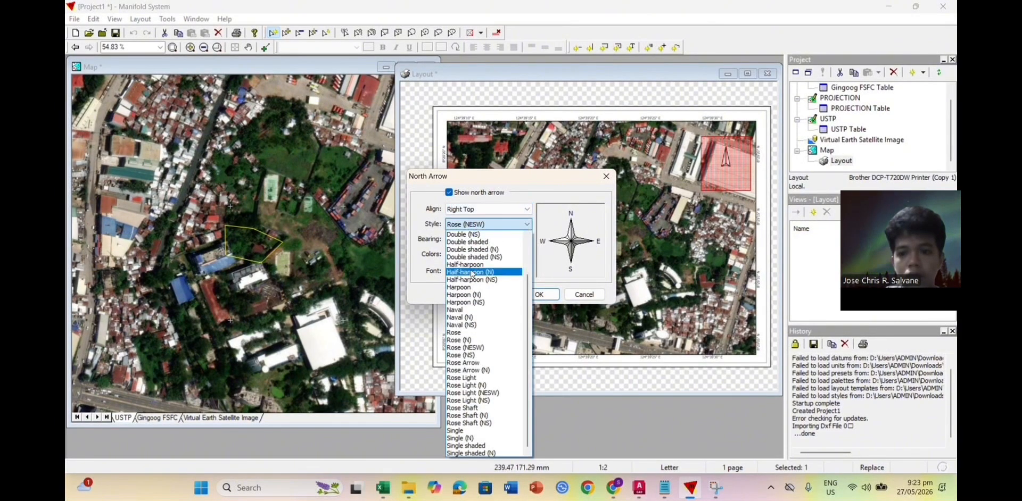
pyautogui.click(471, 334)
pyautogui.click(539, 295)
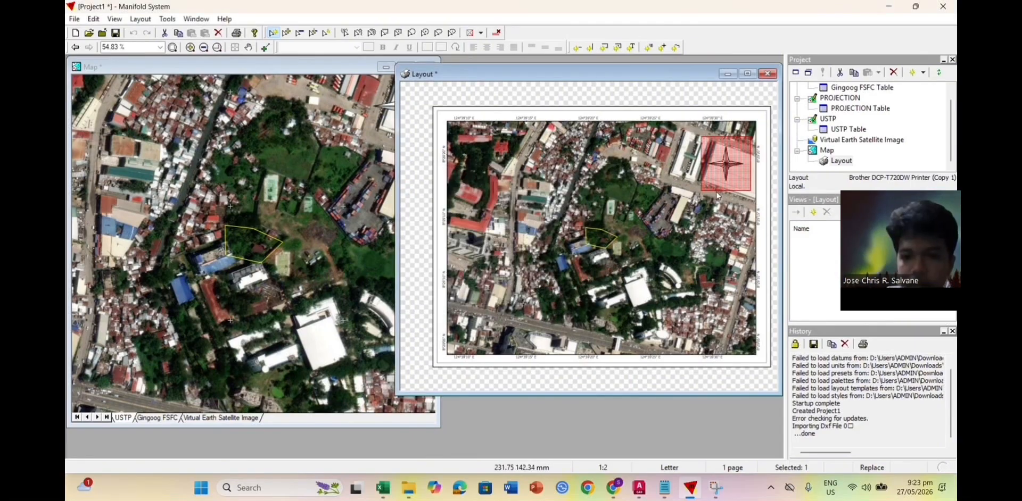
# Step: Set the north arrow's size to 100
pyautogui.doubleClick(702, 195)
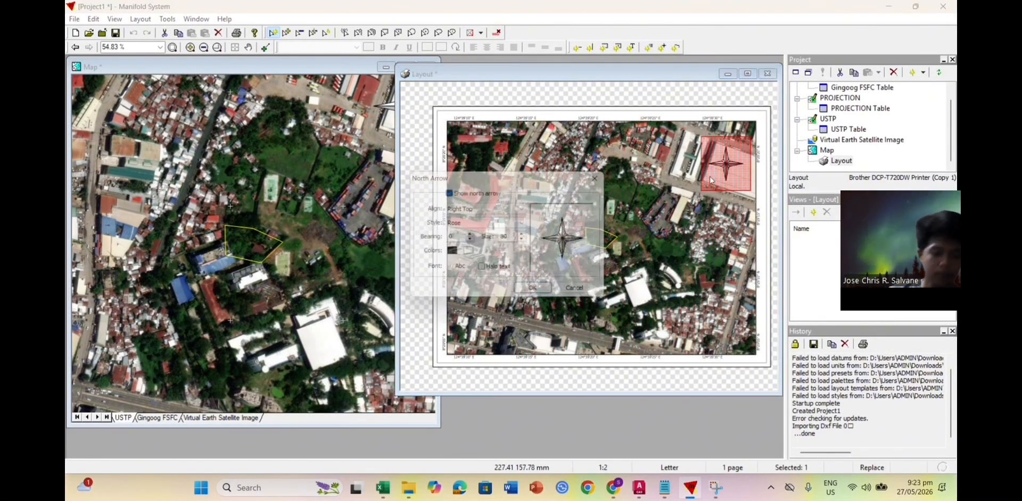
pyautogui.click(526, 236)
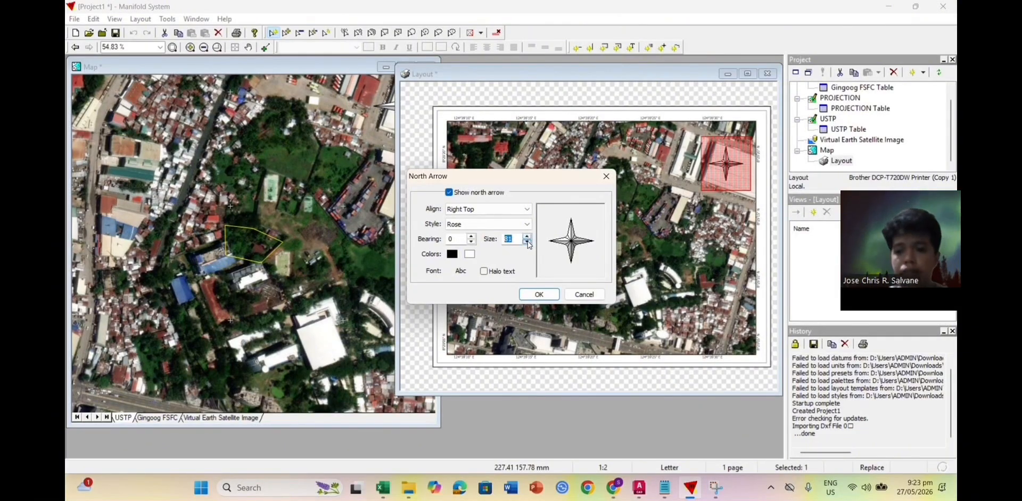
pyautogui.write('100')
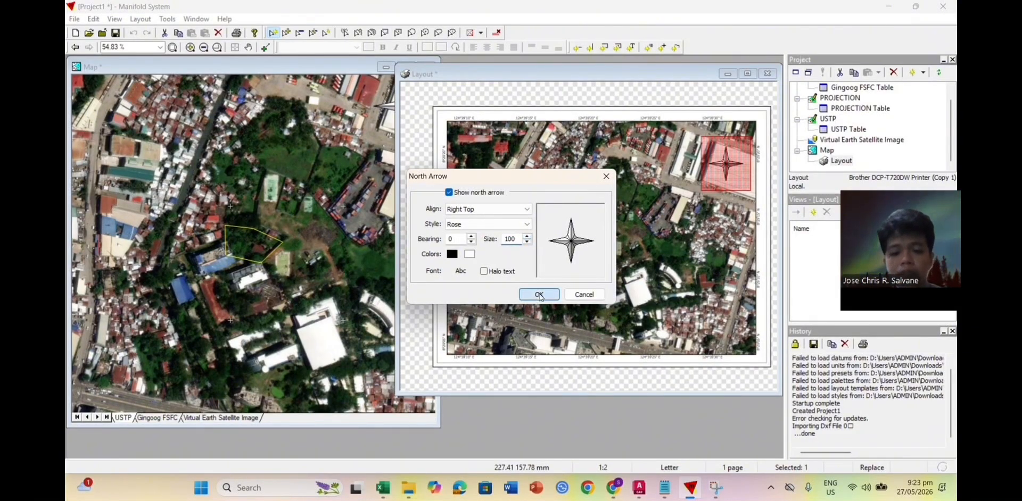
pyautogui.click(539, 294)
pyautogui.click(703, 214)
pyautogui.click(664, 101)
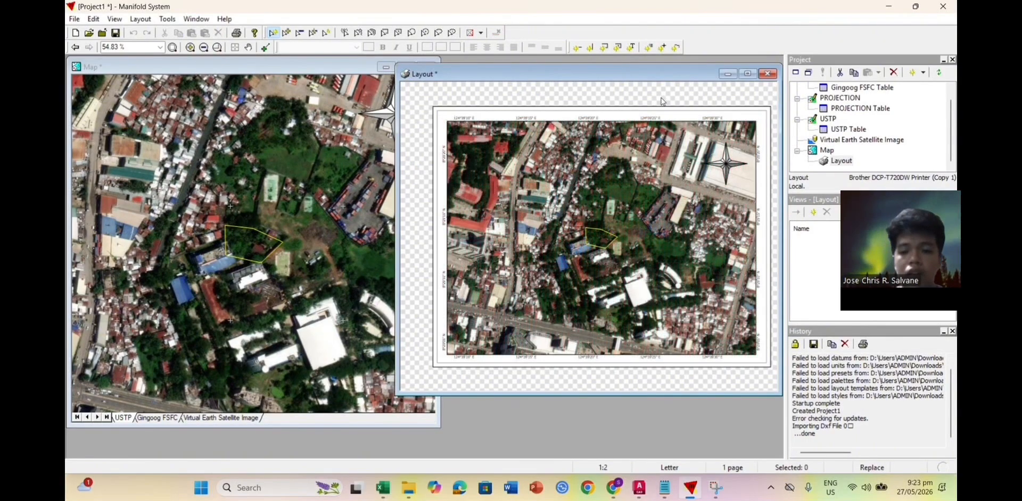
pyautogui.click(675, 47)
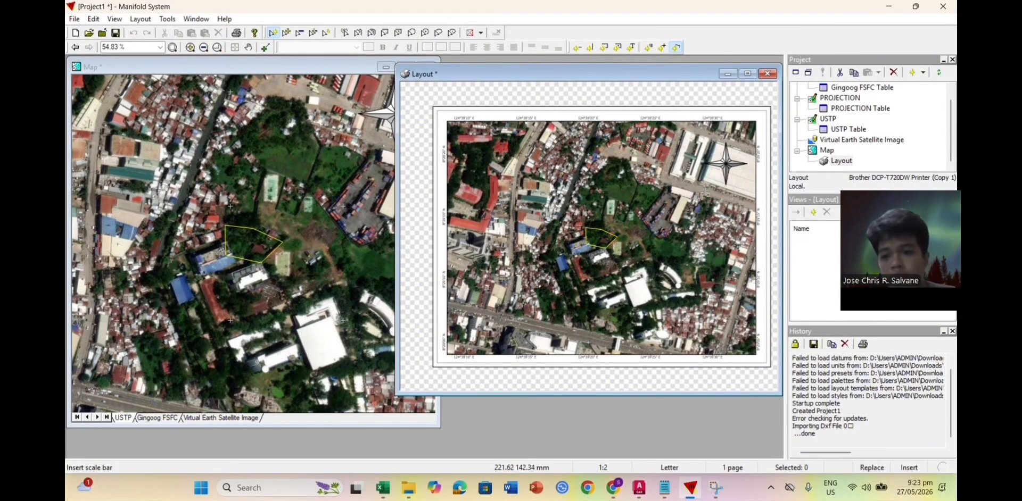
# Step: Drag a first scale bar beside the north arrow and close its settings unchanged
pyautogui.moveTo(702, 192); pyautogui.dragTo(752, 199)
pyautogui.scroll(2, 719, 192)
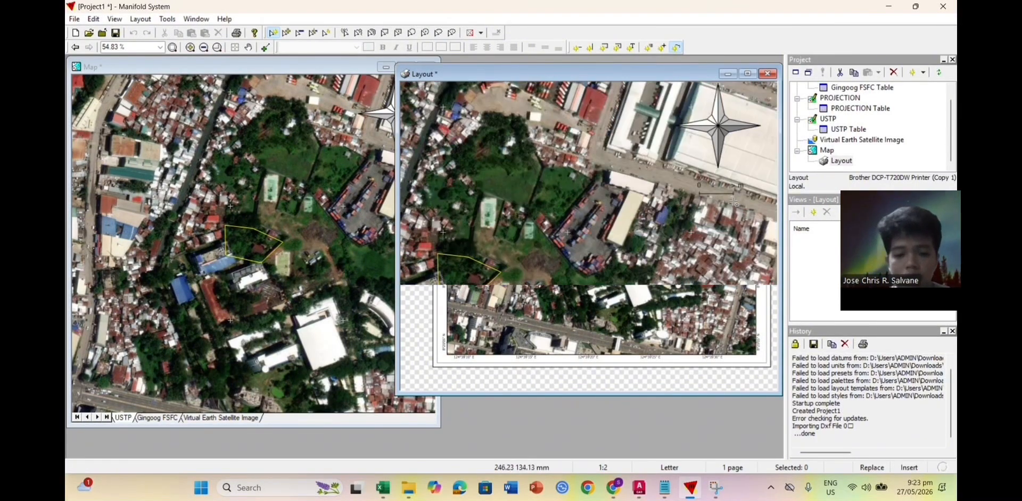
pyautogui.click(717, 191)
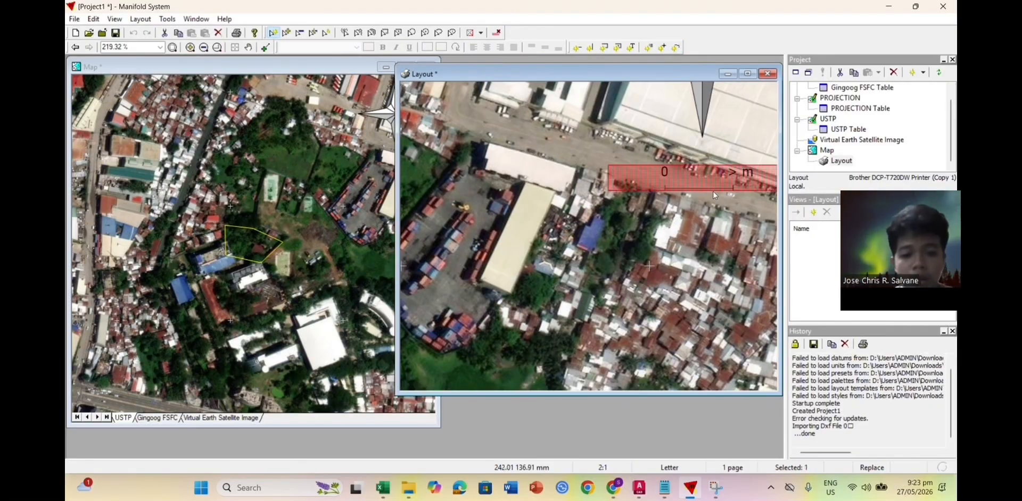
pyautogui.scroll(-2, 717, 193)
pyautogui.scroll(2, 717, 194)
pyautogui.scroll(-1, 719, 196)
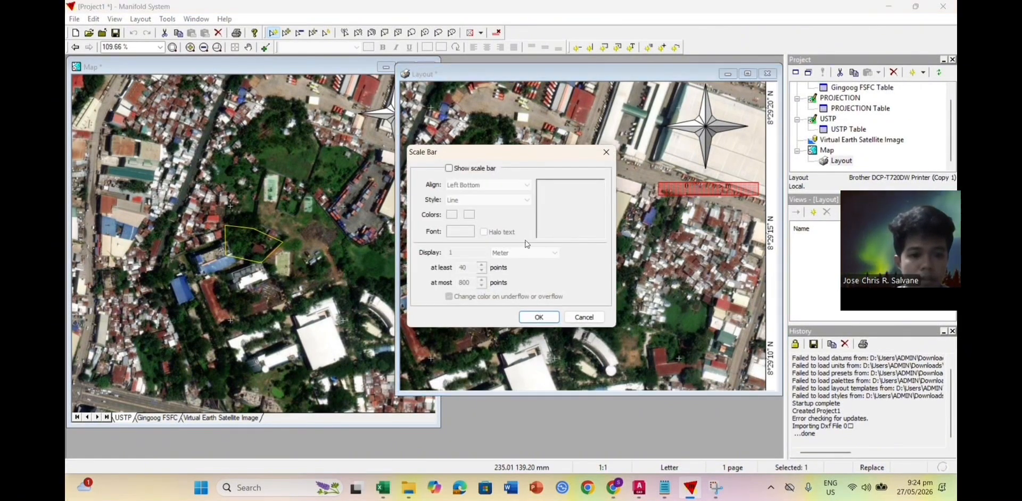
pyautogui.click(605, 153)
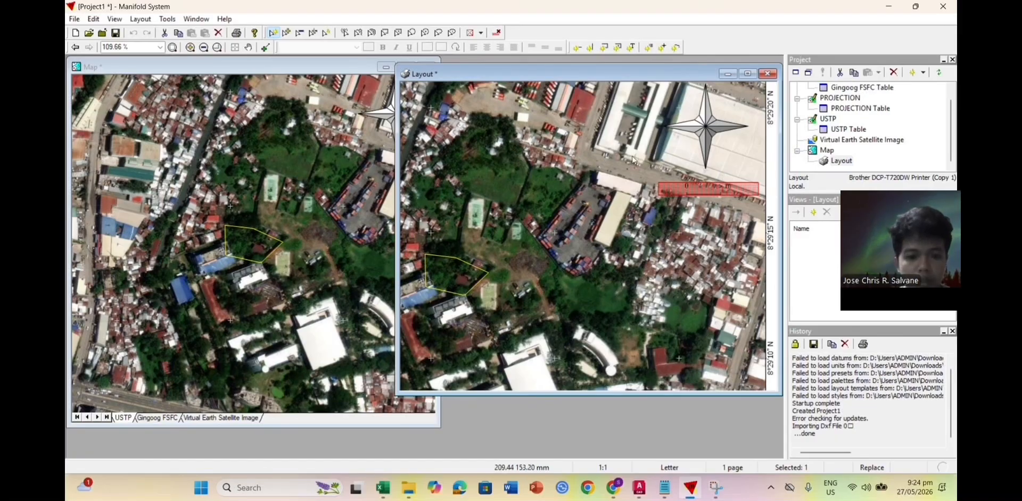
# Step: Delete the misplaced and duplicate scale bars, leaving one scale bar below the north arrow
pyautogui.rightClick(686, 187)
pyautogui.click(719, 240)
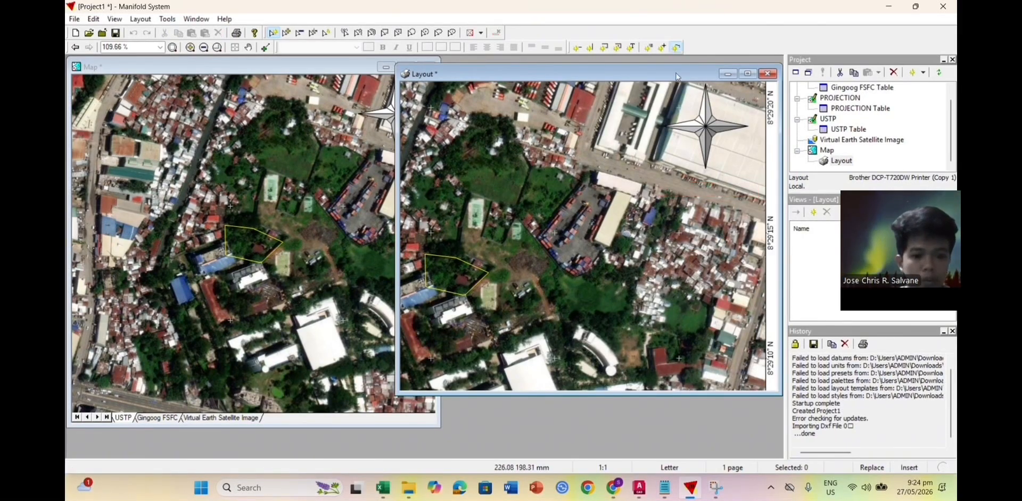
pyautogui.moveTo(652, 175); pyautogui.dragTo(759, 199)
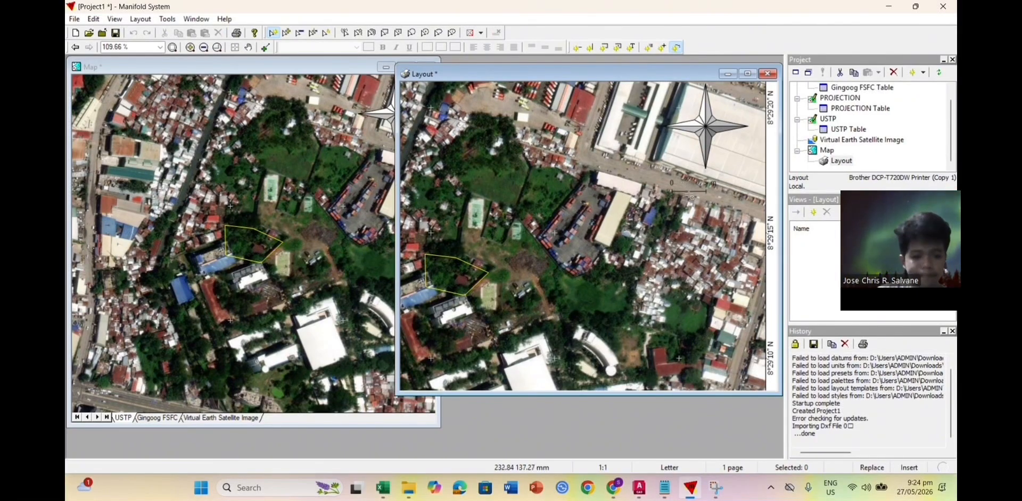
pyautogui.press('Return')
pyautogui.rightClick(666, 181)
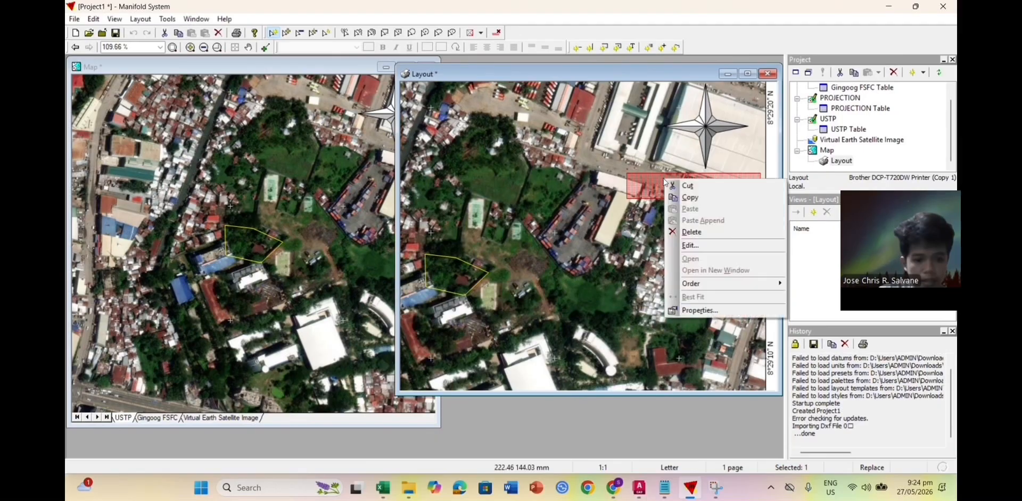
pyautogui.click(701, 233)
pyautogui.scroll(-1, 670, 175)
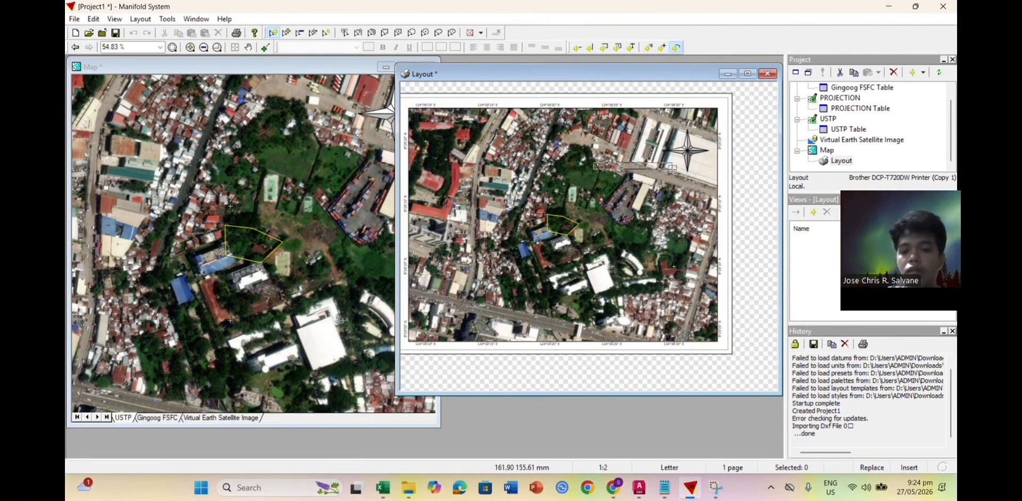
pyautogui.scroll(1, 644, 180)
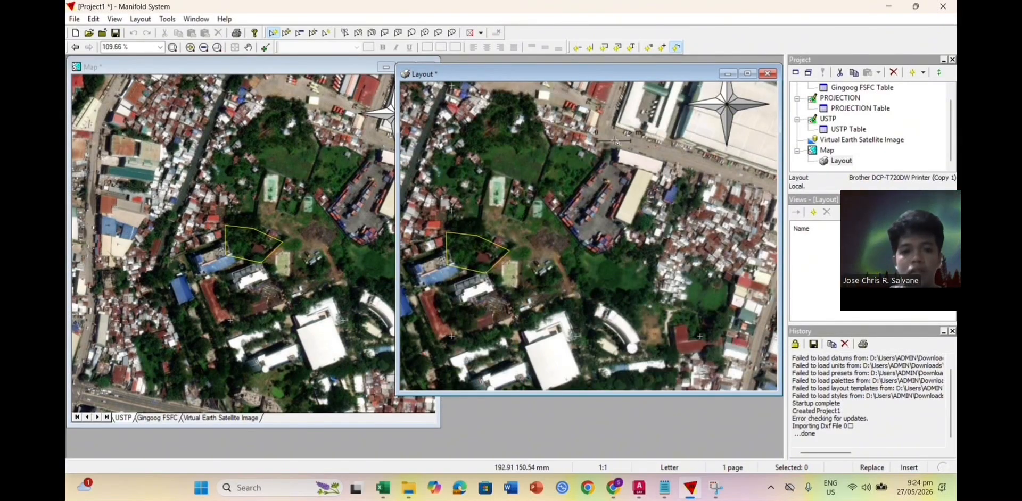
pyautogui.click(608, 139)
# Step: Set the scale bar to Cross bar style displaying a 20 m length
pyautogui.doubleClick(656, 135)
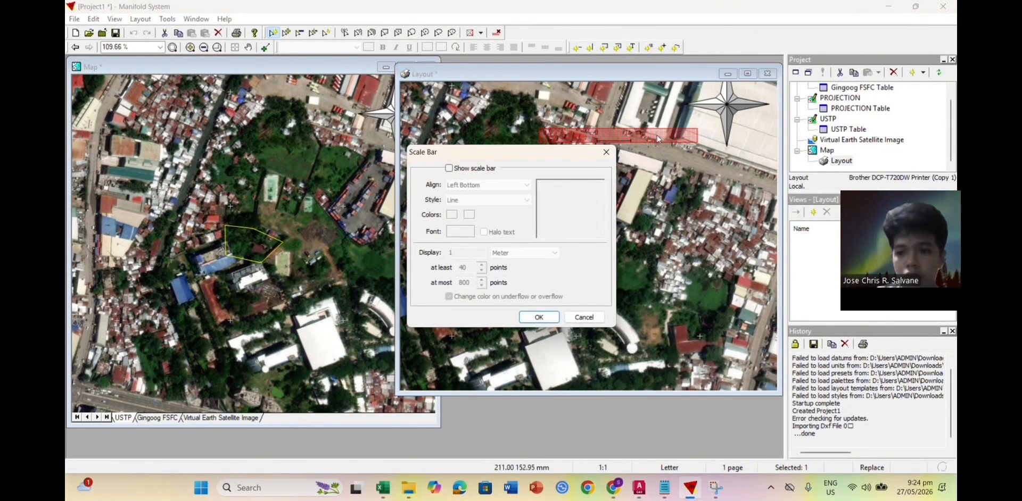
pyautogui.click(610, 155)
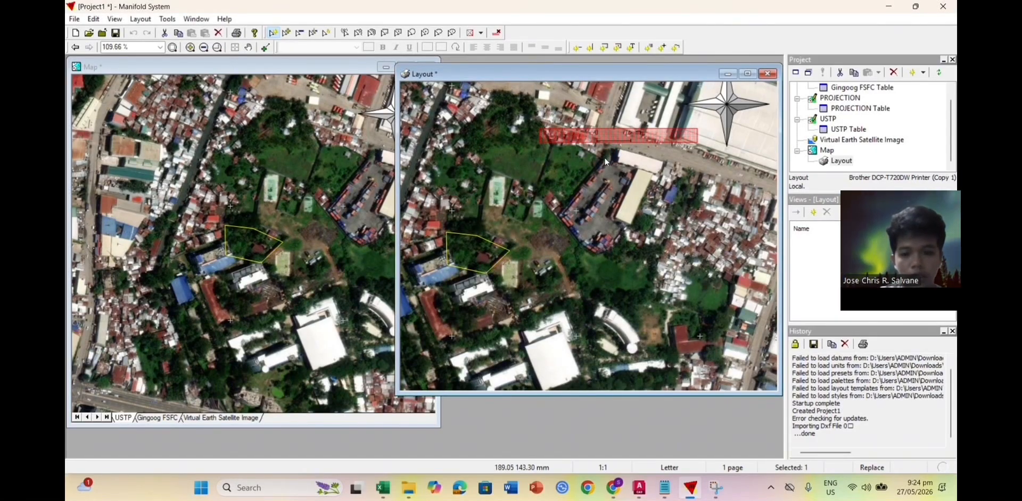
pyautogui.doubleClick(640, 136)
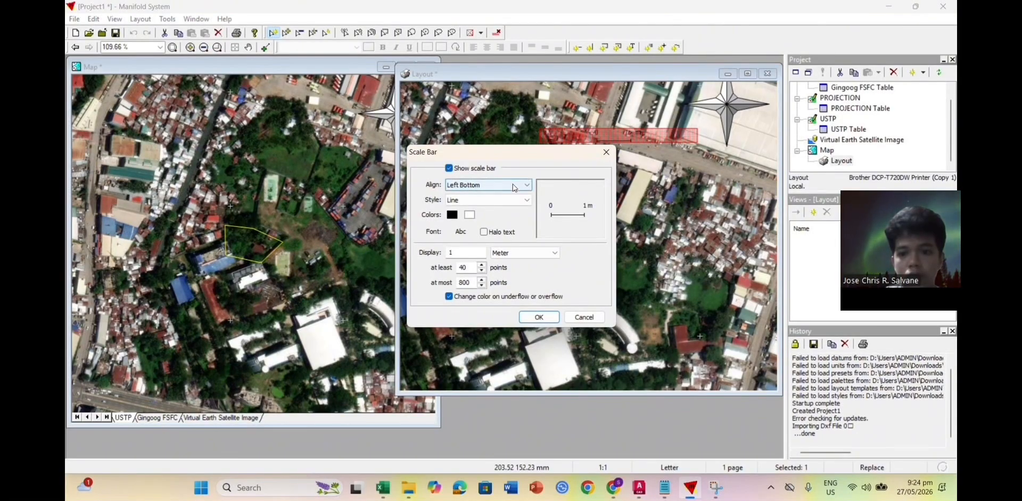
pyautogui.click(511, 200)
pyautogui.click(479, 223)
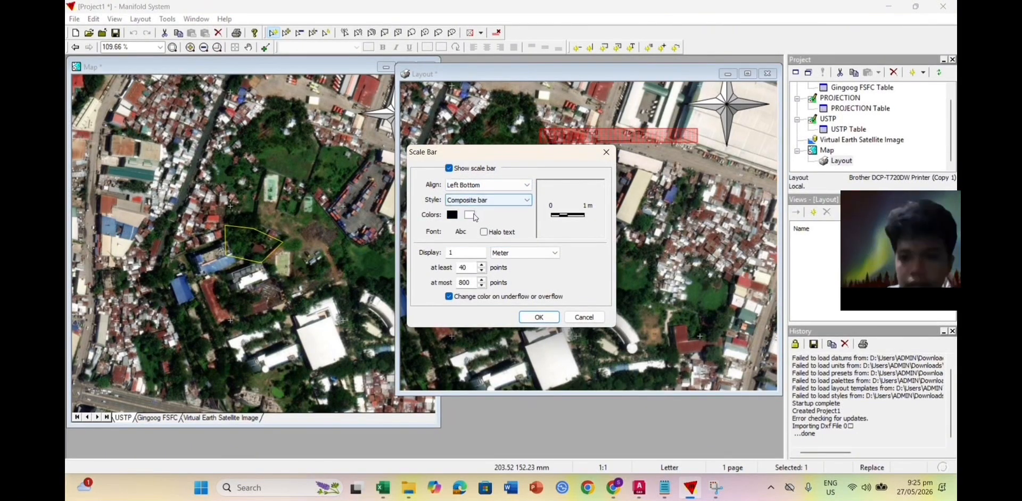
pyautogui.click(473, 215)
pyautogui.click(472, 214)
pyautogui.click(469, 215)
pyautogui.click(506, 213)
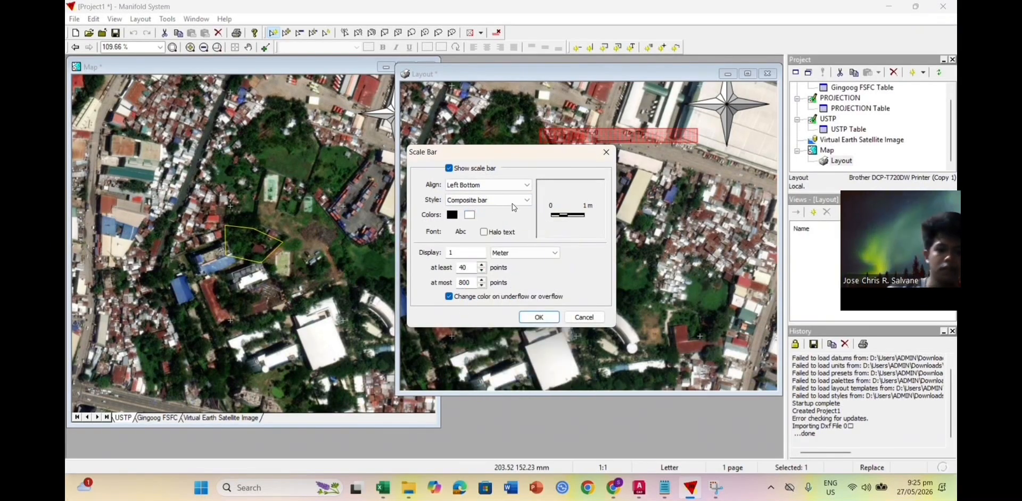
pyautogui.click(511, 202)
pyautogui.click(482, 226)
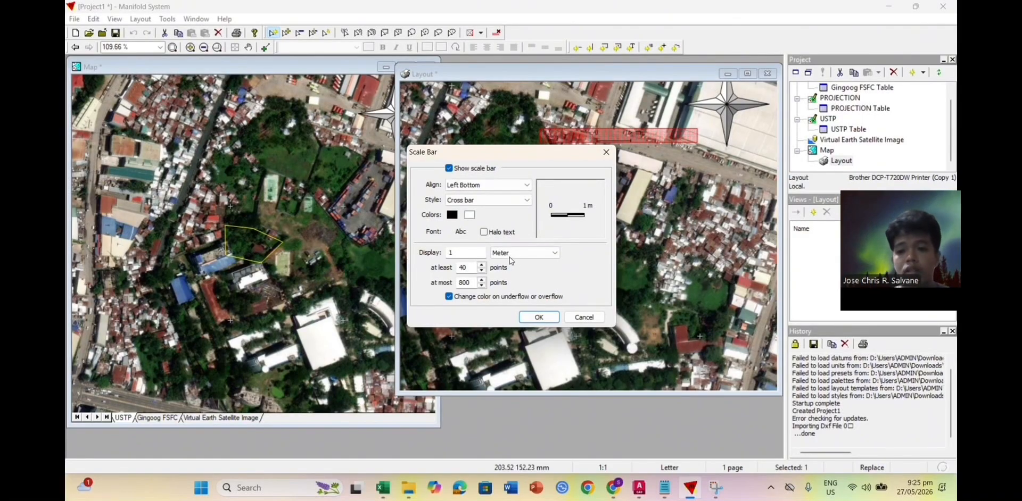
pyautogui.click(471, 254)
pyautogui.press('BackSpace')
pyautogui.write('29')
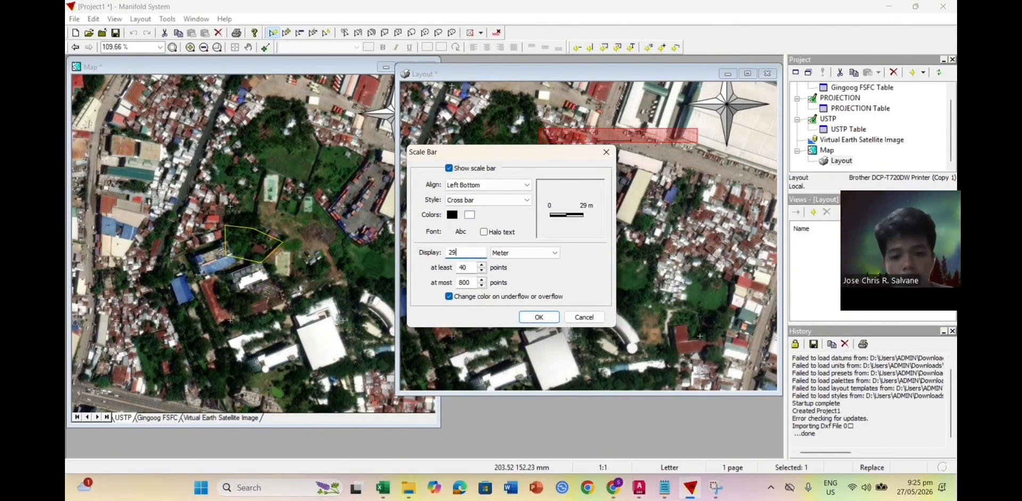
pyautogui.write('0')
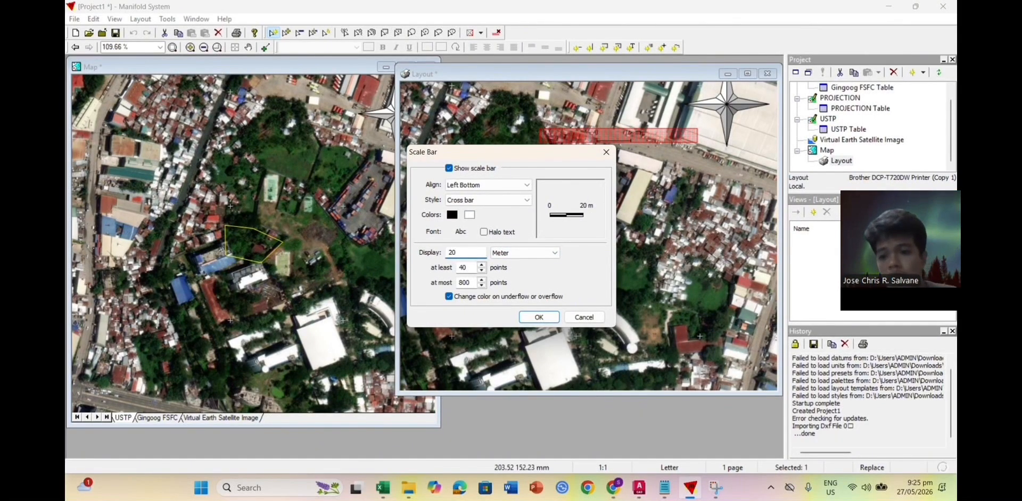
pyautogui.click(539, 316)
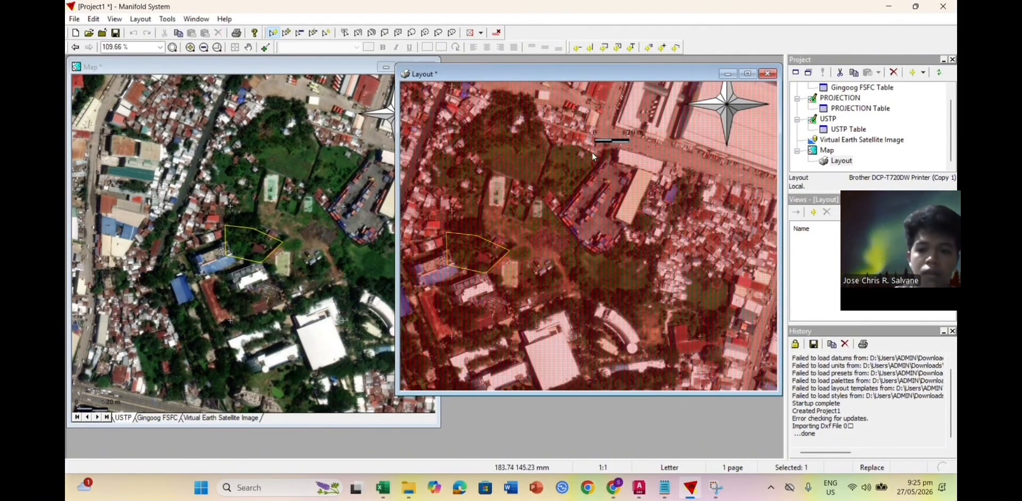
# Step: Pan to the north arrow and 0–20 m scale bar, then reopen the scale bar settings
pyautogui.scroll(-3, 621, 146)
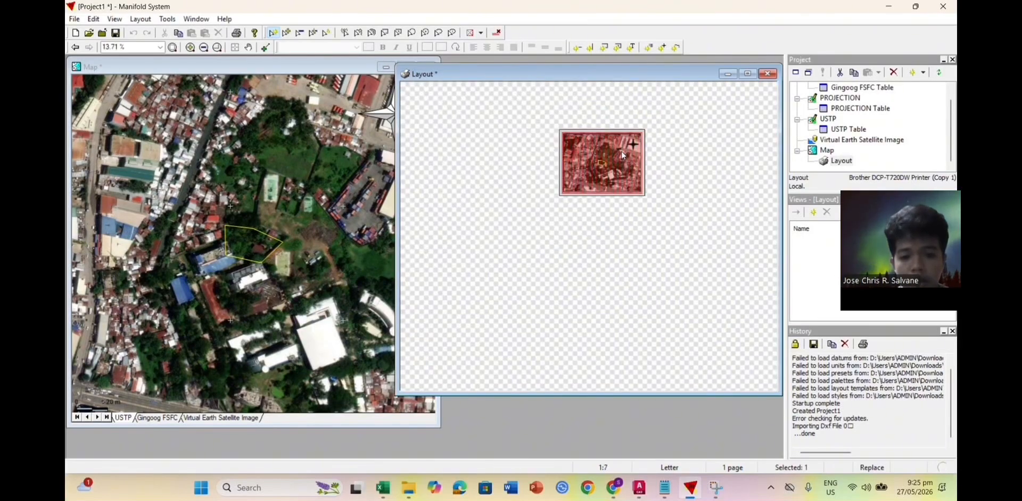
pyautogui.scroll(4, 626, 173)
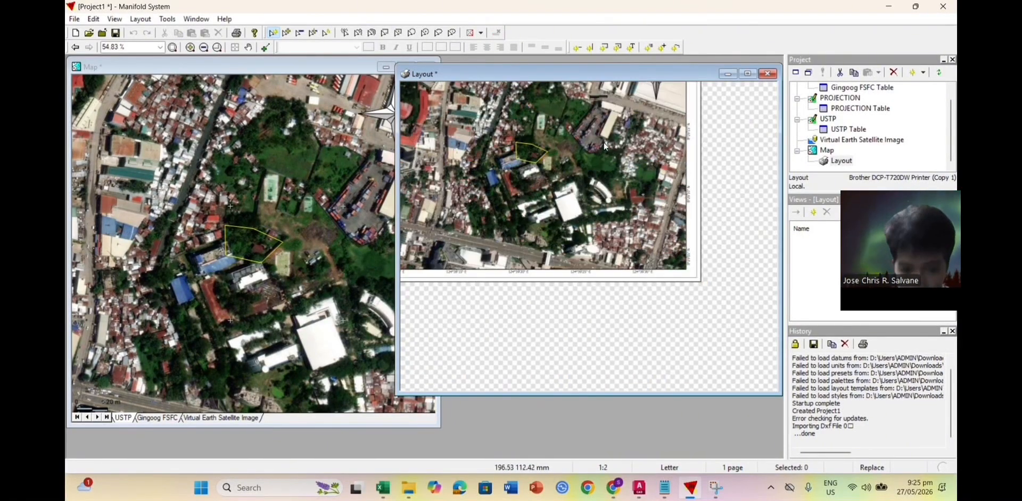
pyautogui.scroll(-1, 597, 116)
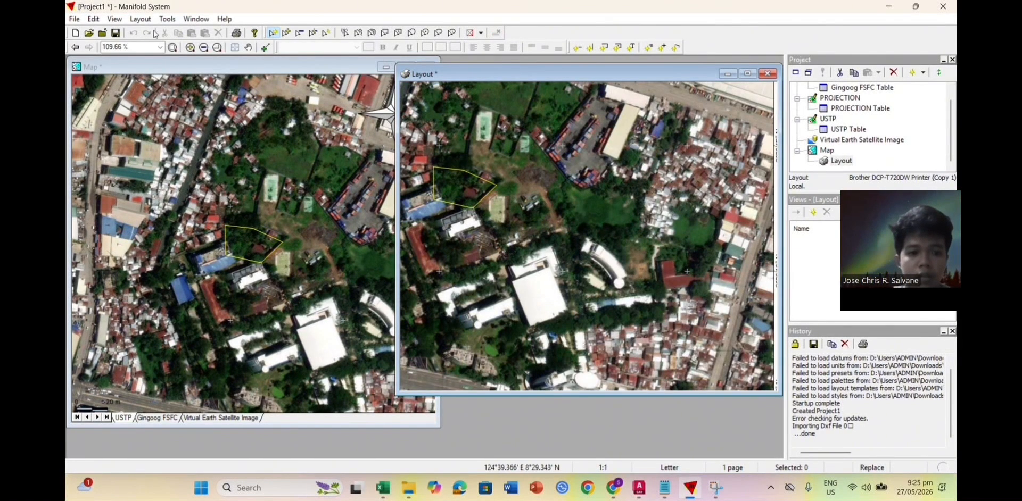
pyautogui.click(248, 48)
pyautogui.moveTo(617, 204); pyautogui.dragTo(597, 277)
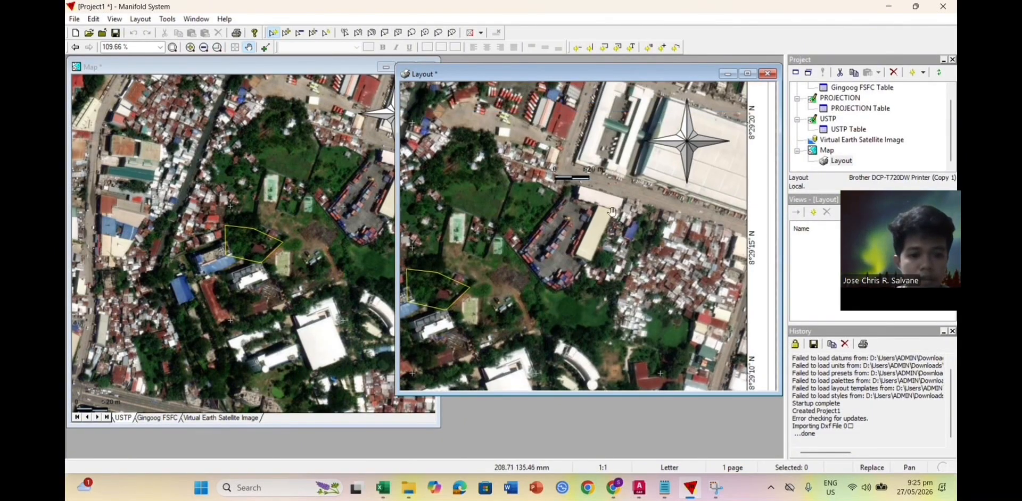
pyautogui.moveTo(598, 179); pyautogui.dragTo(577, 230)
pyautogui.scroll(1, 577, 230)
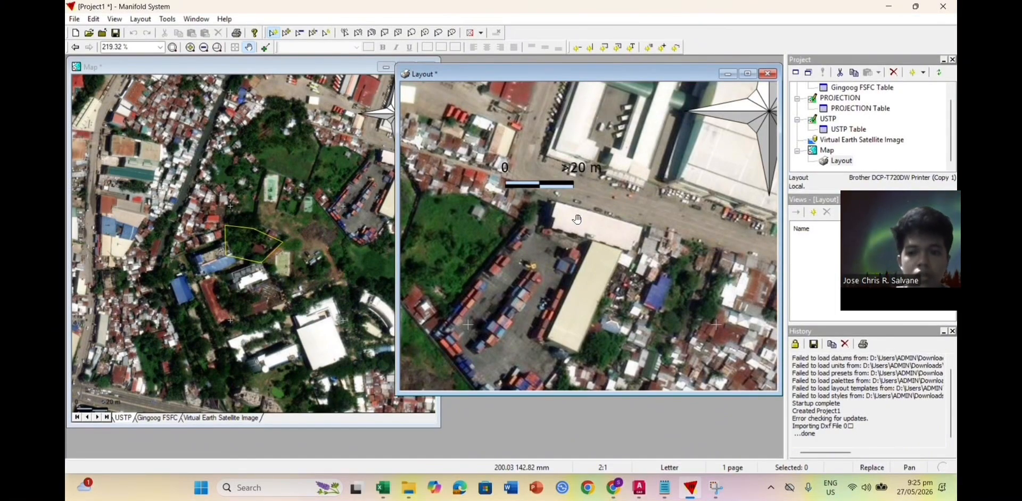
pyautogui.doubleClick(554, 185)
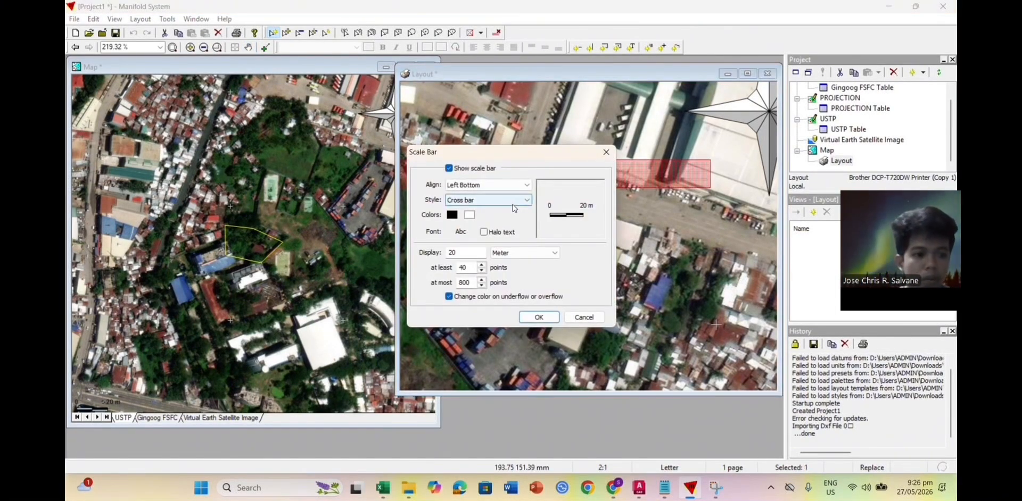
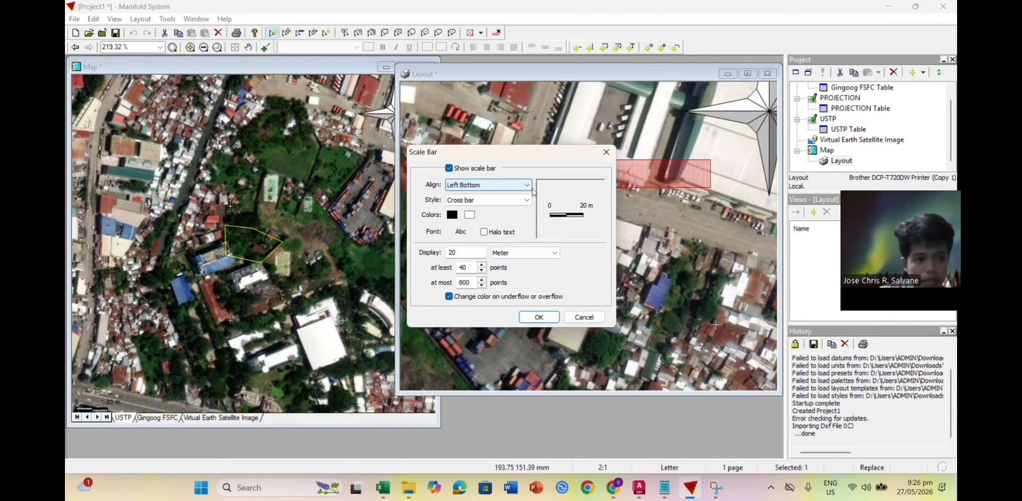
# Step: Insert the 20 m cross-bar scale bar onto the layout
pyautogui.click(535, 317)
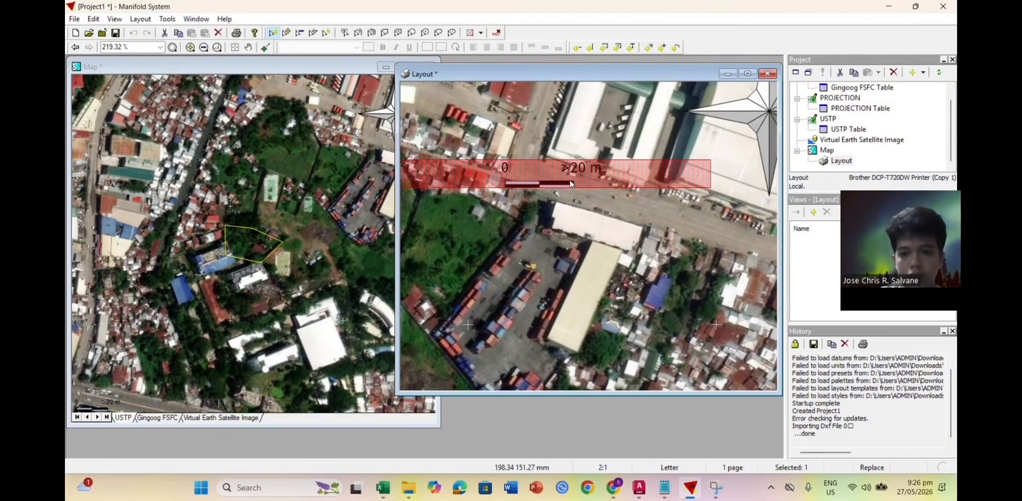
# Step: Drag the scale bar down and right toward the north arrow
pyautogui.keyDown('ctrl'); pyautogui.keyDown('alt'); pyautogui.click(609, 181); pyautogui.keyUp('alt'); pyautogui.keyUp('ctrl')
pyautogui.scroll(-1, 609, 180)
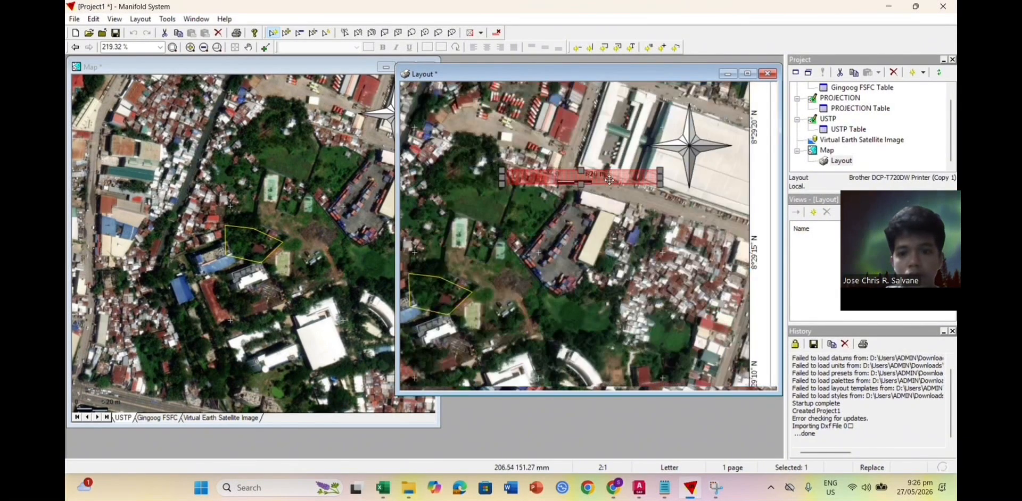
pyautogui.scroll(-2, 609, 180)
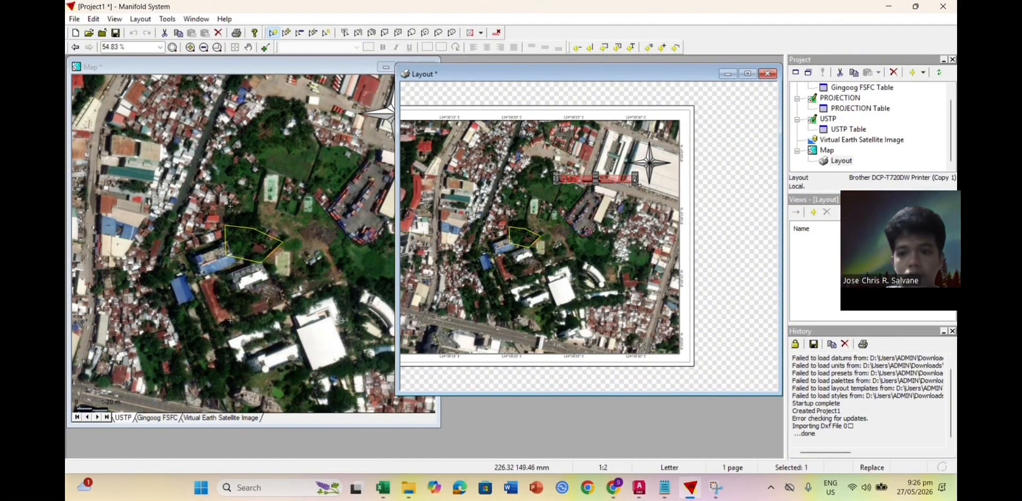
pyautogui.scroll(3, 636, 184)
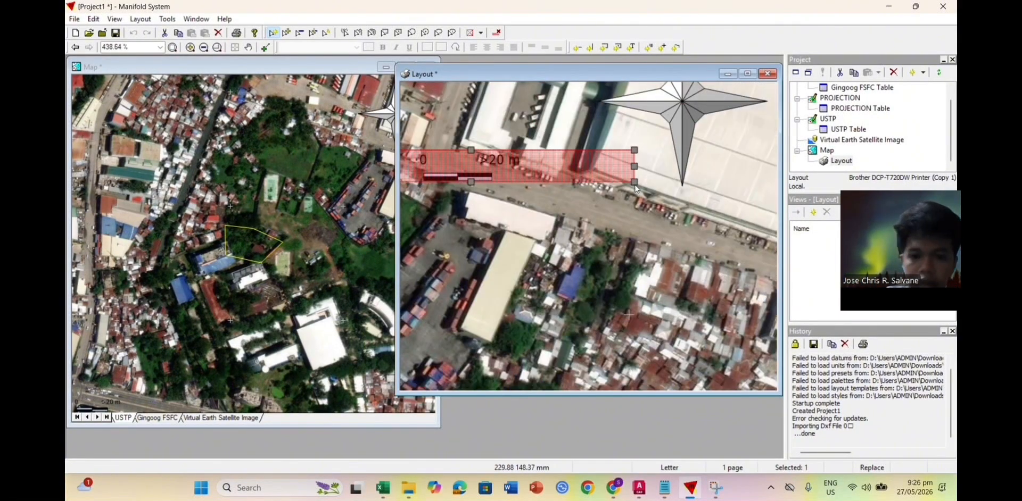
pyautogui.moveTo(621, 178); pyautogui.dragTo(730, 222)
pyautogui.scroll(-2, 764, 221)
pyautogui.scroll(1, 756, 221)
pyautogui.scroll(-1, 726, 227)
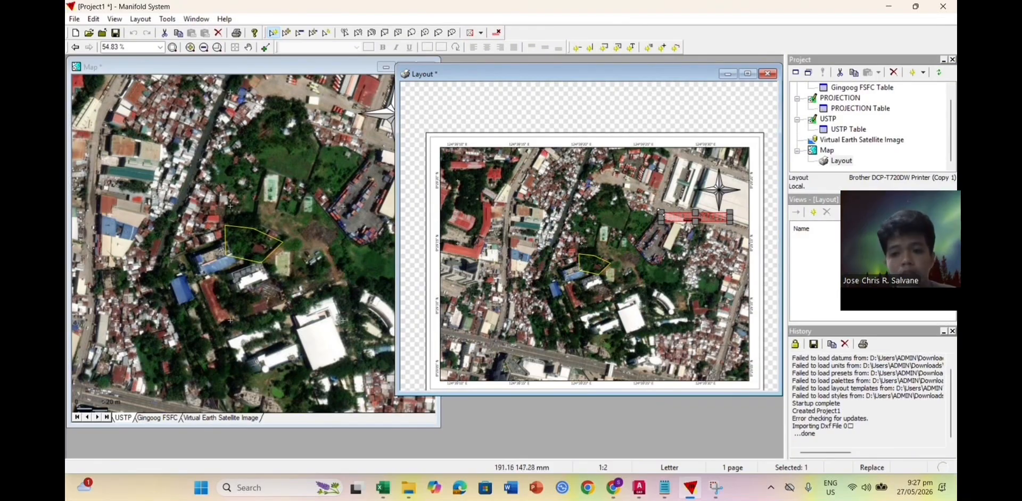
pyautogui.scroll(2, 670, 216)
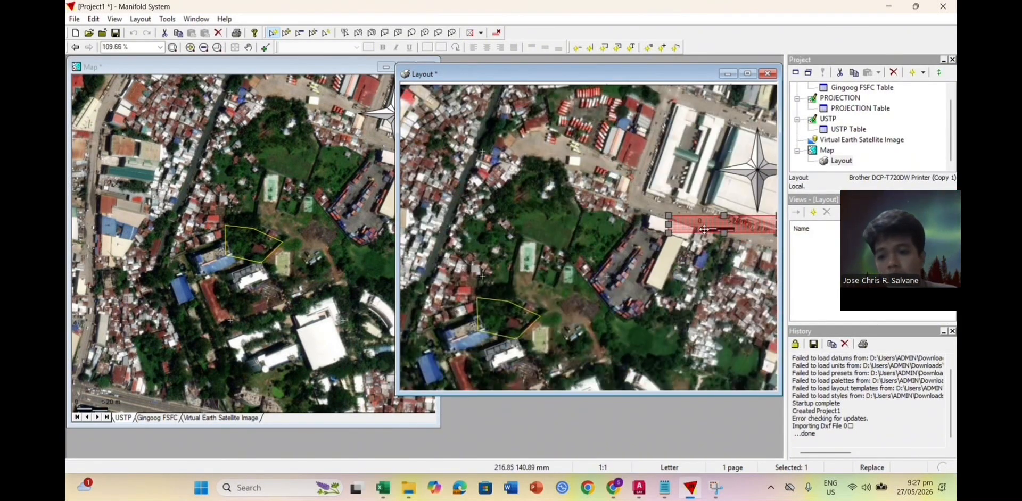
pyautogui.scroll(-1, 710, 231)
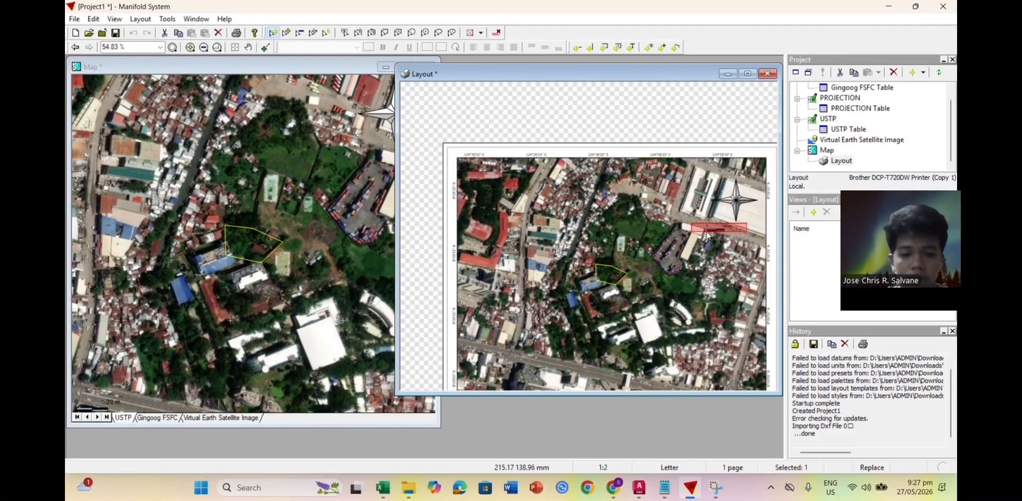
pyautogui.scroll(-1, 707, 234)
pyautogui.scroll(2, 697, 237)
pyautogui.scroll(-1, 688, 239)
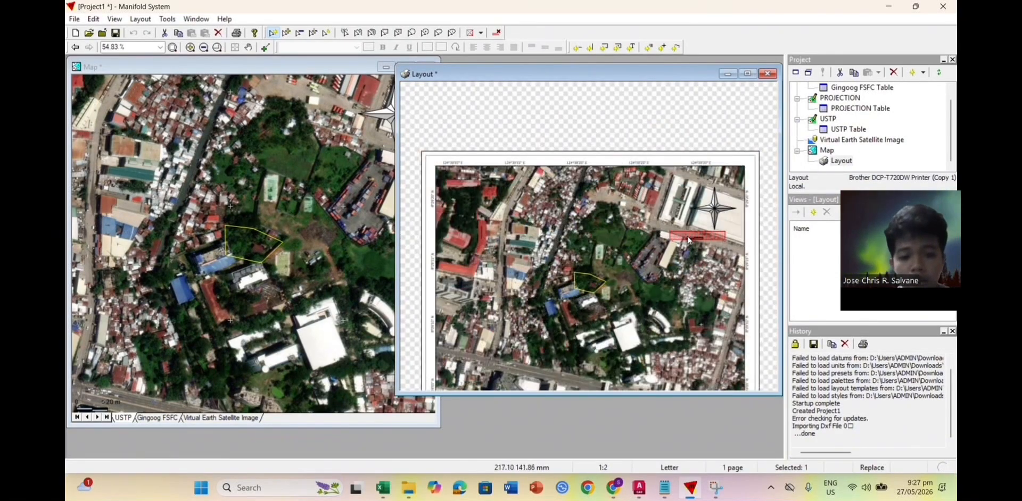
pyautogui.scroll(1, 692, 244)
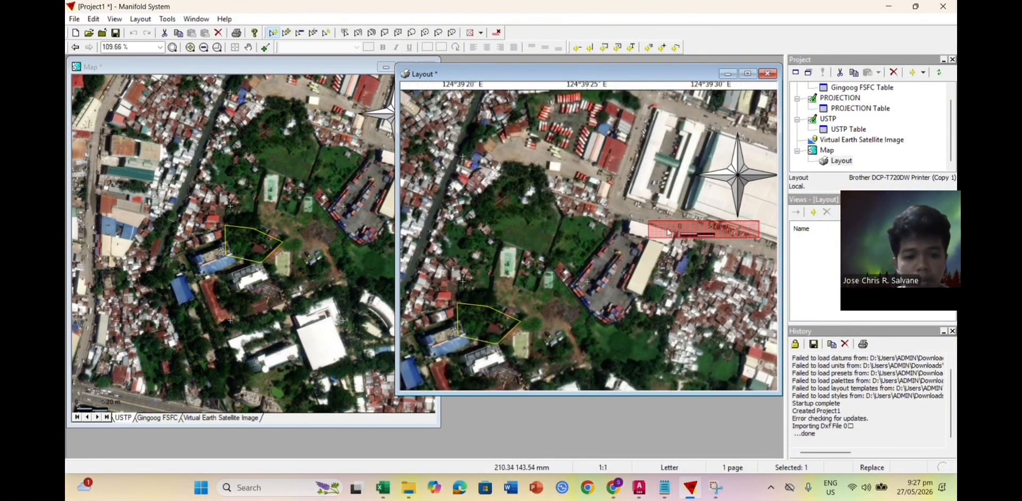
# Step: Lengthen the scale bar leftward, nudge it lower, and pan the page back into view
pyautogui.moveTo(640, 230); pyautogui.dragTo(580, 240)
pyautogui.scroll(2, 620, 241)
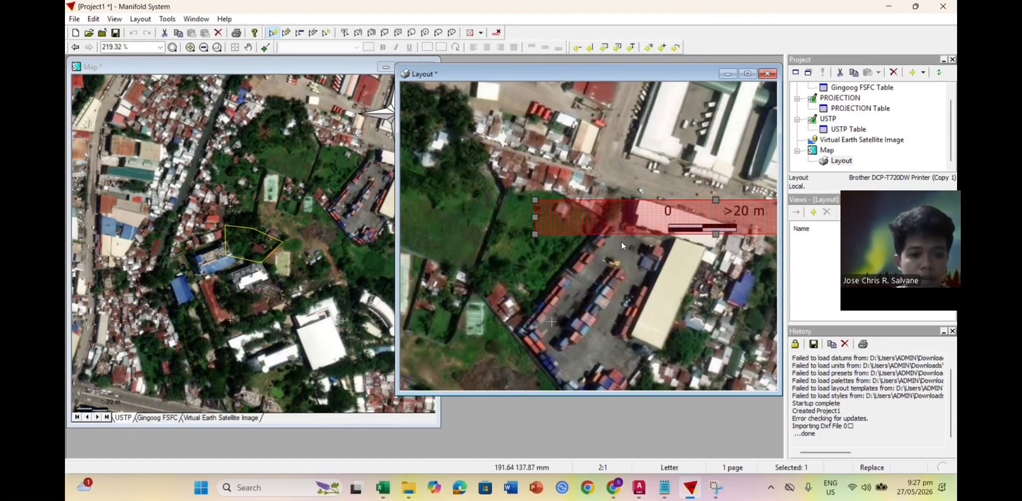
pyautogui.scroll(-2, 662, 242)
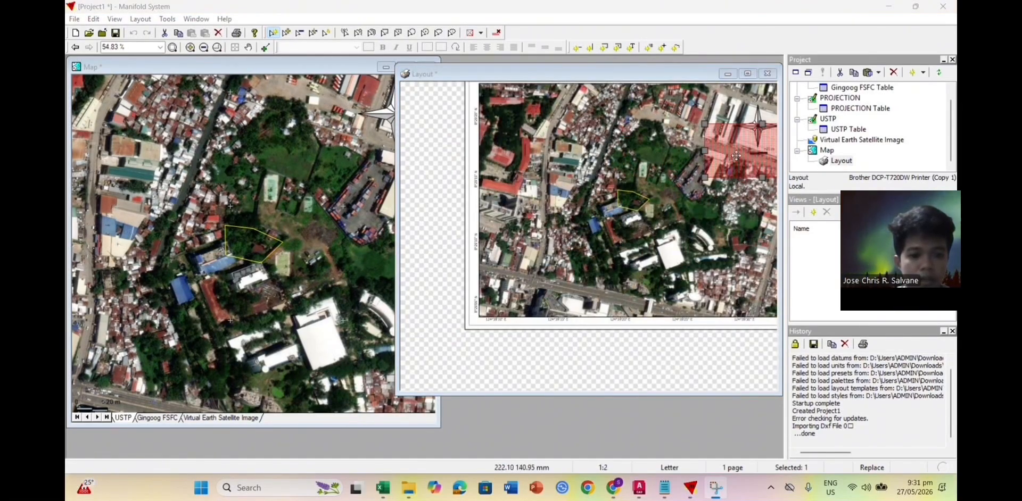
pyautogui.moveTo(730, 153); pyautogui.dragTo(728, 154)
pyautogui.click(719, 207)
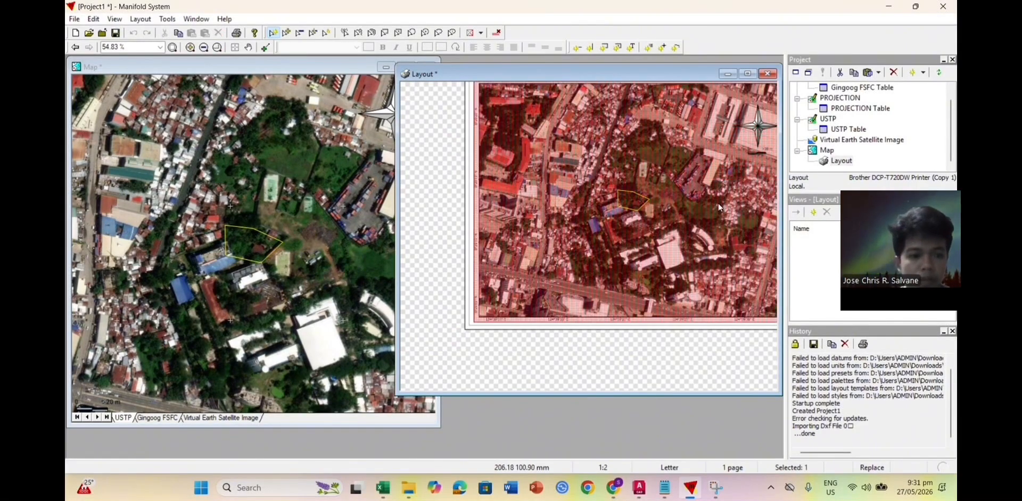
pyautogui.click(600, 346)
pyautogui.scroll(-1, 650, 246)
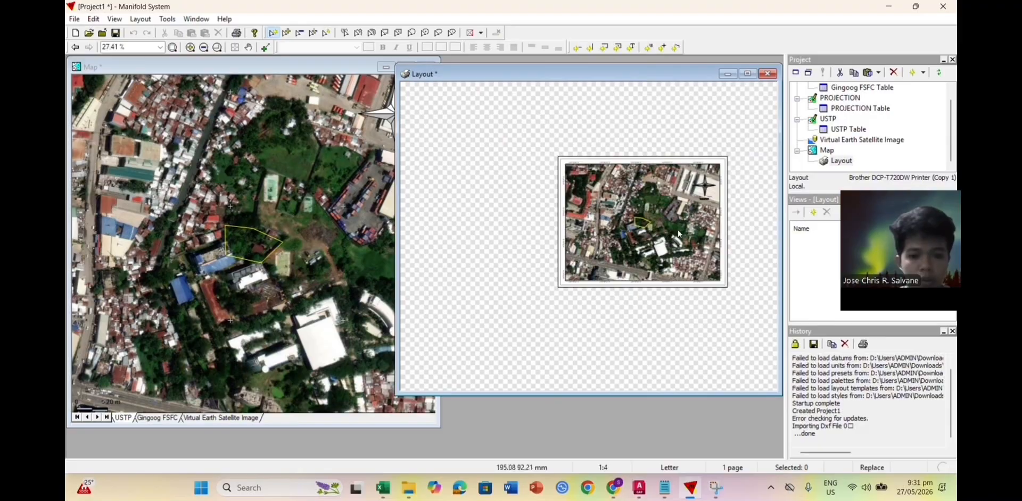
pyautogui.click(248, 47)
pyautogui.moveTo(669, 243); pyautogui.dragTo(634, 251)
pyautogui.scroll(1, 634, 250)
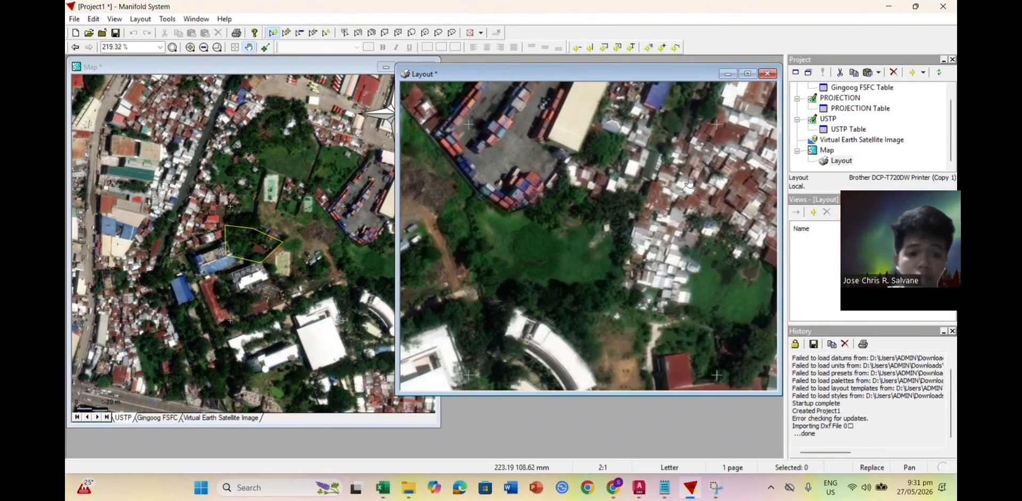
pyautogui.scroll(2, 658, 206)
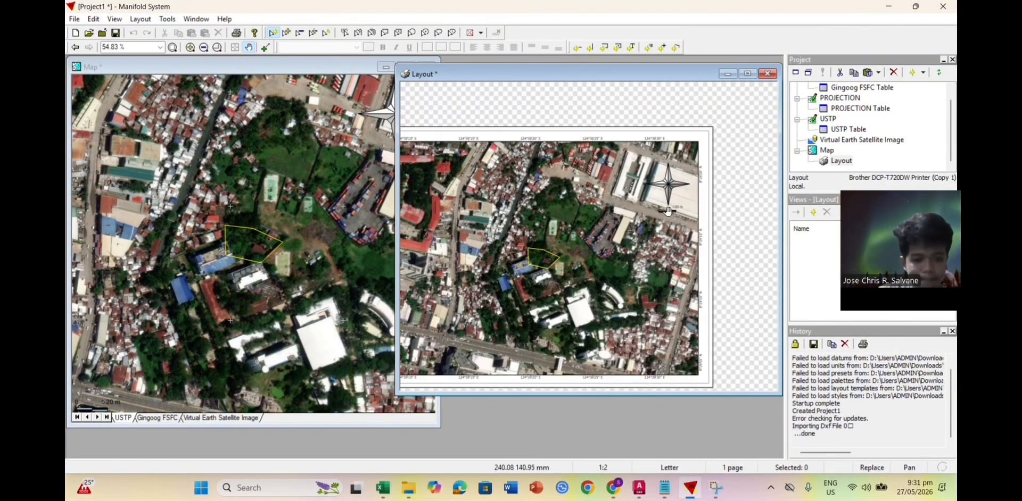
pyautogui.scroll(-1, 671, 204)
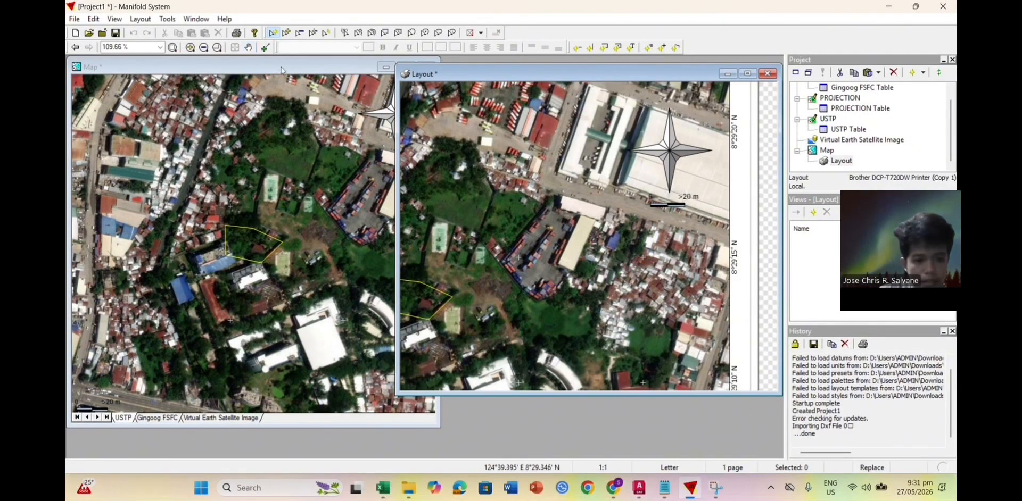
# Step: Fine-tune the scale bar's position just beneath the north arrow
pyautogui.doubleClick(651, 205)
pyautogui.press('Escape')
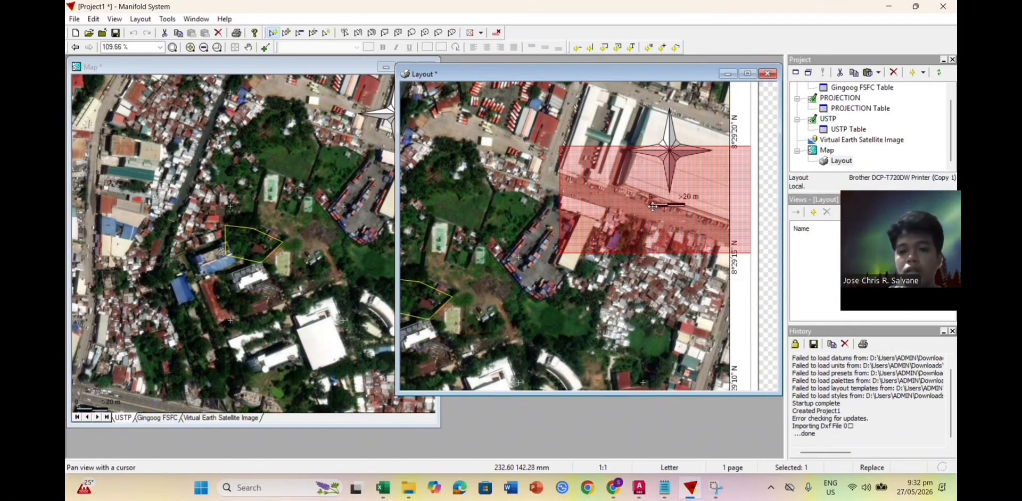
pyautogui.moveTo(653, 206); pyautogui.dragTo(654, 207)
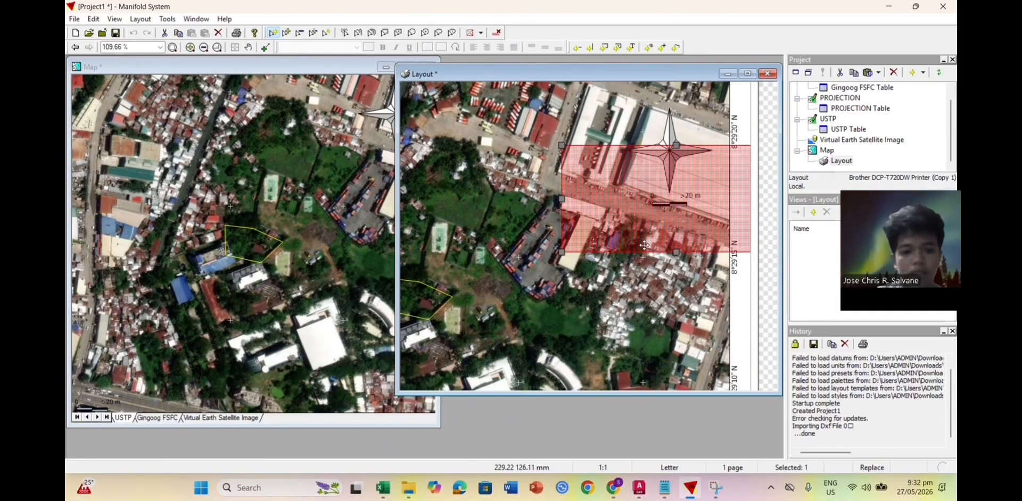
pyautogui.click(652, 298)
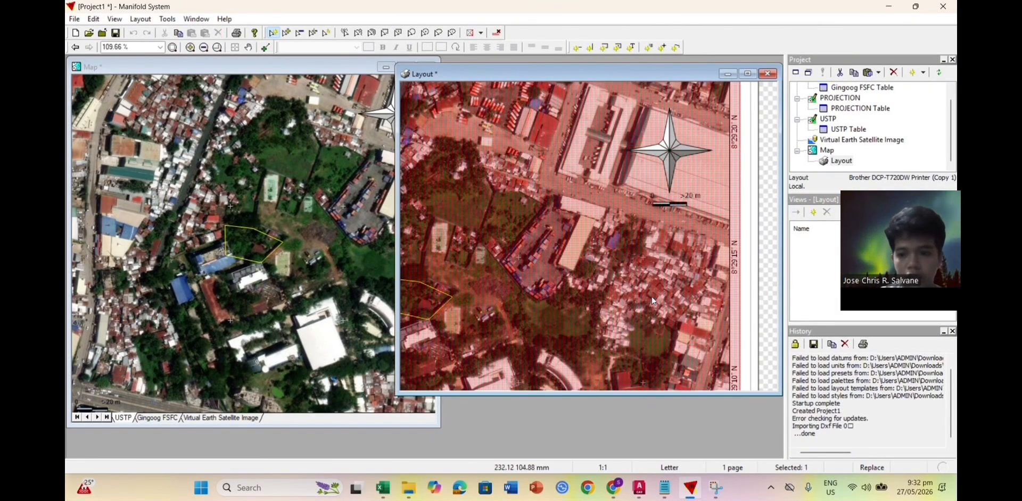
pyautogui.click(764, 243)
pyautogui.scroll(-1, 766, 253)
pyautogui.click(765, 256)
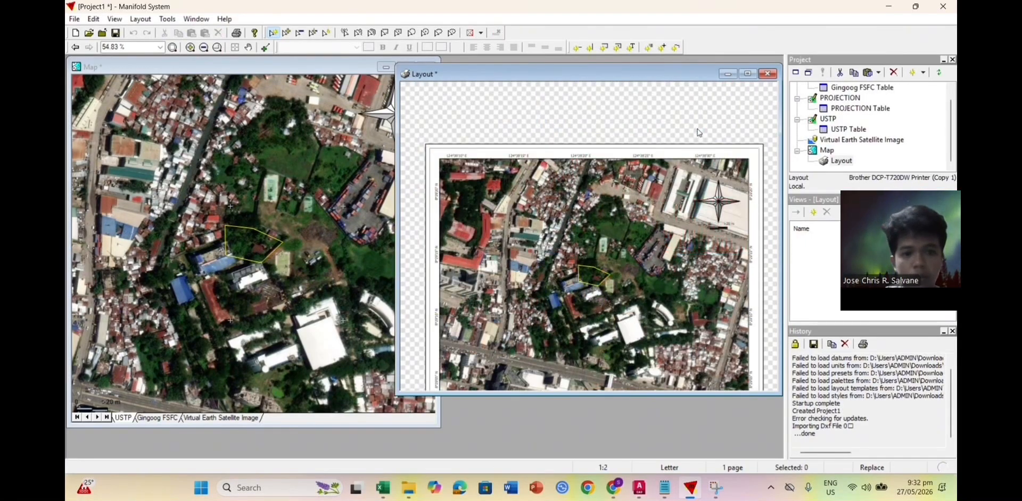
pyautogui.scroll(1, 708, 227)
pyautogui.scroll(-1, 732, 225)
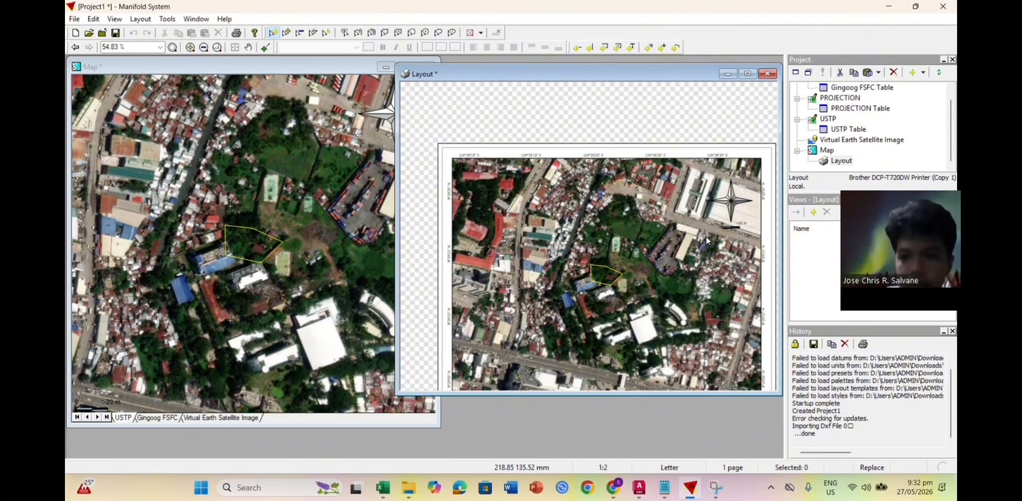
# Step: Change the scale bar's display length from 20 to 50 m
pyautogui.doubleClick(711, 235)
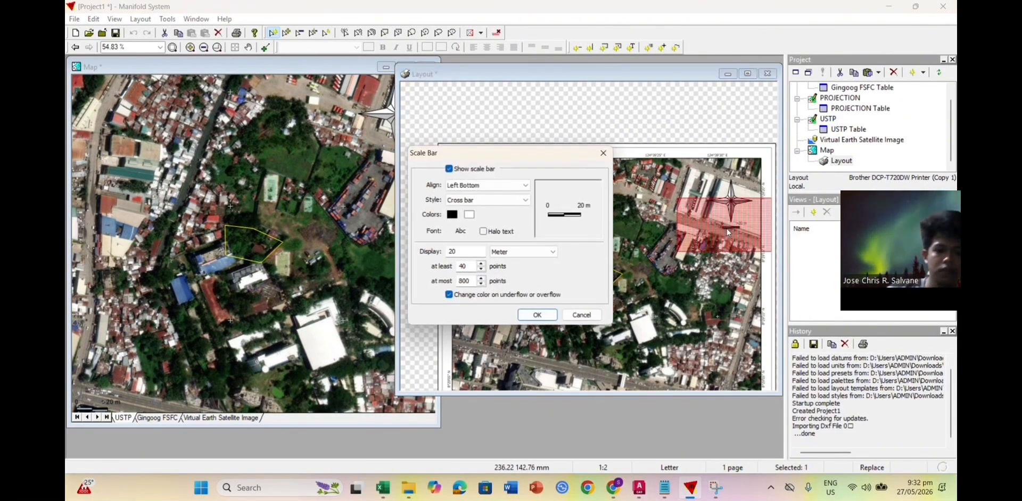
pyautogui.doubleClick(464, 253)
pyautogui.write('50')
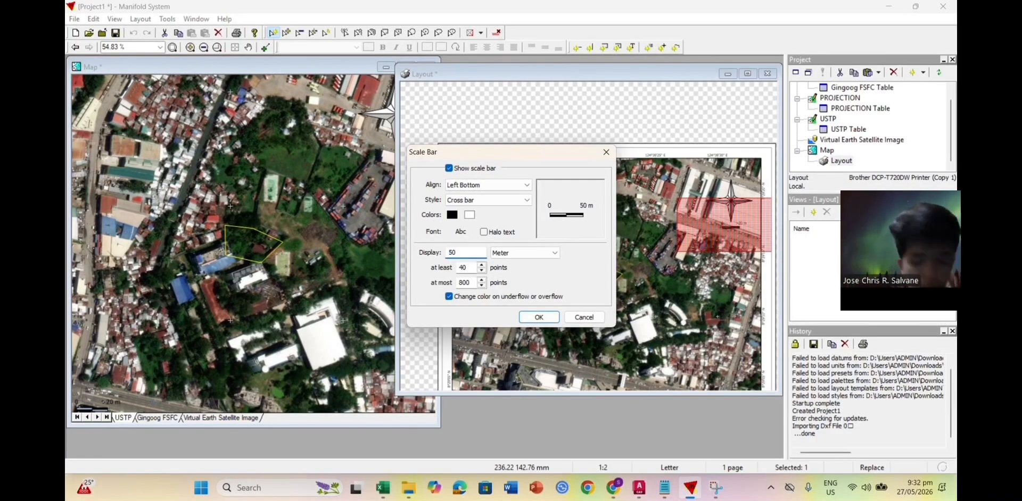
pyautogui.click(530, 319)
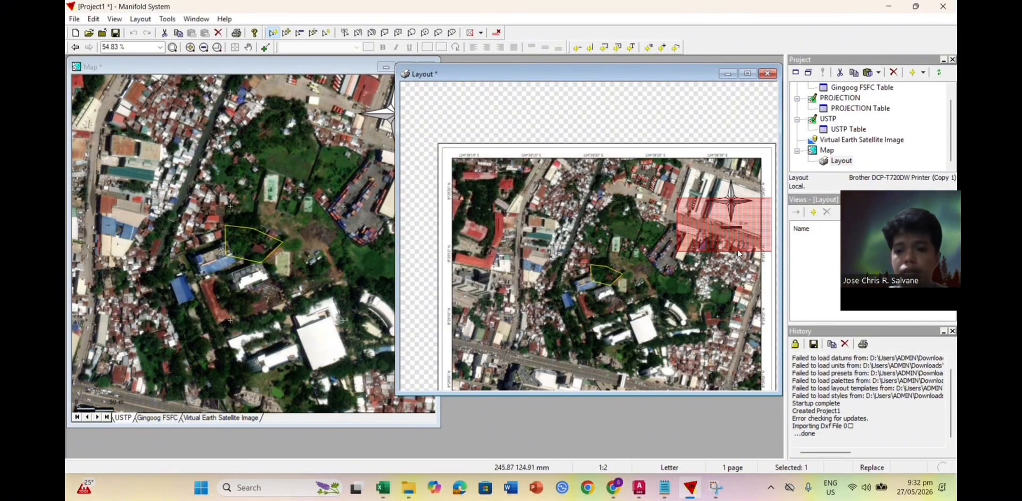
pyautogui.click(685, 124)
pyautogui.scroll(1, 723, 226)
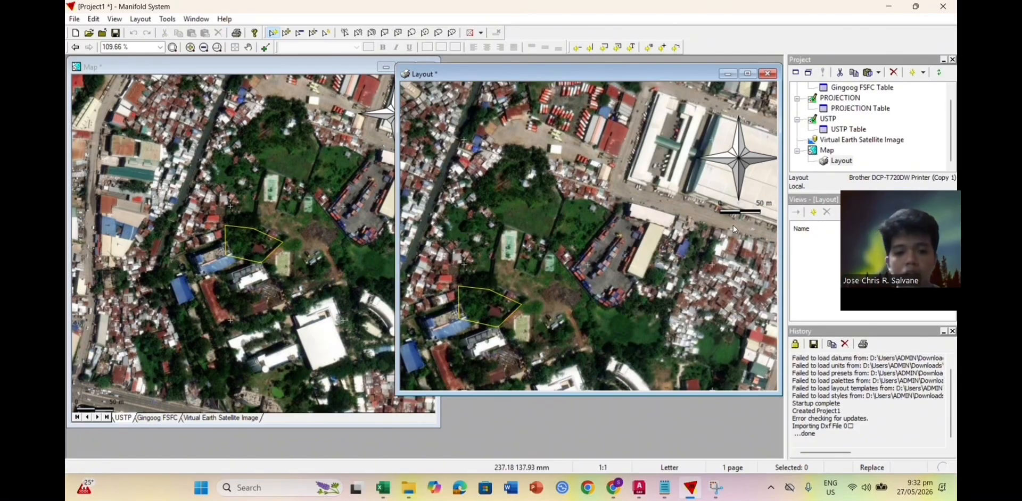
pyautogui.scroll(-1, 733, 225)
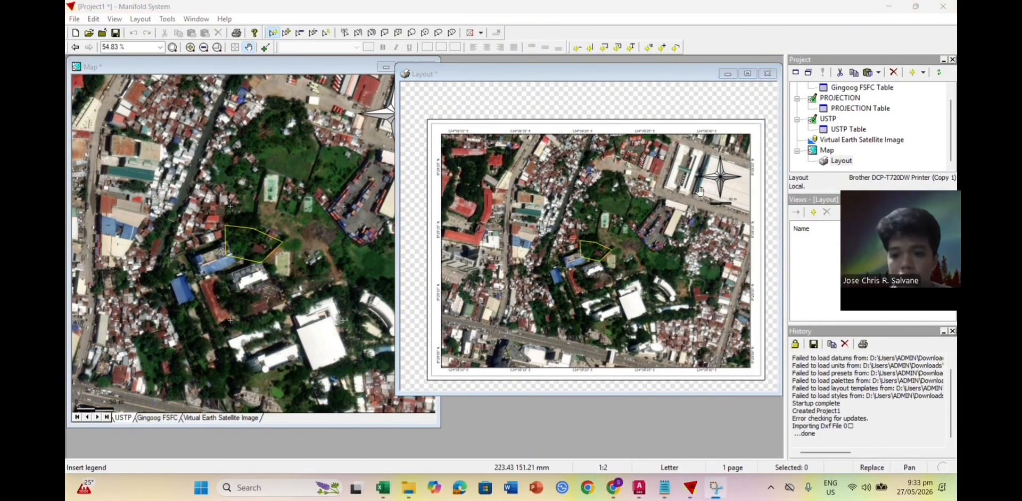
pyautogui.scroll(1, 699, 200)
# Step: Place a legend of USTP, Gingoog FSFC and Virtual Earth Satellite Image, then open its settings
pyautogui.scroll(-1, 721, 218)
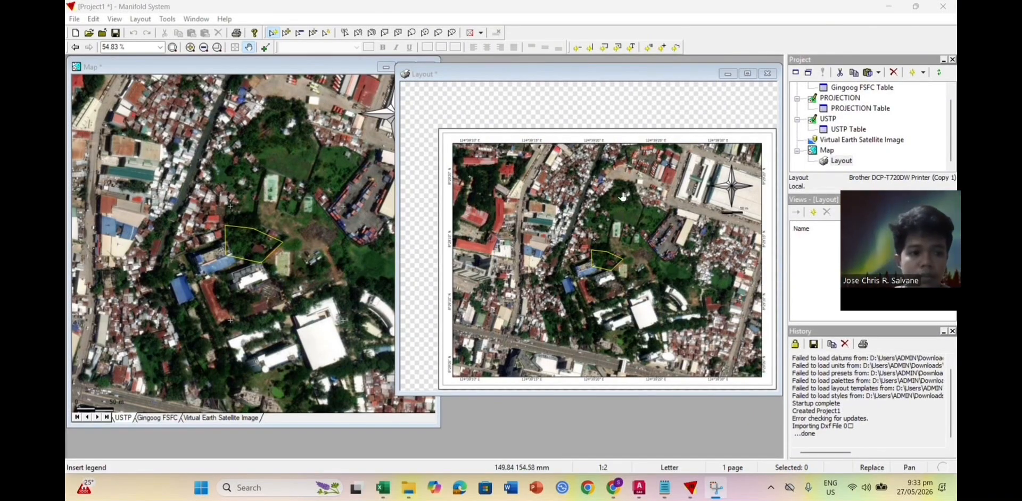
pyautogui.click(647, 49)
pyautogui.click(647, 49)
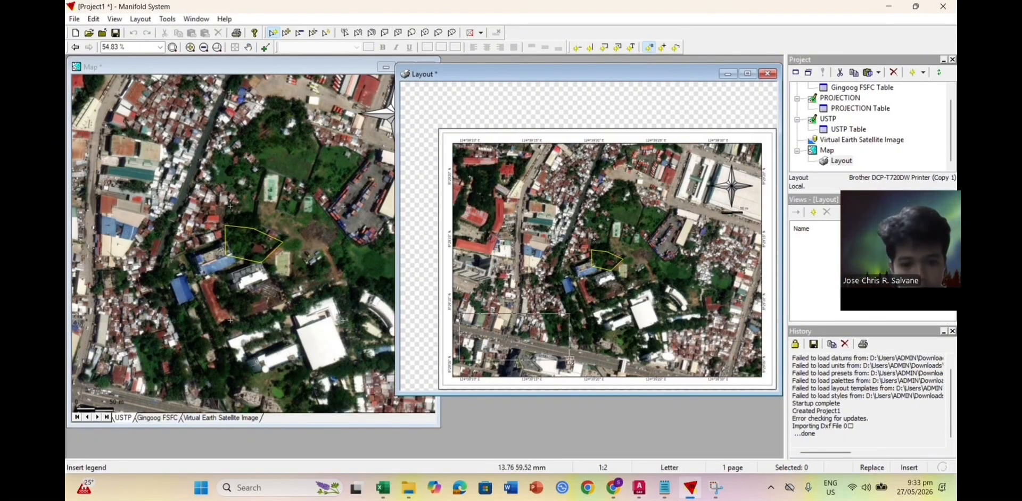
pyautogui.doubleClick(528, 332)
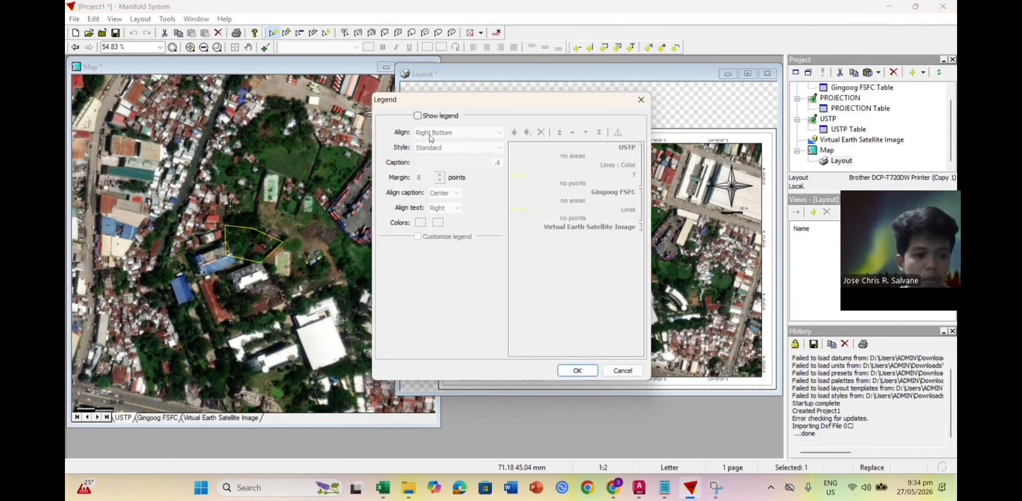
# Step: Show the legend with caption LEGEND and turn on Customize legend
pyautogui.click(419, 116)
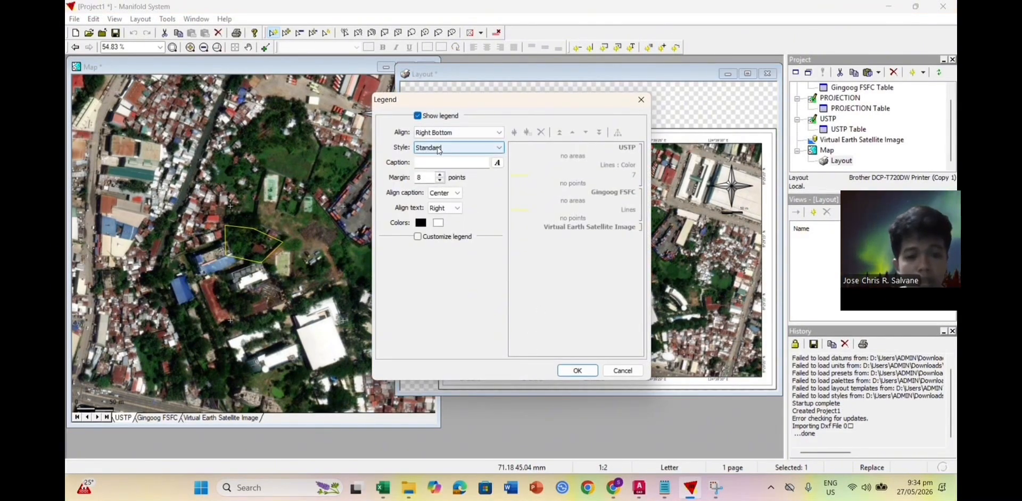
pyautogui.click(446, 163)
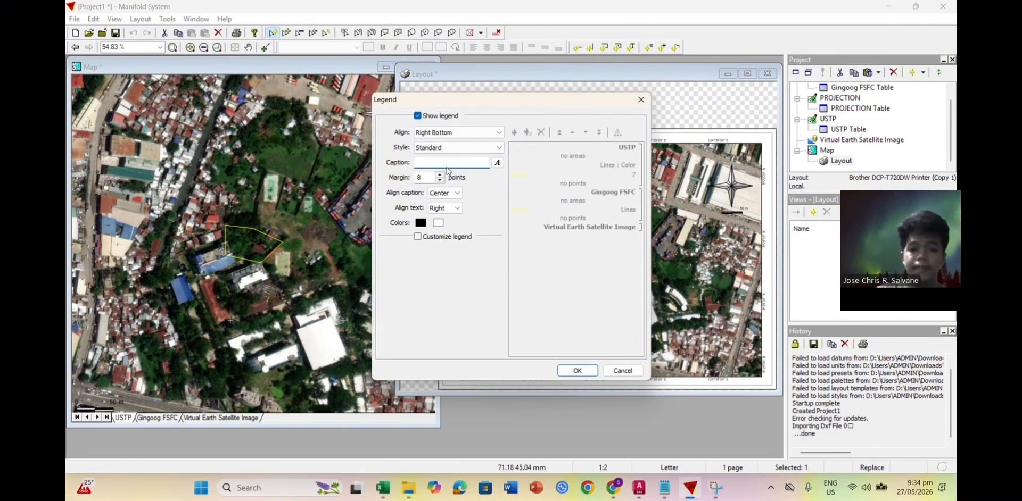
pyautogui.write('lEGEND')
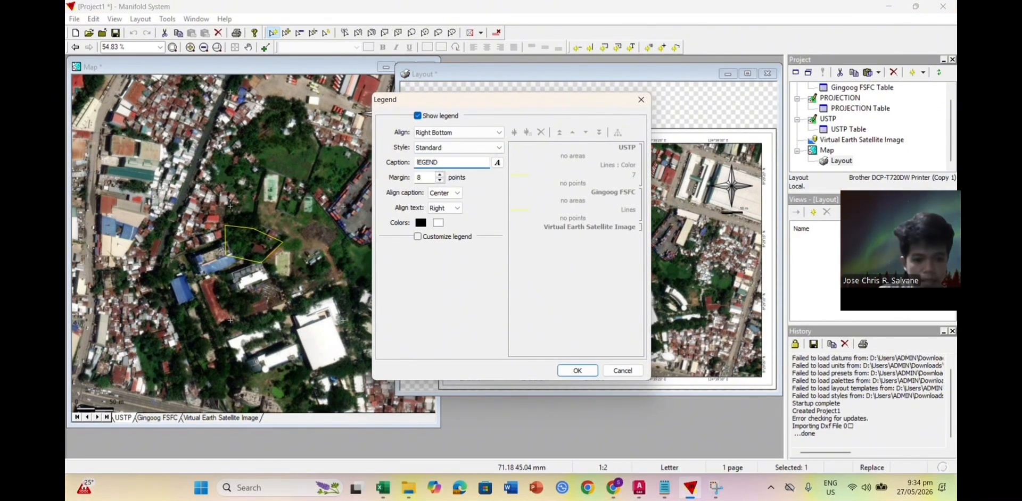
pyautogui.write('LEGEND')
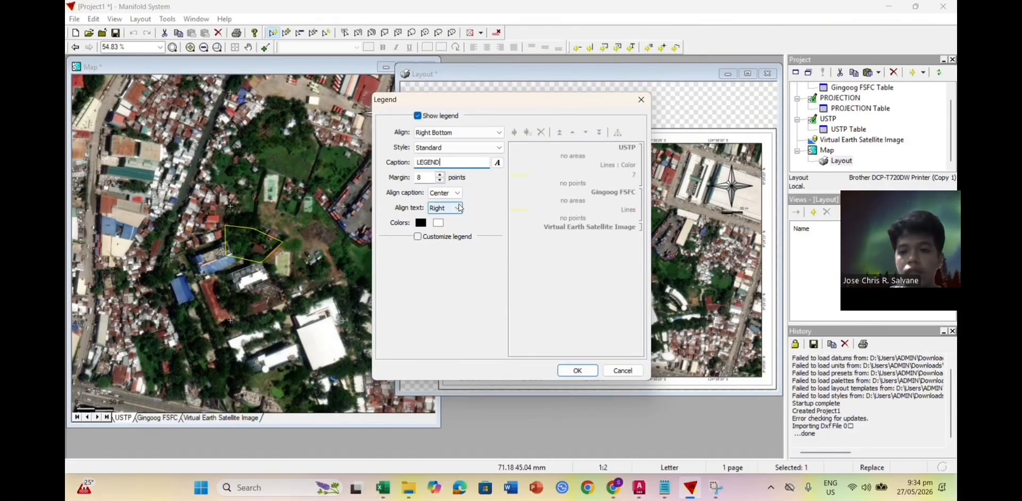
pyautogui.click(417, 236)
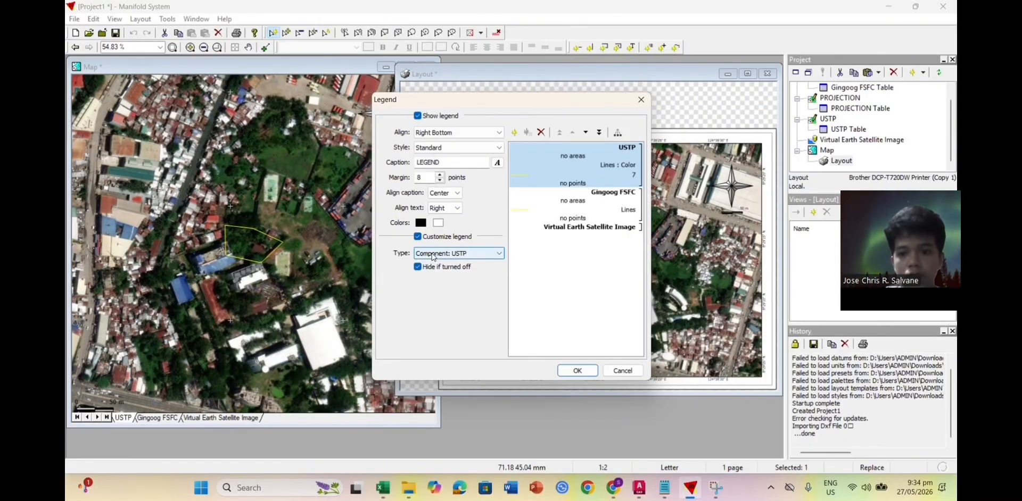
# Step: Try Area: Box on the USTP entry and Line: Dash on the Gingoog FSFC entry
pyautogui.click(522, 211)
pyautogui.click(523, 181)
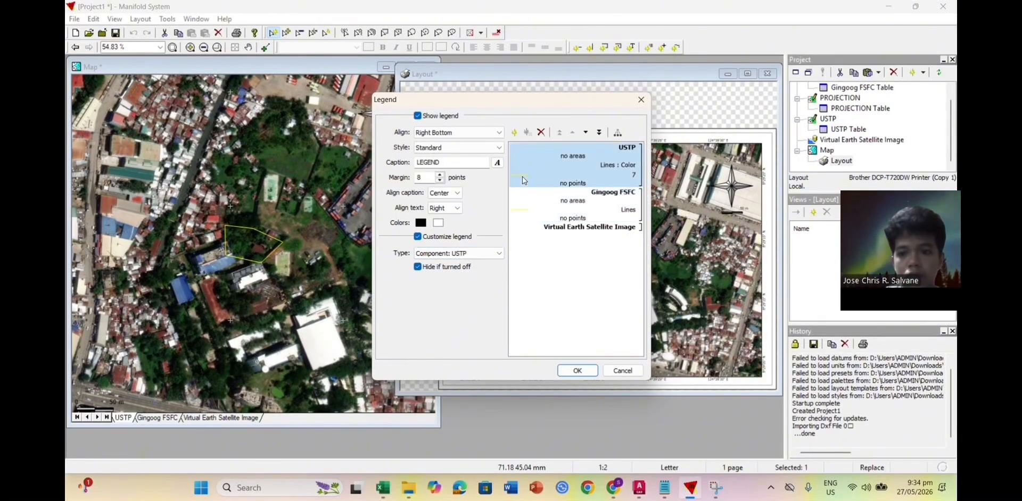
pyautogui.click(538, 215)
pyautogui.click(637, 178)
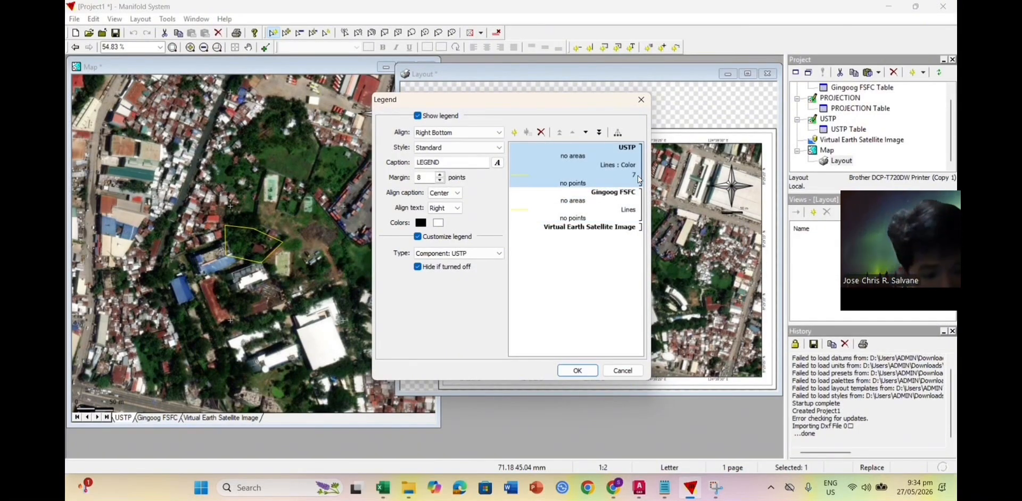
pyautogui.click(493, 254)
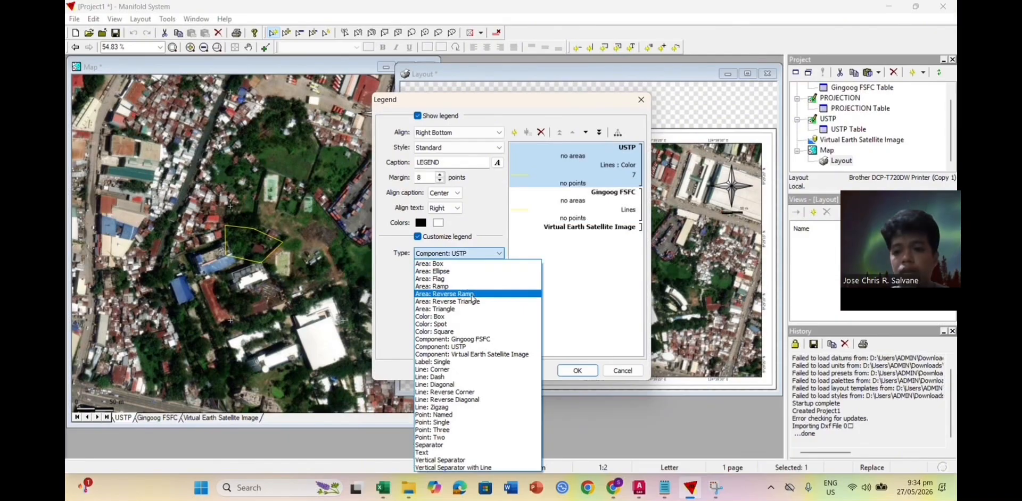
pyautogui.click(437, 264)
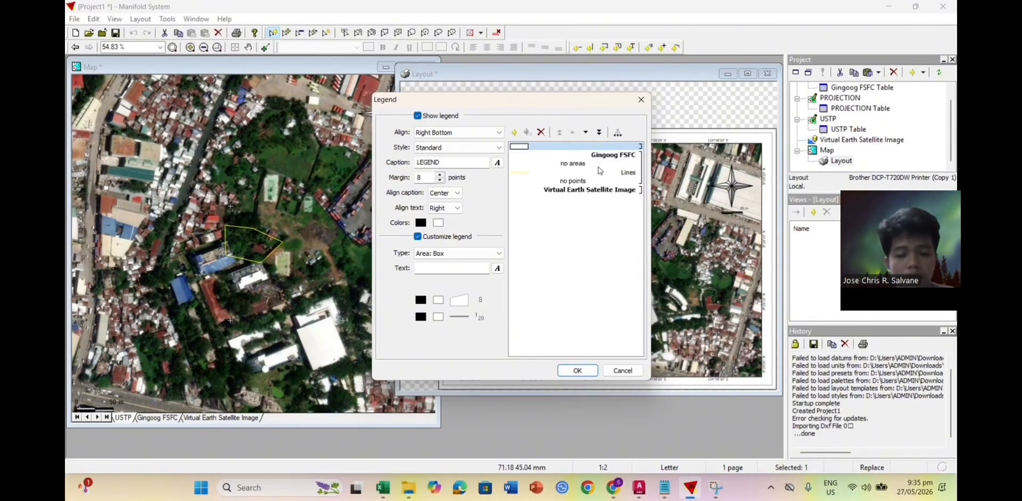
pyautogui.click(583, 178)
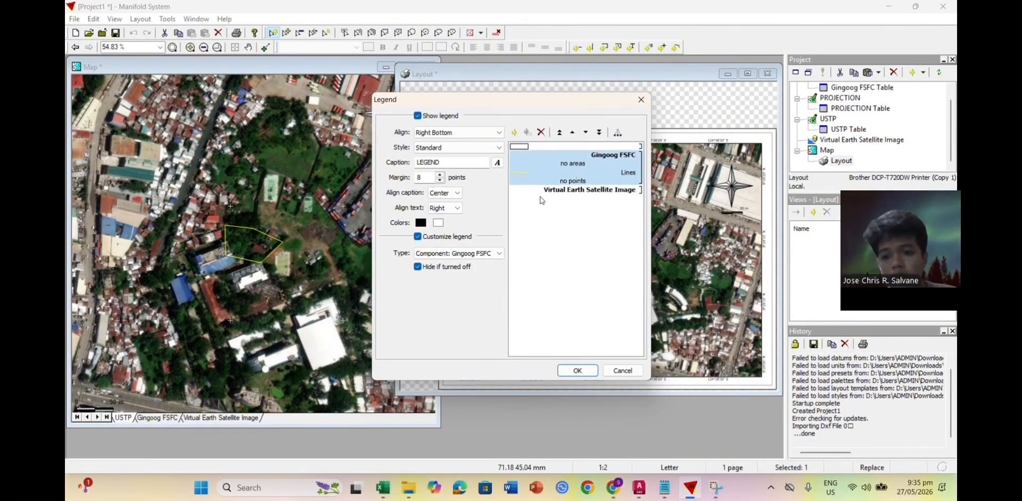
pyautogui.click(452, 255)
pyautogui.click(456, 266)
pyautogui.click(462, 253)
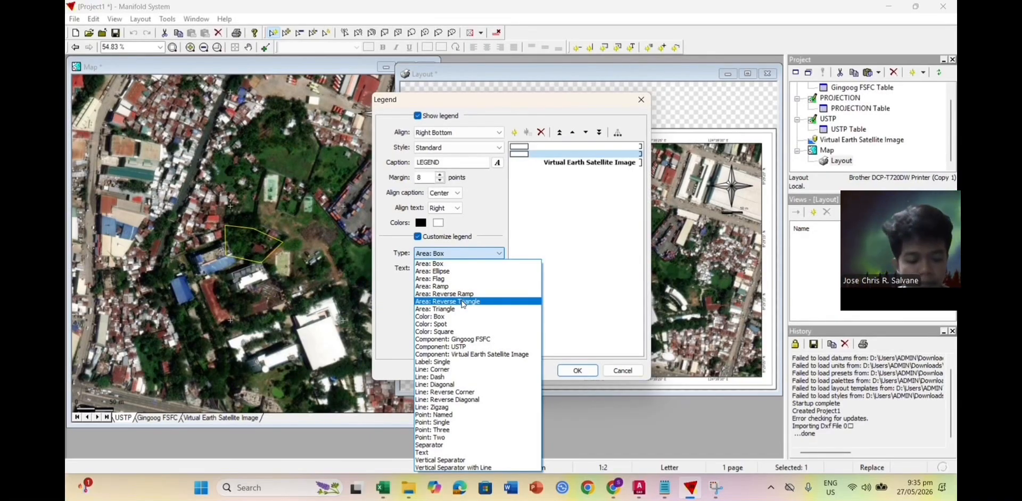
pyautogui.click(449, 377)
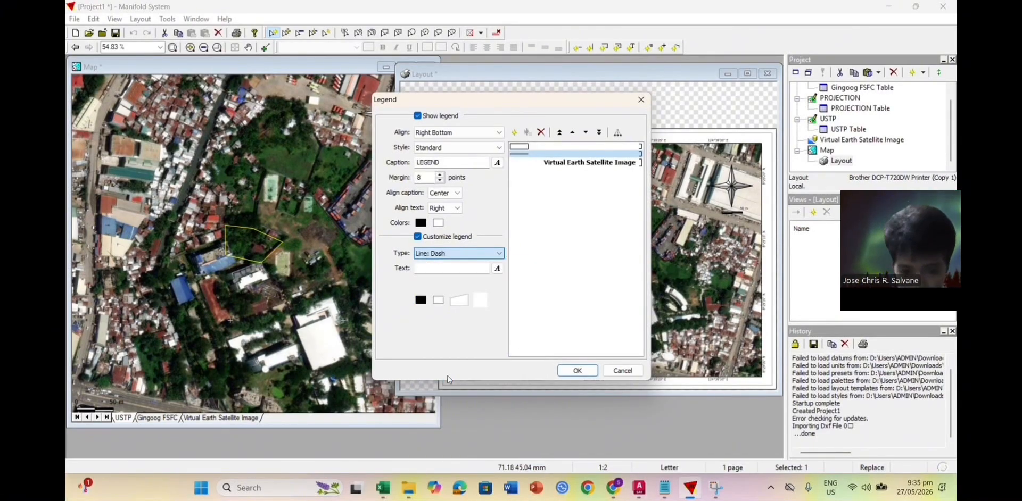
# Step: Try USTP and Gingoog FSFC component types on entries, then dismiss without changes
pyautogui.click(467, 254)
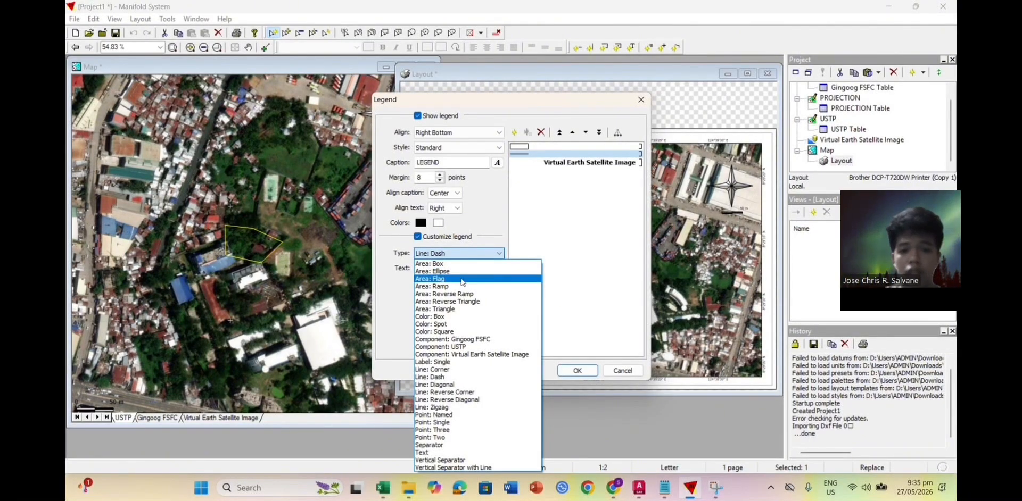
pyautogui.click(450, 347)
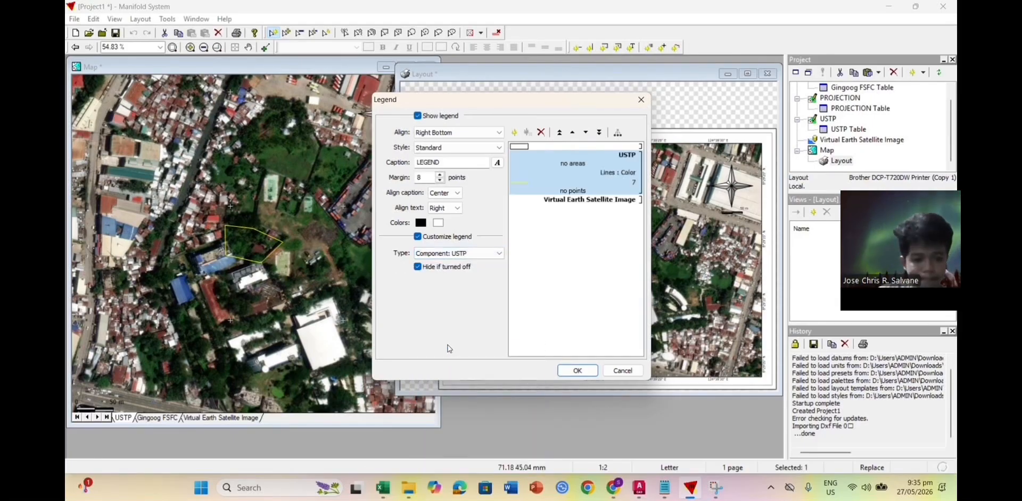
pyautogui.click(447, 253)
pyautogui.click(529, 147)
pyautogui.click(479, 254)
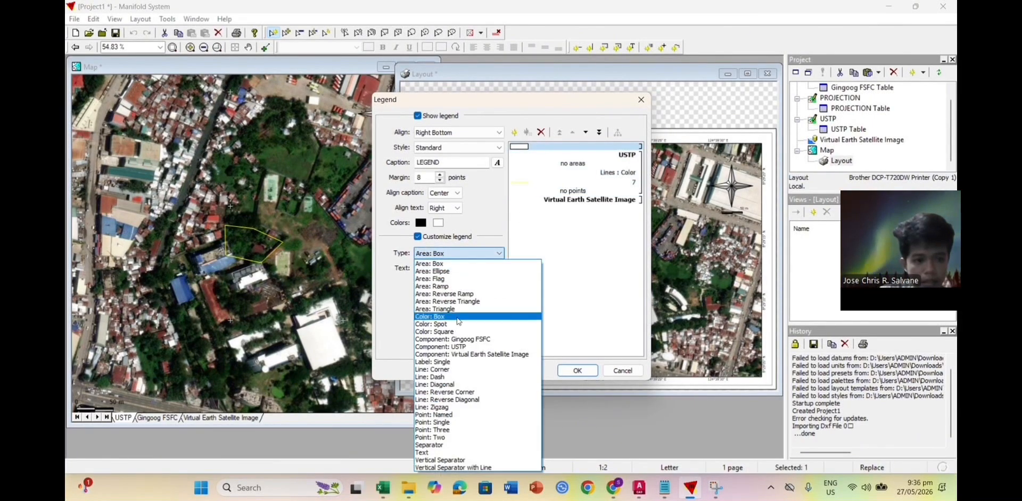
pyautogui.click(471, 339)
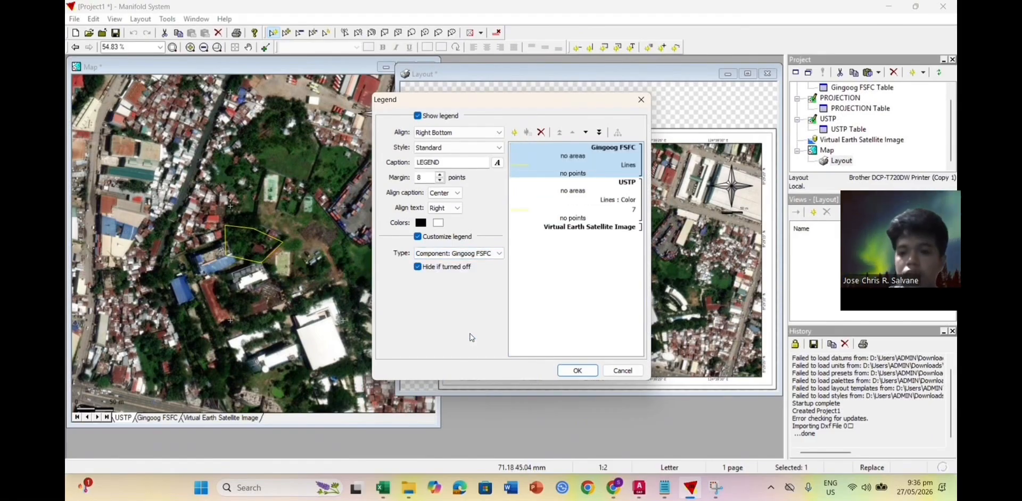
pyautogui.click(553, 229)
pyautogui.click(615, 166)
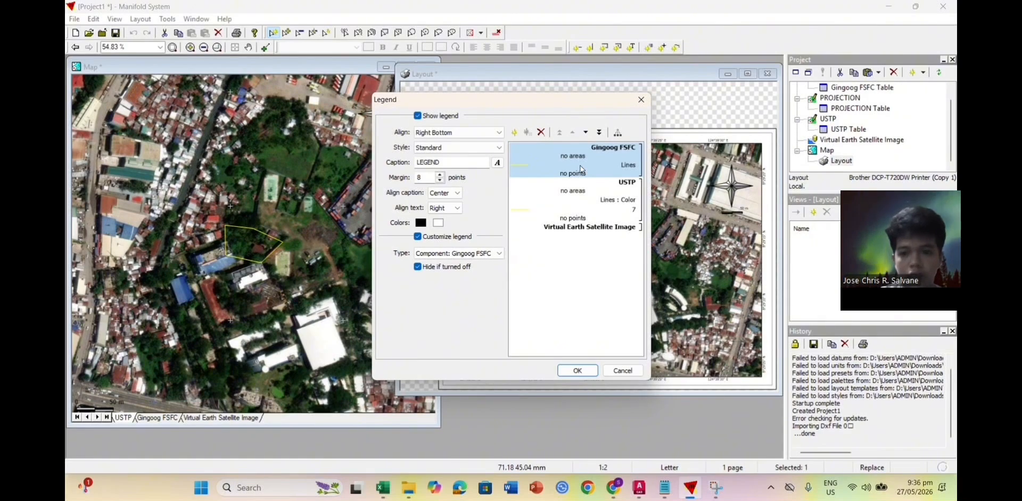
pyautogui.click(578, 192)
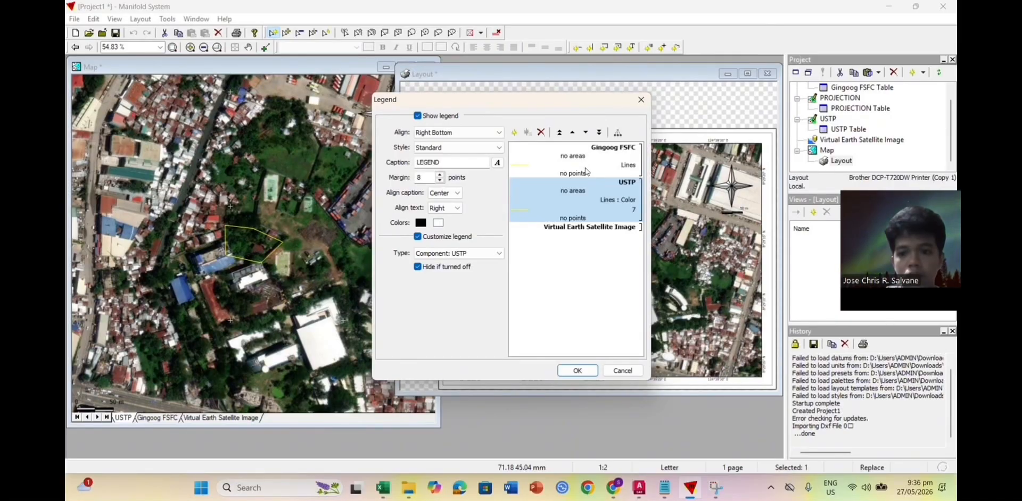
pyautogui.click(585, 170)
pyautogui.click(468, 253)
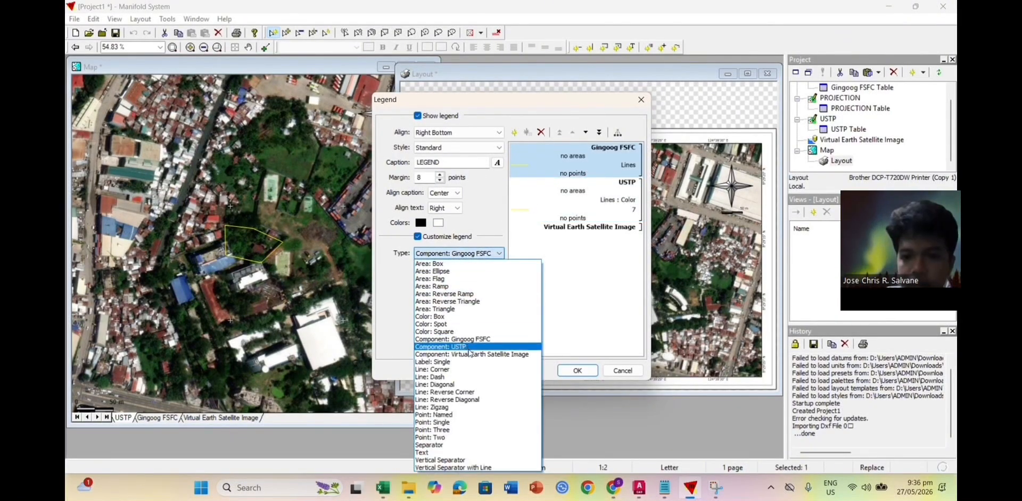
pyautogui.click(468, 348)
pyautogui.click(469, 253)
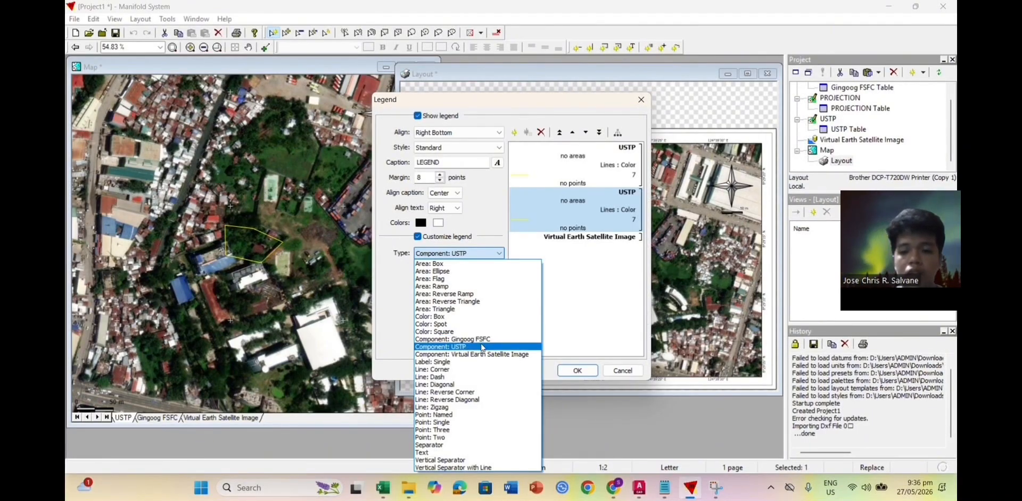
pyautogui.click(642, 101)
# Step: Show the legend captioned Legend, enable customization, and delete the Gingoog FSFC entry
pyautogui.doubleClick(527, 341)
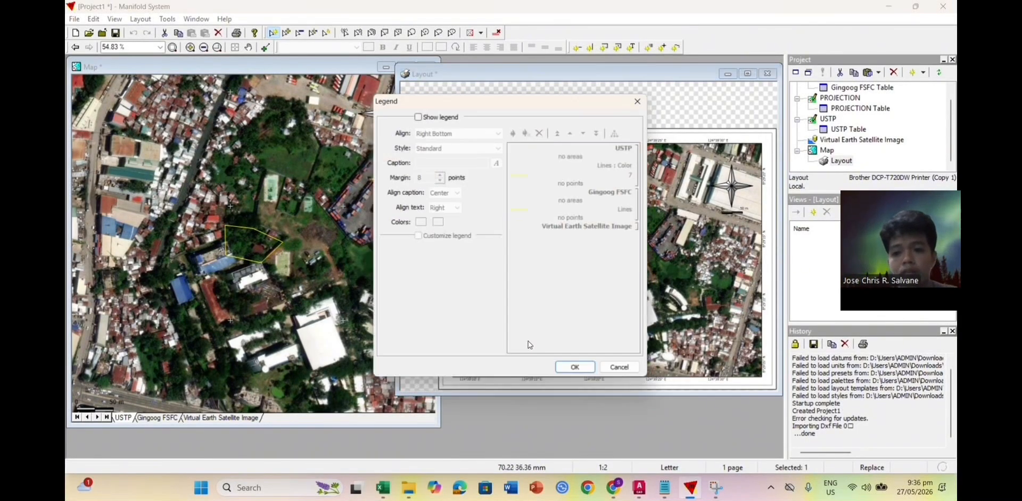
pyautogui.click(417, 116)
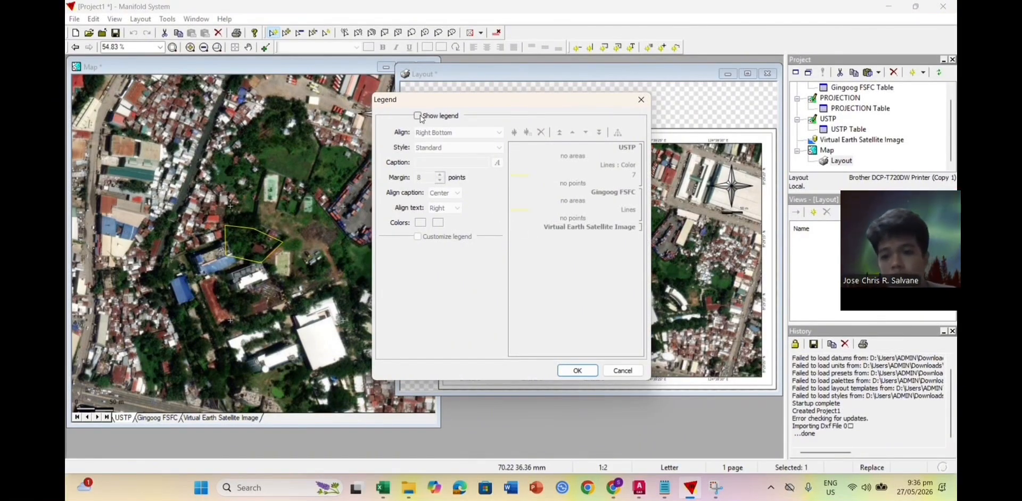
pyautogui.click(459, 162)
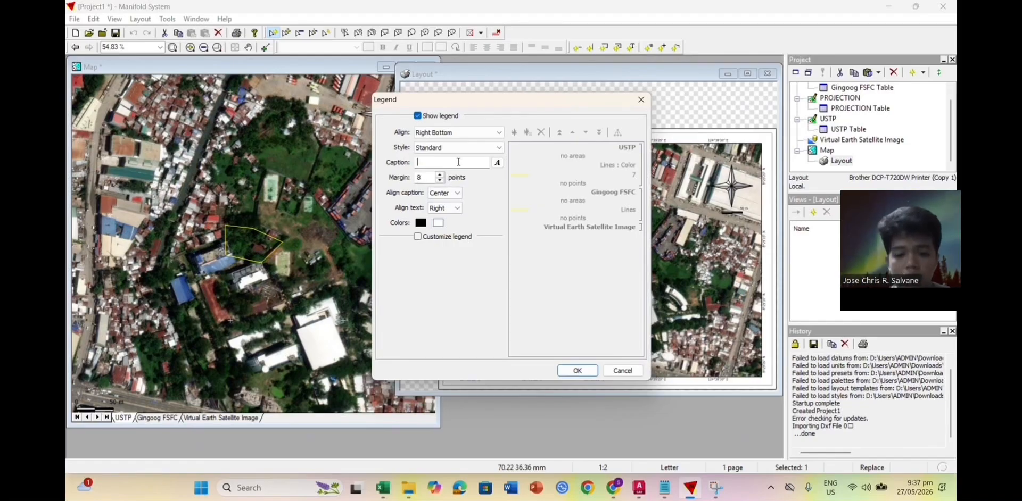
pyautogui.write('Legend')
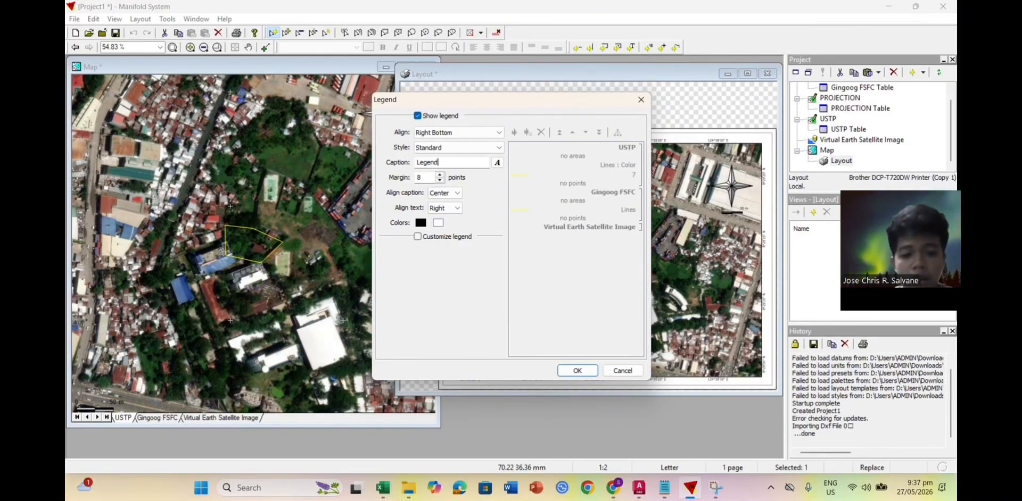
pyautogui.click(418, 236)
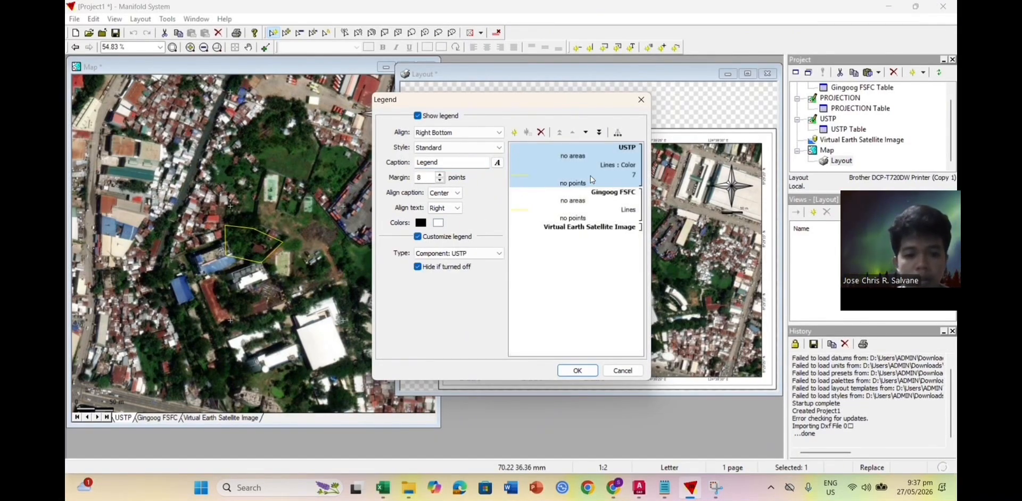
pyautogui.click(602, 212)
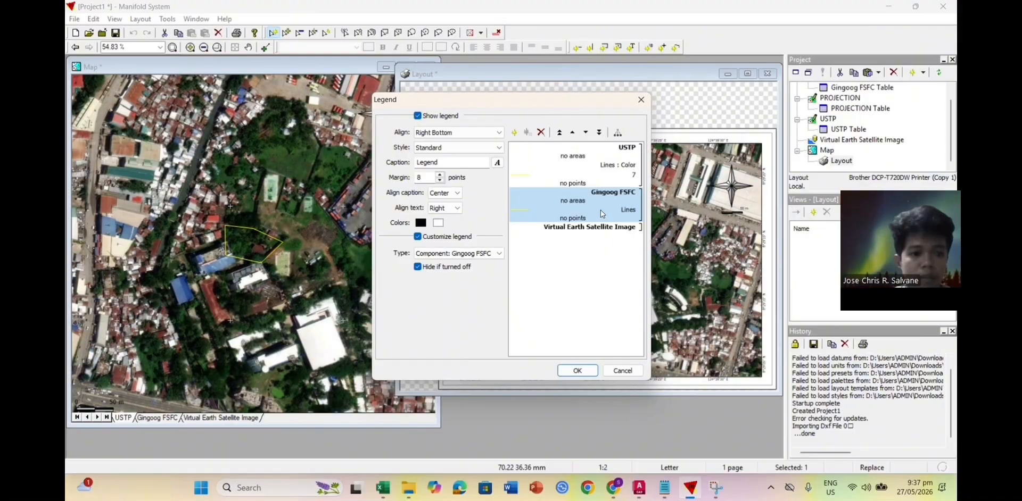
pyautogui.click(542, 133)
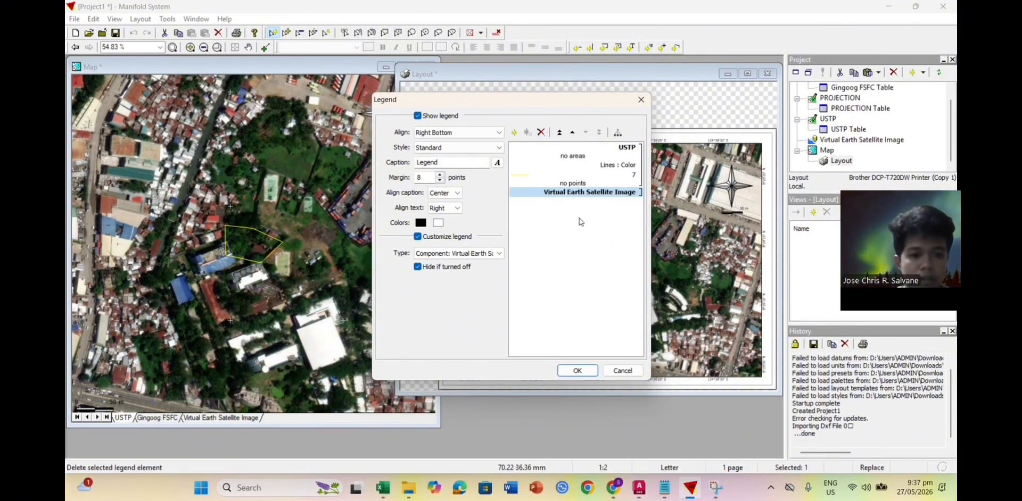
pyautogui.click(618, 158)
# Step: Split USTP into separate rows and check colour and style options for row 7
pyautogui.click(618, 132)
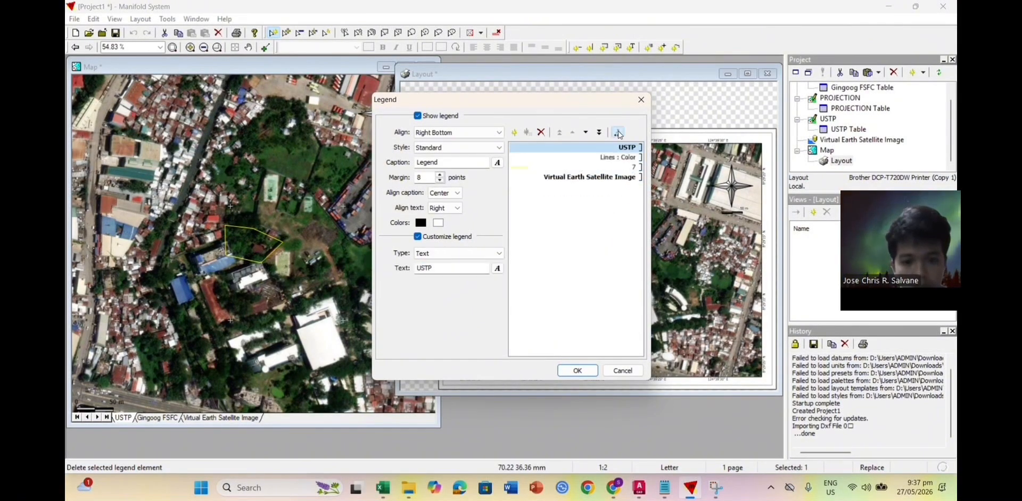
pyautogui.click(610, 166)
pyautogui.click(421, 300)
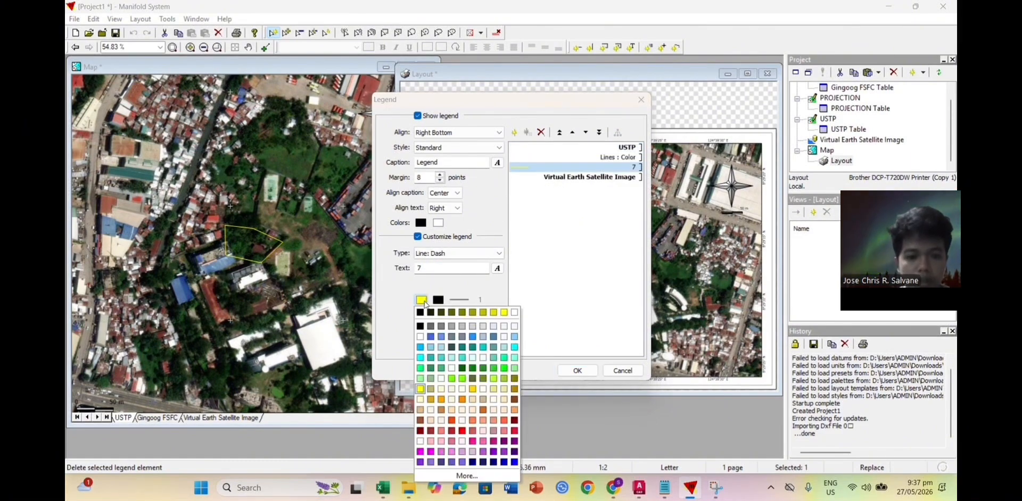
pyautogui.click(452, 302)
pyautogui.click(461, 300)
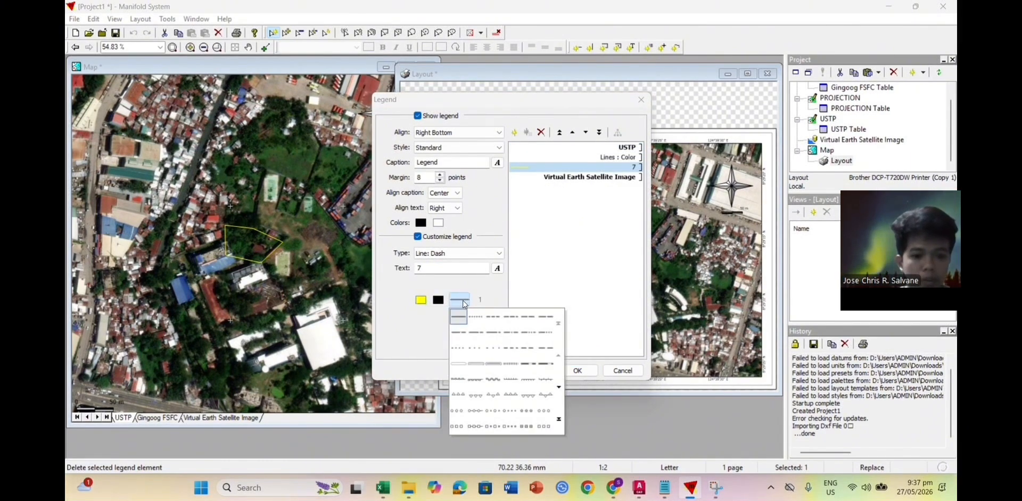
pyautogui.click(422, 301)
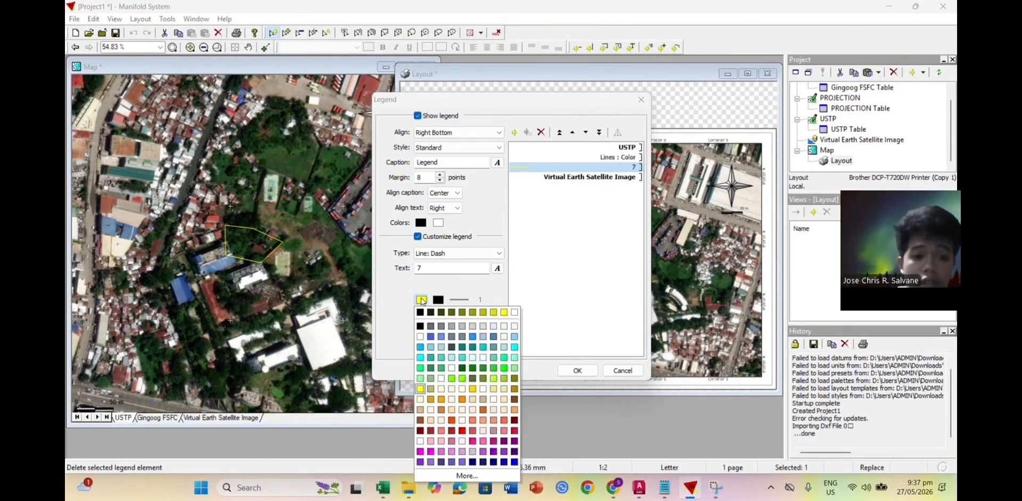
# Step: Make row 7 a green-filled box with green outline and apply the legend
pyautogui.click(453, 253)
pyautogui.click(452, 269)
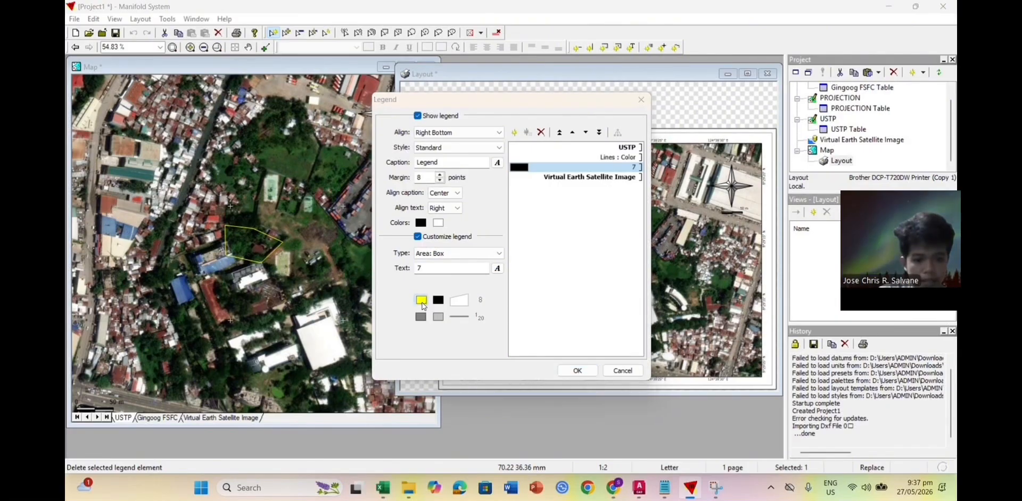
pyautogui.click(421, 301)
pyautogui.click(503, 368)
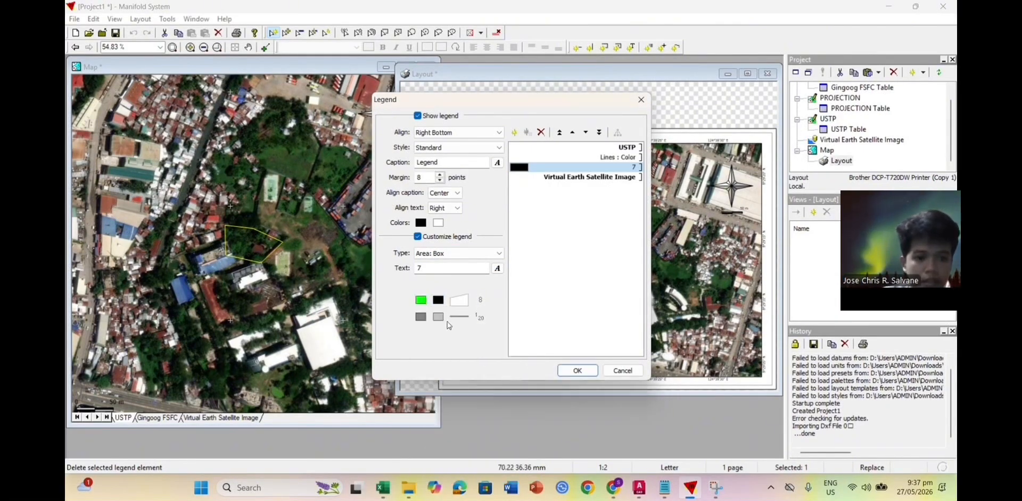
pyautogui.click(438, 299)
pyautogui.click(521, 376)
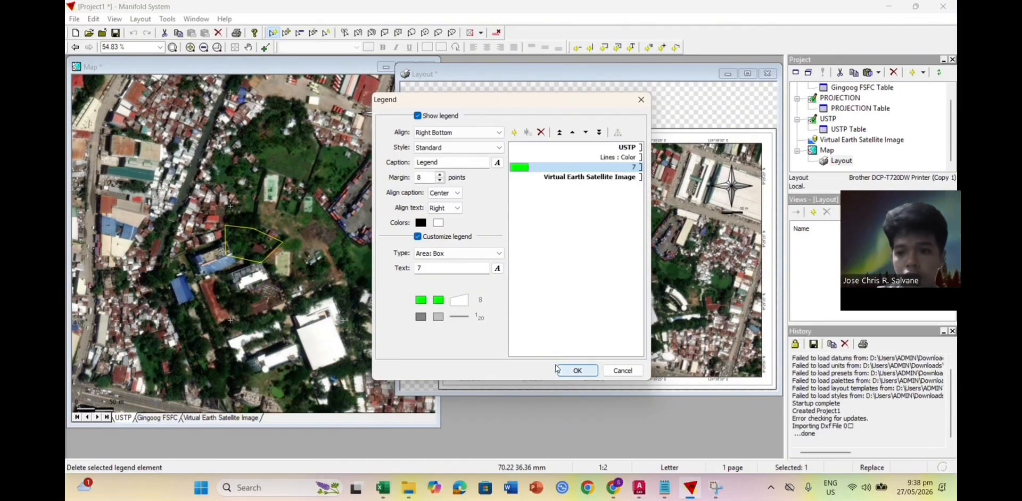
pyautogui.click(576, 371)
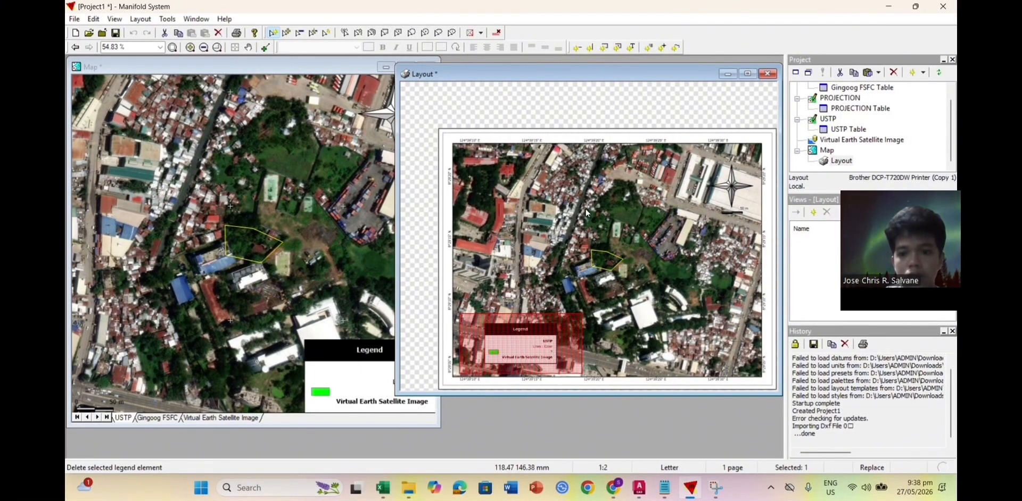
# Step: Set the legend's text alignment to Left
pyautogui.doubleClick(539, 323)
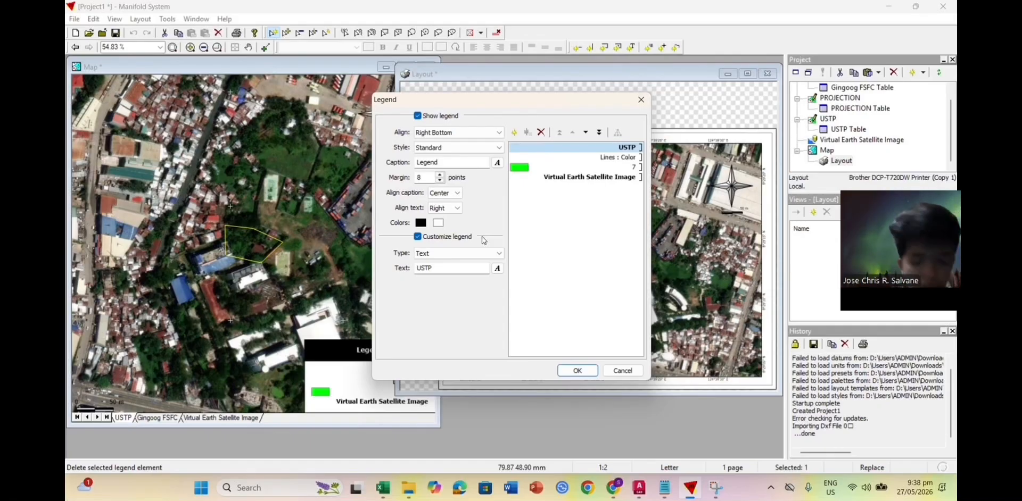
pyautogui.click(445, 207)
pyautogui.click(439, 216)
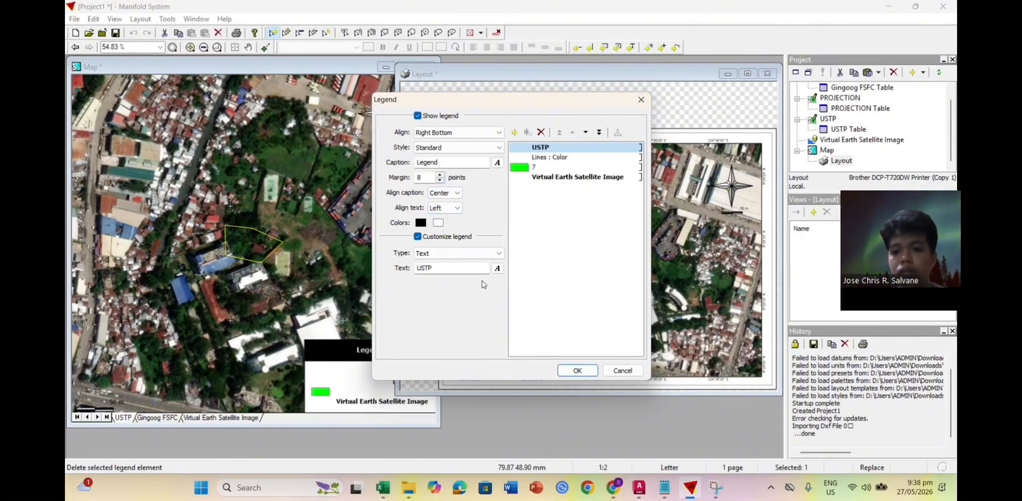
pyautogui.click(578, 371)
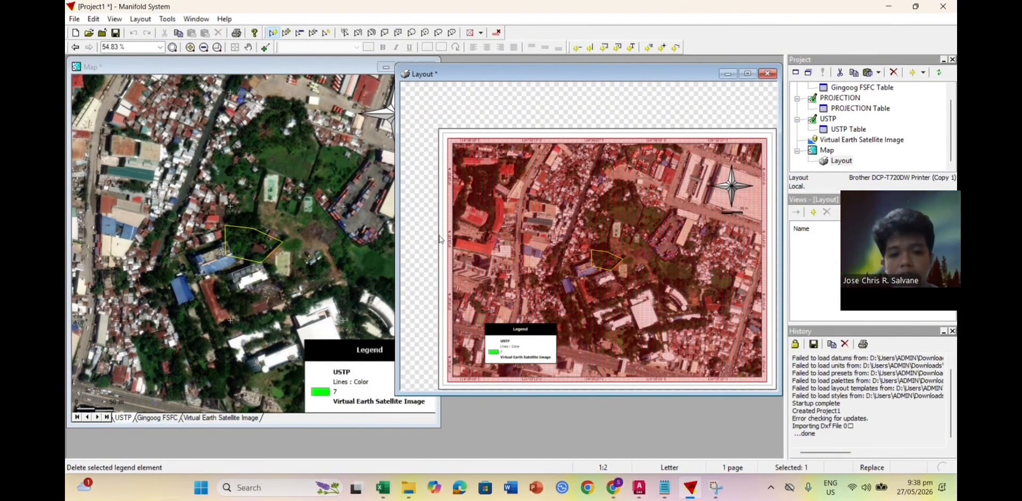
pyautogui.click(418, 242)
pyautogui.scroll(1, 570, 318)
pyautogui.scroll(-1, 570, 318)
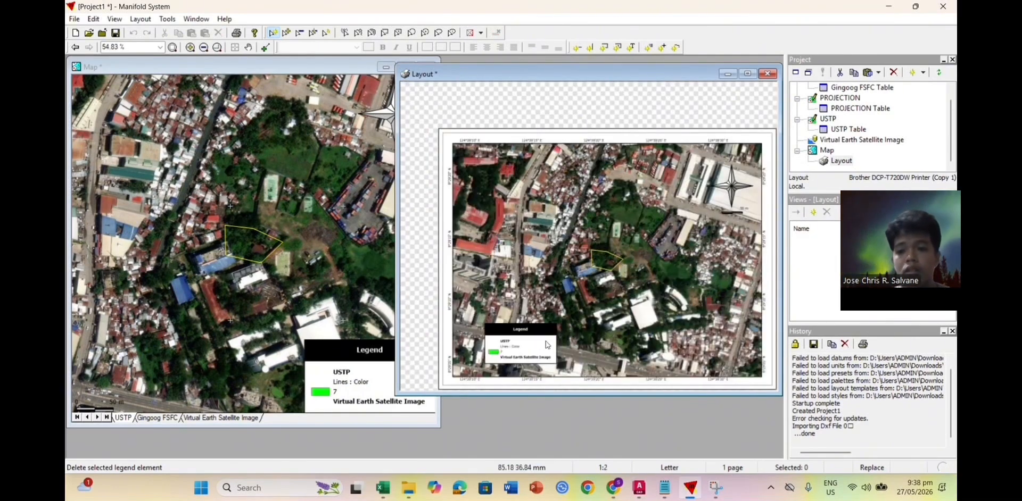
# Step: Give legend entry 7 a yellow fill with a gold second colour
pyautogui.doubleClick(497, 345)
pyautogui.click(522, 170)
pyautogui.click(422, 302)
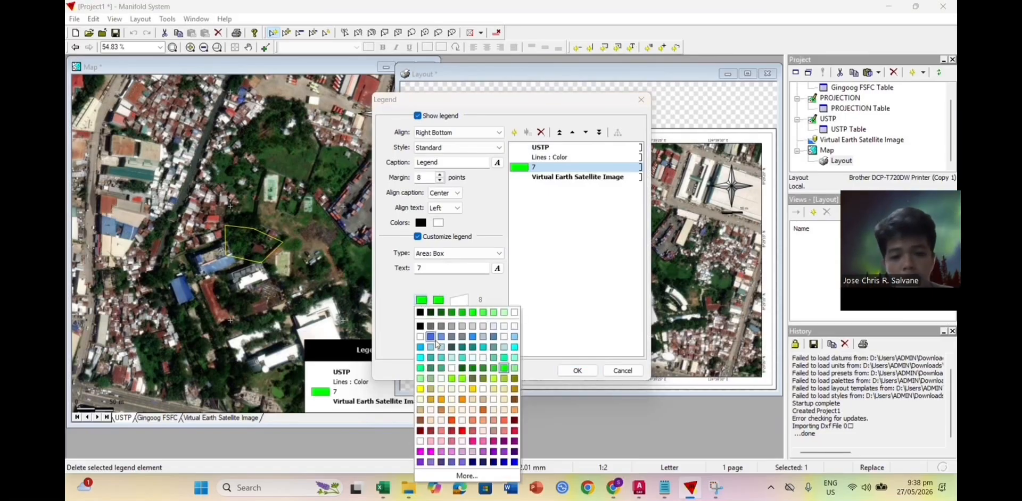
pyautogui.click(419, 389)
pyautogui.click(439, 300)
pyautogui.click(490, 389)
pyautogui.click(439, 300)
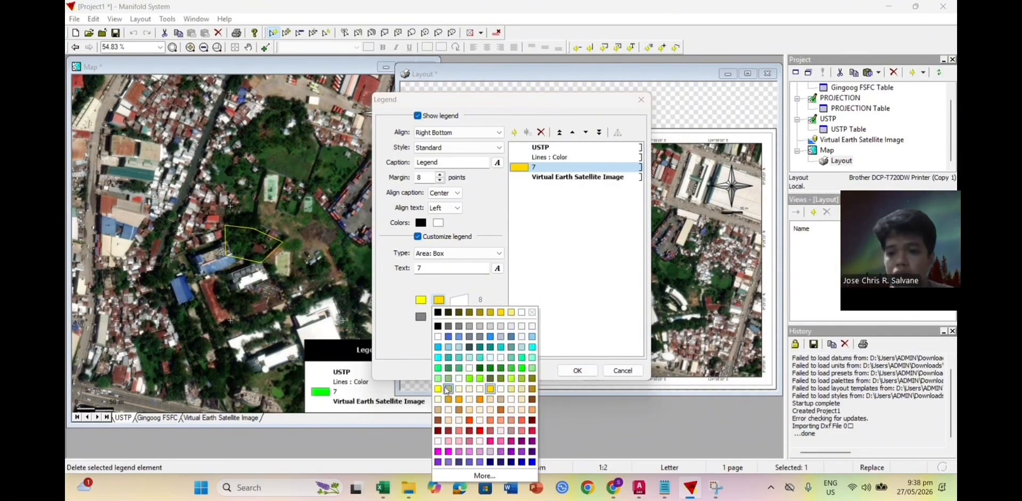
pyautogui.click(490, 389)
pyautogui.click(578, 372)
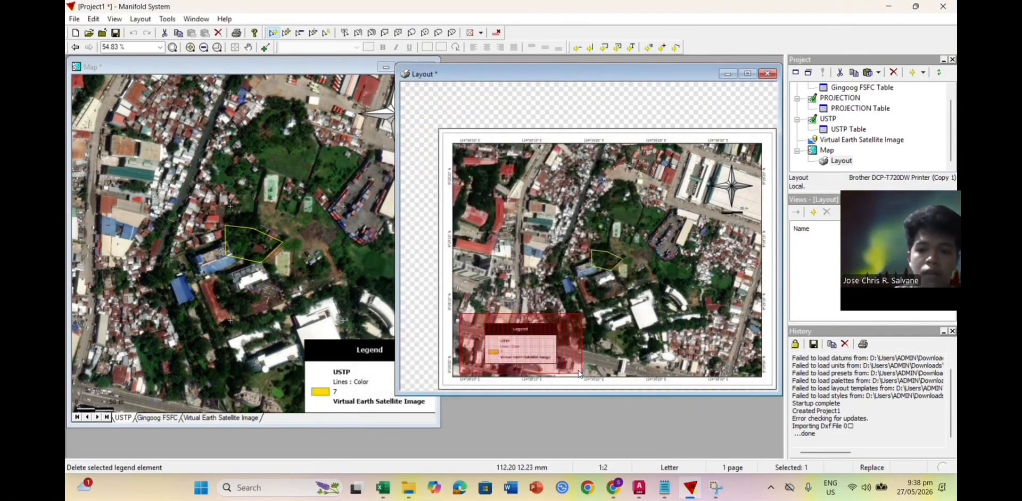
# Step: Change entry 7's second colour to yellow as well
pyautogui.doubleClick(524, 311)
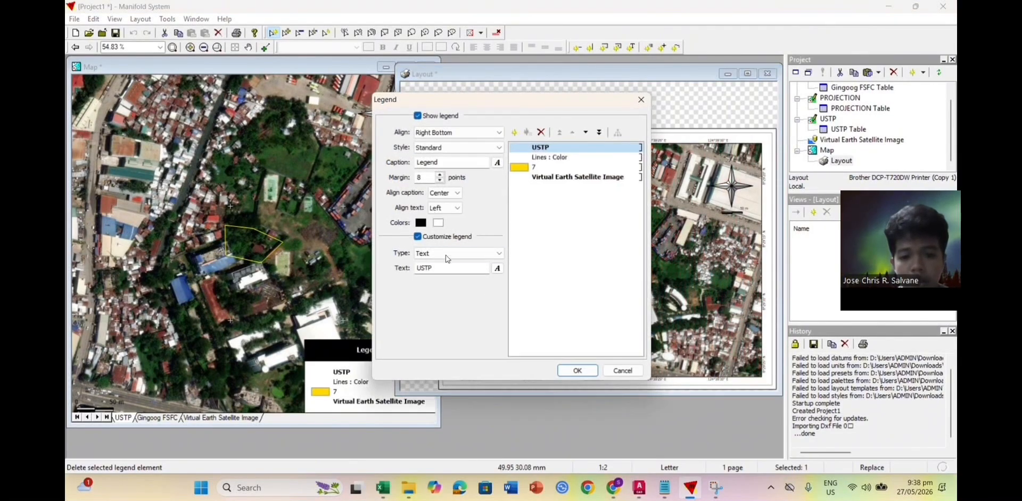
pyautogui.click(532, 167)
pyautogui.click(439, 301)
pyautogui.click(439, 389)
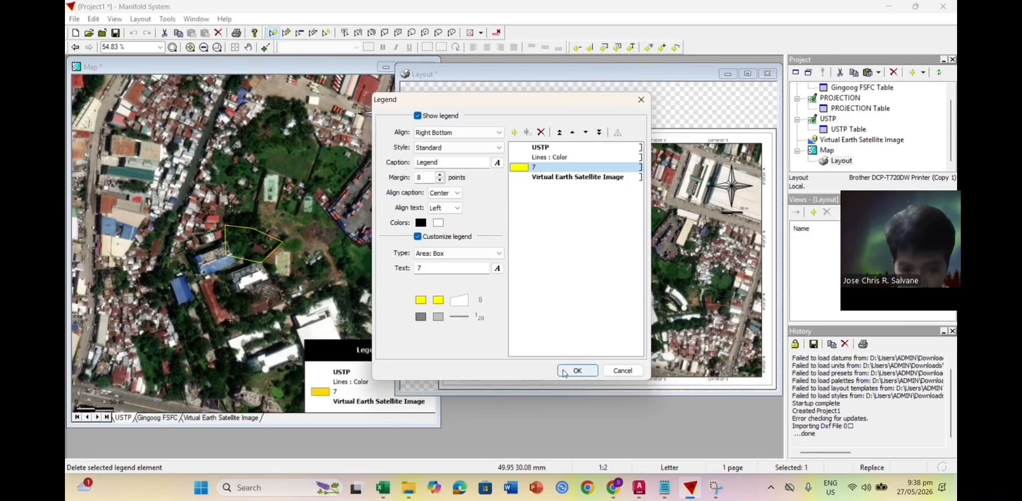
pyautogui.click(564, 374)
pyautogui.click(566, 104)
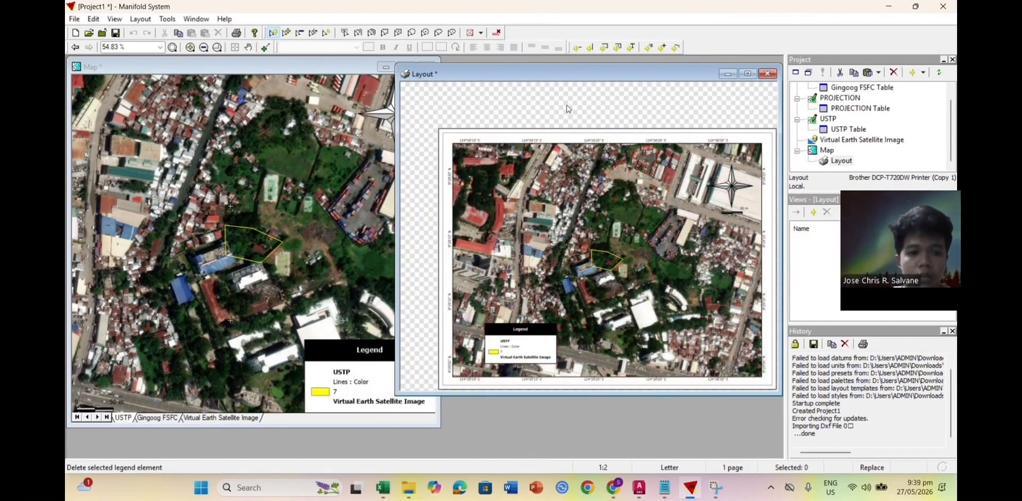
pyautogui.scroll(-1, 578, 251)
pyautogui.scroll(1, 612, 317)
pyautogui.scroll(-1, 613, 316)
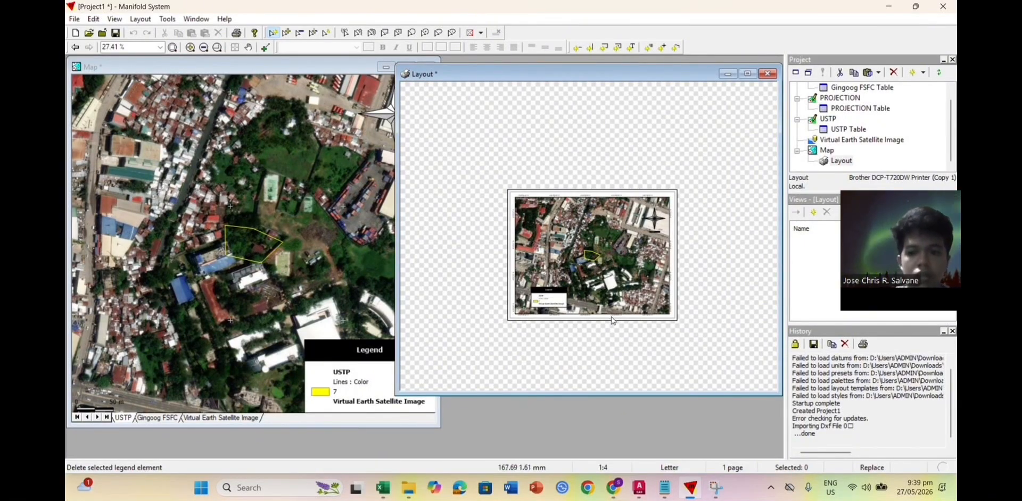
pyautogui.scroll(1, 612, 314)
pyautogui.scroll(-1, 558, 274)
pyautogui.scroll(1, 548, 279)
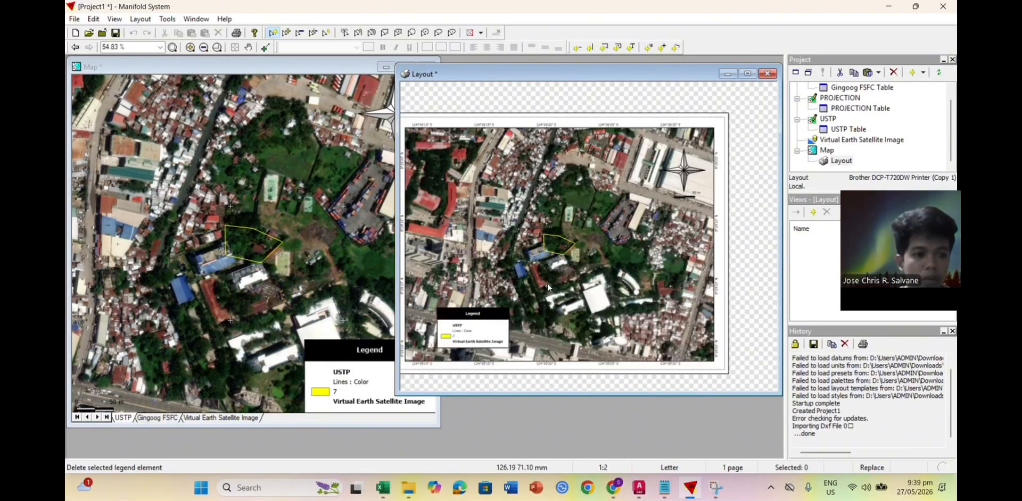
pyautogui.click(248, 48)
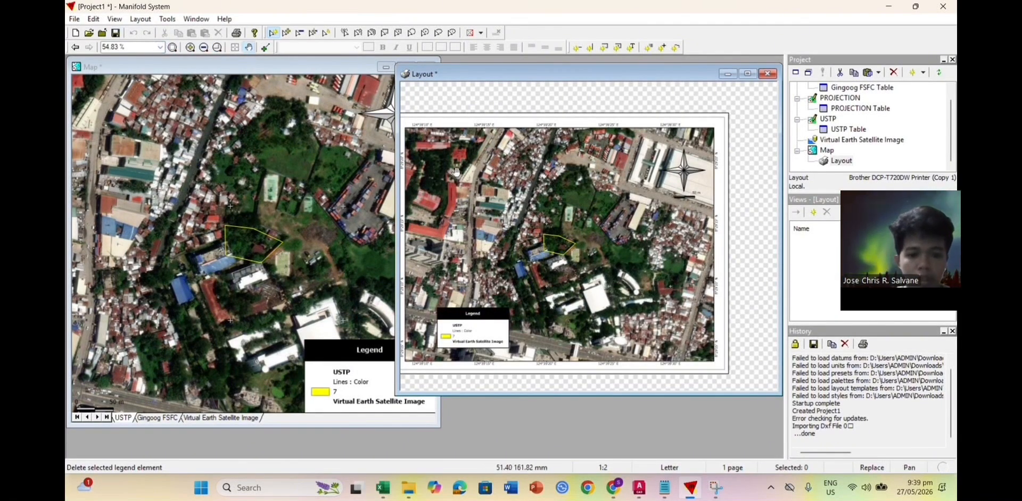
pyautogui.moveTo(565, 245); pyautogui.dragTo(605, 228)
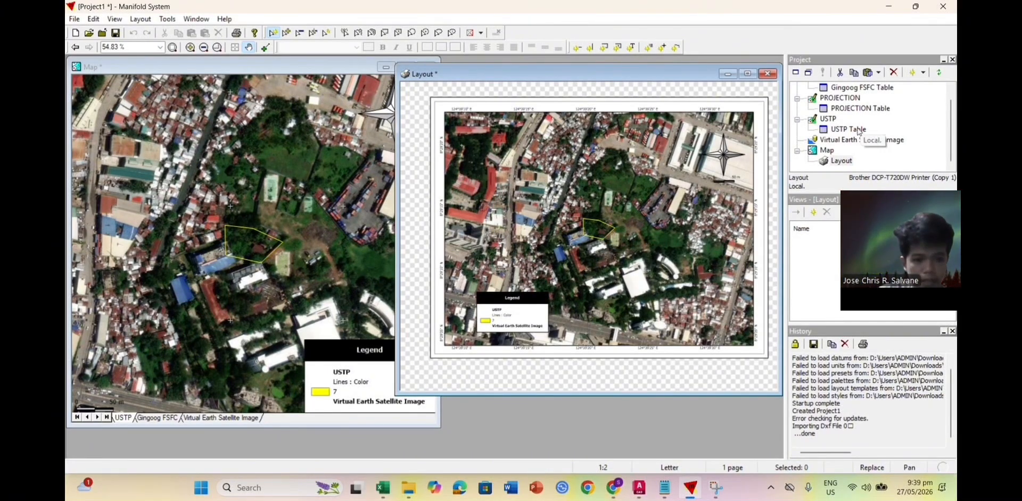
# Step: Render the Layout into a new image named USTP 3000
pyautogui.rightClick(842, 163)
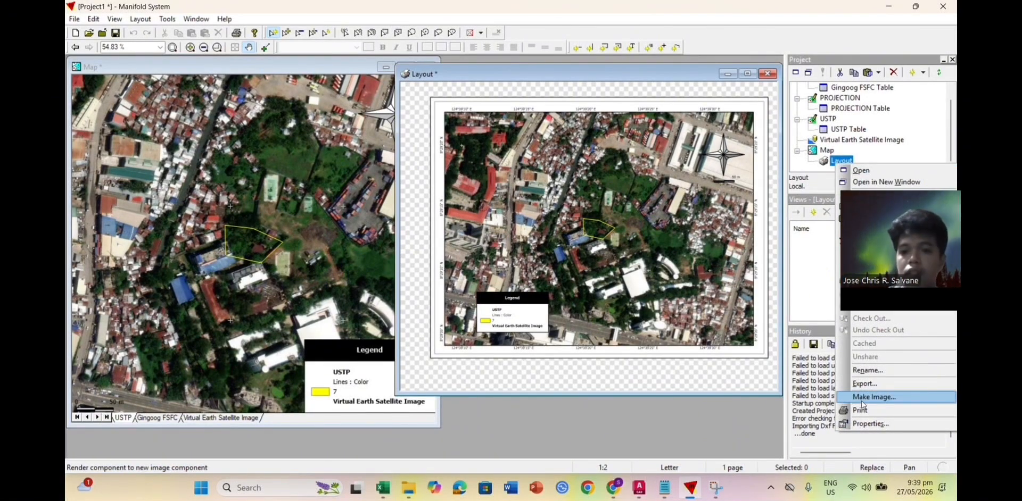
pyautogui.click(862, 398)
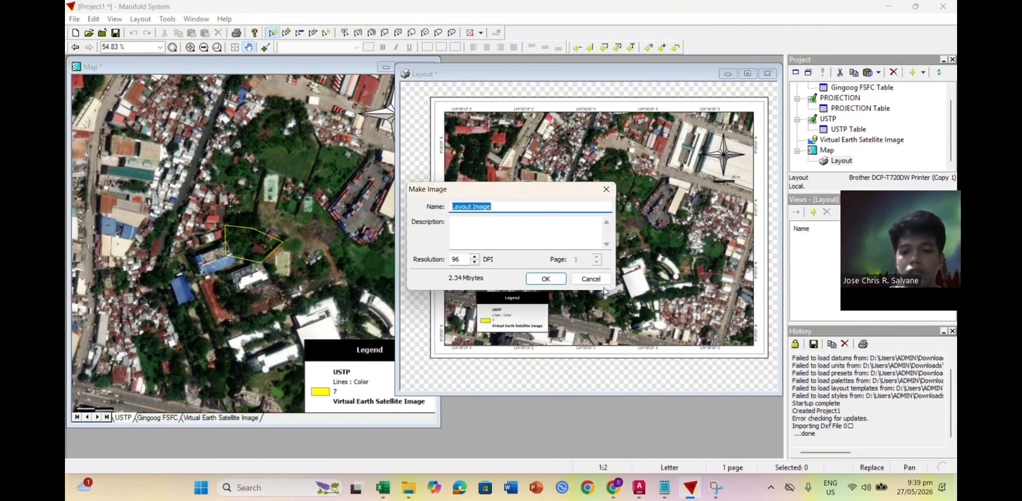
pyautogui.write('UST')
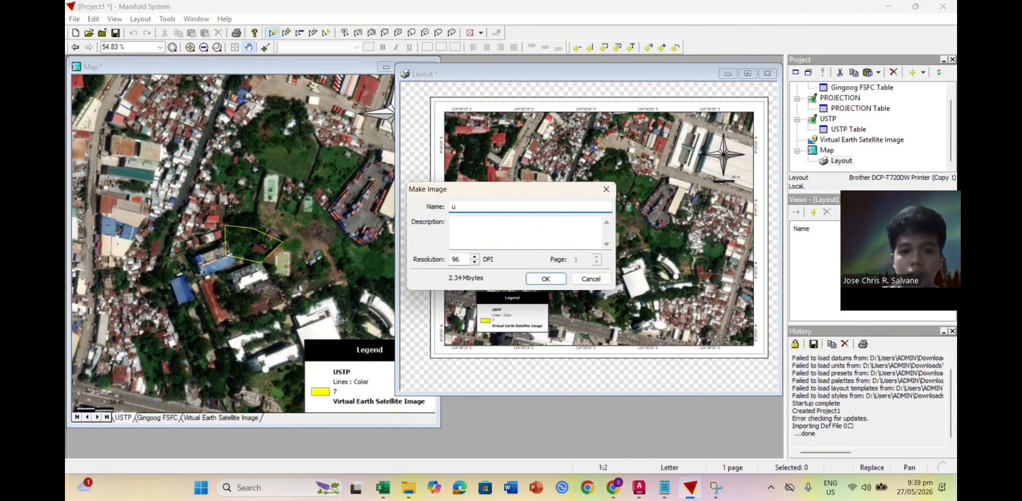
pyautogui.write('P 3000')
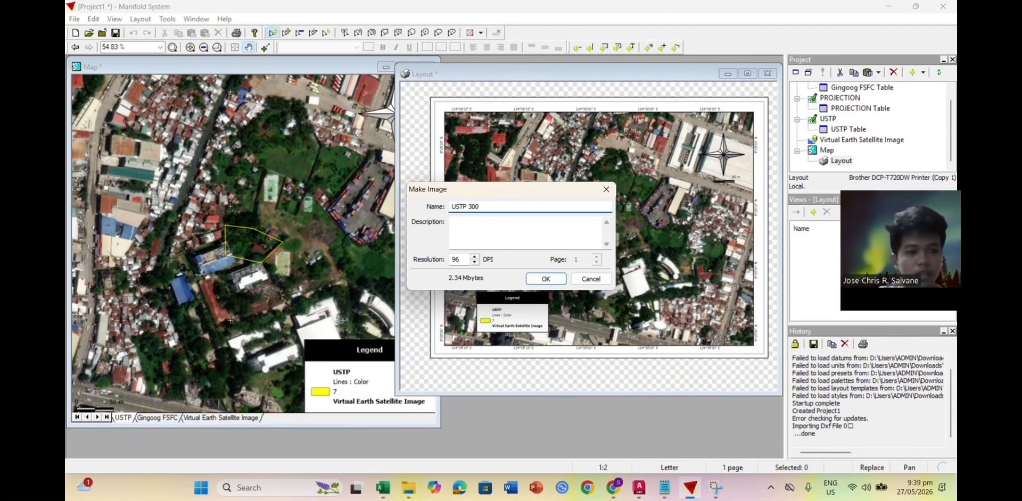
pyautogui.click(547, 279)
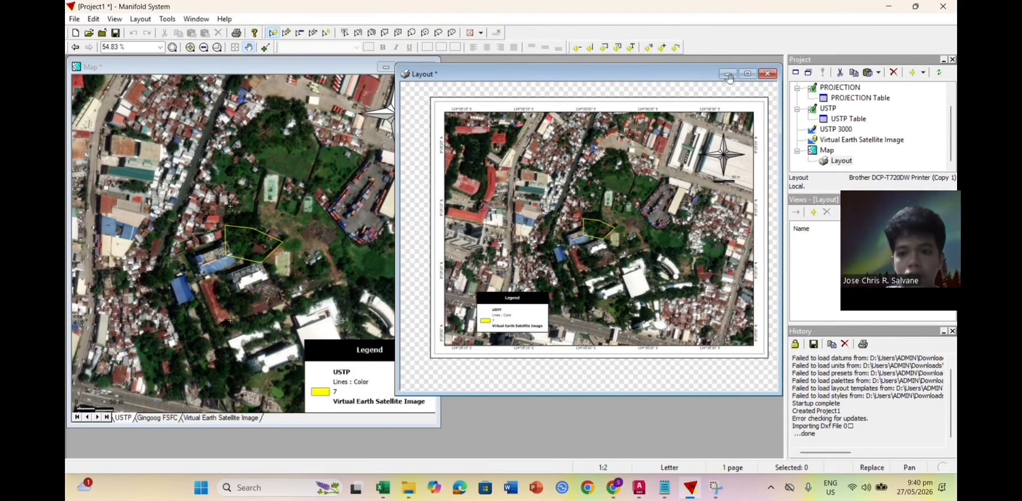
# Step: Turn off panning, minimize the Layout window, and shift the map window slightly right
pyautogui.click(248, 47)
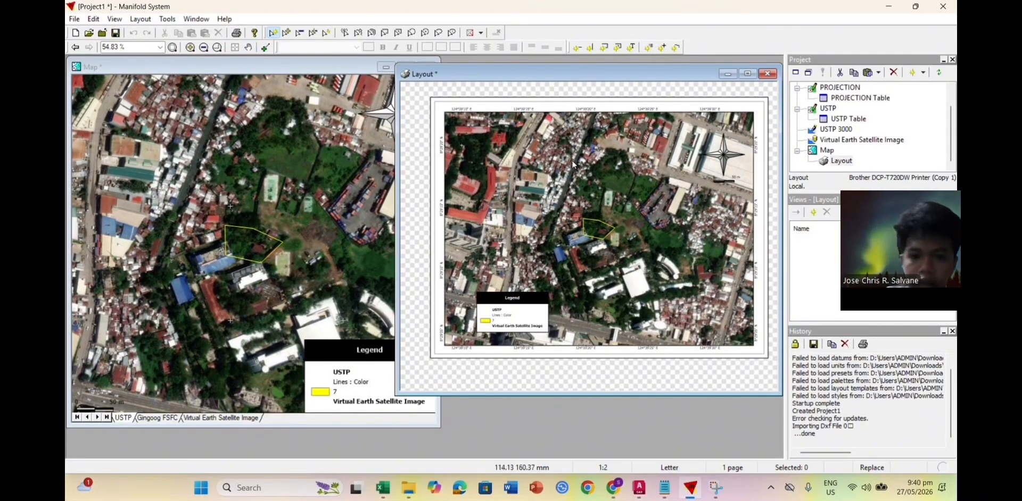
pyautogui.click(727, 74)
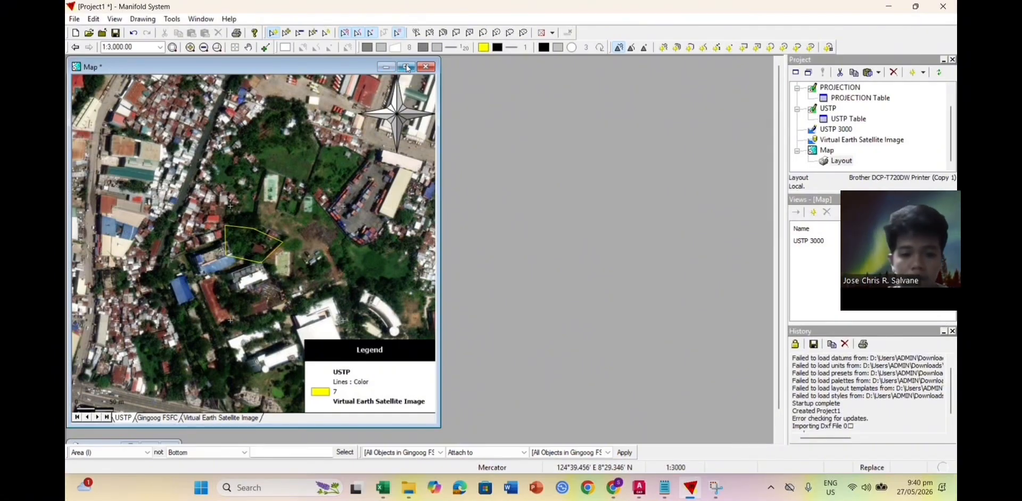
pyautogui.moveTo(322, 69); pyautogui.dragTo(345, 70)
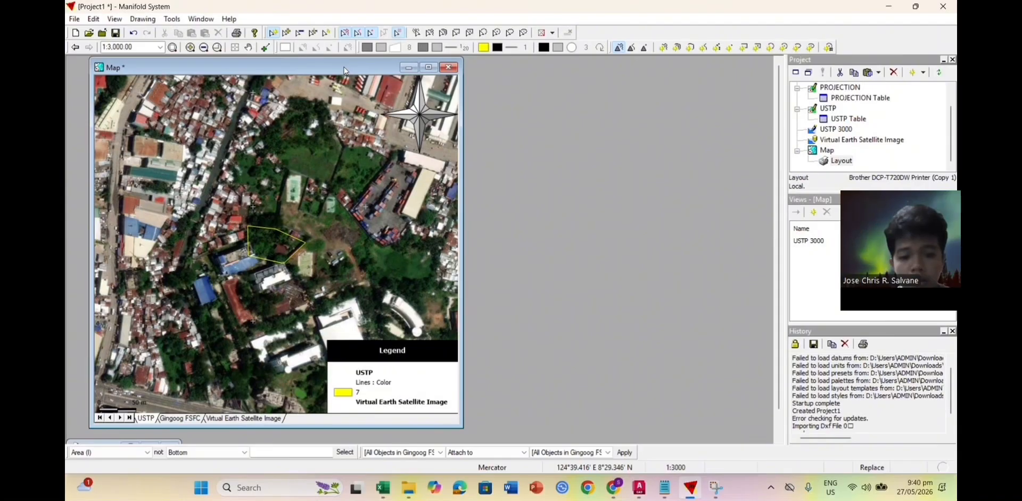
# Step: Add a new layout named VICINITY to the Map, alongside the existing Layout
pyautogui.rightClick(827, 150)
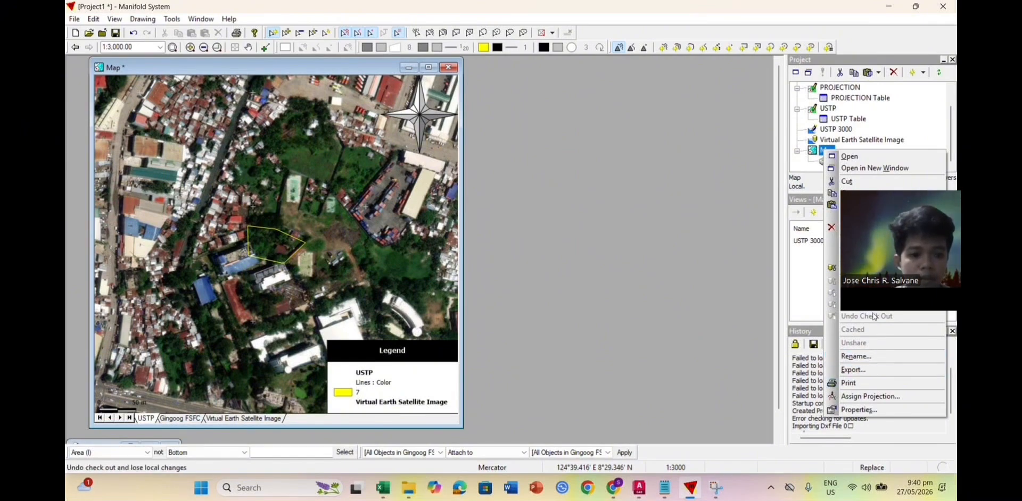
pyautogui.moveTo(852, 255)
pyautogui.click(756, 336)
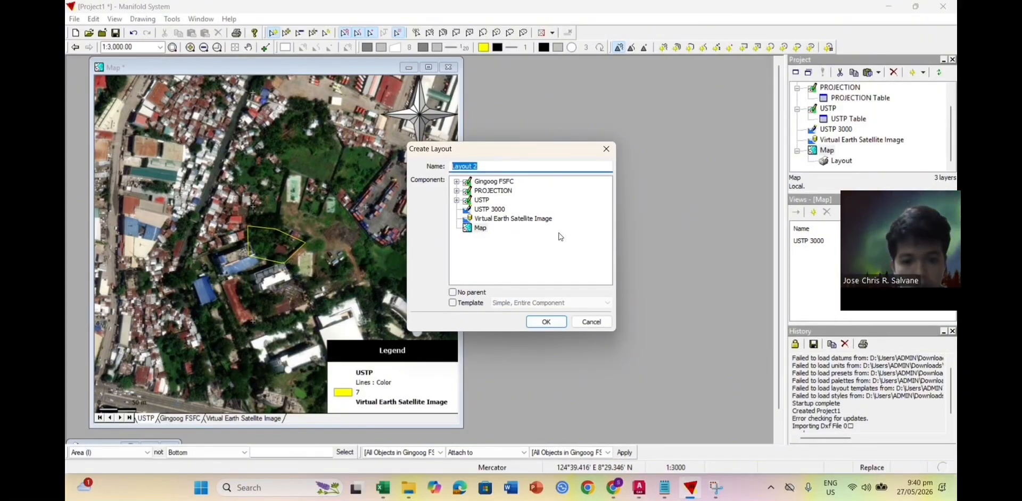
pyautogui.write('vic')
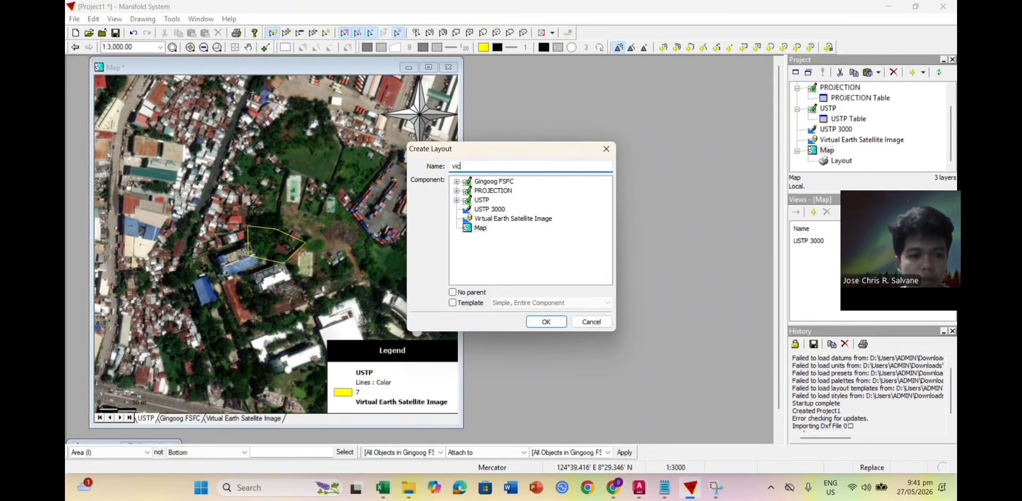
pyautogui.press('BackSpace')
pyautogui.press('BackSpace')
pyautogui.press('BackSpace')
pyautogui.write('VICINITY')
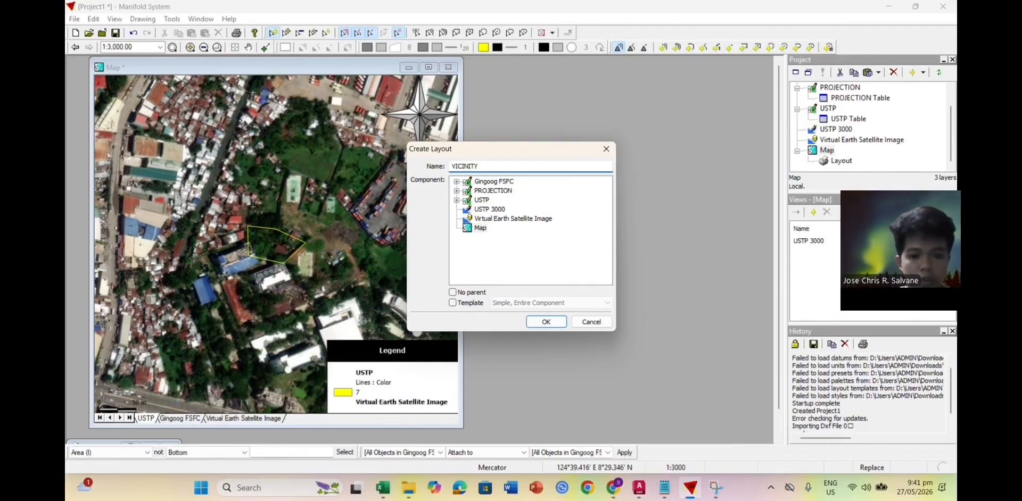
pyautogui.click(543, 317)
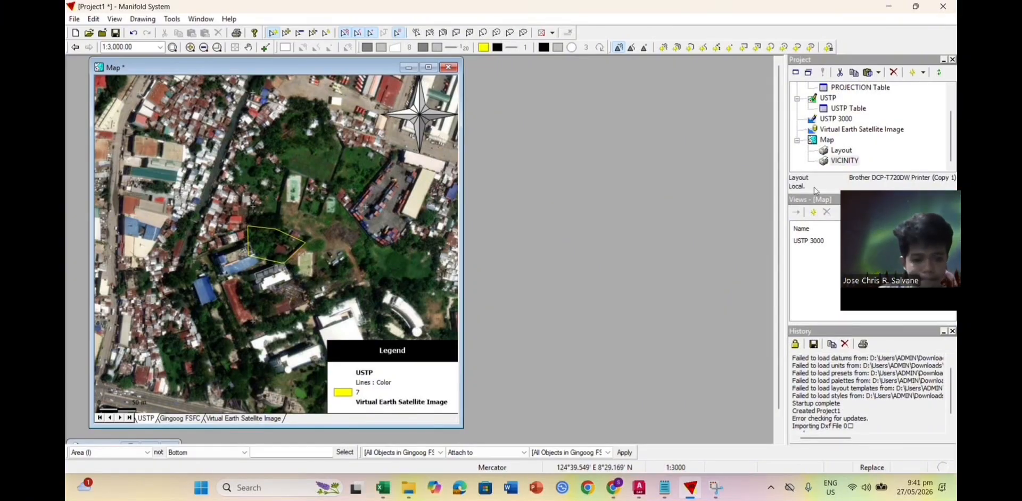
# Step: Open the VICINITY layout and enlarge its window wider and taller
pyautogui.doubleClick(840, 161)
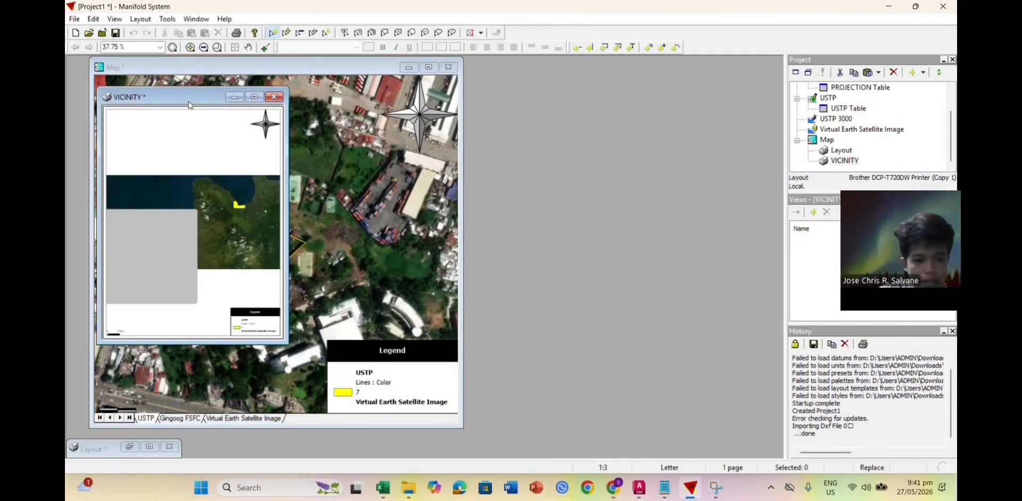
pyautogui.moveTo(189, 104); pyautogui.dragTo(430, 128)
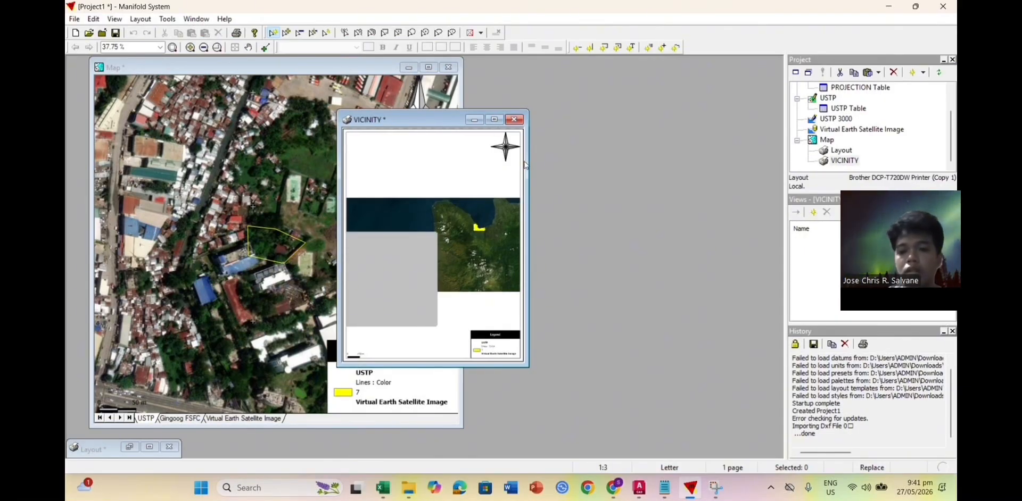
pyautogui.moveTo(528, 166); pyautogui.dragTo(769, 207)
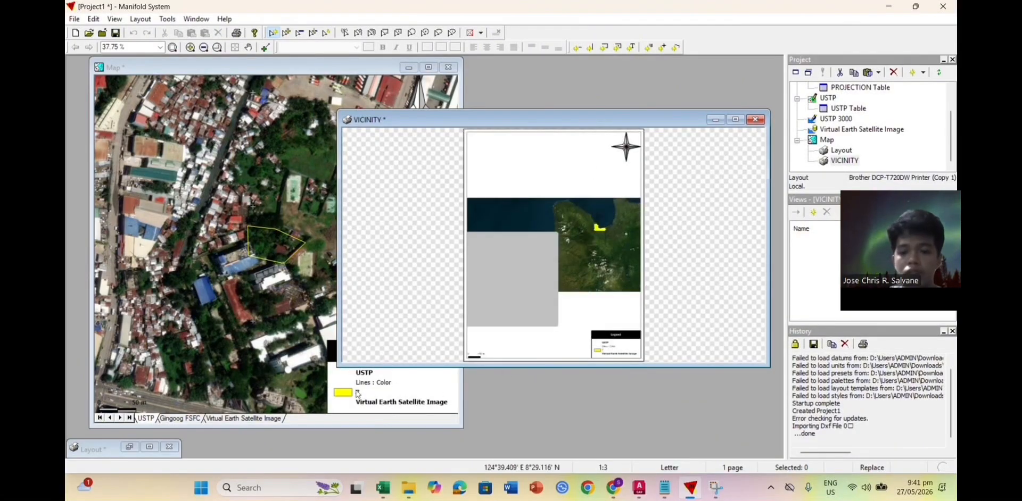
pyautogui.moveTo(431, 369); pyautogui.dragTo(431, 424)
pyautogui.moveTo(591, 110); pyautogui.dragTo(591, 59)
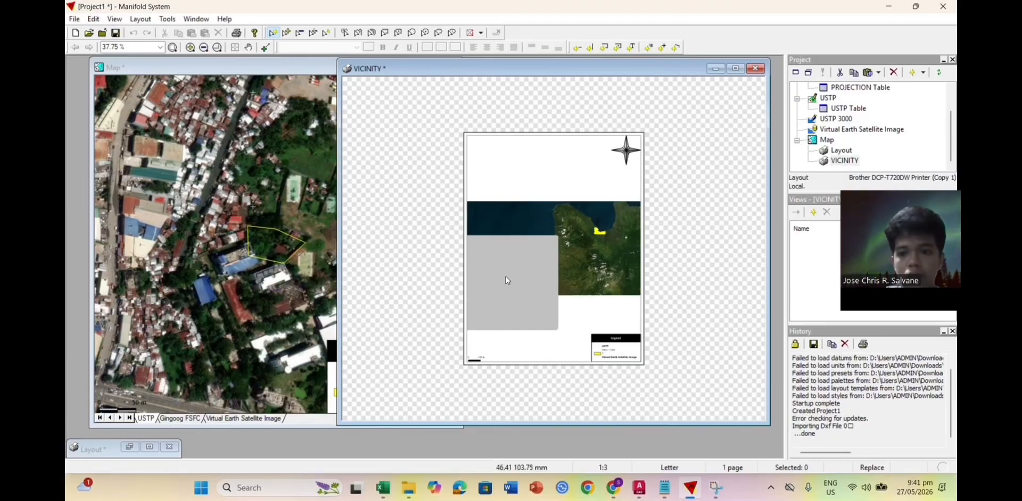
# Step: Bring up the map's Graticule settings, showing longitude 124.20–124.80 and latitude 8.20–8.80
pyautogui.click(284, 189)
pyautogui.click(113, 20)
pyautogui.click(137, 106)
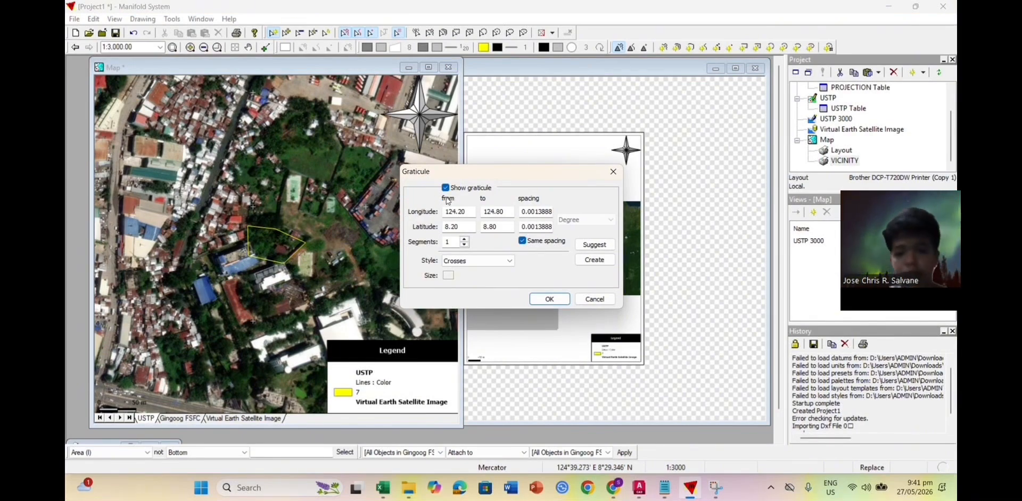
# Step: Turn off the map's graticule and legend
pyautogui.click(445, 188)
pyautogui.click(548, 299)
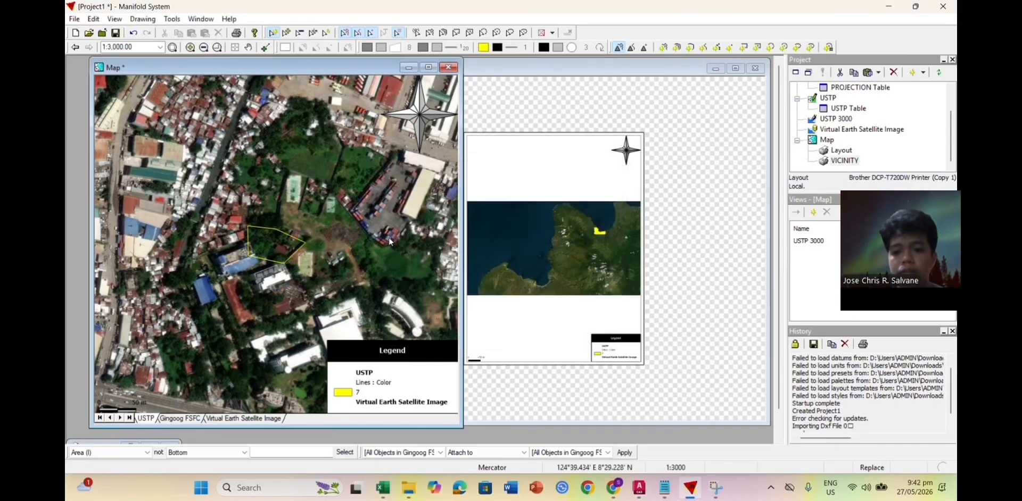
pyautogui.click(115, 18)
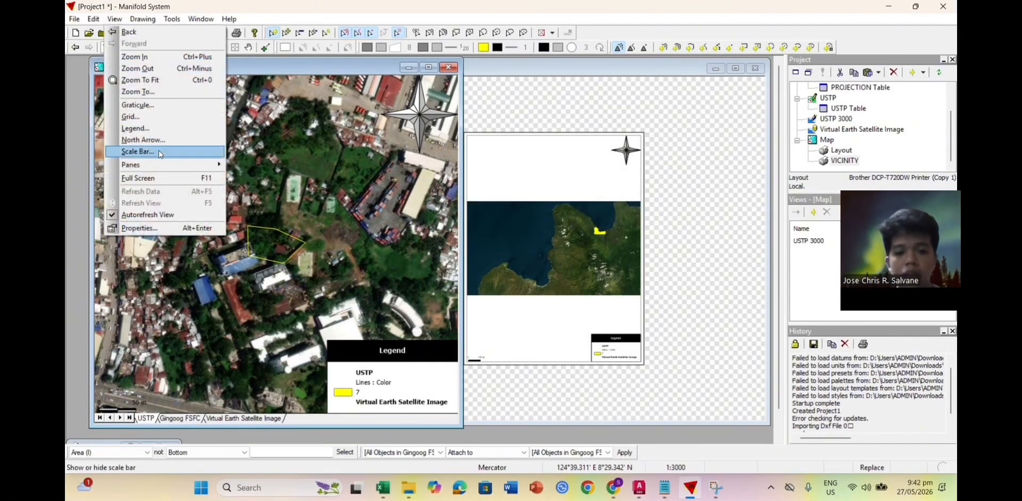
pyautogui.click(133, 129)
pyautogui.click(418, 119)
pyautogui.click(572, 363)
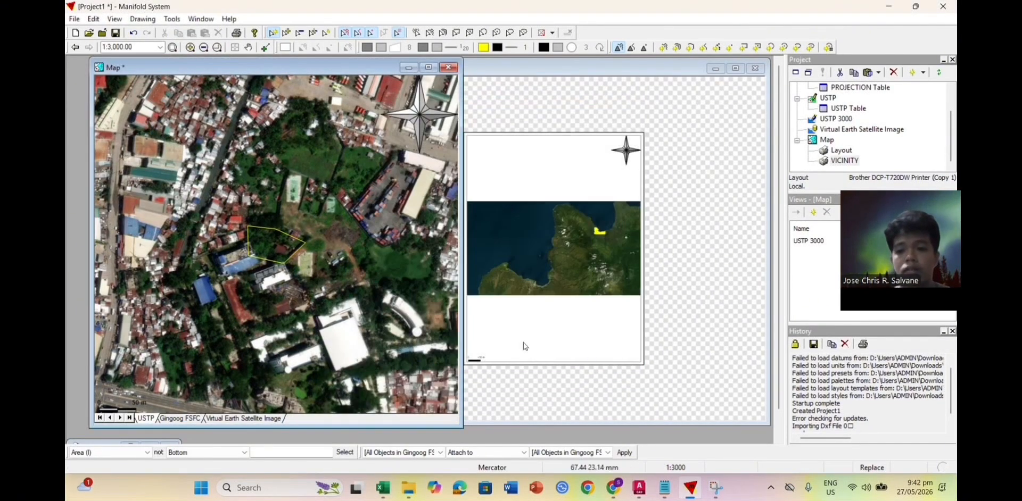
# Step: Hide the map's north arrow and scale bar
pyautogui.click(113, 19)
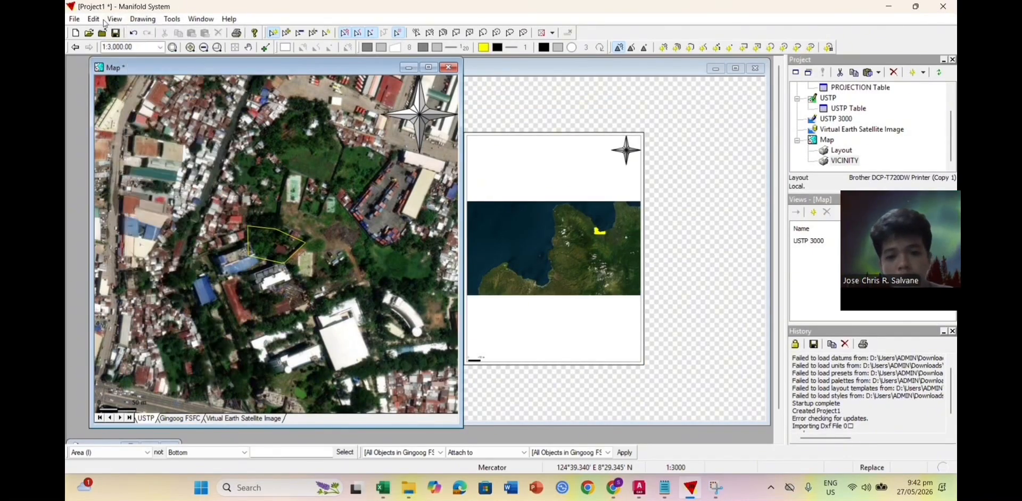
pyautogui.click(114, 19)
pyautogui.click(114, 19)
pyautogui.click(143, 140)
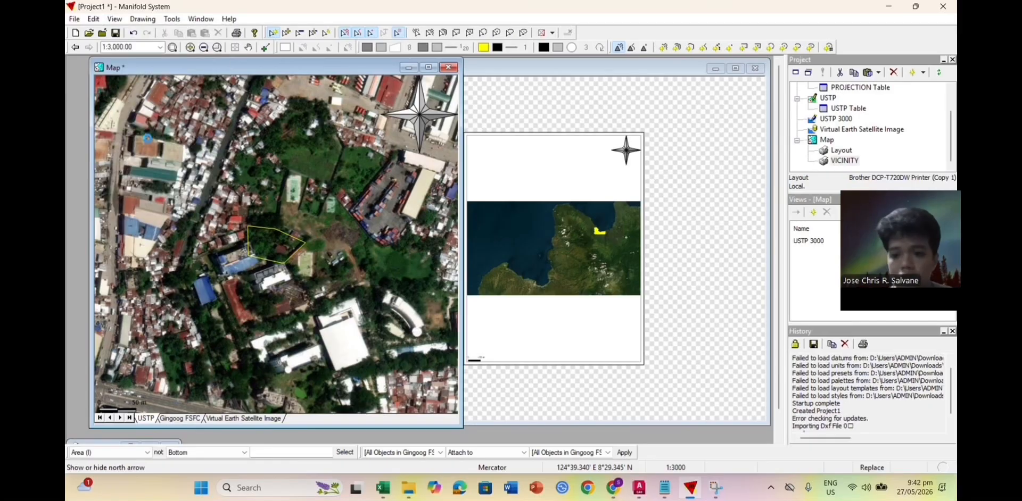
pyautogui.click(448, 192)
pyautogui.click(539, 294)
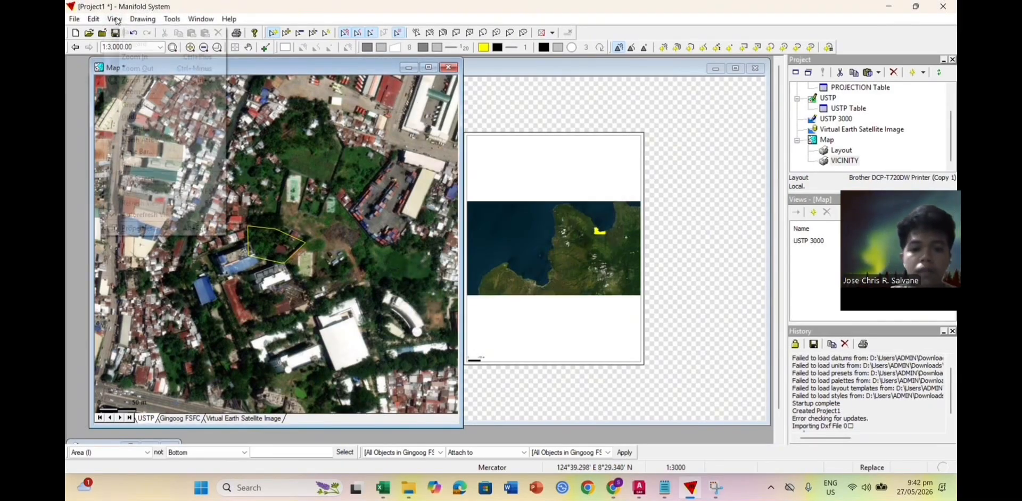
pyautogui.click(448, 168)
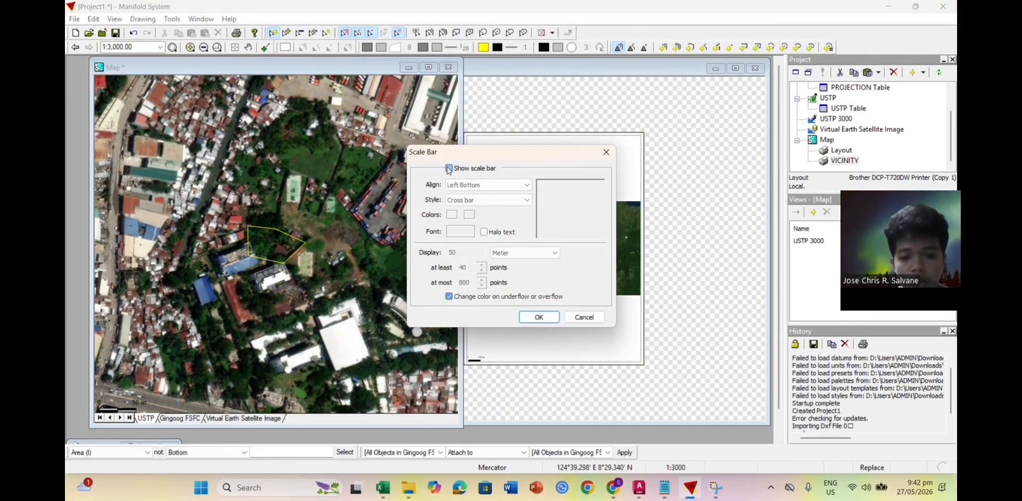
pyautogui.click(537, 318)
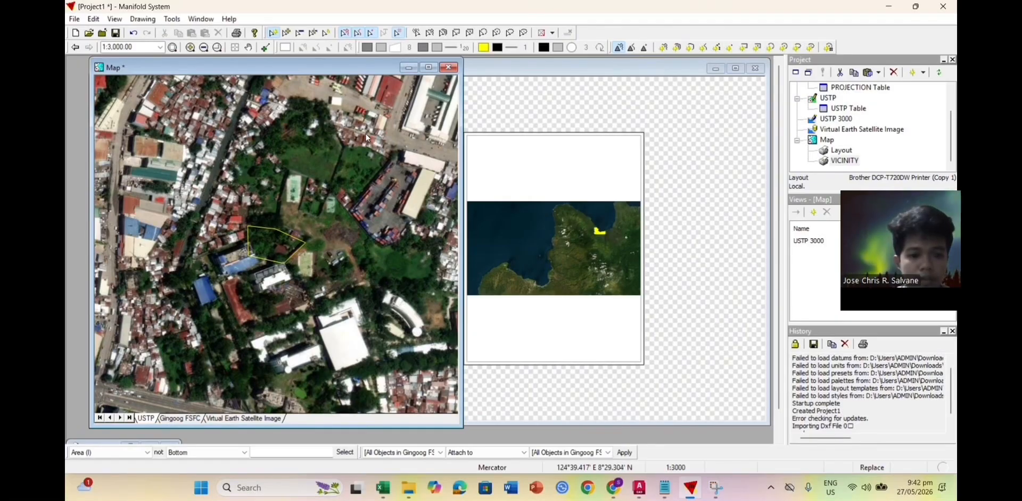
# Step: Set the map scale to 1:5,000 and save it as a view named USTP 5000
pyautogui.click(113, 46)
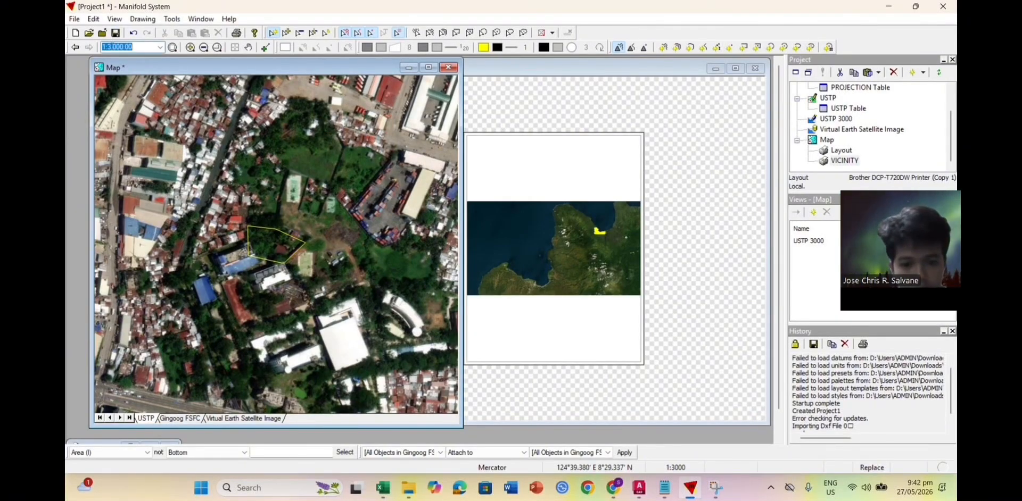
pyautogui.write('5,000')
pyautogui.press('Return')
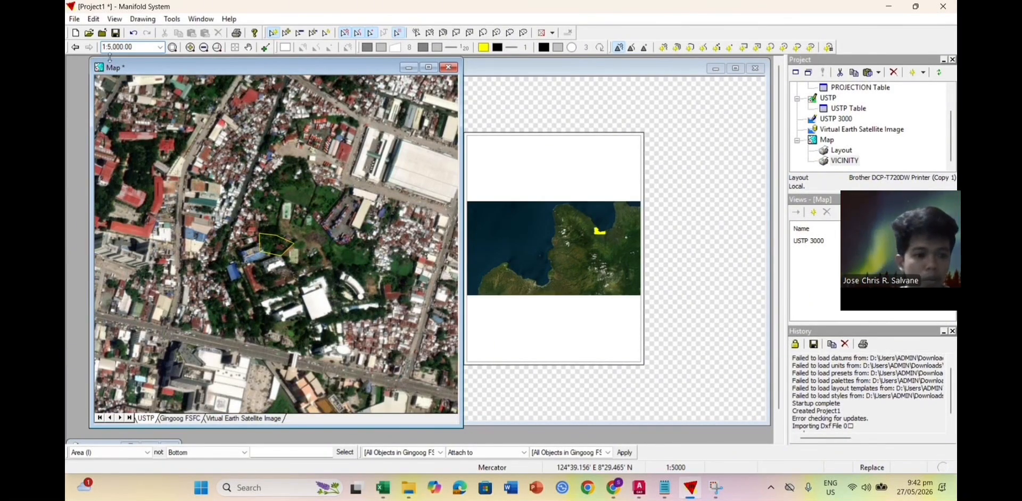
pyautogui.click(813, 213)
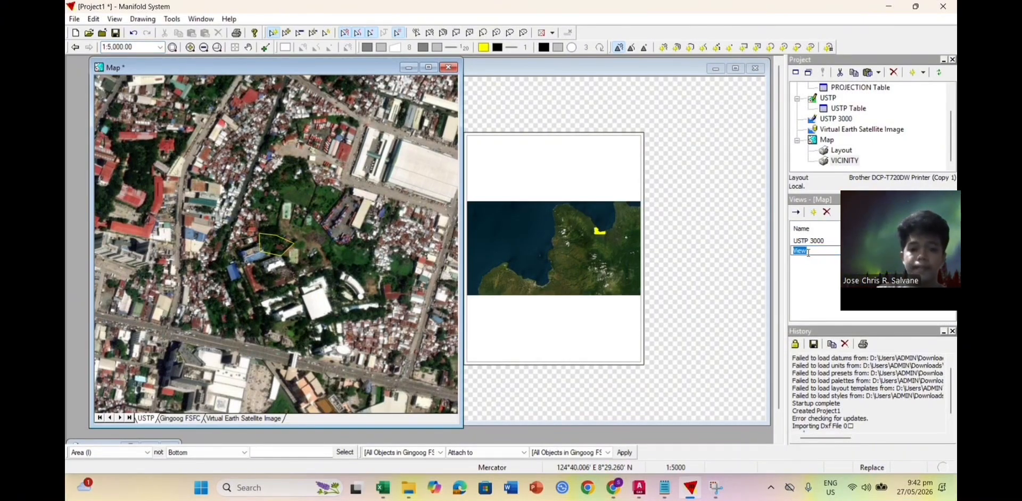
pyautogui.write('uUSTP 5000')
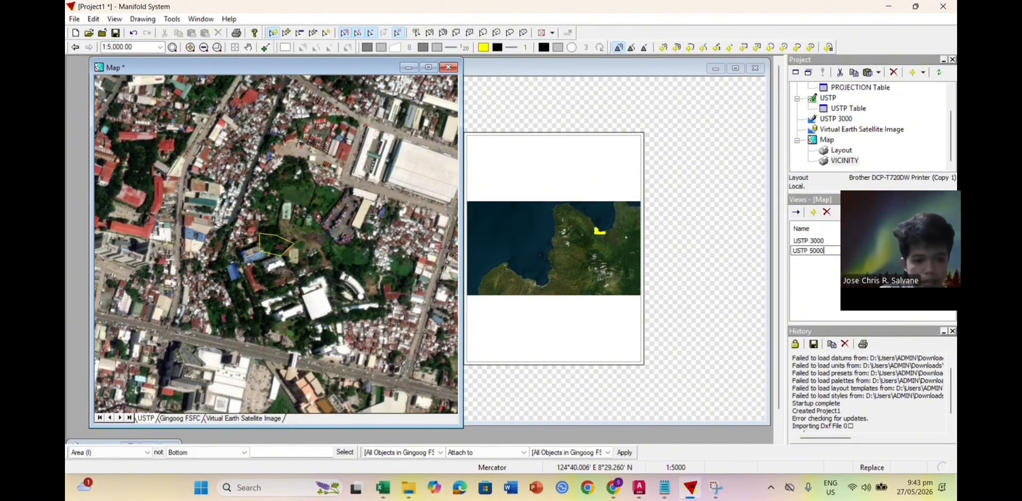
pyautogui.press('Return')
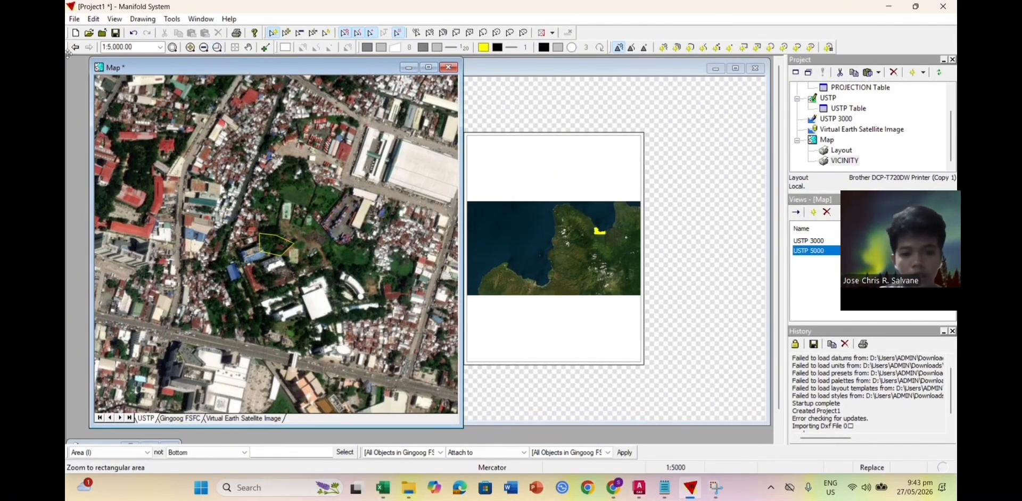
# Step: Change the map scale to 1:10,000
pyautogui.click(135, 47)
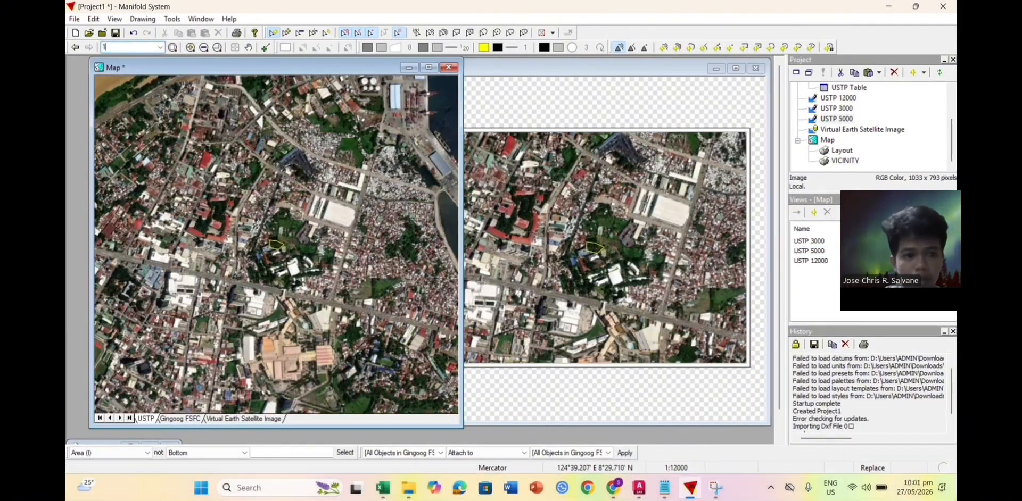
pyautogui.write('0000')
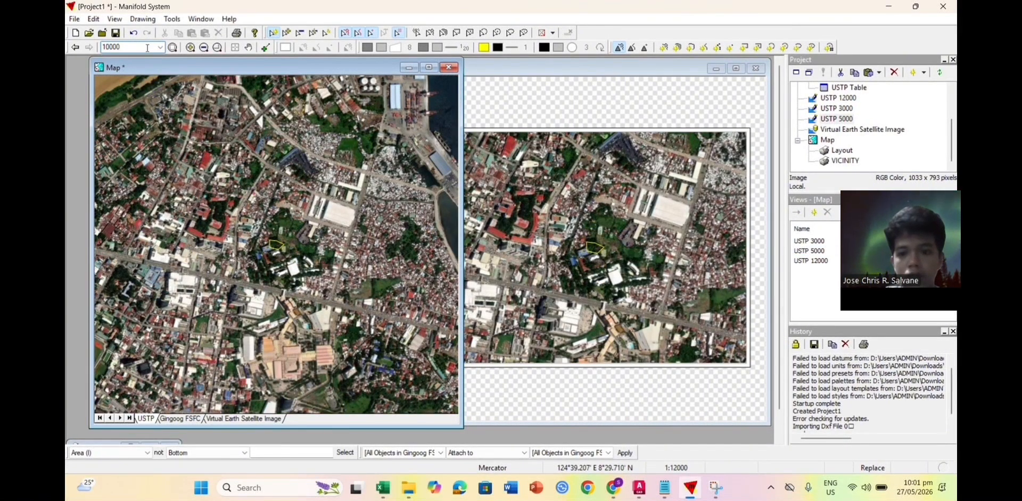
pyautogui.press('Return')
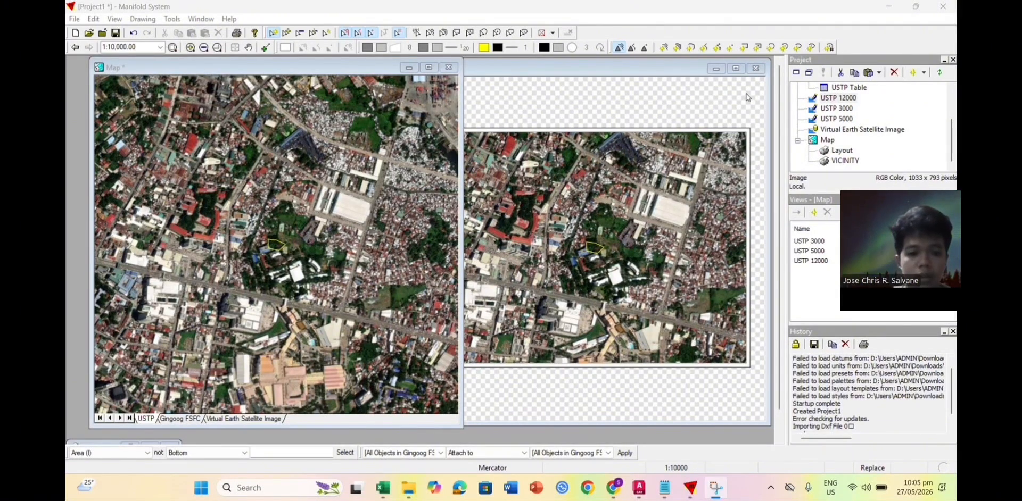
# Step: Delete the USTP 12000 component from the project, confirming with Yes
pyautogui.rightClick(821, 99)
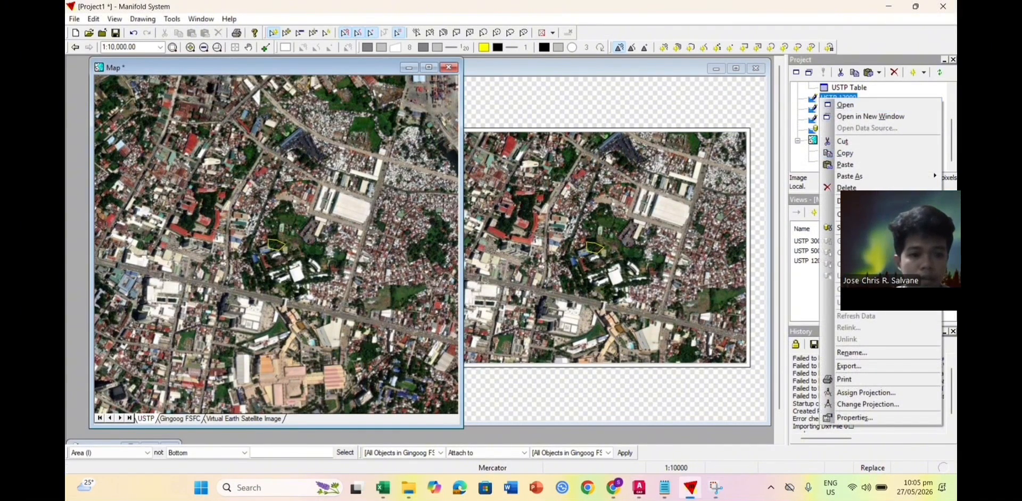
pyautogui.click(830, 189)
pyautogui.click(504, 282)
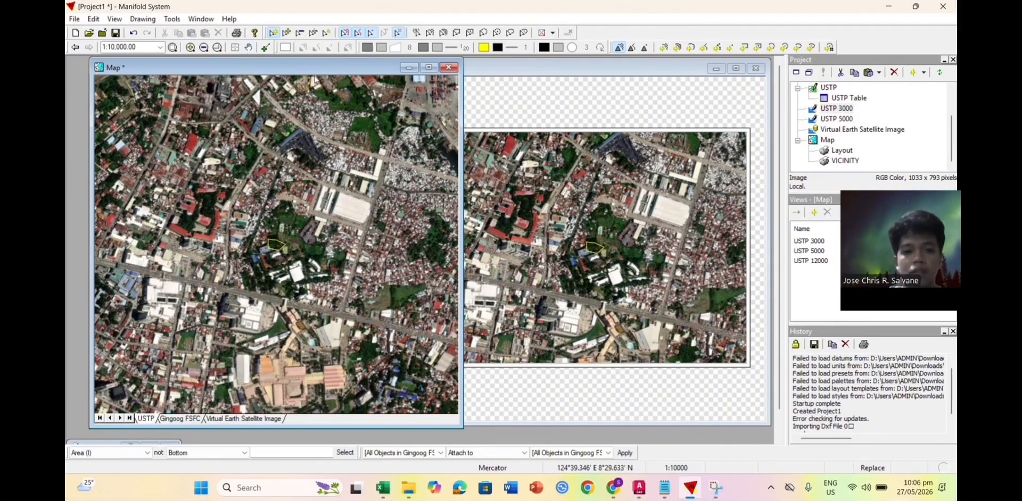
# Step: Try a 10000 zoom on the layout, then undo it back to full-page view
pyautogui.tripleClick(131, 47)
pyautogui.write('10000')
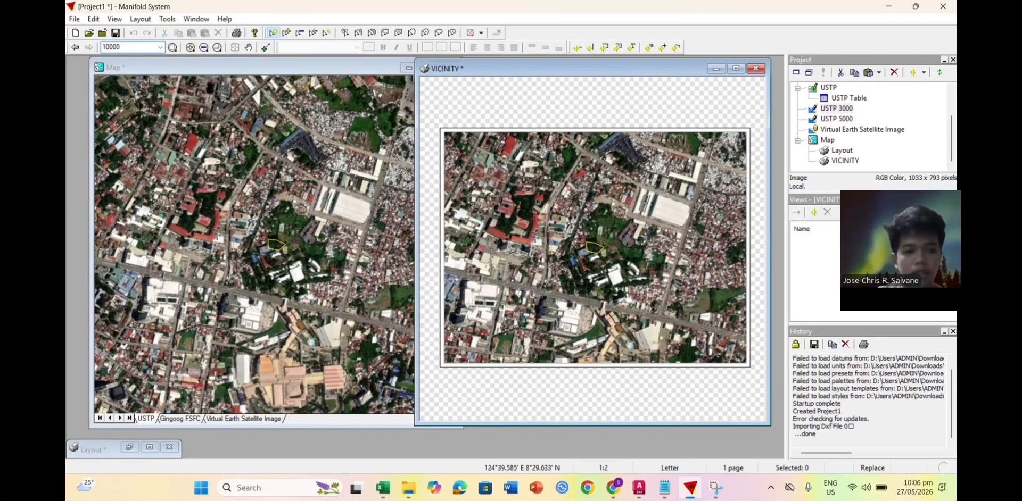
pyautogui.press('Return')
pyautogui.hotkey('ctrl', 'z')
pyautogui.click(208, 272)
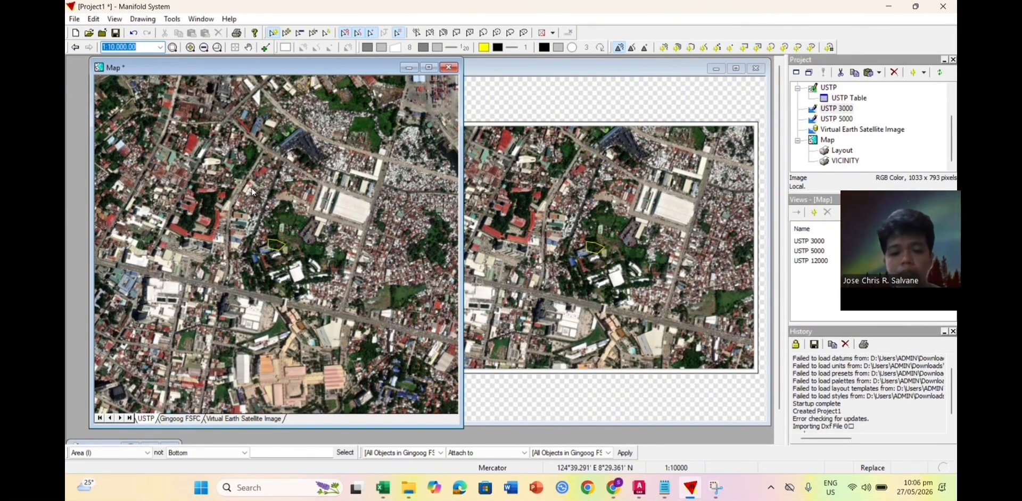
# Step: Replace the USTP 12000 saved view with a new view named USTP 10000
pyautogui.click(223, 132)
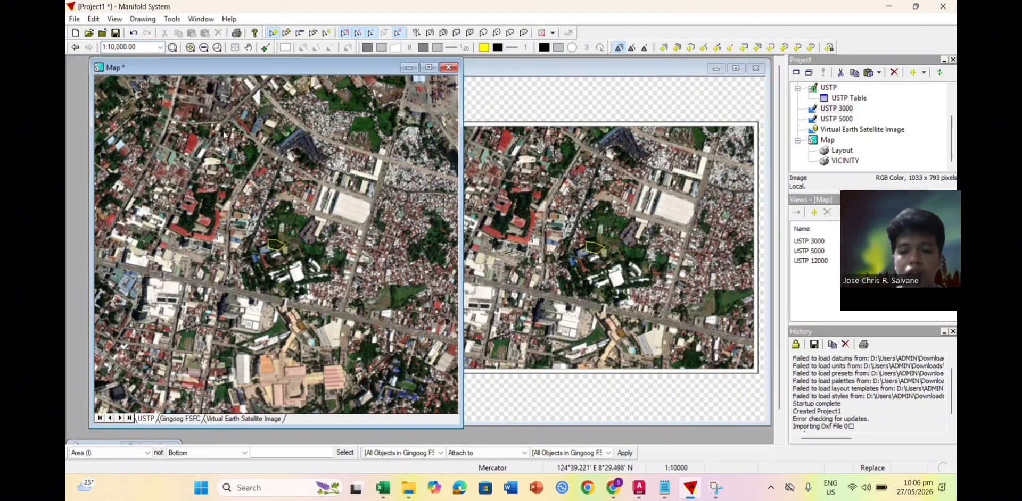
pyautogui.click(809, 260)
pyautogui.click(827, 213)
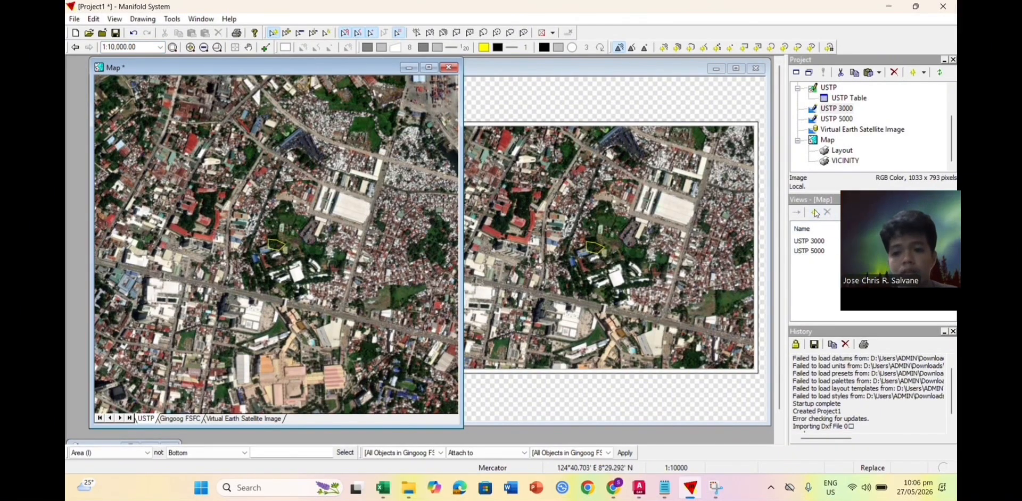
pyautogui.click(815, 213)
pyautogui.write('USTP')
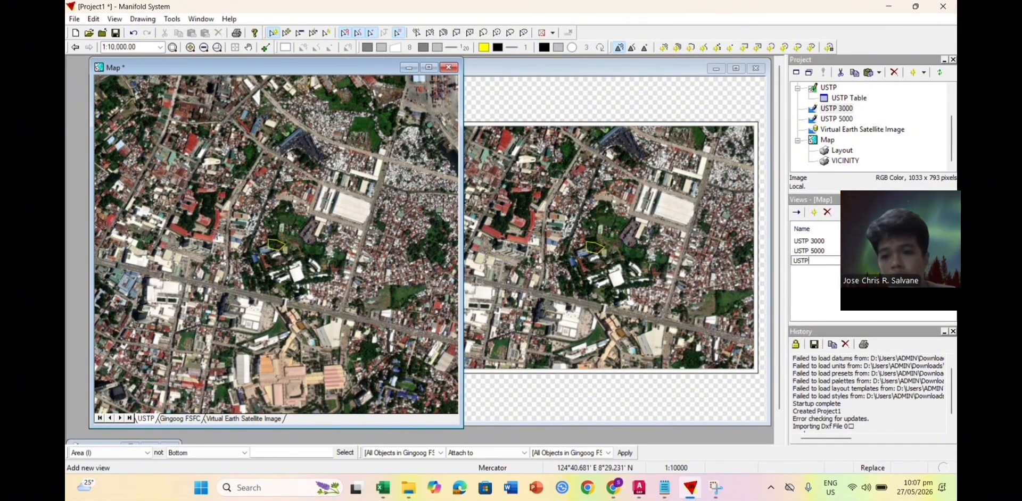
pyautogui.write(' 10000')
pyautogui.press('Return')
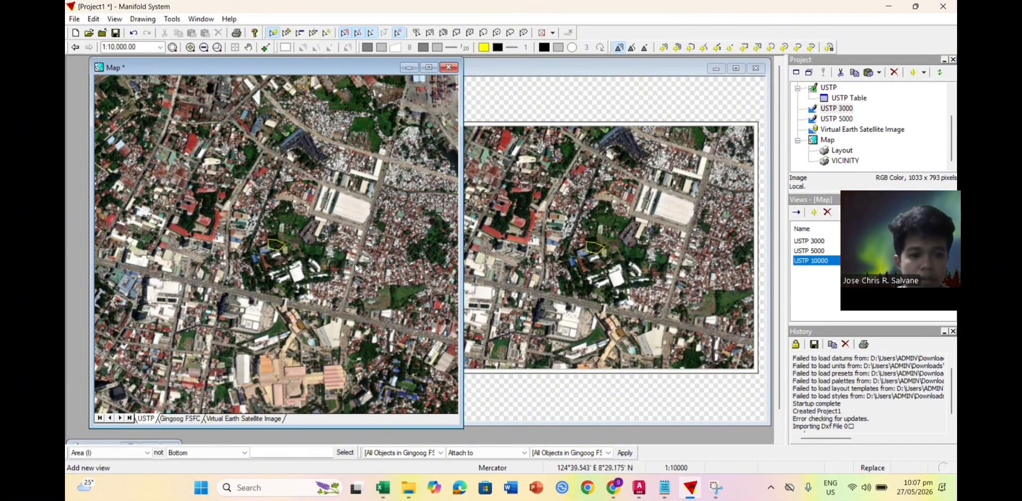
# Step: Adjust the USTP layer's options and bring the VICINITY layout to the front
pyautogui.rightClick(146, 418)
pyautogui.click(211, 288)
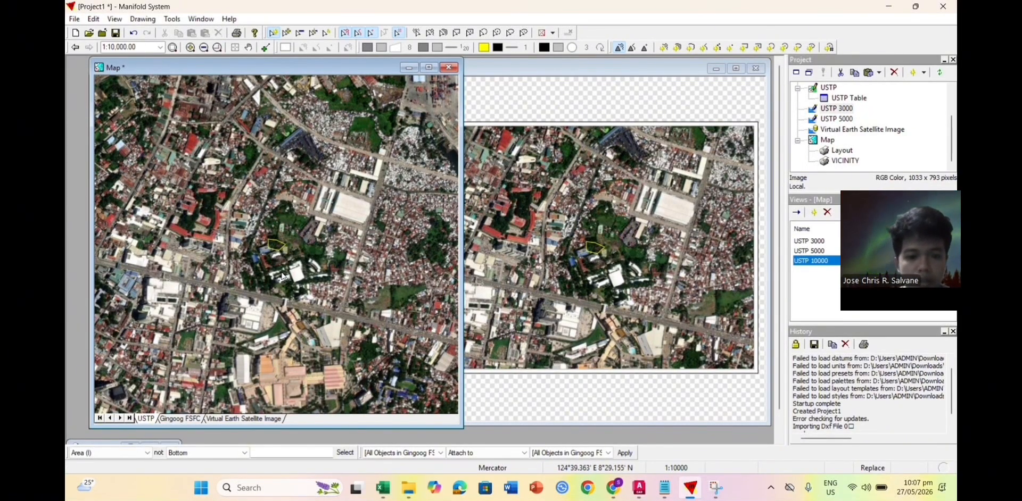
pyautogui.click(532, 114)
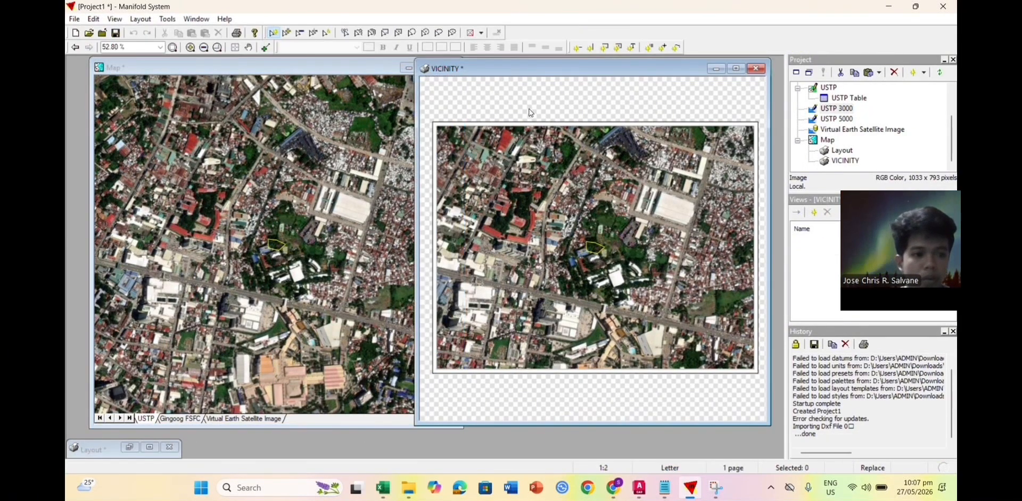
# Step: Start making an image of the VICINITY layout, then cancel it
pyautogui.rightClick(848, 162)
pyautogui.click(868, 394)
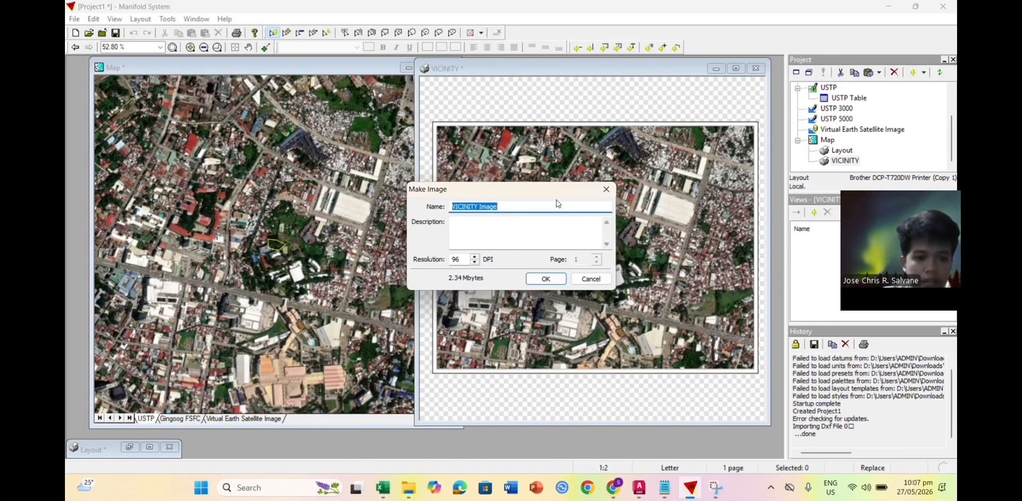
pyautogui.click(603, 190)
# Step: Set the layout's map frame to show the USTP 10000 saved view
pyautogui.doubleClick(575, 181)
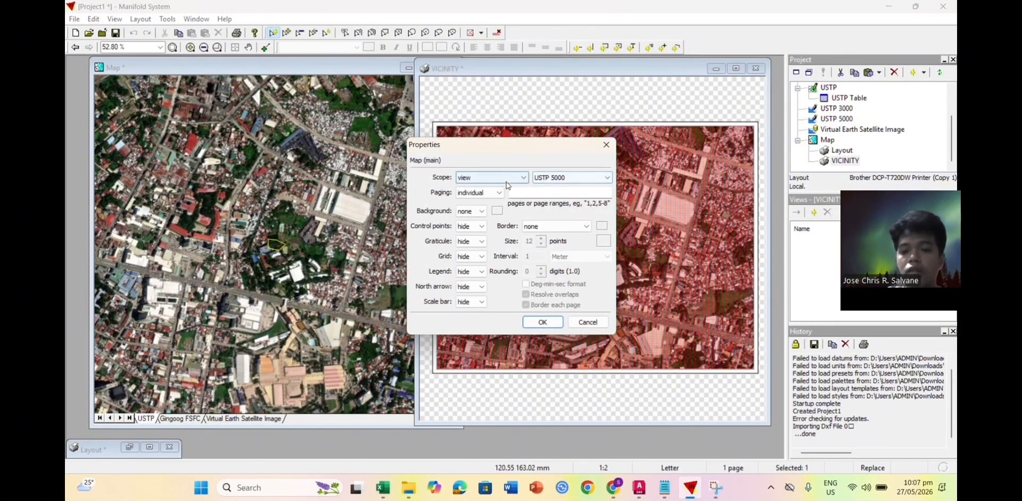
pyautogui.click(511, 178)
pyautogui.click(572, 177)
pyautogui.click(566, 192)
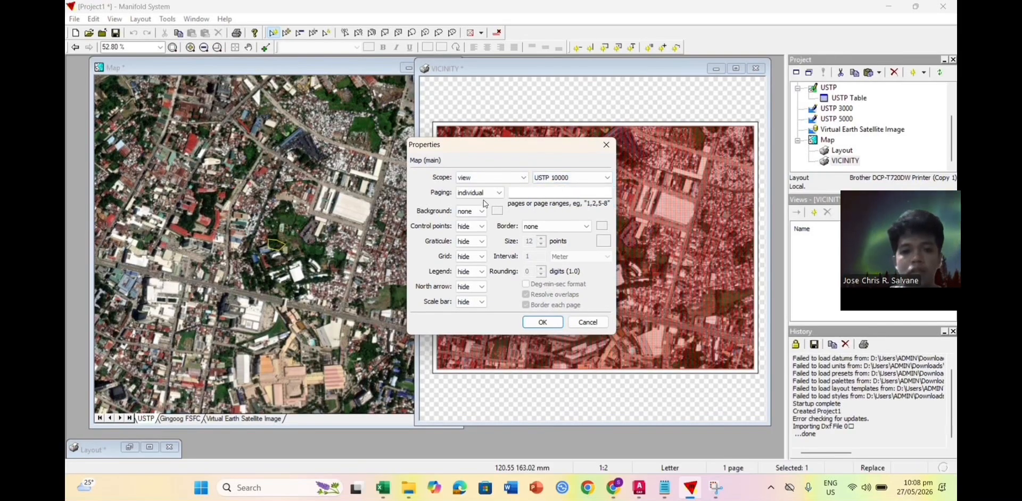
pyautogui.click(542, 322)
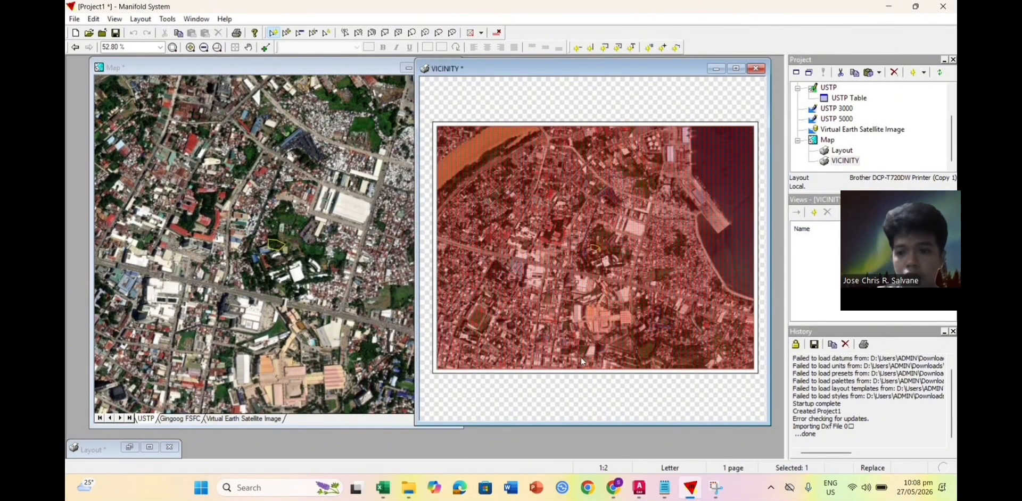
pyautogui.click(575, 379)
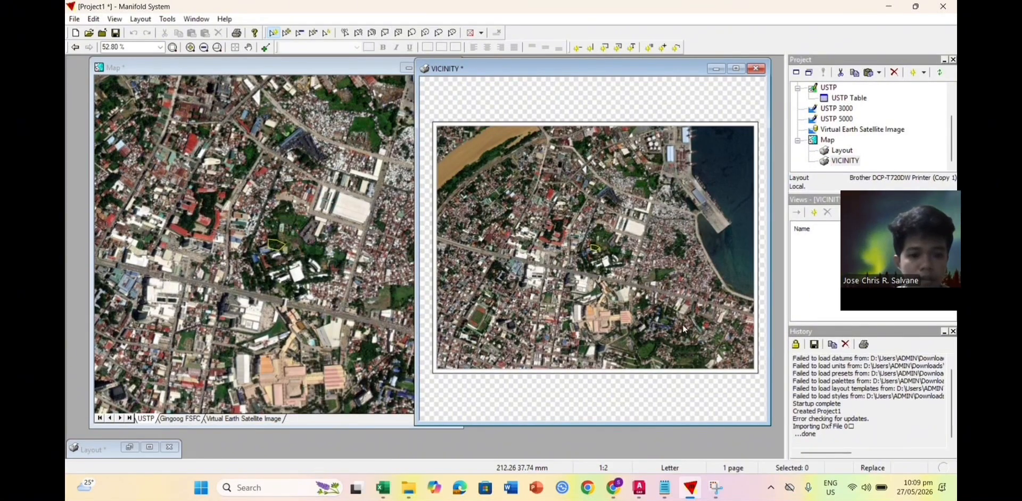
pyautogui.moveTo(639, 489)
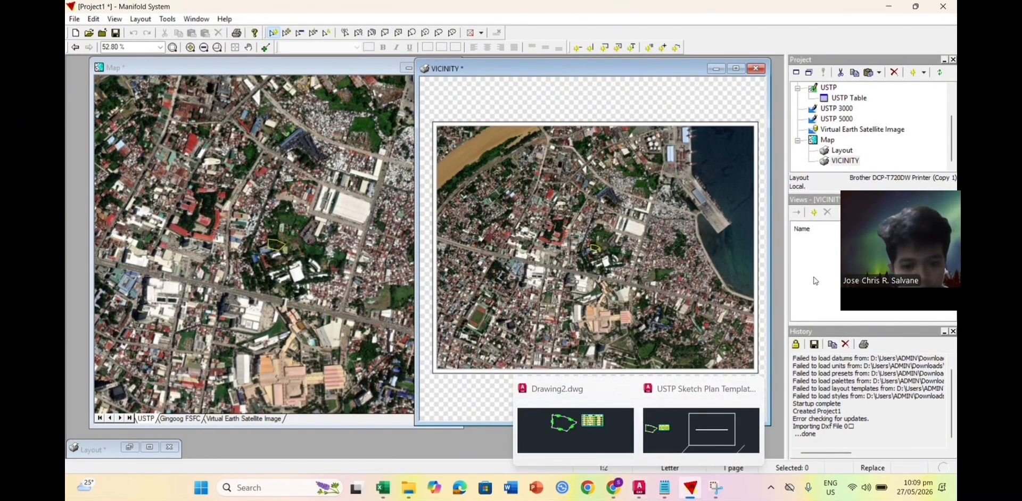
pyautogui.click(846, 161)
# Step: Make an image of the VICINITY layout named USTP 10000 and check the Downloads folder
pyautogui.rightClick(846, 161)
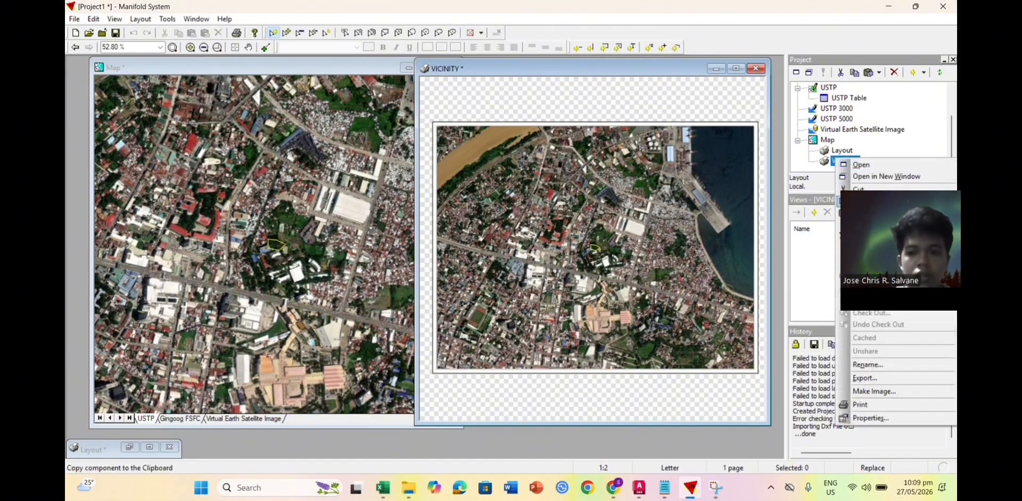
pyautogui.click(867, 379)
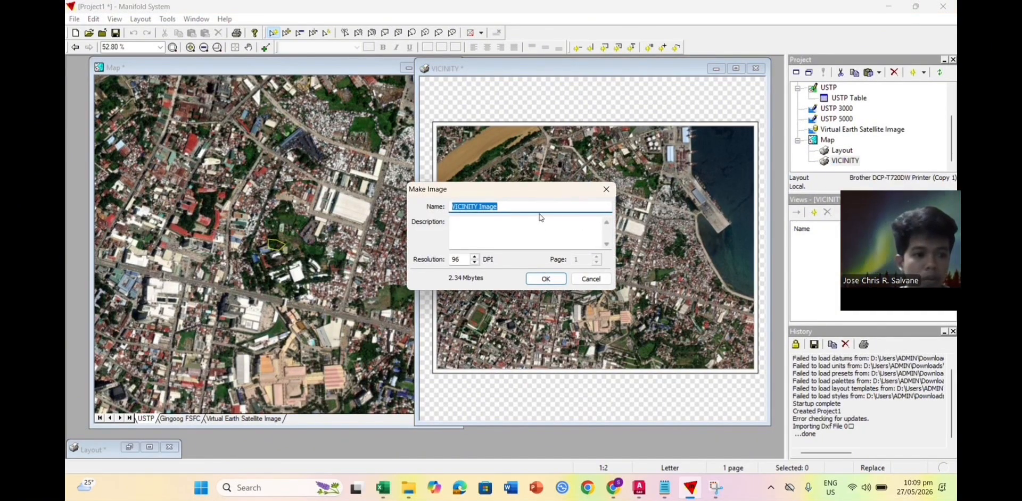
pyautogui.write('USTP 10000')
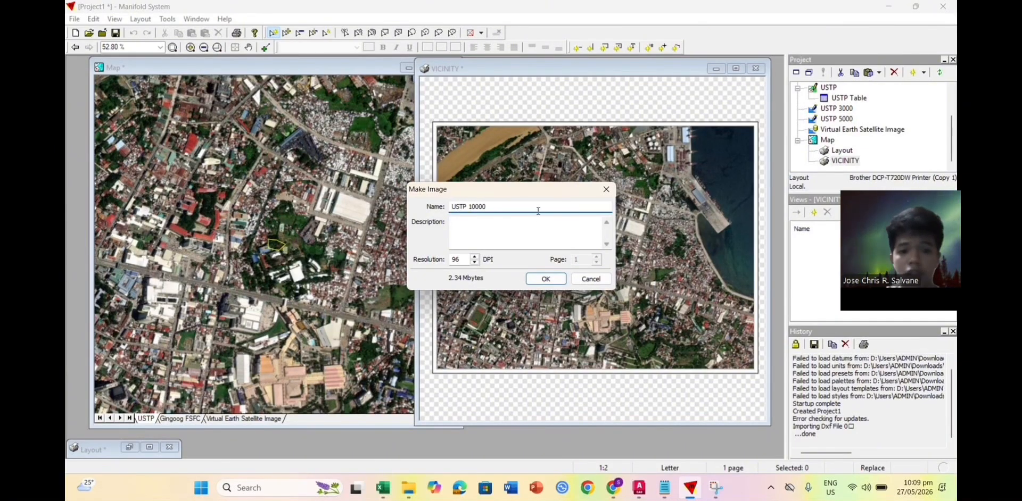
pyautogui.click(534, 282)
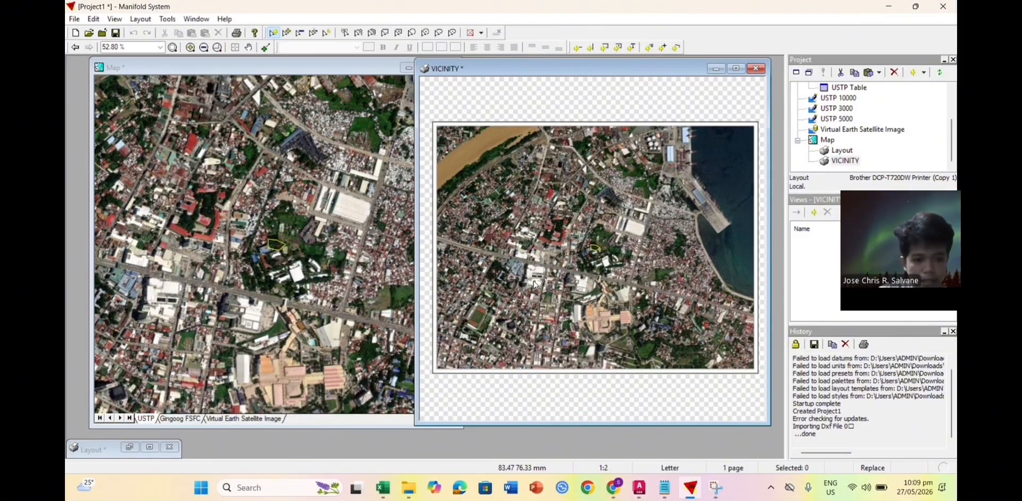
pyautogui.click(408, 488)
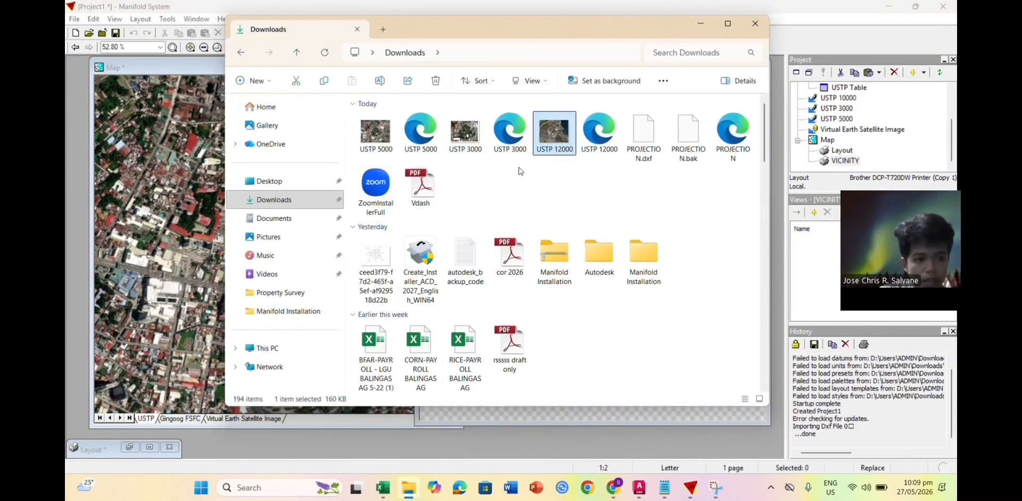
pyautogui.click(299, 202)
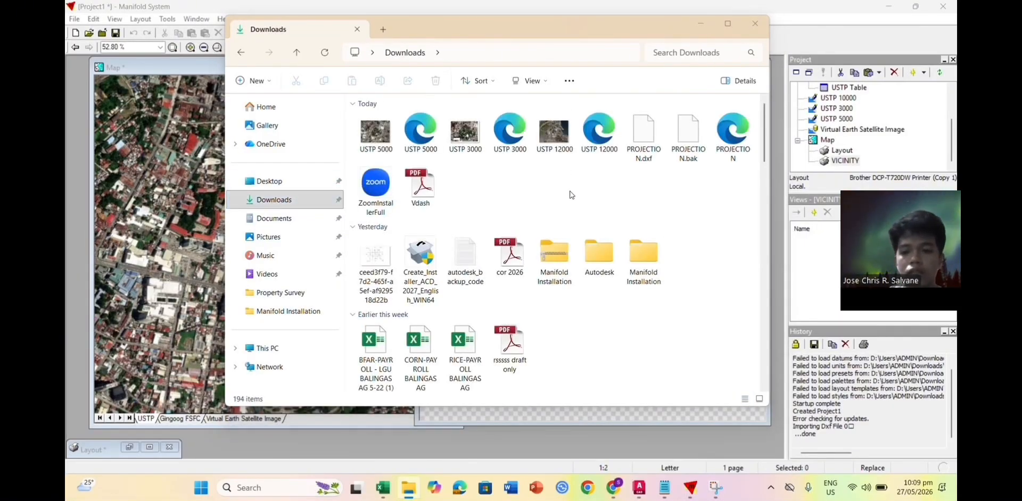
pyautogui.click(784, 134)
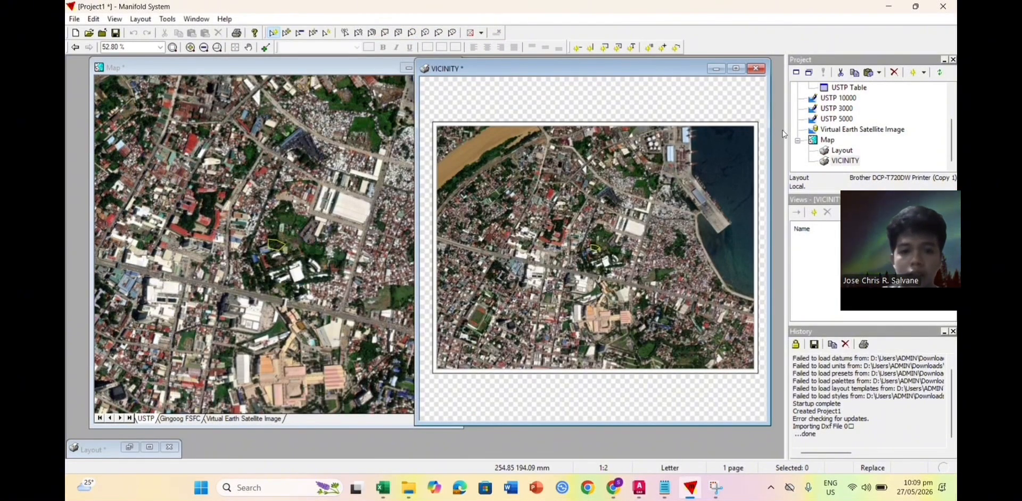
# Step: Export the USTP 10000 image as a JPEG to Downloads
pyautogui.rightClick(848, 102)
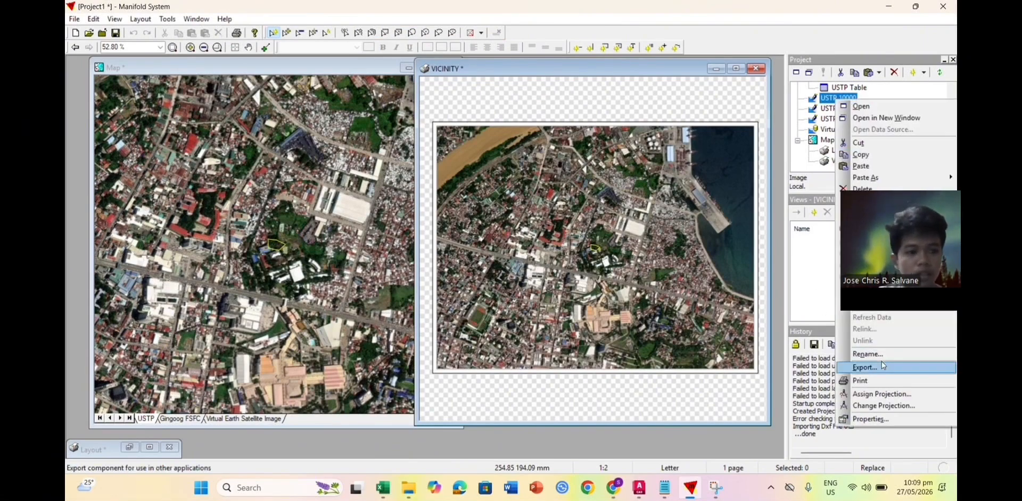
pyautogui.click(881, 364)
pyautogui.click(250, 256)
pyautogui.click(245, 299)
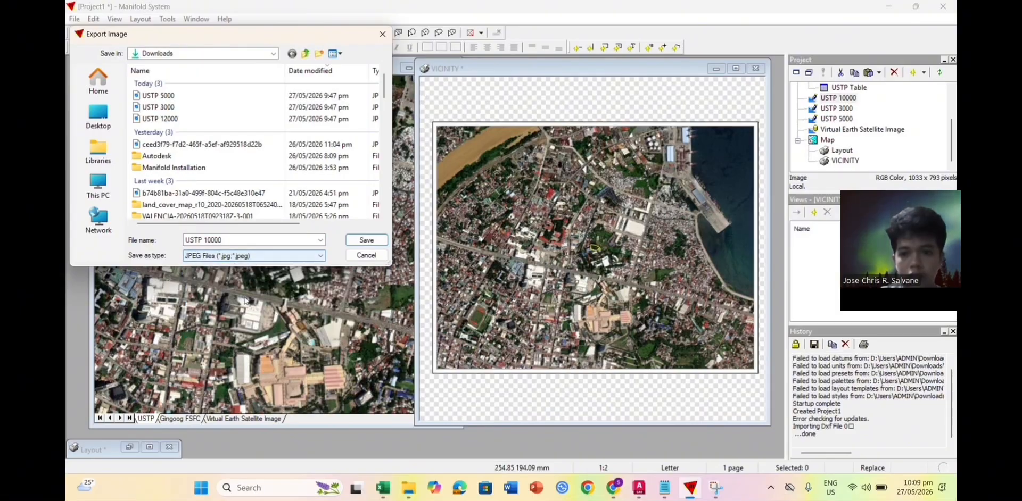
pyautogui.click(373, 243)
pyautogui.click(536, 269)
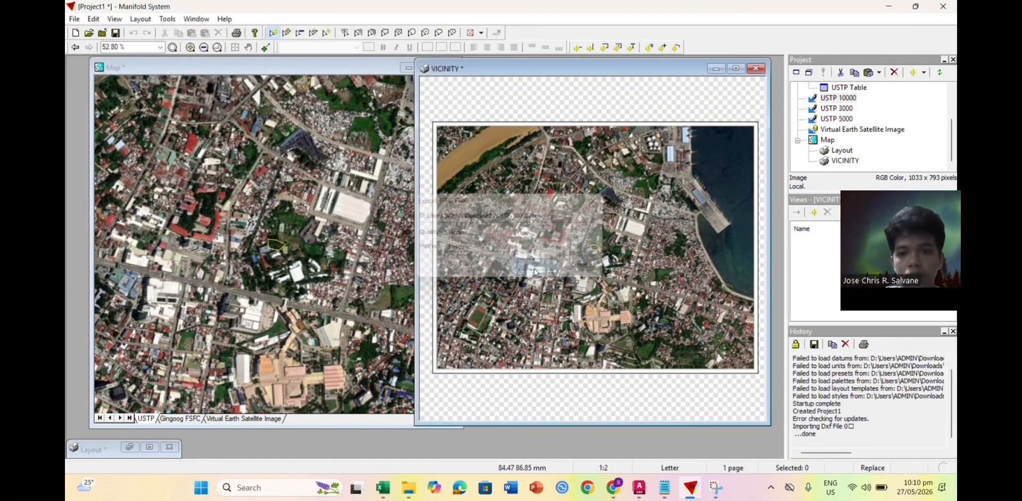
# Step: Delete the old USTP 12000 files from Downloads and return to AutoCAD
pyautogui.hotkey('alt', 'Tab')
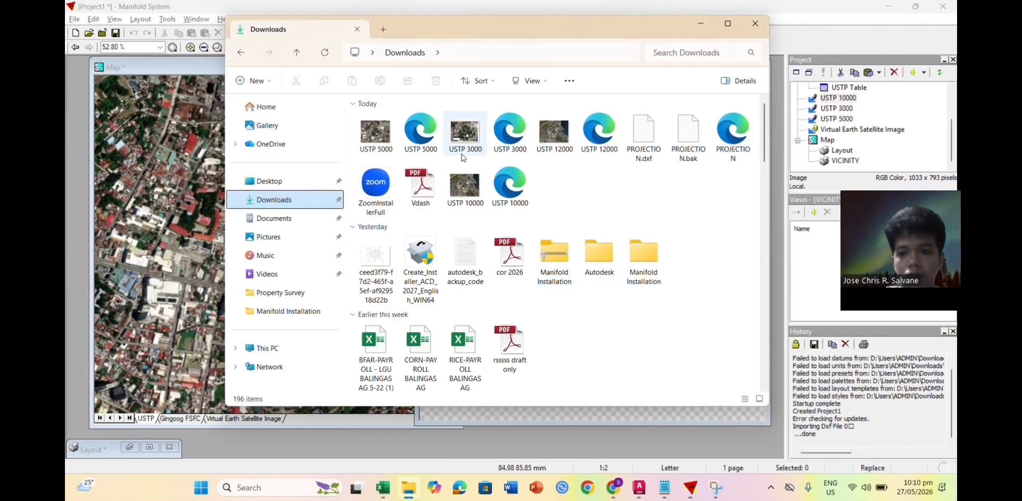
pyautogui.click(548, 125)
pyautogui.press('Delete')
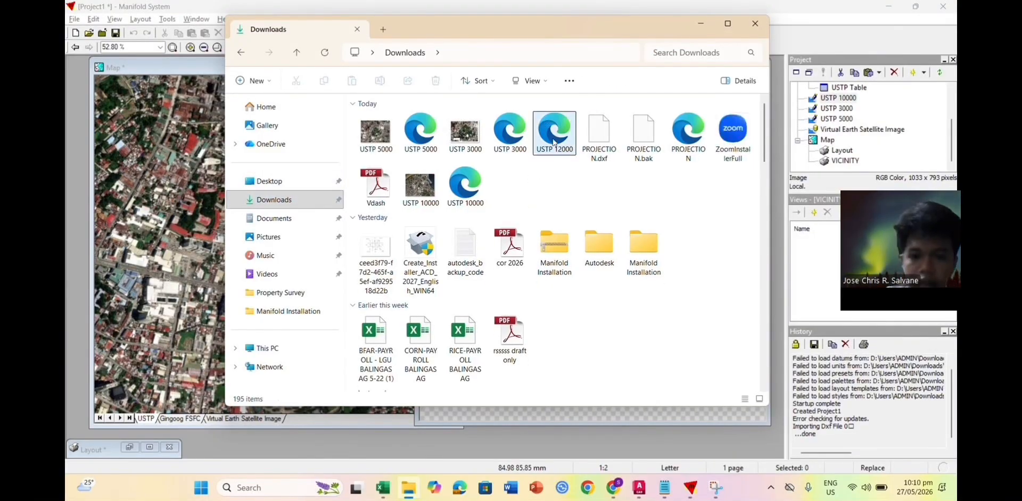
pyautogui.press('Delete')
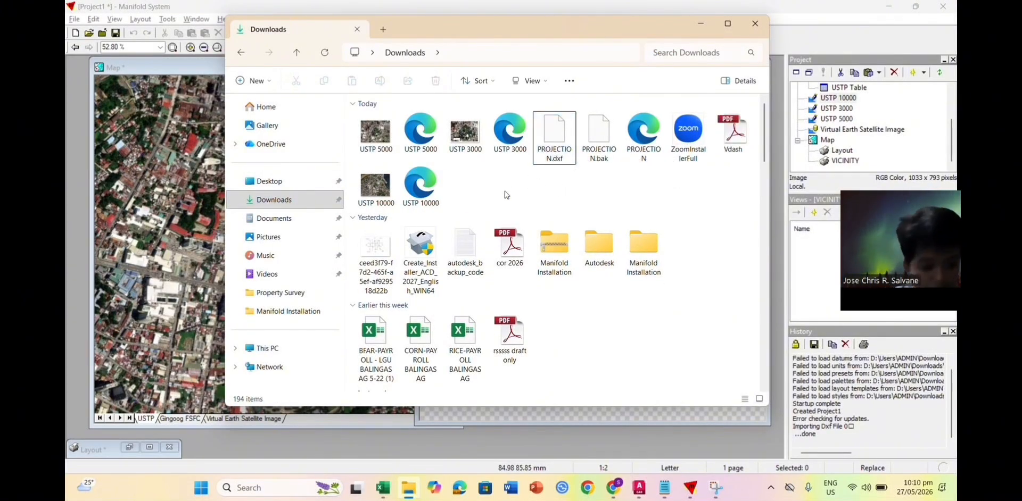
pyautogui.hotkey('alt', 'Tab')
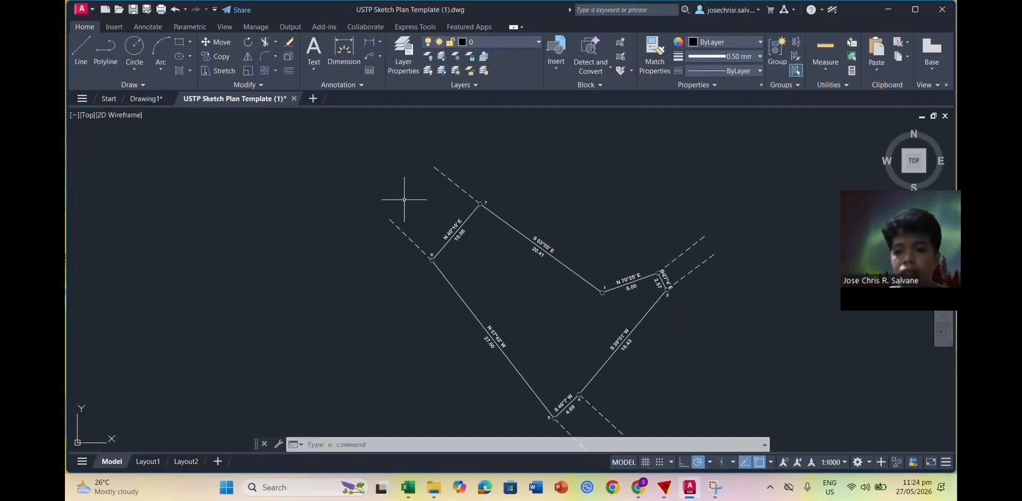
# Step: Attach USTP 10000.jpg with its full path and place it left of the traverse
pyautogui.scroll(-5, 486, 251)
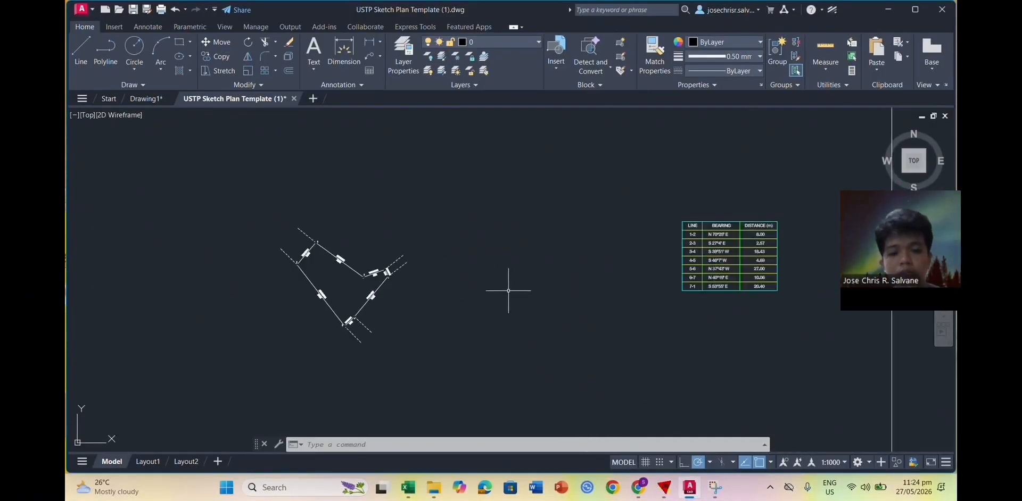
pyautogui.moveTo(470, 264); pyautogui.dragTo(595, 280, button='middle')
pyautogui.write('image')
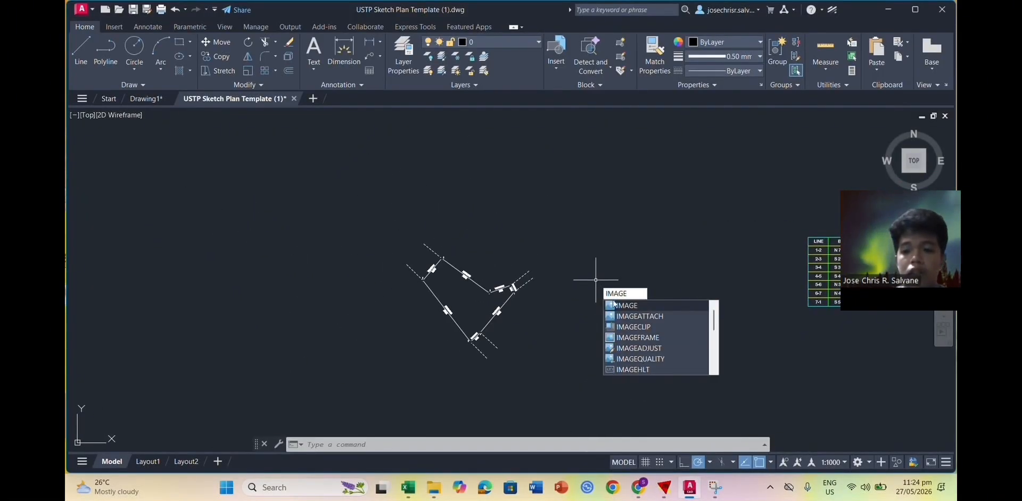
pyautogui.click(632, 315)
pyautogui.doubleClick(440, 178)
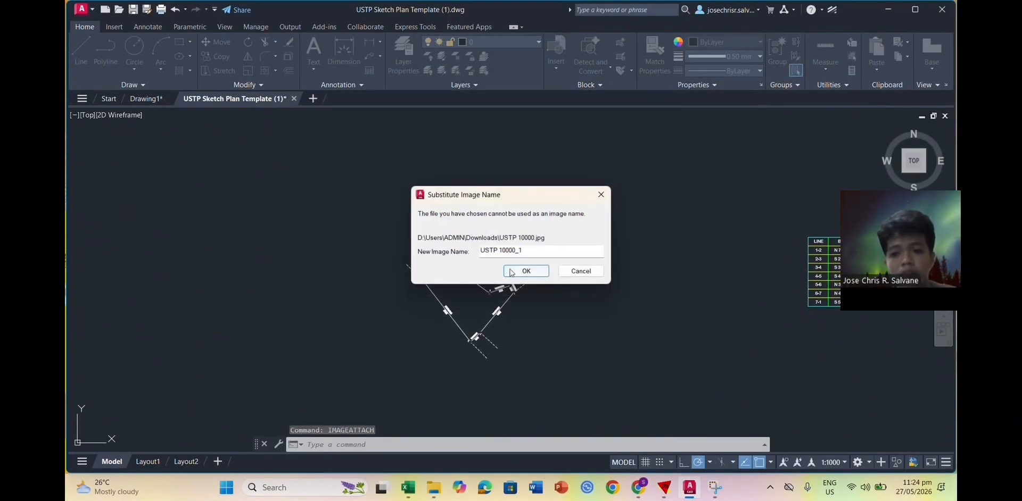
pyautogui.click(510, 271)
pyautogui.click(526, 203)
pyautogui.click(531, 230)
pyautogui.click(521, 326)
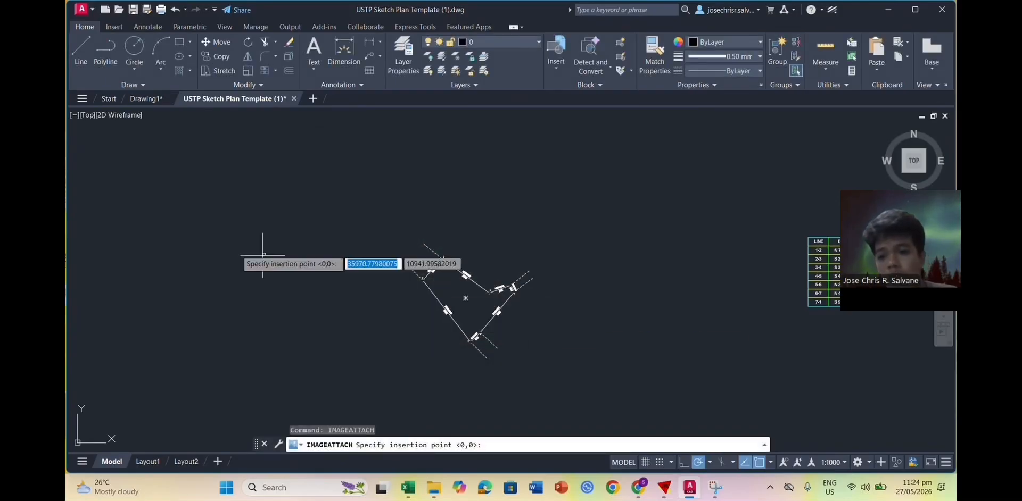
pyautogui.click(161, 347)
pyautogui.click(149, 208)
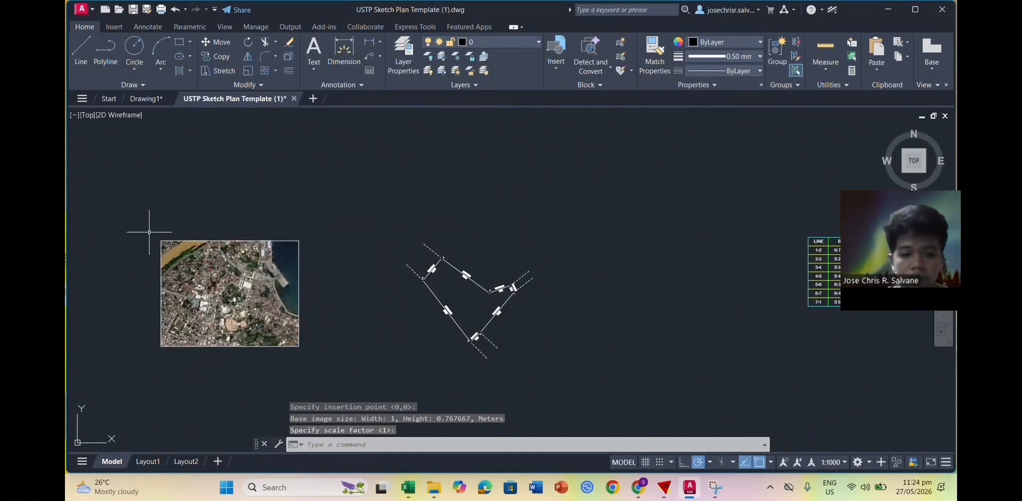
# Step: Scale the satellite image by reference, using its bottom edge and the Points option
pyautogui.scroll(-2, 235, 323)
pyautogui.moveTo(153, 321); pyautogui.dragTo(354, 331, button='middle')
pyautogui.click(361, 233)
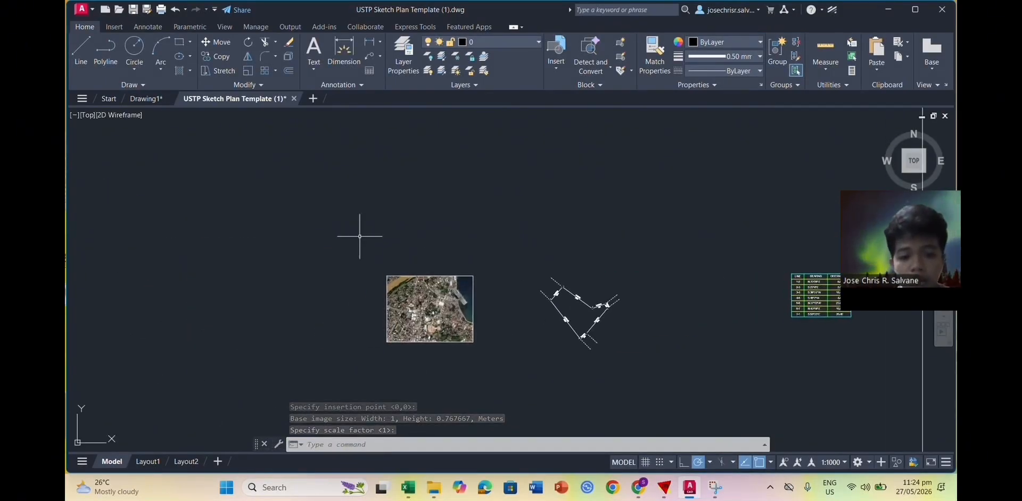
pyautogui.click(483, 362)
pyautogui.write('sc')
pyautogui.press('Return')
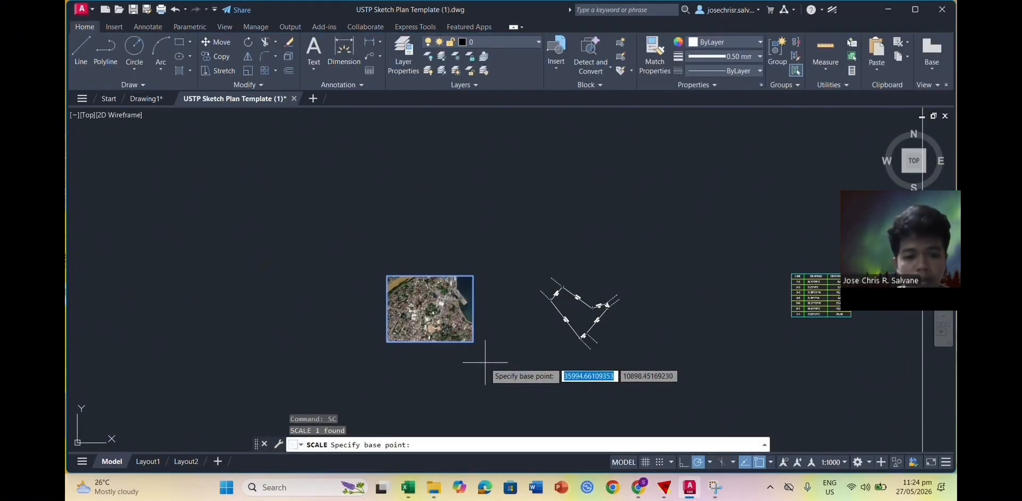
pyautogui.click(387, 341)
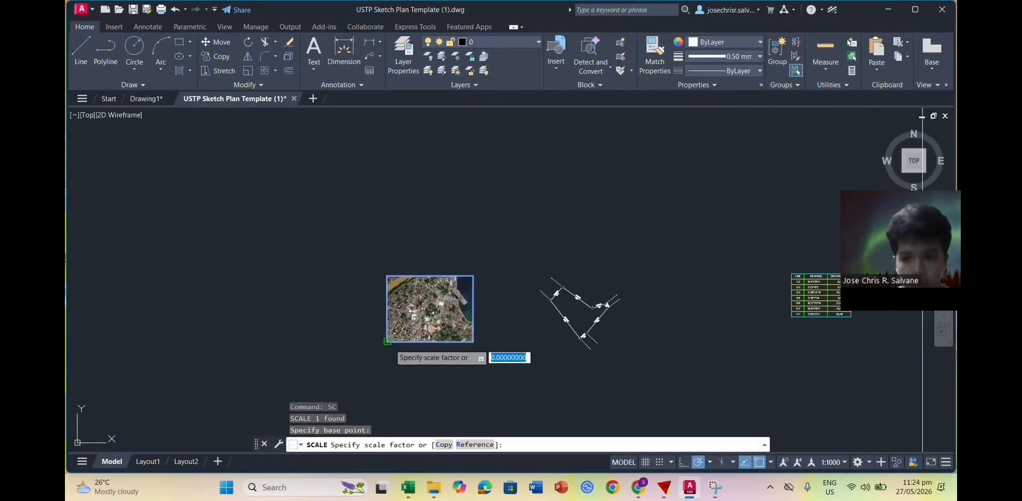
pyautogui.click(471, 445)
pyautogui.click(387, 341)
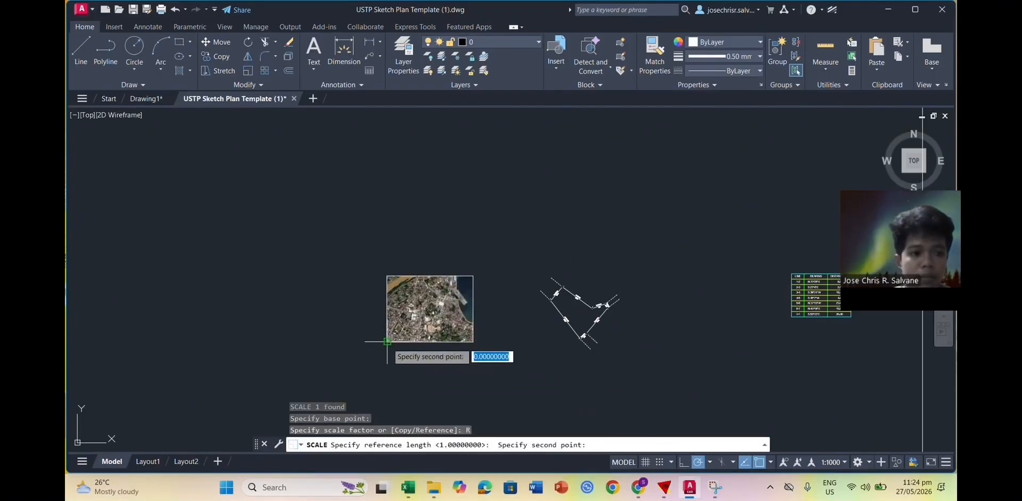
pyautogui.click(473, 341)
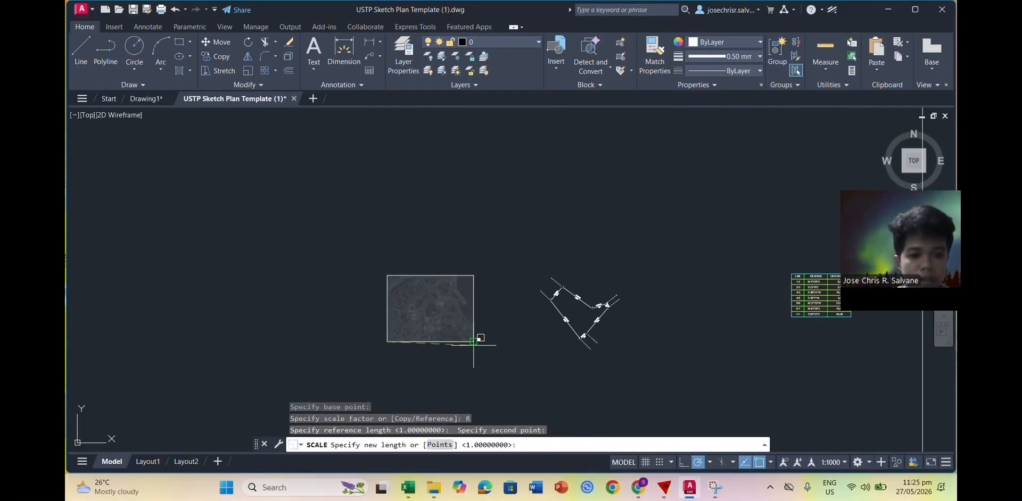
pyautogui.write('p')
pyautogui.press('Return')
pyautogui.moveTo(808, 342); pyautogui.dragTo(394, 355, button='middle')
# Step: Match the image width to the Vicinity frame's bottom edge and delete shapes overlapping it
pyautogui.scroll(-3, 445, 340)
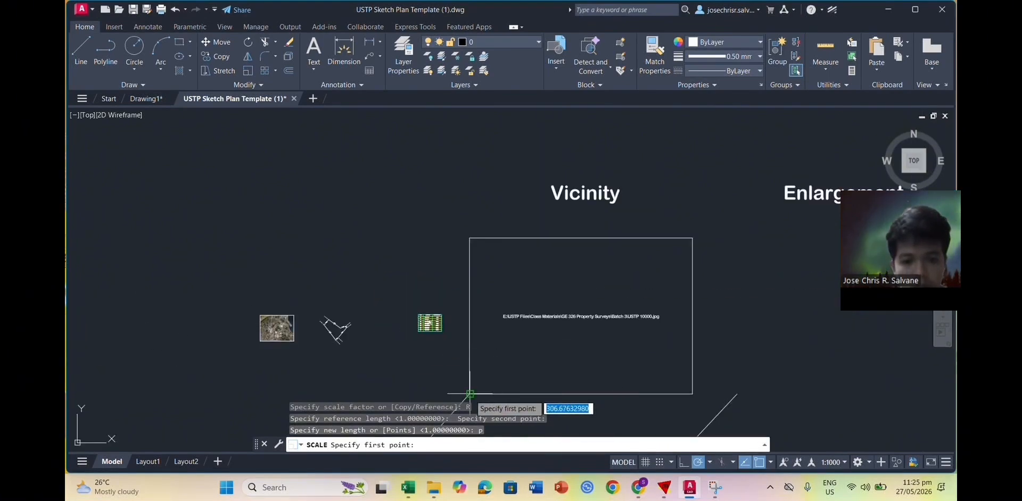
pyautogui.click(692, 394)
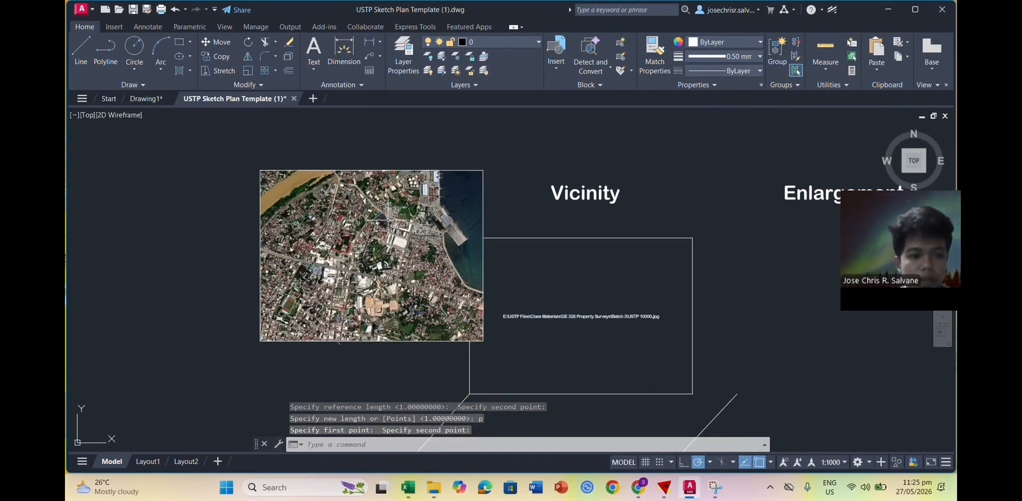
pyautogui.click(223, 152)
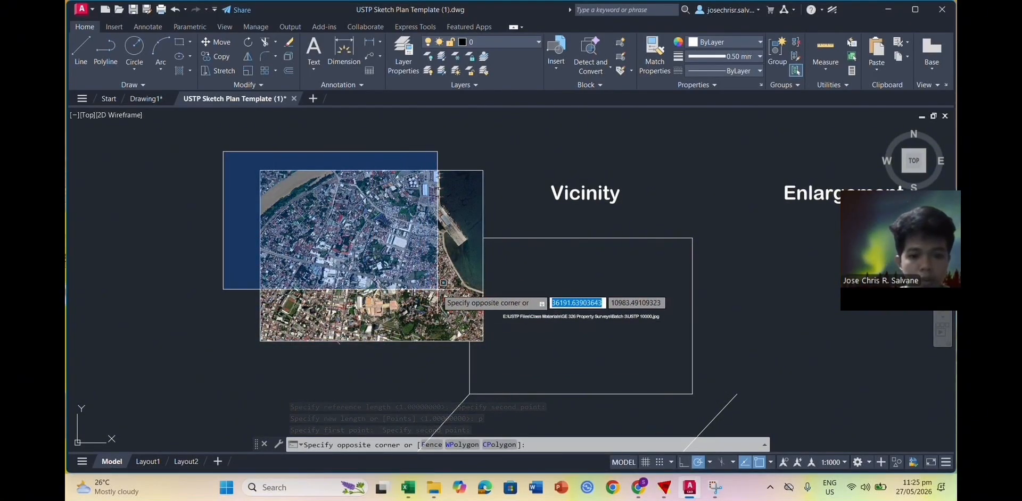
pyautogui.click(492, 349)
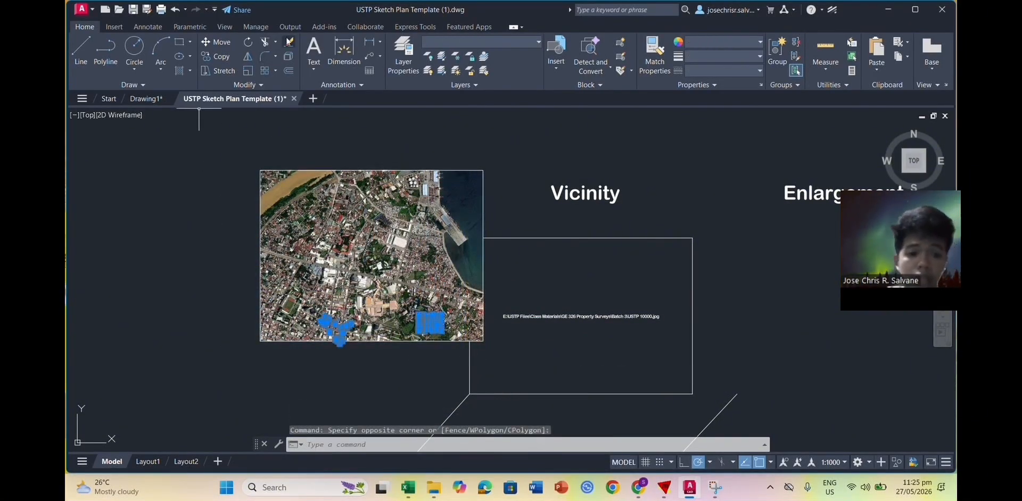
pyautogui.press('Delete')
# Step: Move the satellite image by its upper-left corner into the Vicinity frame
pyautogui.click(227, 155)
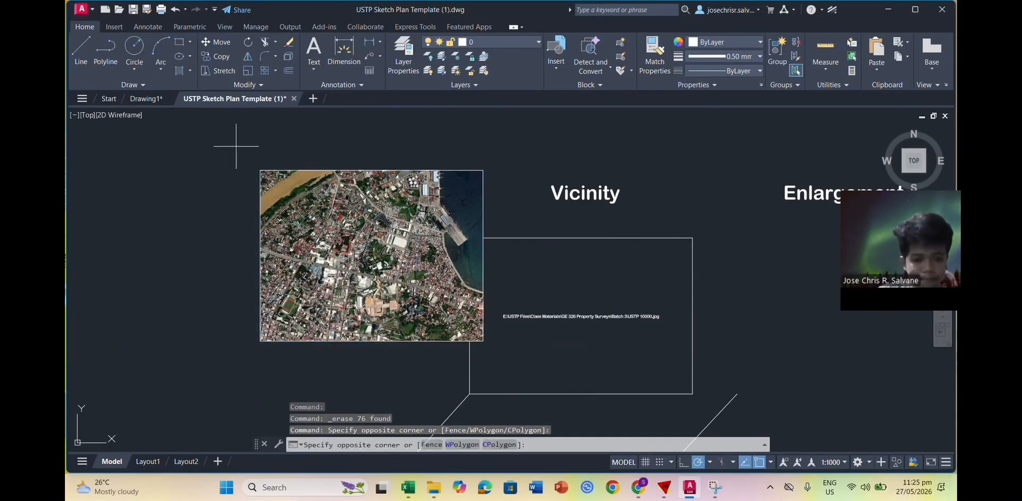
pyautogui.click(481, 346)
pyautogui.click(96, 30)
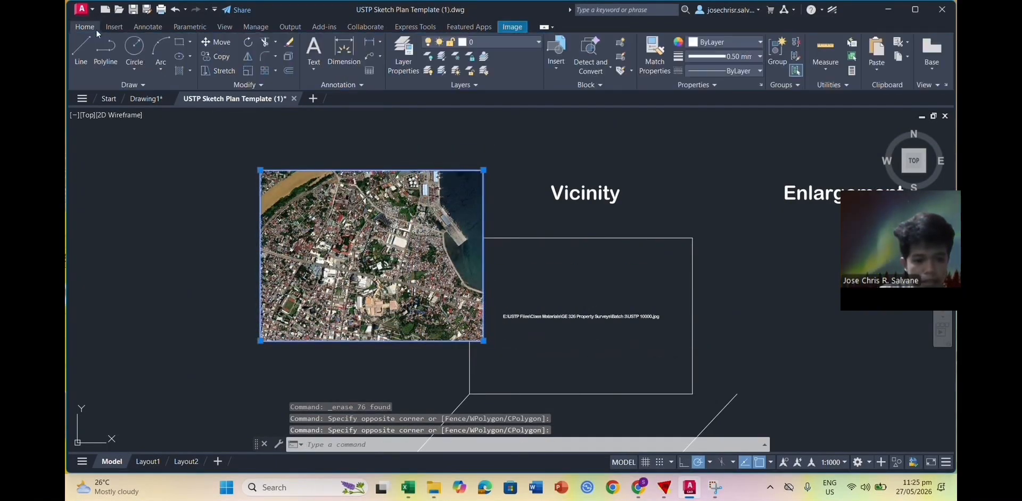
pyautogui.click(215, 42)
pyautogui.click(260, 170)
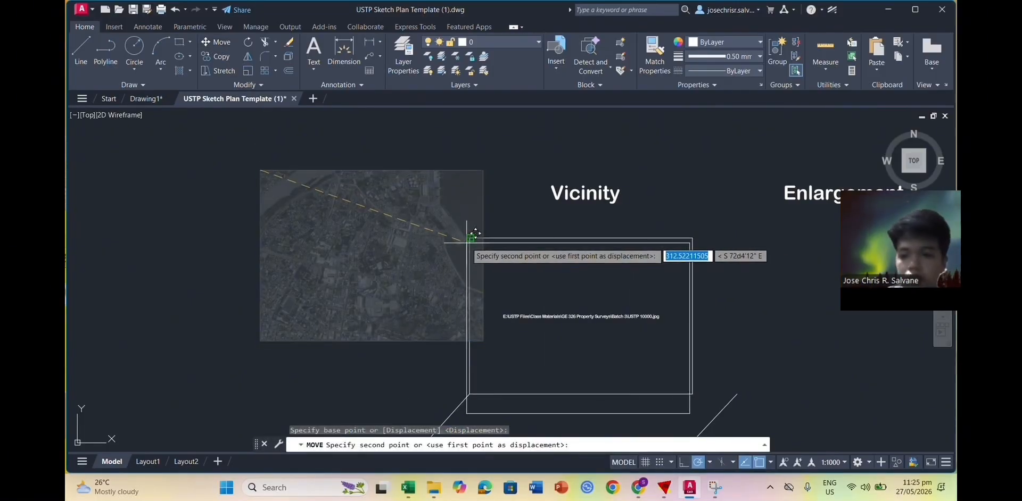
pyautogui.click(470, 238)
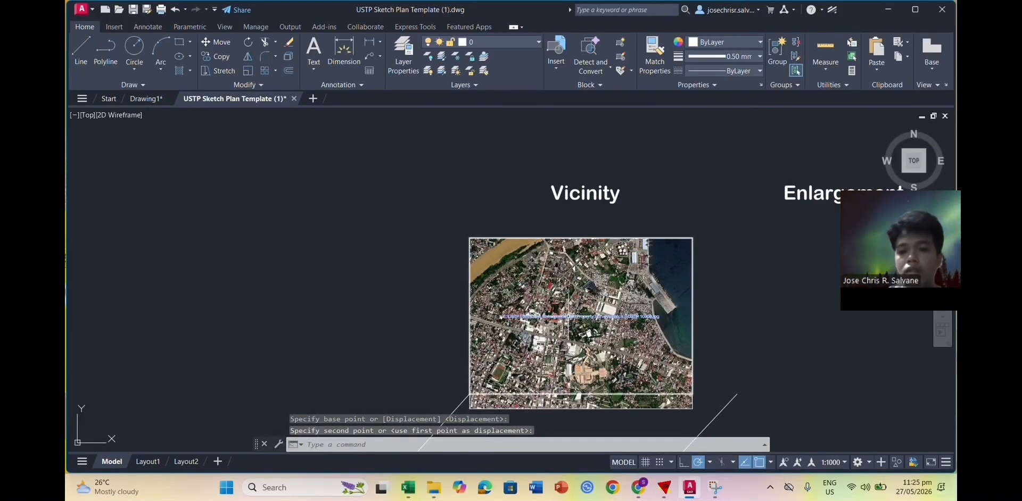
pyautogui.press('Escape')
# Step: Delete the duplicate satellite image and switch to the Drawing1 drawing
pyautogui.click(572, 317)
pyautogui.press('Delete')
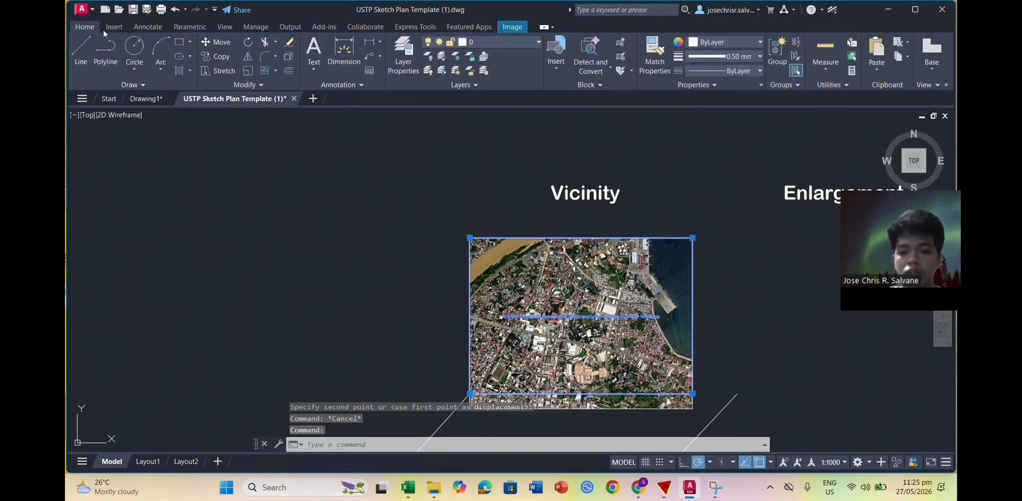
pyautogui.scroll(-3, 452, 298)
pyautogui.scroll(4, 479, 291)
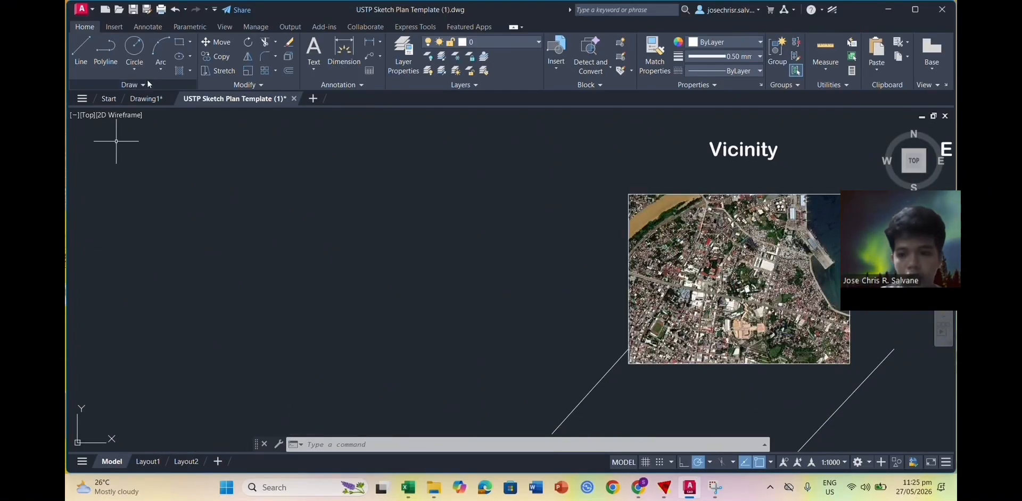
pyautogui.click(145, 98)
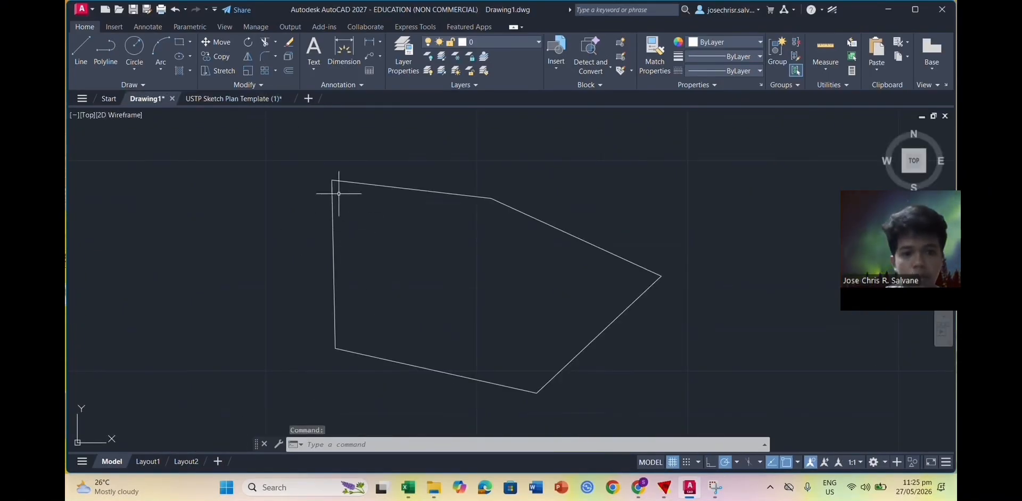
# Step: Load the roryvf (1).vlx routine through APPLOAD, allowing it to run once
pyautogui.write('appload')
pyautogui.press('Return')
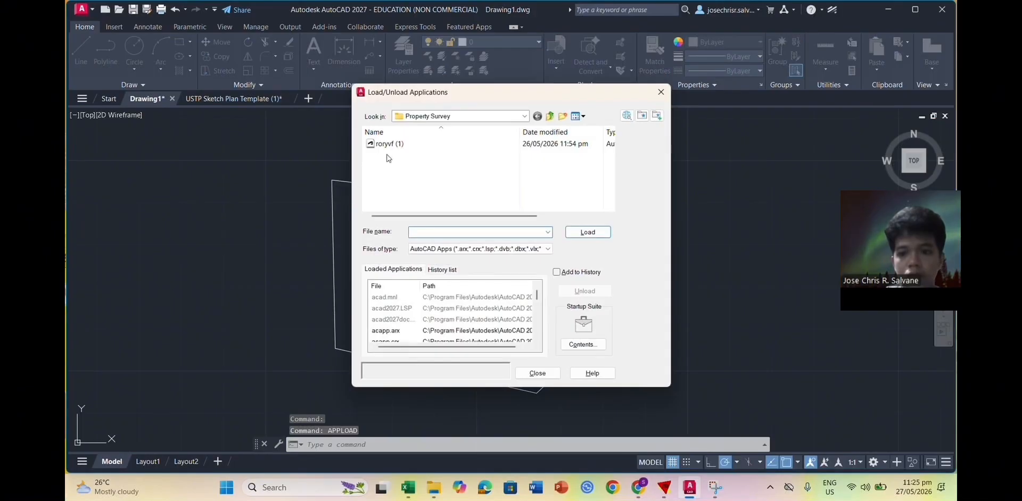
pyautogui.click(577, 236)
pyautogui.click(582, 272)
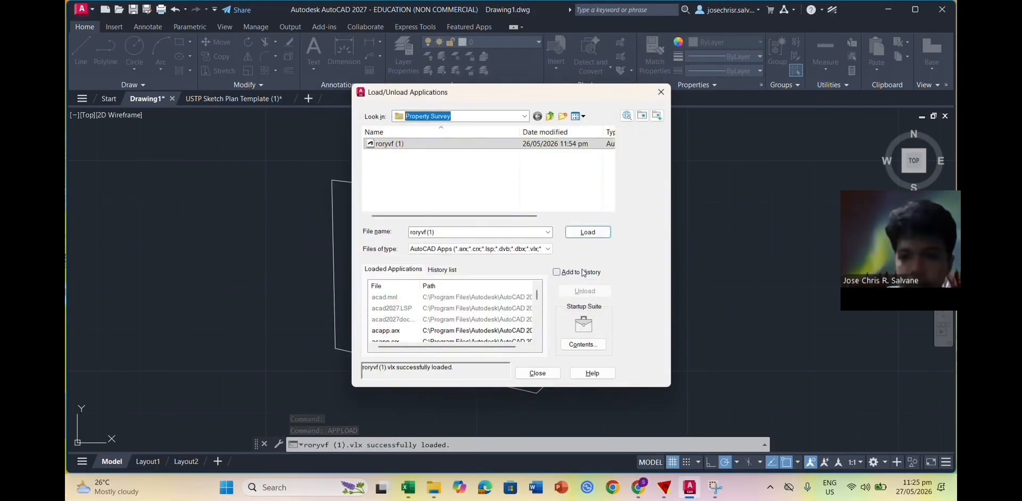
pyautogui.click(537, 372)
# Step: Run the technical description routine by Points, picking the lot's five vertices, and accept annotation
pyautogui.press('Return')
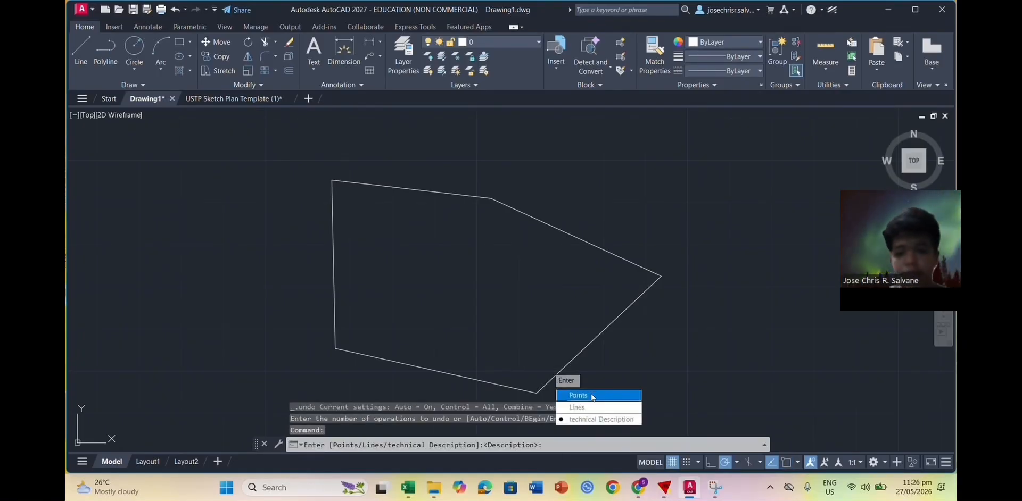
pyautogui.click(593, 396)
pyautogui.click(536, 393)
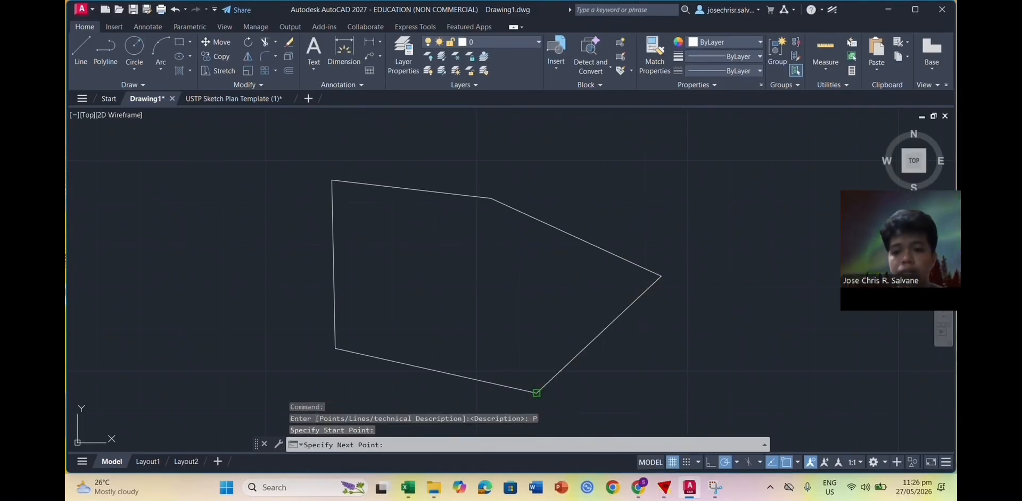
pyautogui.click(335, 349)
pyautogui.click(331, 180)
pyautogui.click(491, 199)
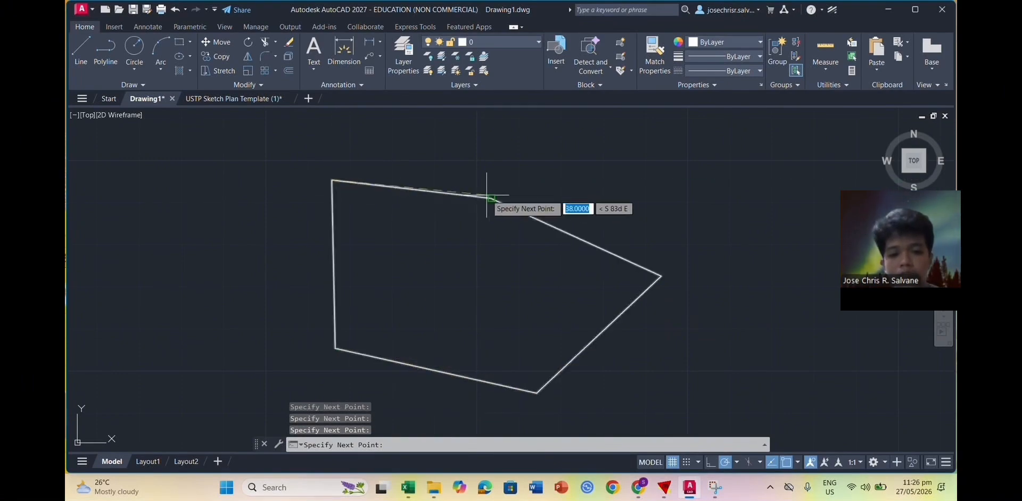
pyautogui.click(660, 275)
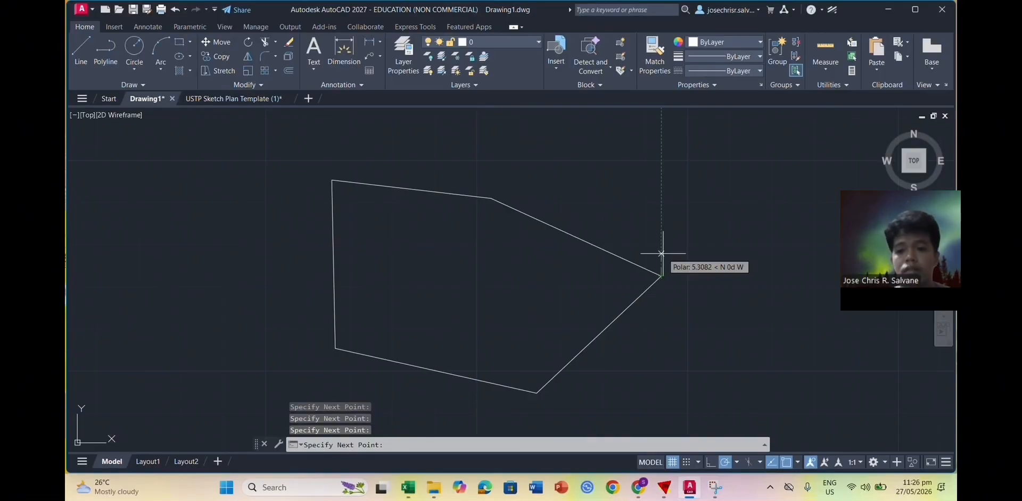
pyautogui.press('Return')
pyautogui.press('Return')
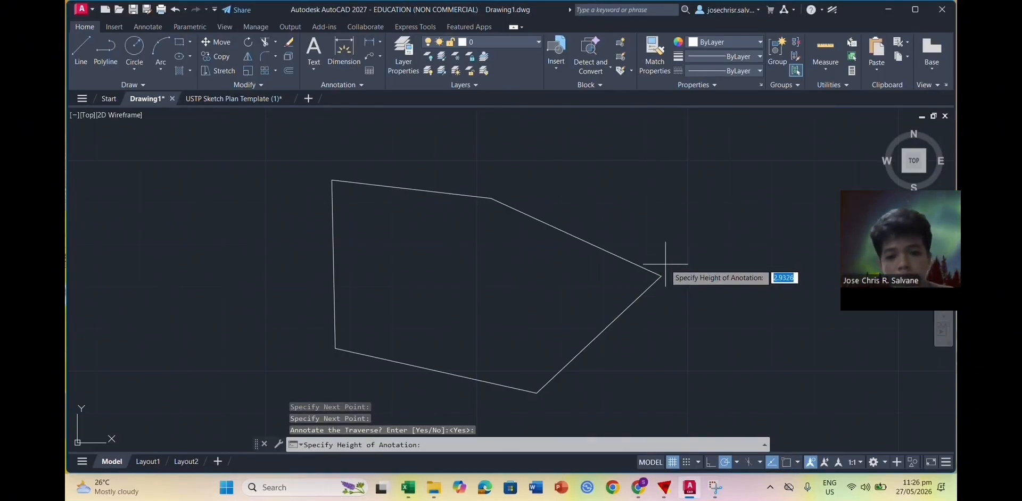
pyautogui.press('Return')
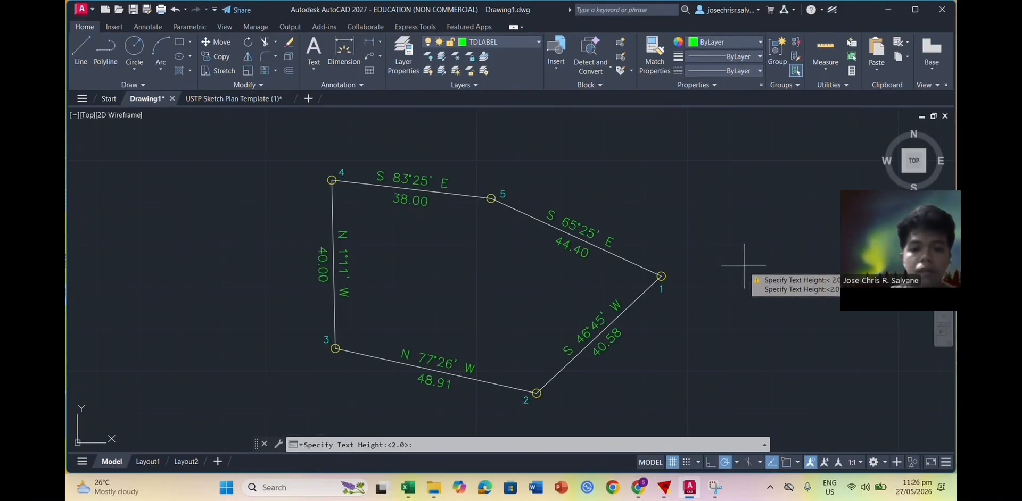
# Step: Use 2.0 text height and unit m, placing the bearing table and corner coordinates table
pyautogui.press('Return')
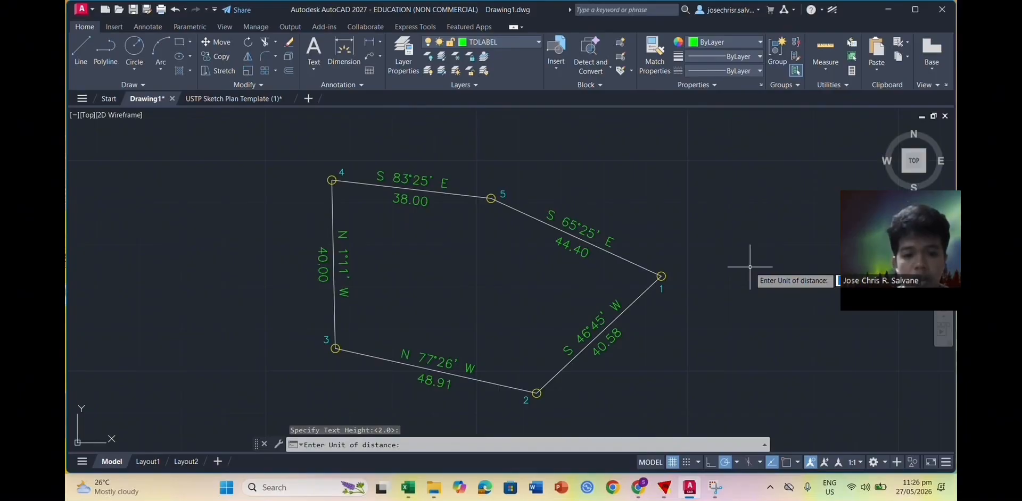
pyautogui.write('m')
pyautogui.press('Return')
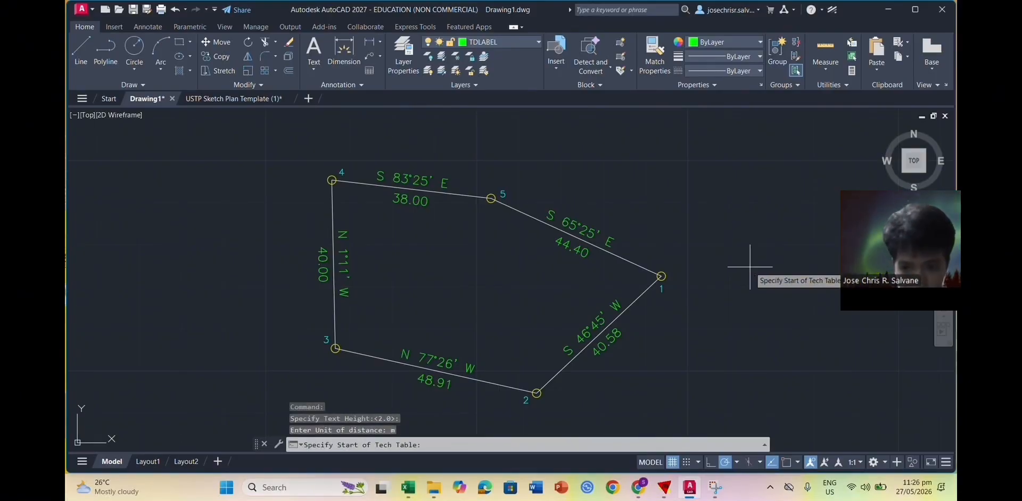
pyautogui.click(753, 216)
pyautogui.scroll(-2, 745, 283)
pyautogui.moveTo(778, 373)
pyautogui.mouseDown(button='middle')
pyautogui.moveTo(701, 312)
pyautogui.moveTo(632, 228)
pyautogui.mouseUp(button='middle')
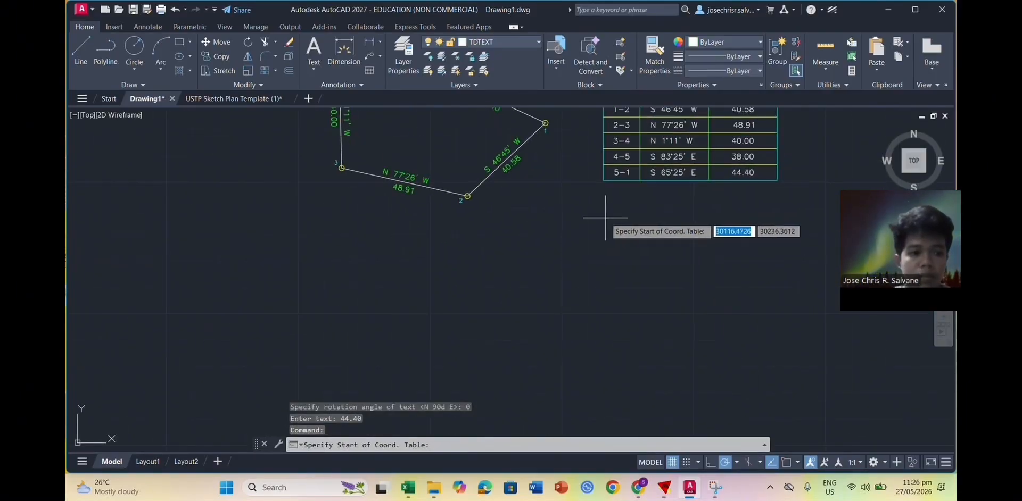
pyautogui.click(608, 224)
pyautogui.moveTo(529, 204); pyautogui.dragTo(691, 353, button='middle')
pyautogui.scroll(5, 691, 354)
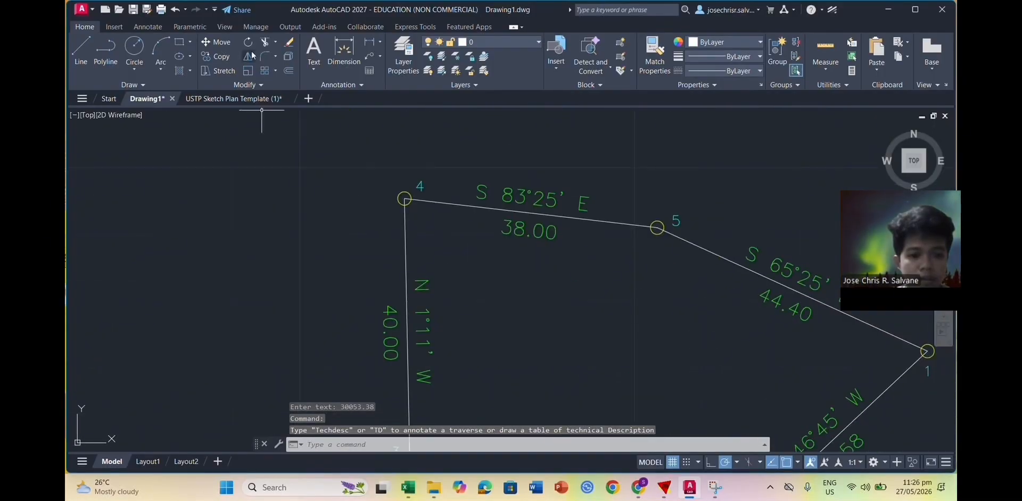
# Step: Trim the lot line ends inside the corner circles at points 4 and 5
pyautogui.click(265, 42)
pyautogui.scroll(6, 405, 199)
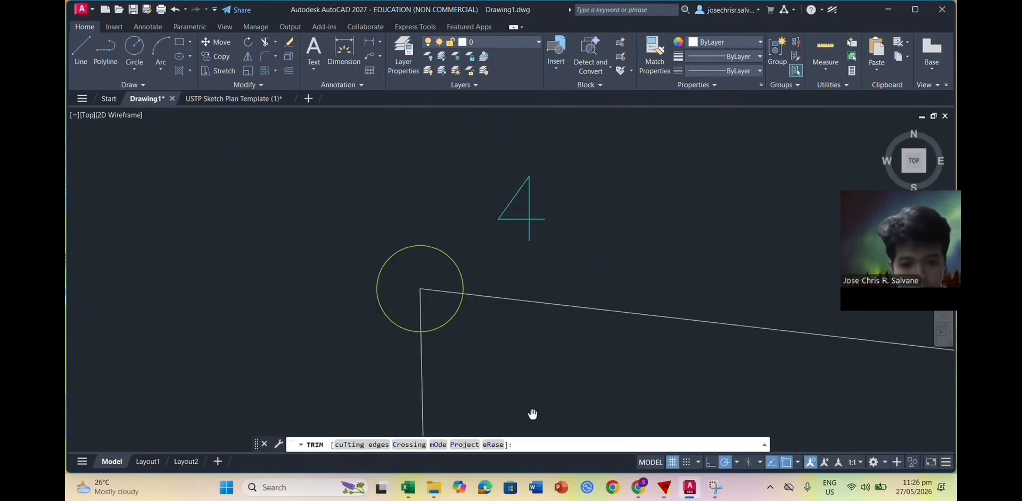
pyautogui.moveTo(417, 304); pyautogui.dragTo(467, 346, button='middle')
pyautogui.click(469, 347)
pyautogui.click(475, 334)
pyautogui.scroll(-4, 611, 358)
pyautogui.moveTo(765, 419); pyautogui.dragTo(251, 299, button='middle')
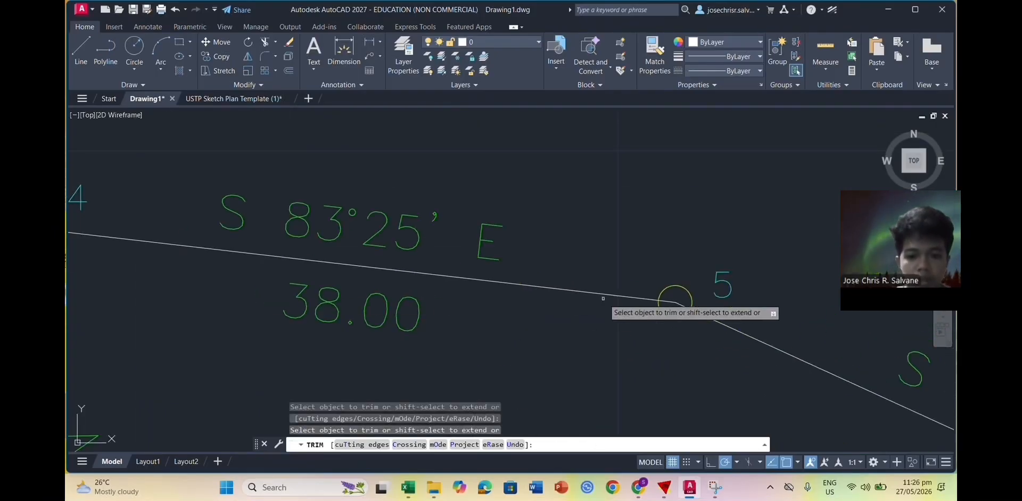
pyautogui.scroll(2, 603, 297)
pyautogui.click(705, 303)
pyautogui.click(727, 310)
pyautogui.scroll(-2, 762, 341)
# Step: Trim the line ends inside the corner circles at points 1 and 2
pyautogui.moveTo(814, 375); pyautogui.dragTo(256, 234, button='middle')
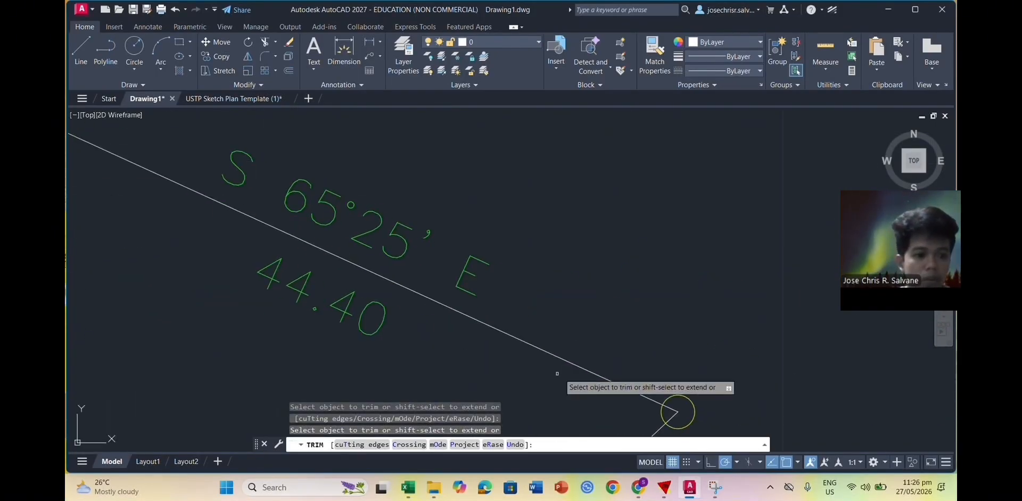
pyautogui.moveTo(684, 400); pyautogui.dragTo(496, 267, button='middle')
pyautogui.scroll(4, 496, 267)
pyautogui.scroll(2, 484, 279)
pyautogui.moveTo(459, 293)
pyautogui.mouseDown()
pyautogui.moveTo(468, 291)
pyautogui.moveTo(473, 319)
pyautogui.mouseUp()
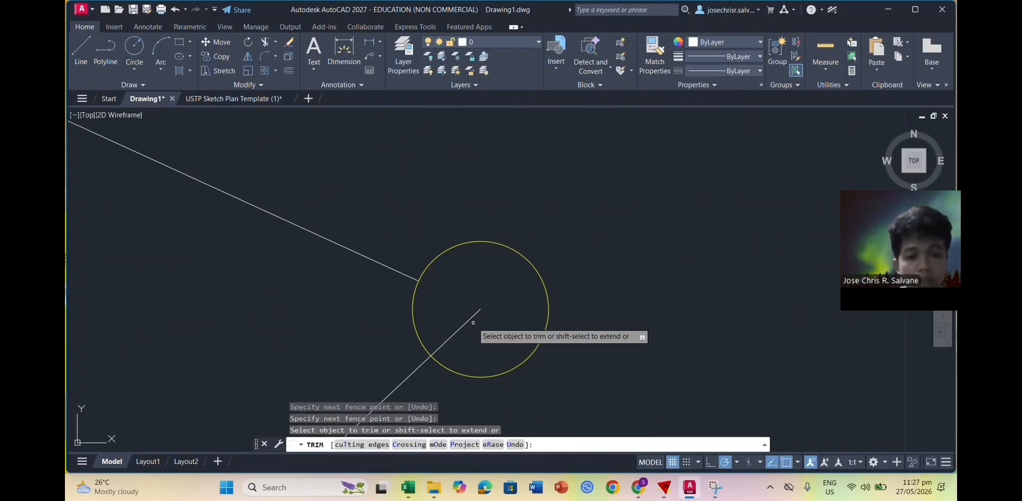
pyautogui.scroll(-4, 476, 321)
pyautogui.moveTo(396, 390); pyautogui.dragTo(636, 221, button='middle')
pyautogui.scroll(-5, 485, 271)
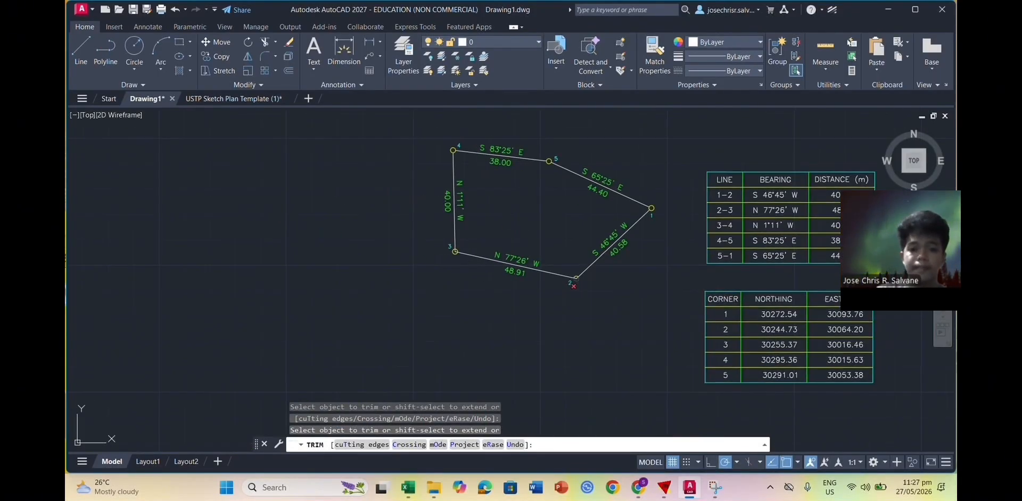
pyautogui.scroll(8, 567, 284)
pyautogui.click(650, 191)
pyautogui.click(684, 186)
pyautogui.scroll(-5, 425, 195)
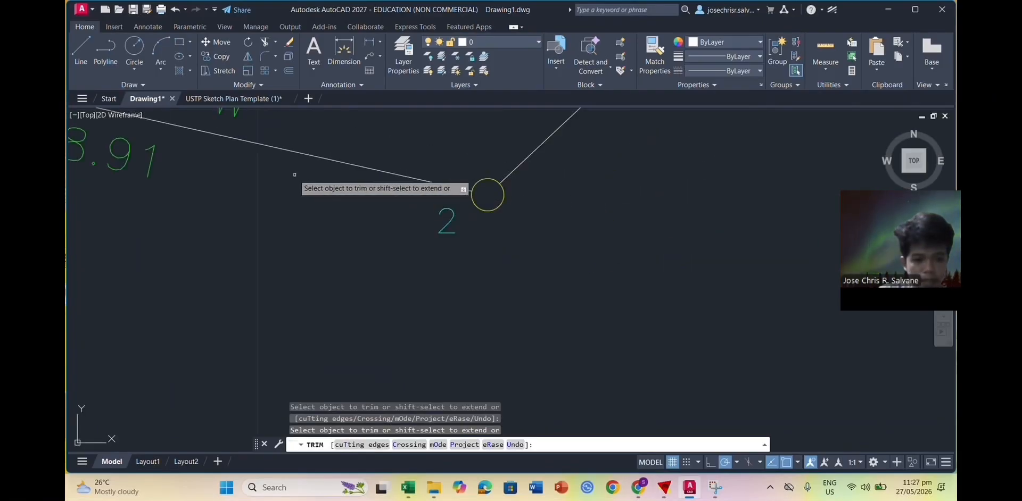
# Step: Fence-trim the line ends inside point 3's circle and end the trim
pyautogui.moveTo(234, 165); pyautogui.dragTo(895, 303, button='middle')
pyautogui.moveTo(353, 166); pyautogui.dragTo(556, 282, button='middle')
pyautogui.scroll(4, 548, 282)
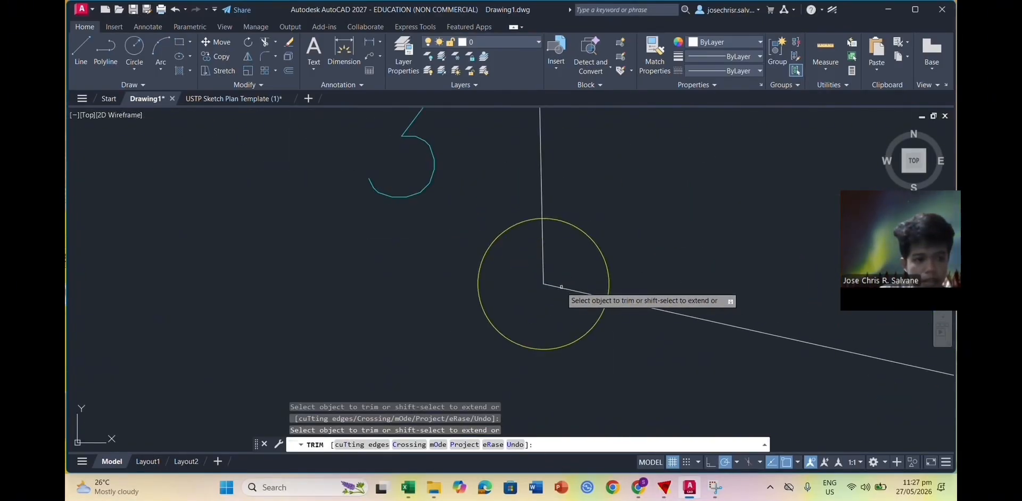
pyautogui.click(547, 263)
pyautogui.press('Return')
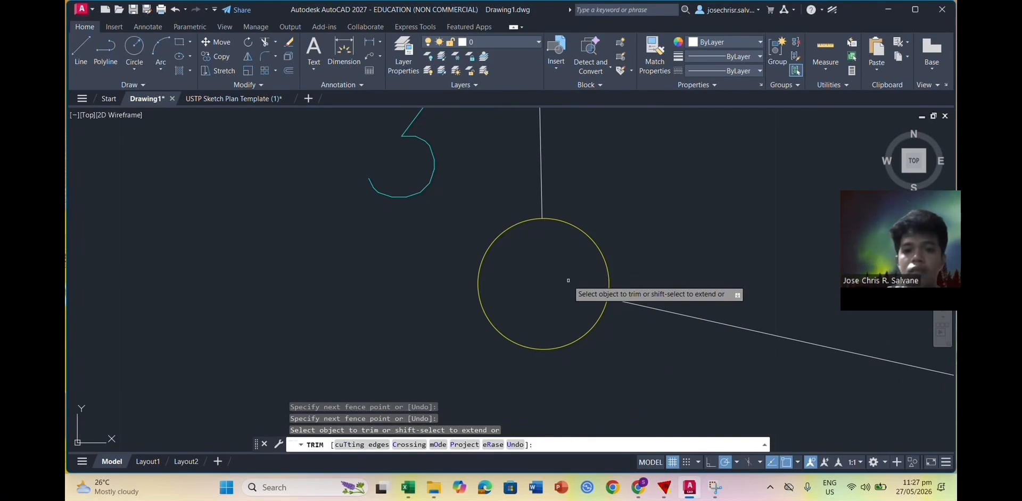
pyautogui.scroll(-15, 568, 281)
pyautogui.scroll(2, 529, 293)
pyautogui.press('Escape')
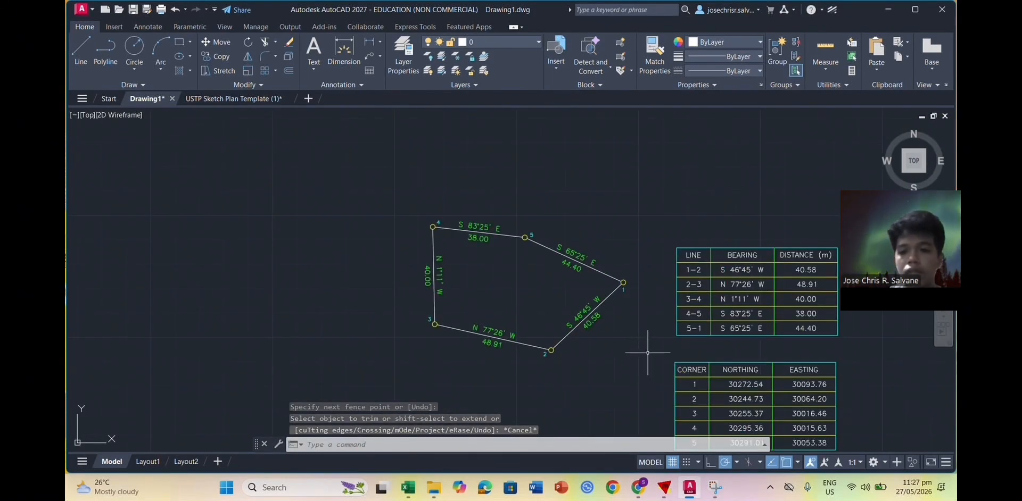
# Step: Window-select the corner coordinates table
pyautogui.scroll(-2, 641, 356)
pyautogui.click(646, 355)
pyautogui.click(767, 421)
# Step: Delete the coordinates table and paste the lot with its bearing table into the USTP Sketch Plan Template
pyautogui.press('Delete')
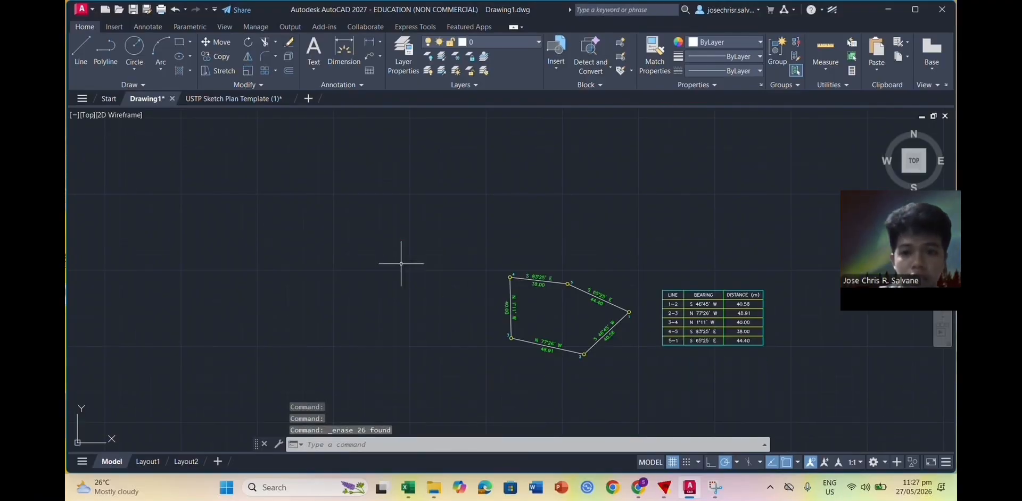
pyautogui.click(468, 235)
pyautogui.click(820, 391)
pyautogui.hotkey('ctrl', 'c')
pyautogui.click(234, 99)
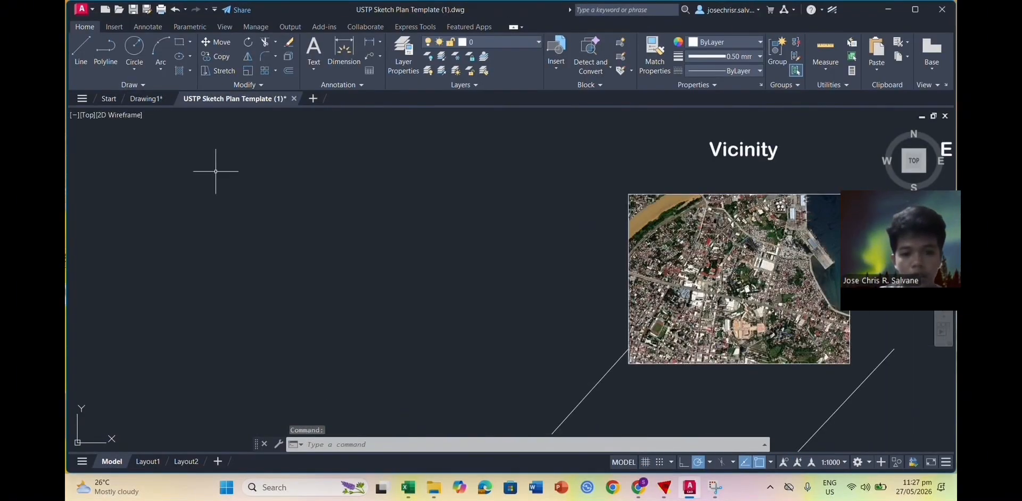
pyautogui.hotkey('ctrl', 'v')
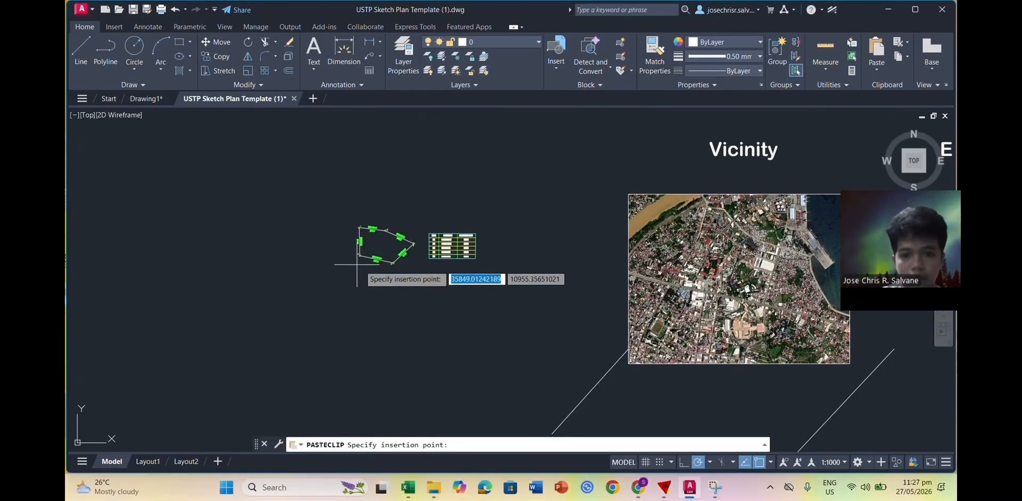
pyautogui.scroll(2, 383, 277)
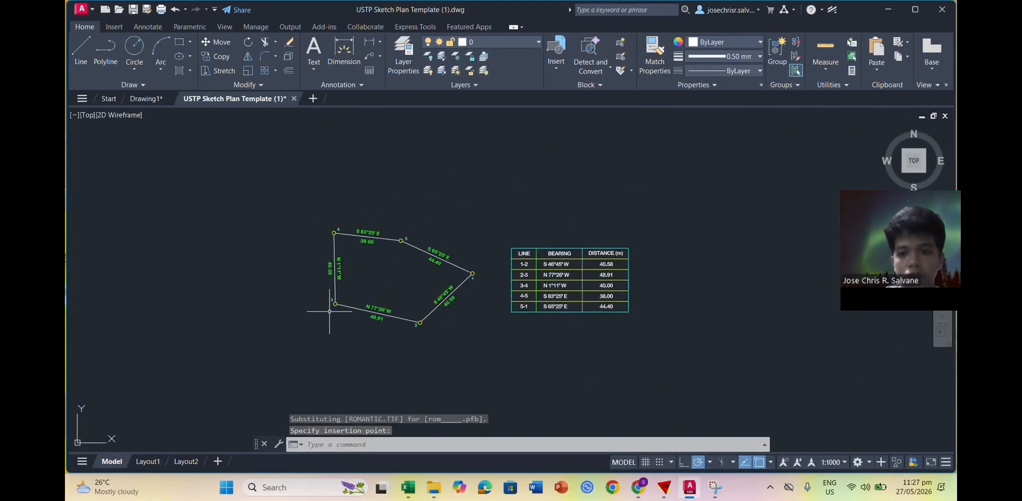
pyautogui.click(329, 311)
# Step: Move the pasted lot to the lower-left of the bearing table and open Layout1
pyautogui.click(301, 206)
pyautogui.click(468, 338)
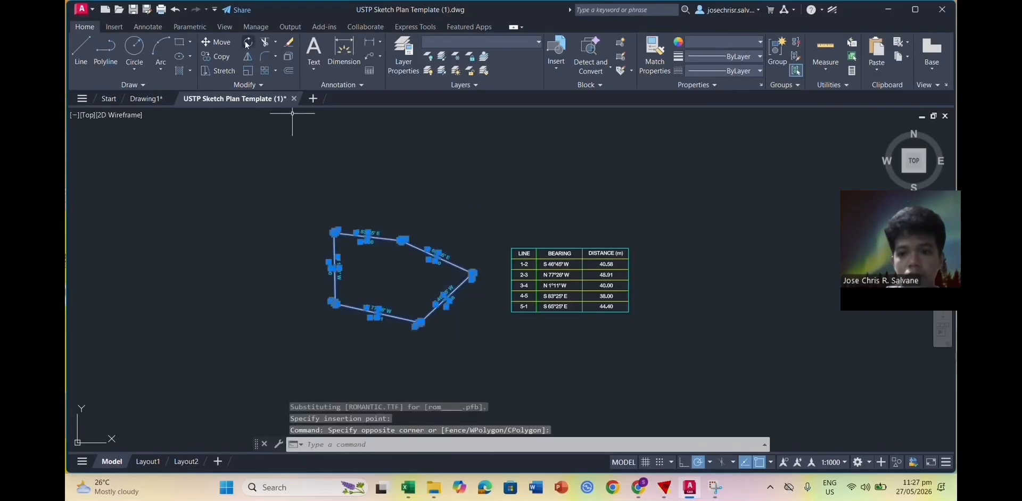
pyautogui.click(216, 42)
pyautogui.click(334, 232)
pyautogui.scroll(-2, 312, 346)
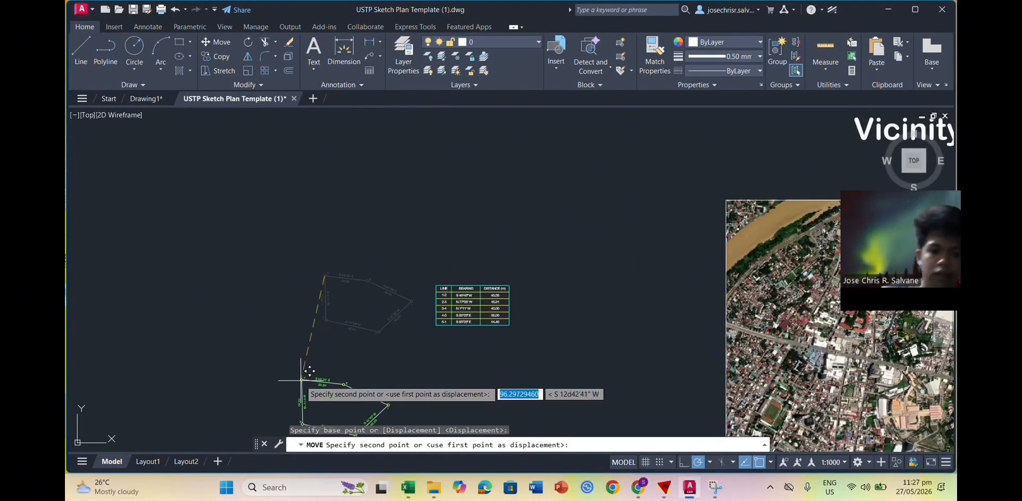
pyautogui.click(176, 375)
pyautogui.scroll(-2, 328, 326)
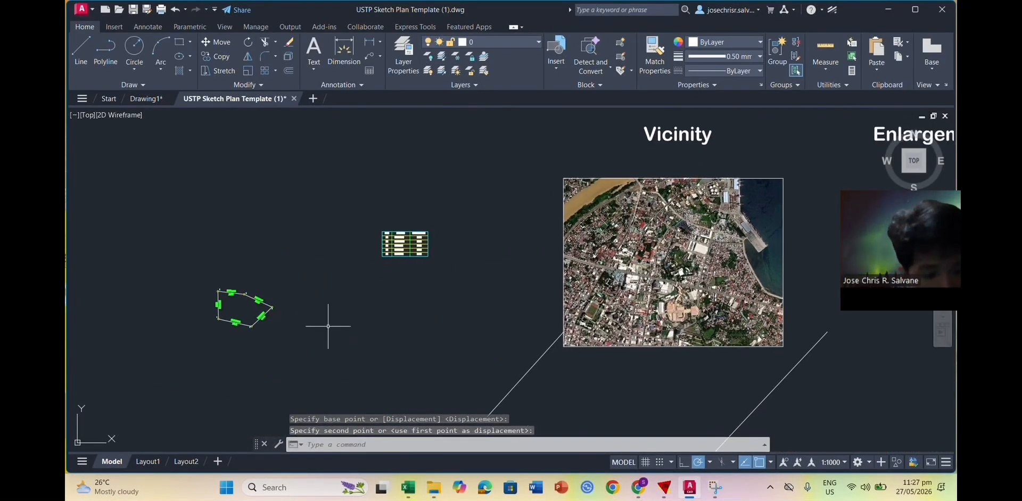
pyautogui.click(149, 462)
pyautogui.scroll(3, 506, 309)
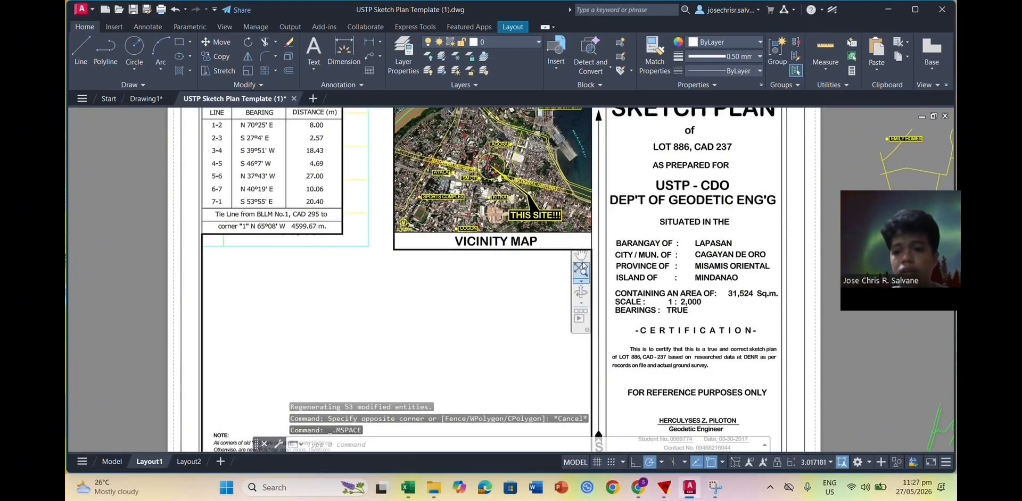
# Step: Pan the viewport to centre the labelled lot polygon, then return to paper space
pyautogui.click(581, 290)
pyautogui.moveTo(286, 302); pyautogui.dragTo(426, 306)
pyautogui.scroll(-2, 426, 306)
pyautogui.moveTo(370, 358); pyautogui.dragTo(479, 297)
pyautogui.scroll(2, 345, 309)
pyautogui.moveTo(345, 309); pyautogui.dragTo(464, 236)
pyautogui.scroll(2, 383, 298)
pyautogui.moveTo(395, 314); pyautogui.dragTo(405, 308)
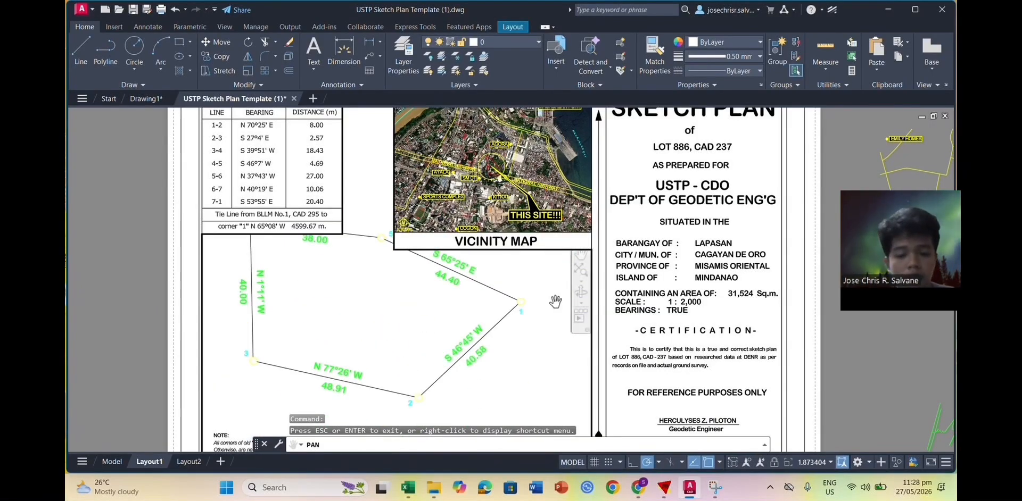
pyautogui.press('Escape')
pyautogui.scroll(-2, 588, 285)
pyautogui.scroll(3, 438, 298)
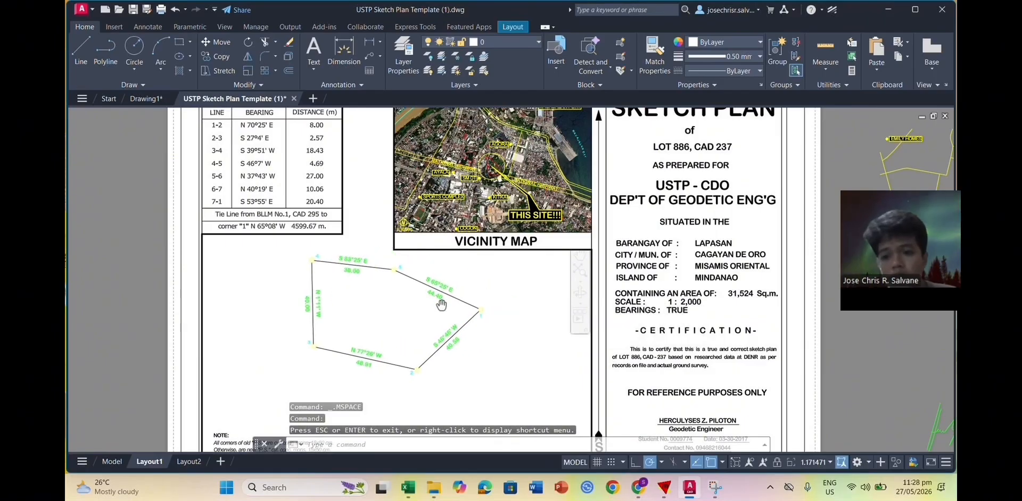
pyautogui.doubleClick(844, 282)
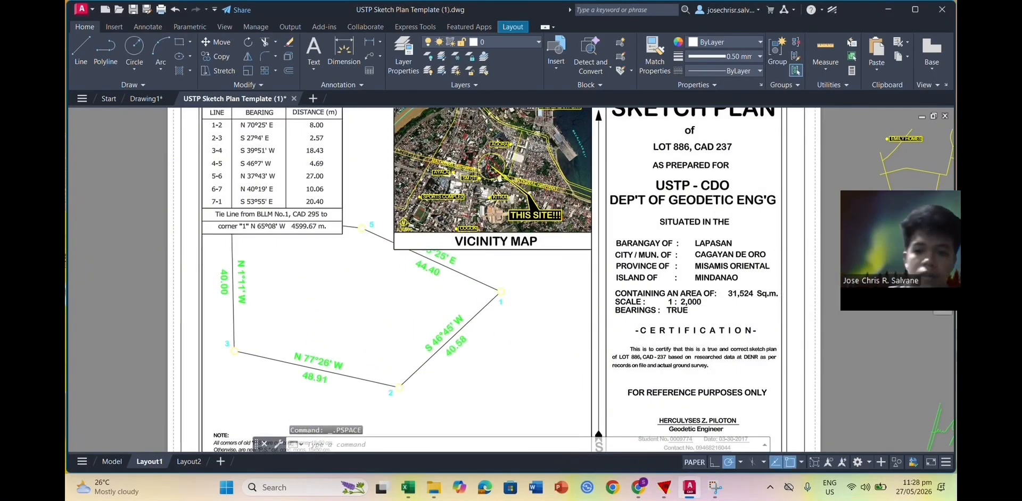
# Step: Cut the lot's bearing table and paste it into Layout1 beside the sheet
pyautogui.scroll(-4, 844, 282)
pyautogui.moveTo(557, 285); pyautogui.dragTo(451, 297, button='middle')
pyautogui.click(280, 200)
pyautogui.click(407, 271)
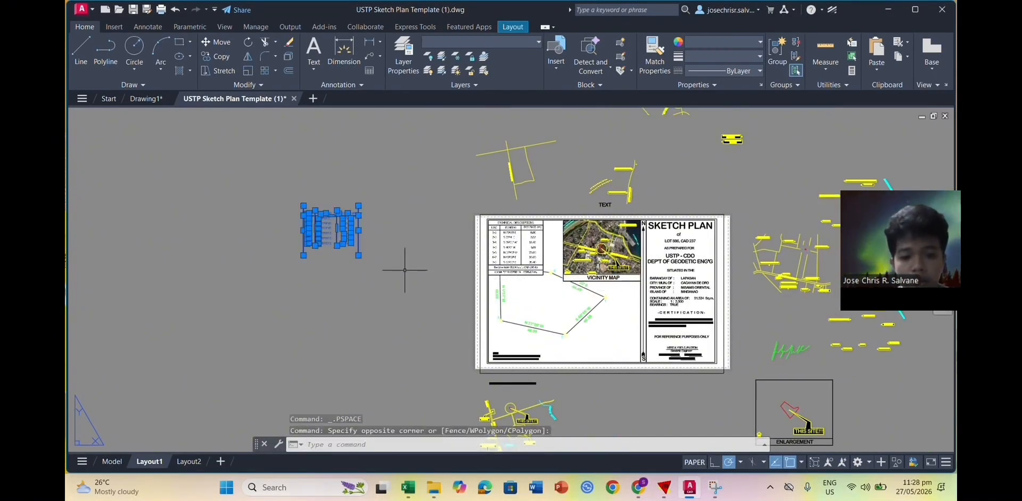
pyautogui.press('Delete')
pyautogui.click(128, 459)
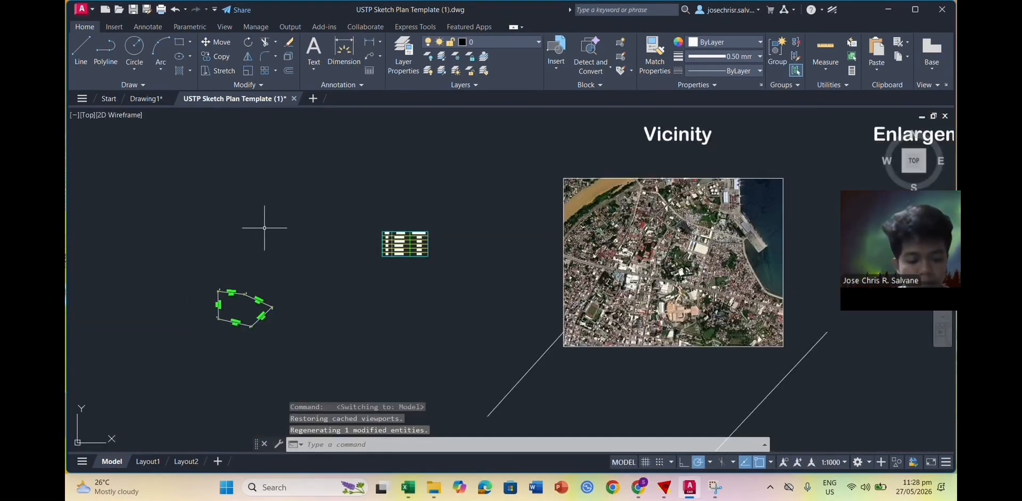
pyautogui.hotkey('ctrl', 'v')
pyautogui.click(469, 297)
pyautogui.click(148, 461)
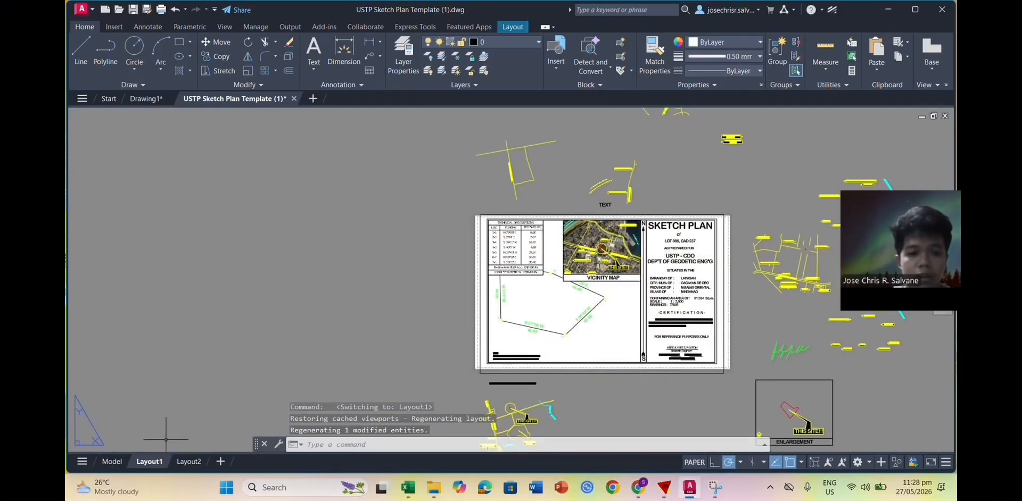
pyautogui.hotkey('ctrl', 'v')
pyautogui.scroll(2, 371, 262)
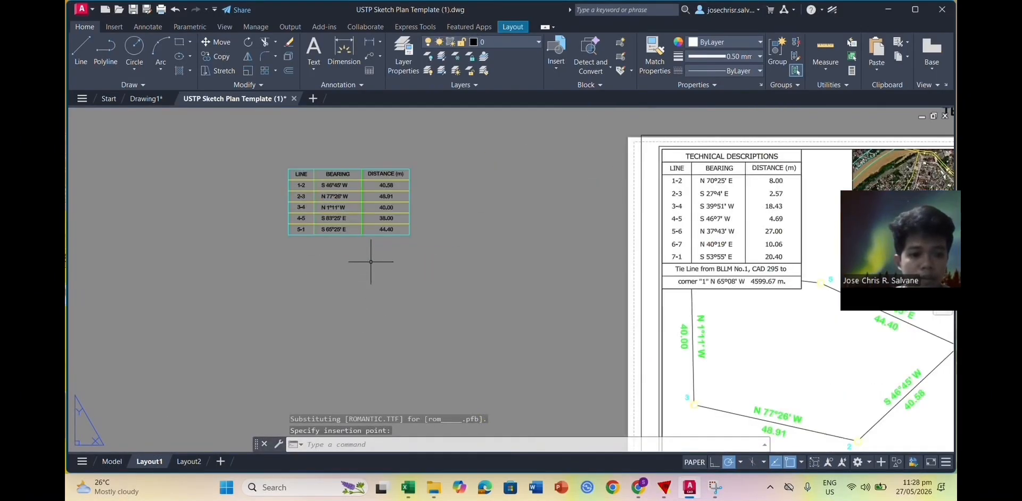
# Step: Scale the lot table from its top-left corner, using its top edge as reference length
pyautogui.click(435, 238)
pyautogui.click(262, 155)
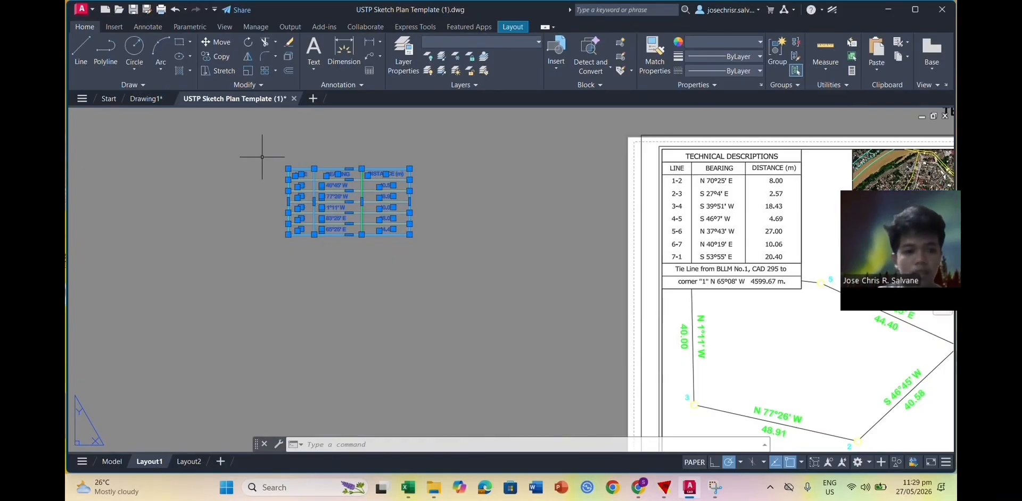
pyautogui.write('sc')
pyautogui.press('Return')
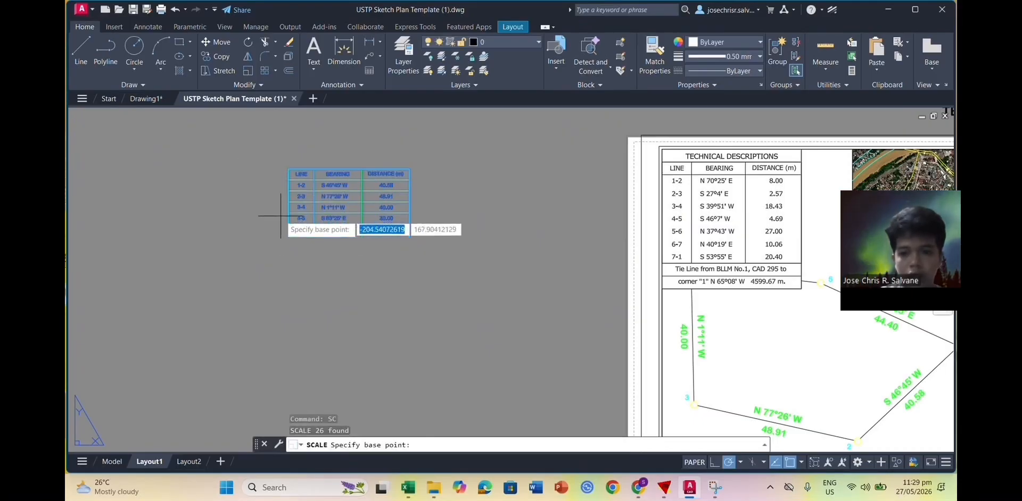
pyautogui.click(288, 169)
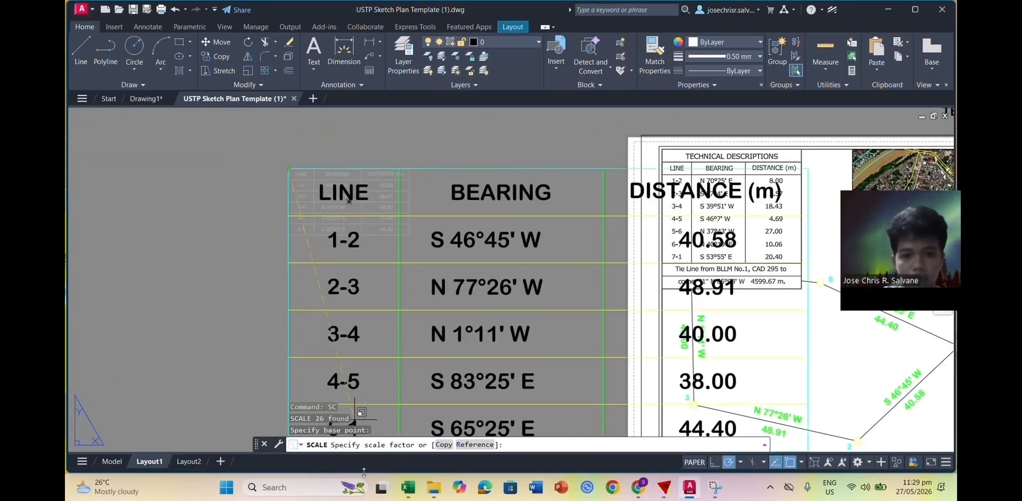
pyautogui.click(461, 446)
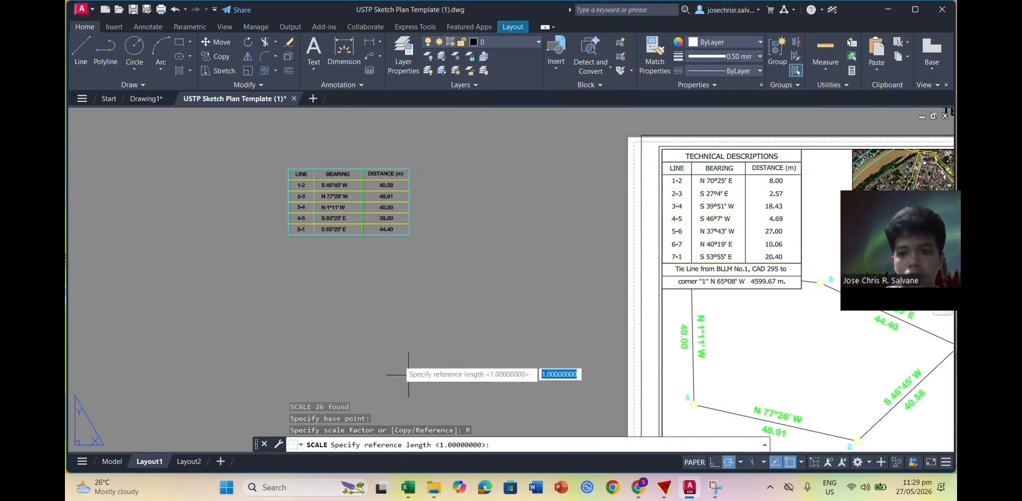
pyautogui.click(288, 170)
pyautogui.click(410, 170)
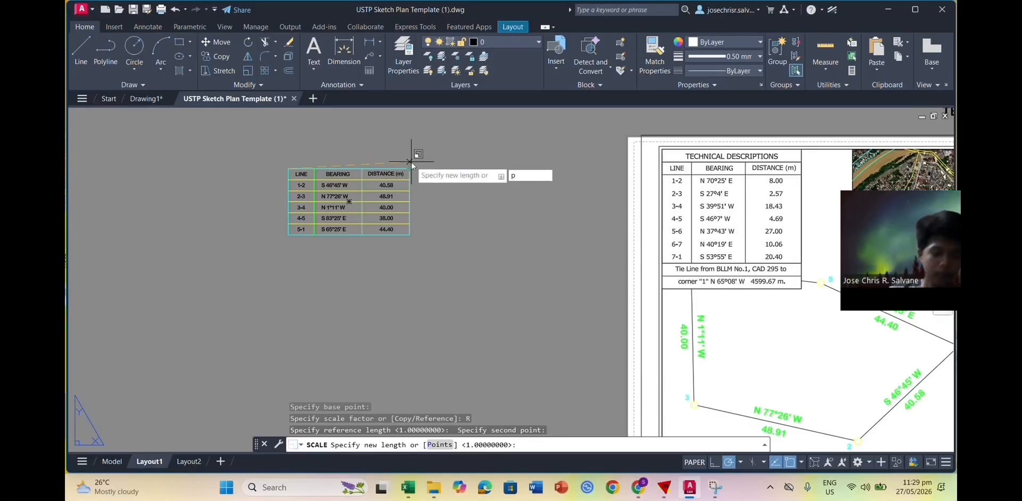
# Step: Set the new length by two points spanning the Technical Descriptions table's width
pyautogui.write('p')
pyautogui.press('Return')
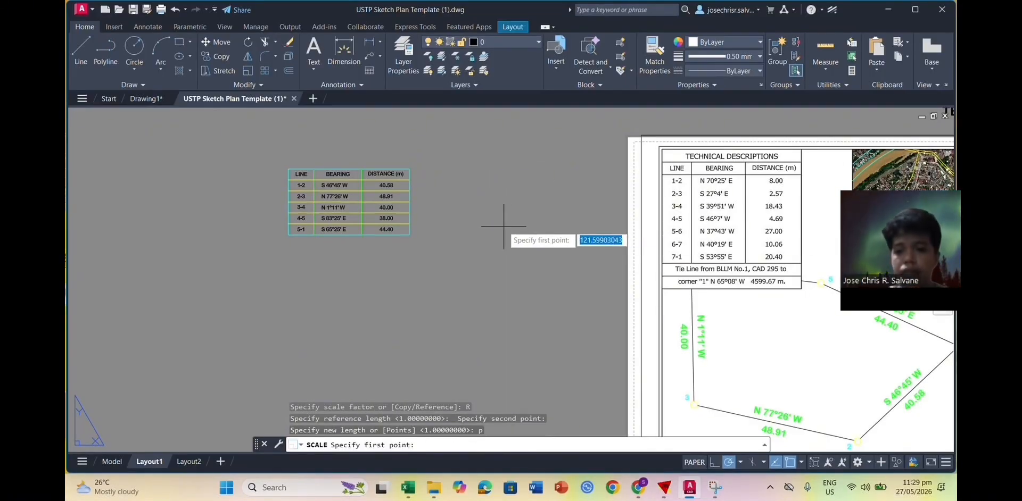
pyautogui.scroll(5, 671, 284)
pyautogui.click(676, 283)
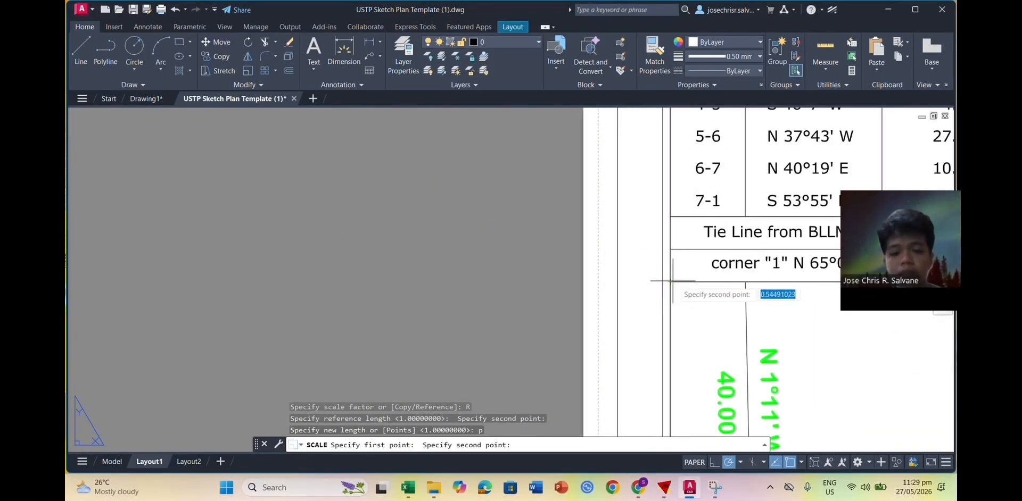
pyautogui.scroll(-3, 811, 263)
pyautogui.moveTo(943, 294); pyautogui.dragTo(693, 309, button='middle')
pyautogui.click(700, 299)
pyautogui.scroll(-6, 700, 299)
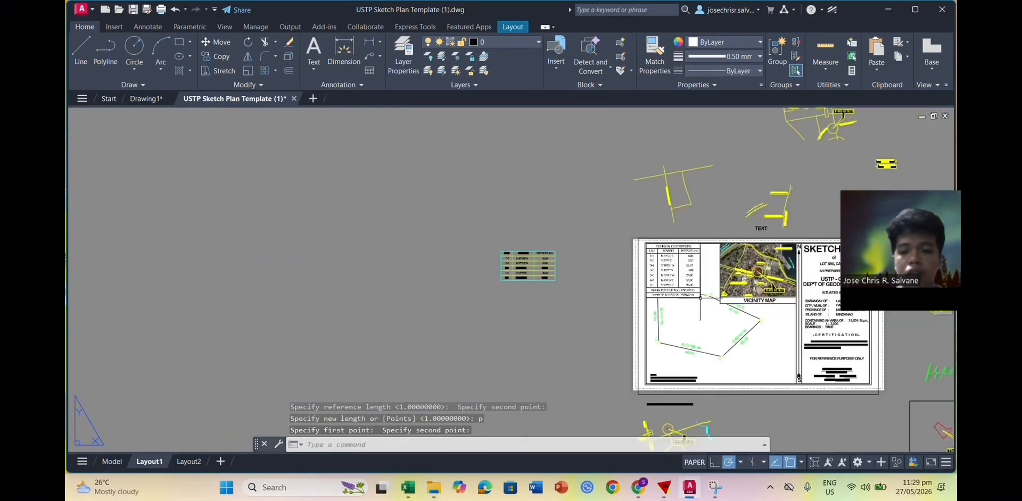
pyautogui.scroll(2, 576, 275)
pyautogui.scroll(2, 576, 275)
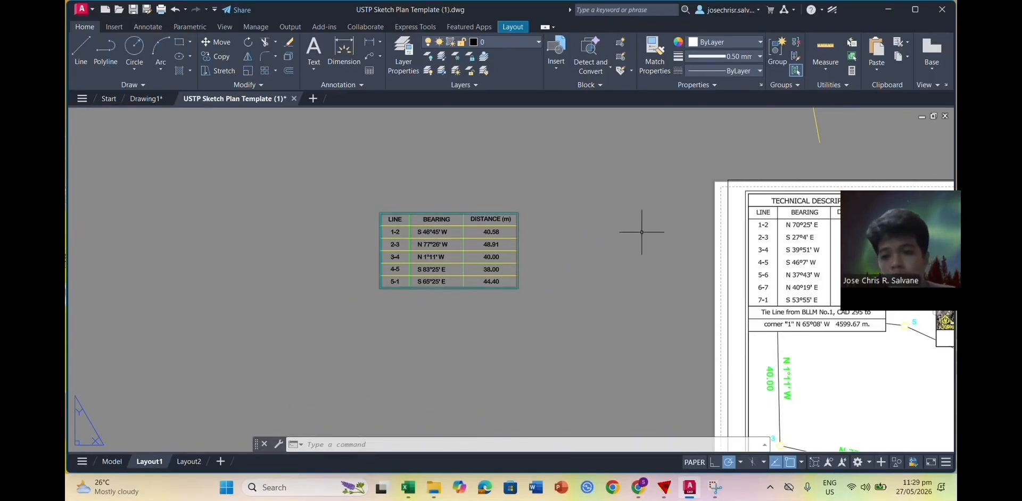
pyautogui.click(519, 314)
# Step: Match the lot table's text to the sheet table's bearing text using MATCHPROP
pyautogui.click(329, 192)
pyautogui.write('MA')
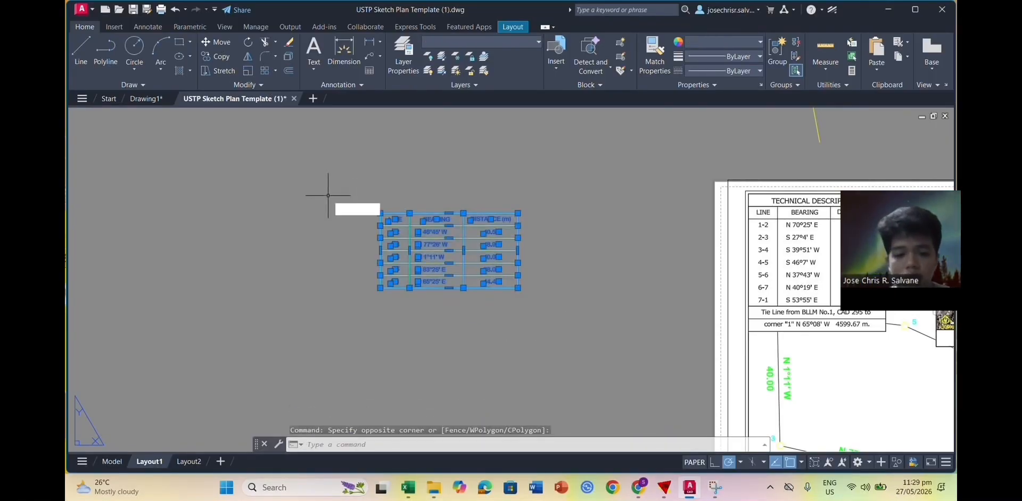
pyautogui.click(384, 220)
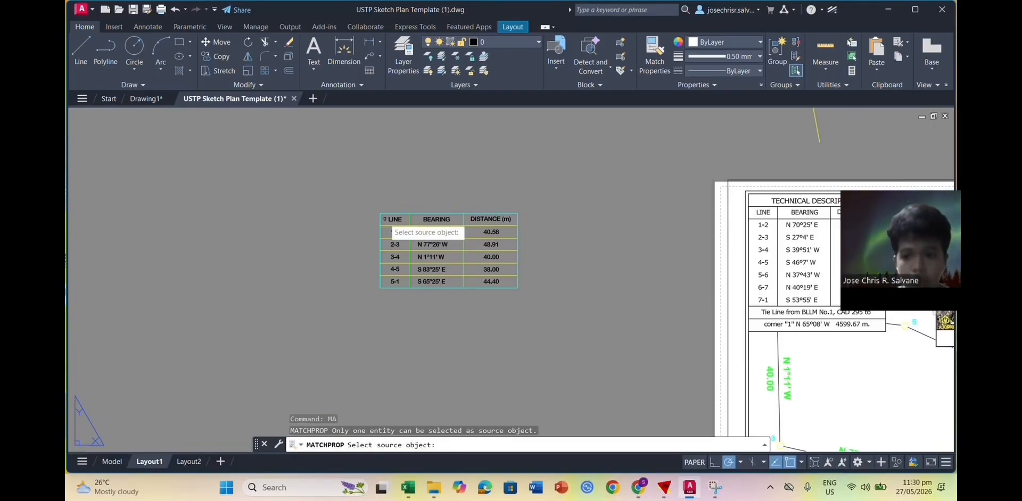
pyautogui.click(795, 249)
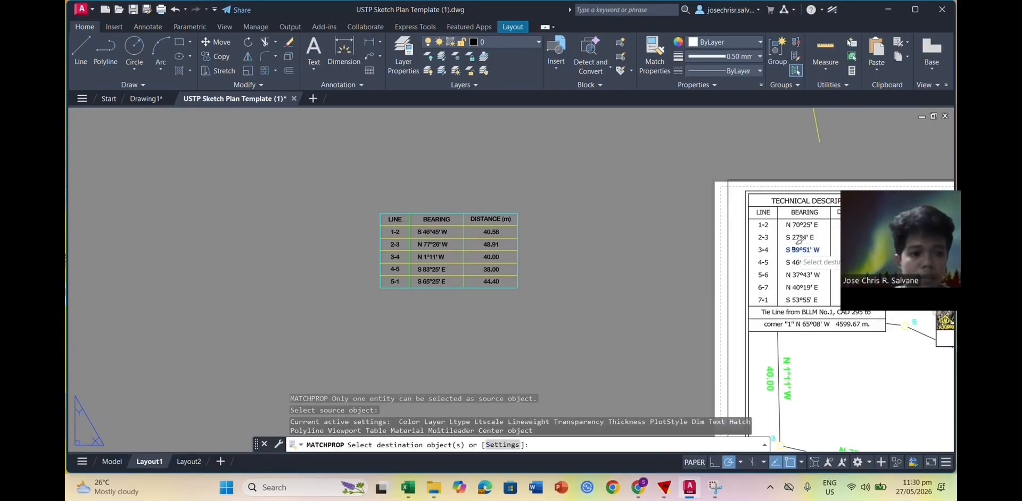
pyautogui.click(341, 188)
pyautogui.click(563, 310)
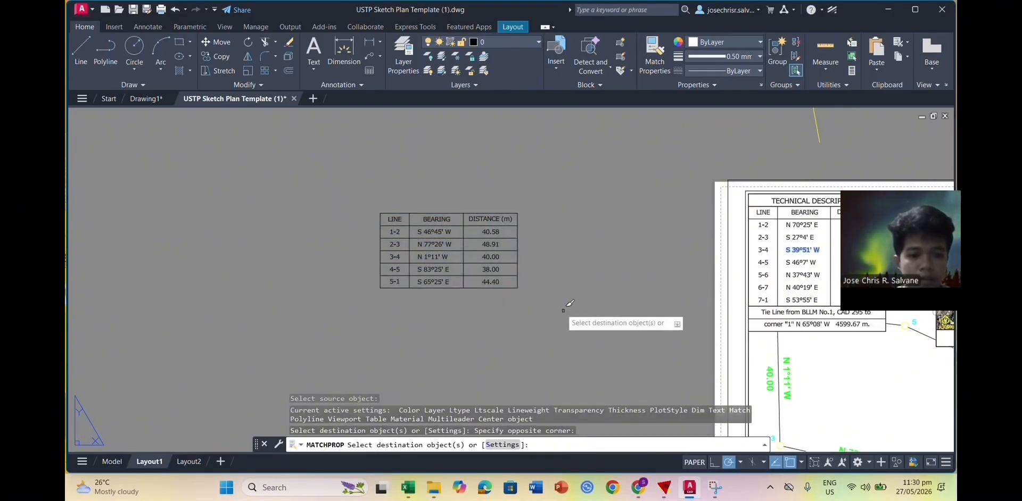
pyautogui.click(545, 276)
pyautogui.press('Escape')
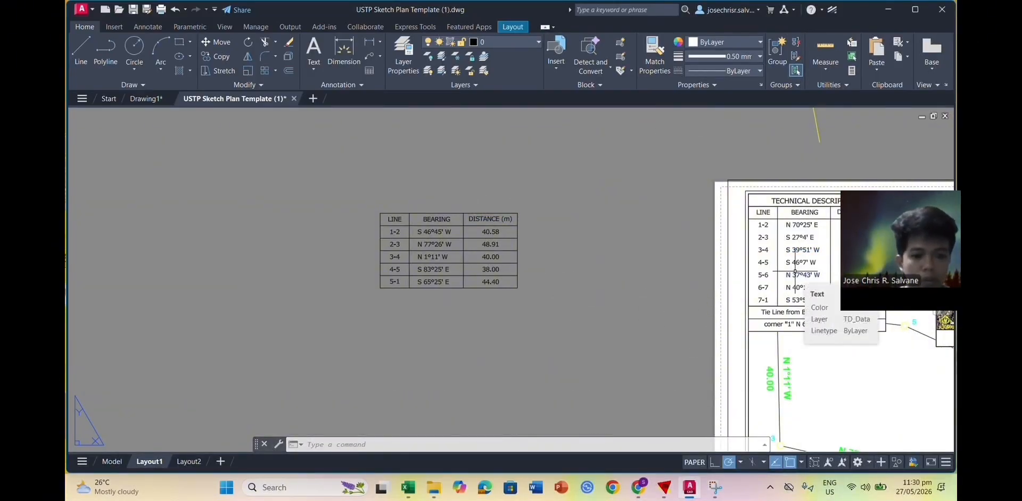
pyautogui.scroll(3, 777, 348)
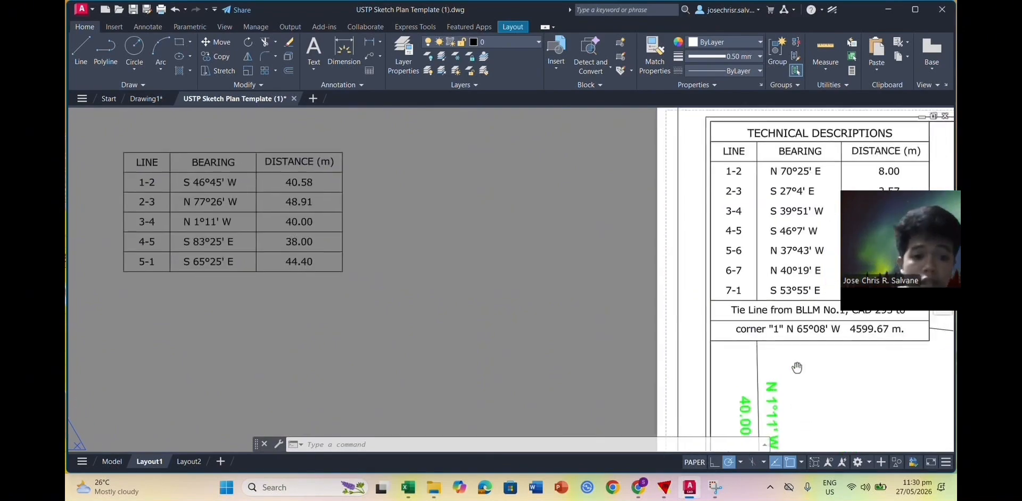
pyautogui.click(541, 278)
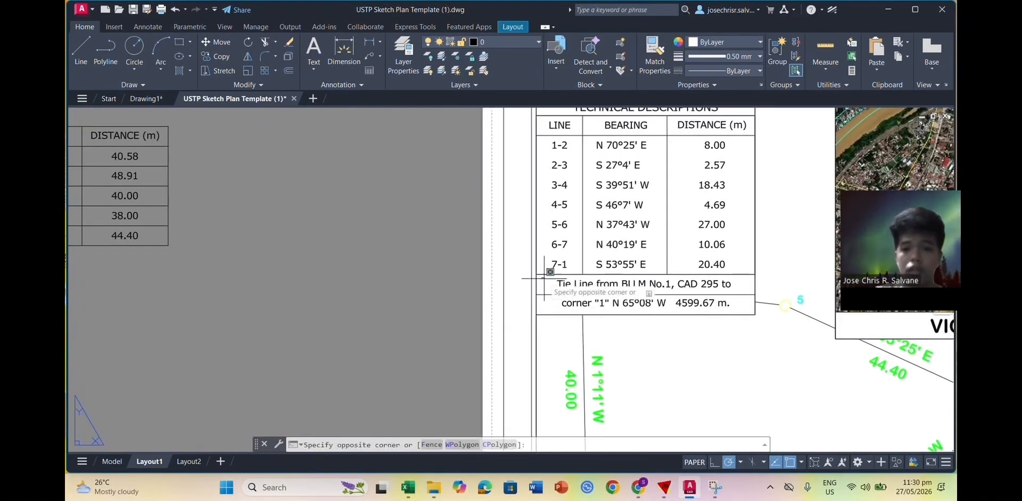
pyautogui.click(754, 320)
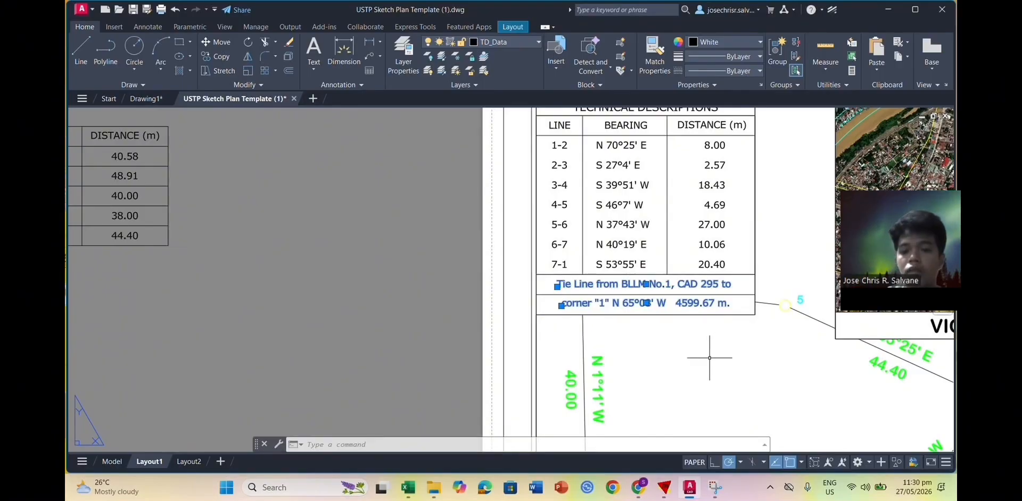
pyautogui.click(216, 42)
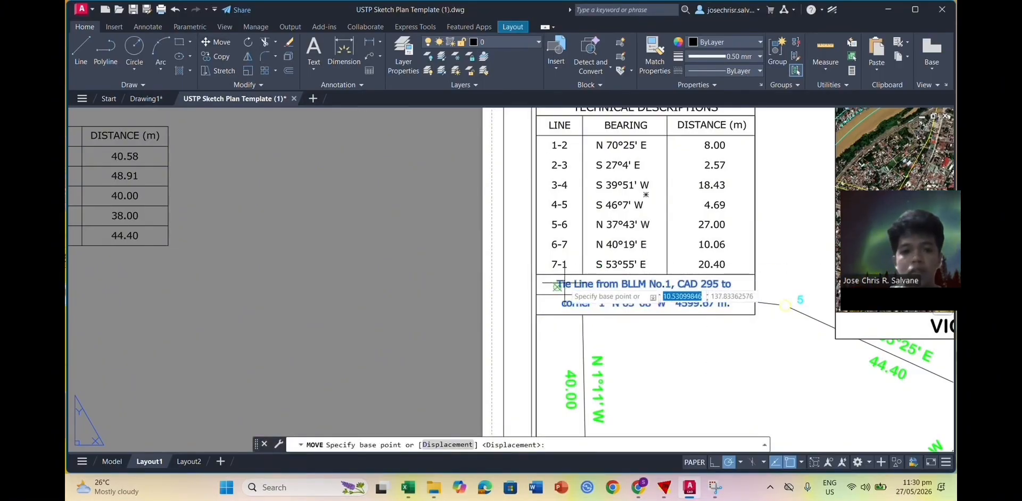
pyautogui.click(558, 282)
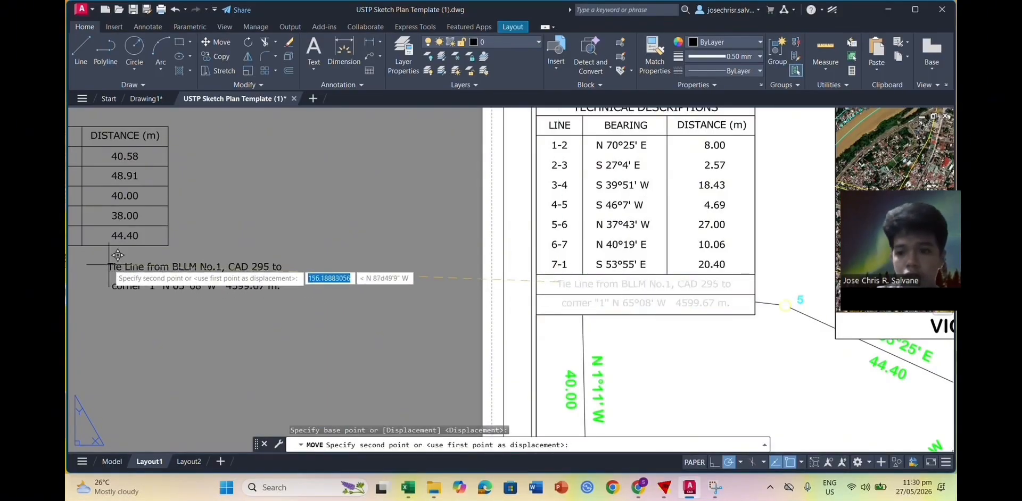
pyautogui.scroll(-2, 77, 261)
pyautogui.moveTo(72, 272); pyautogui.dragTo(426, 274, button='middle')
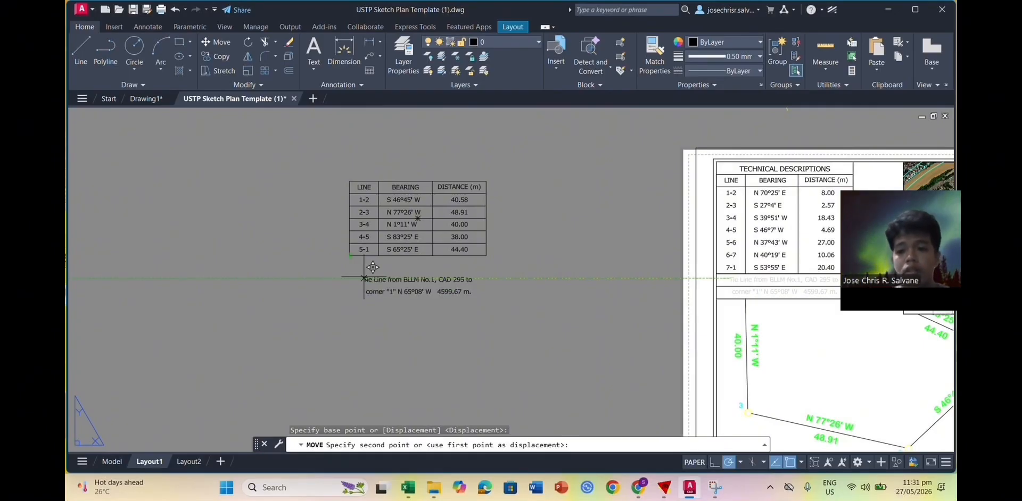
pyautogui.press('Escape')
pyautogui.scroll(4, 761, 281)
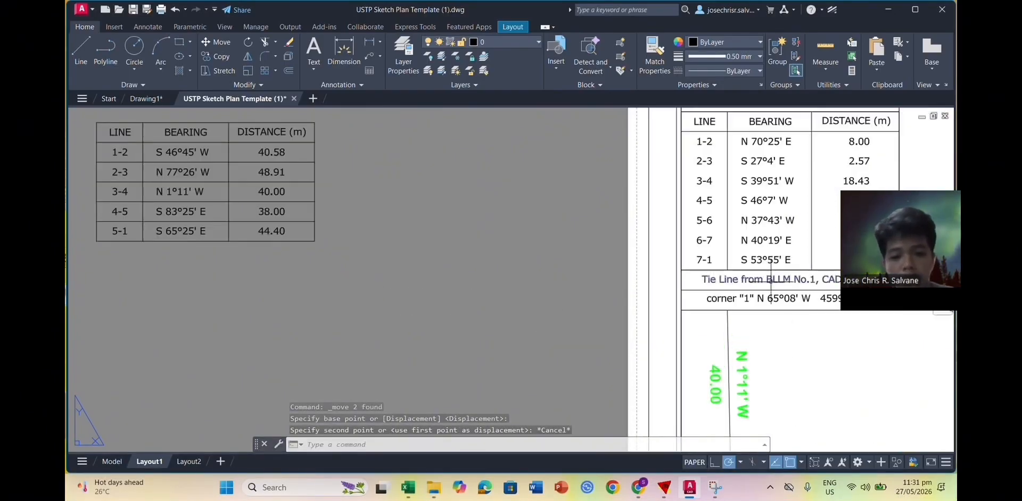
pyautogui.moveTo(748, 309); pyautogui.dragTo(529, 256, button='middle')
# Step: Try several window selections around the tie-line rows, clearing each wrong selection including the table border
pyautogui.moveTo(467, 207); pyautogui.dragTo(547, 259)
pyautogui.press('Escape')
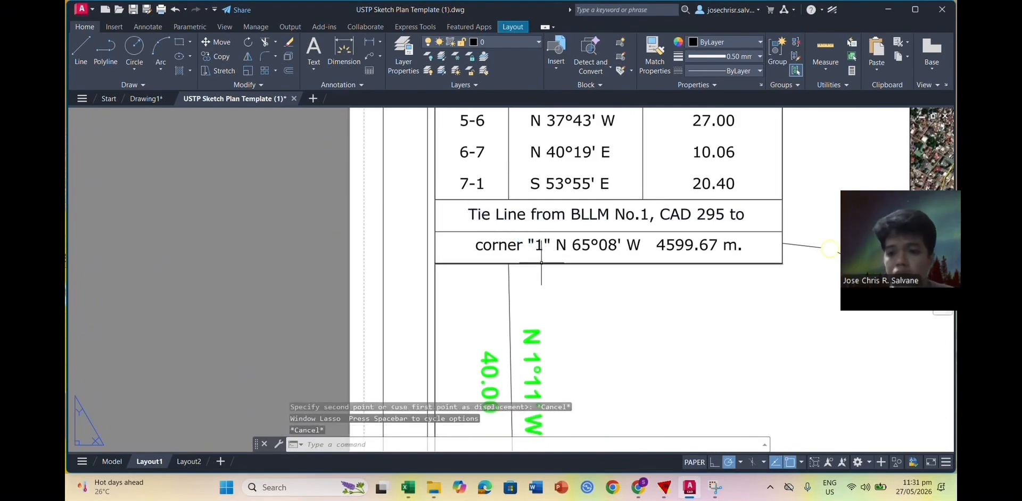
pyautogui.click(453, 202)
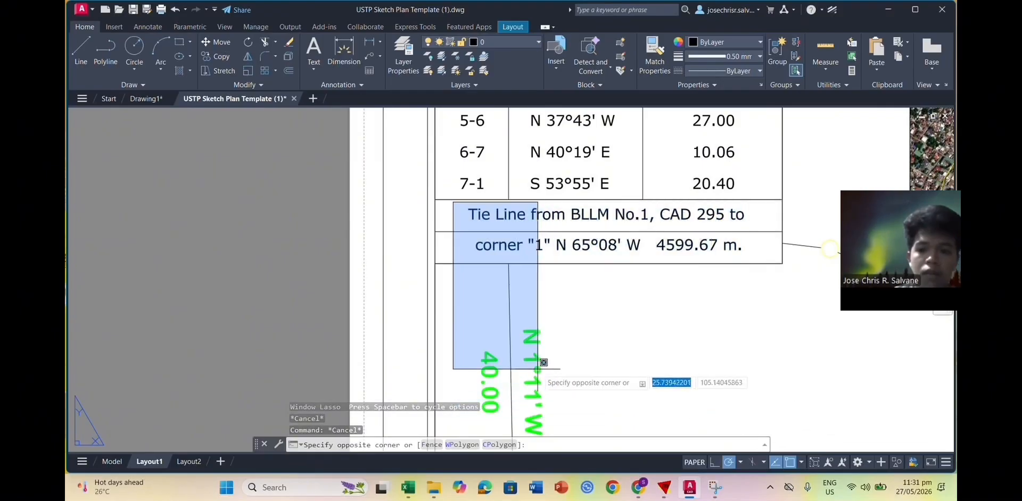
pyautogui.press('Escape')
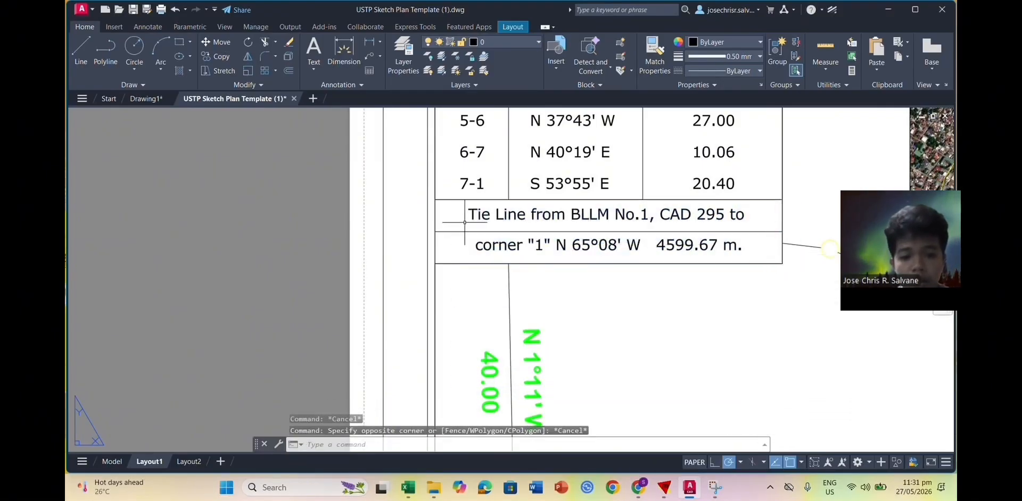
pyautogui.click(432, 210)
pyautogui.press('Escape')
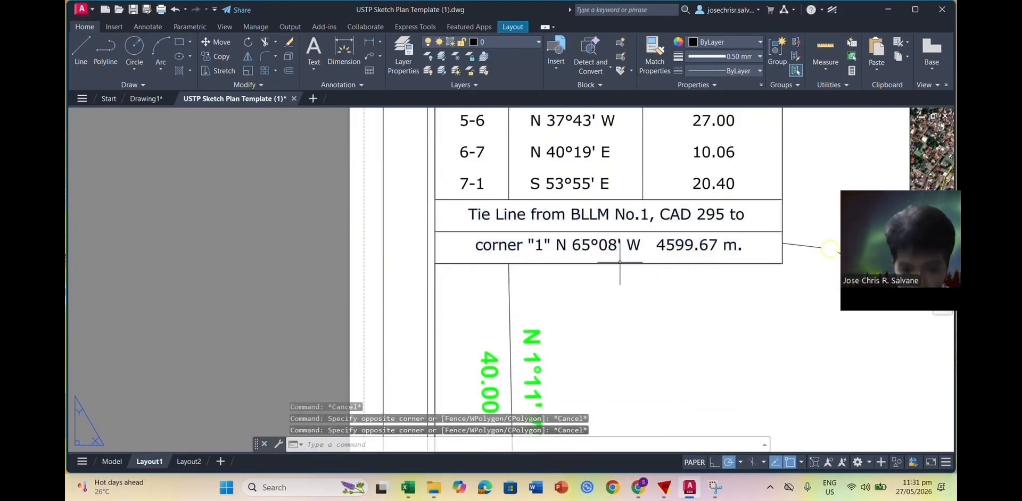
pyautogui.click(444, 203)
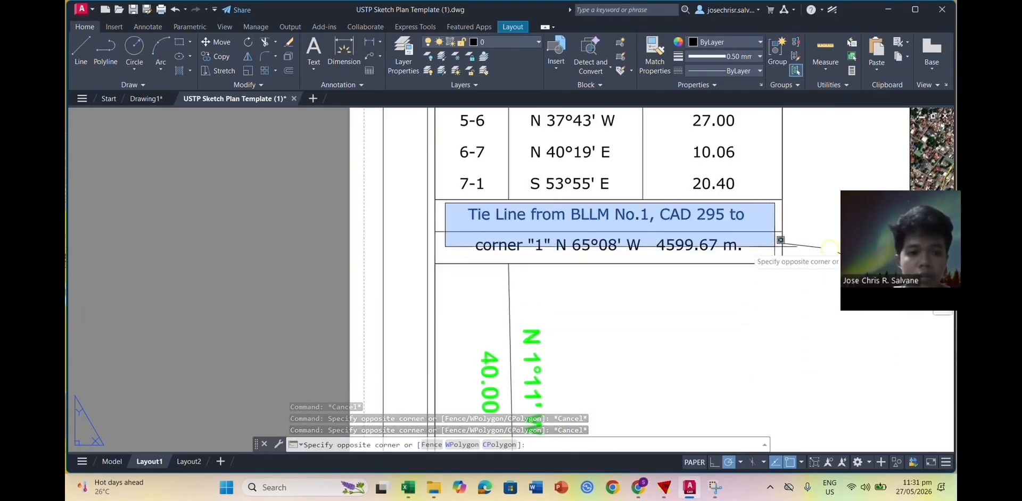
pyautogui.press('Escape')
pyautogui.click(440, 201)
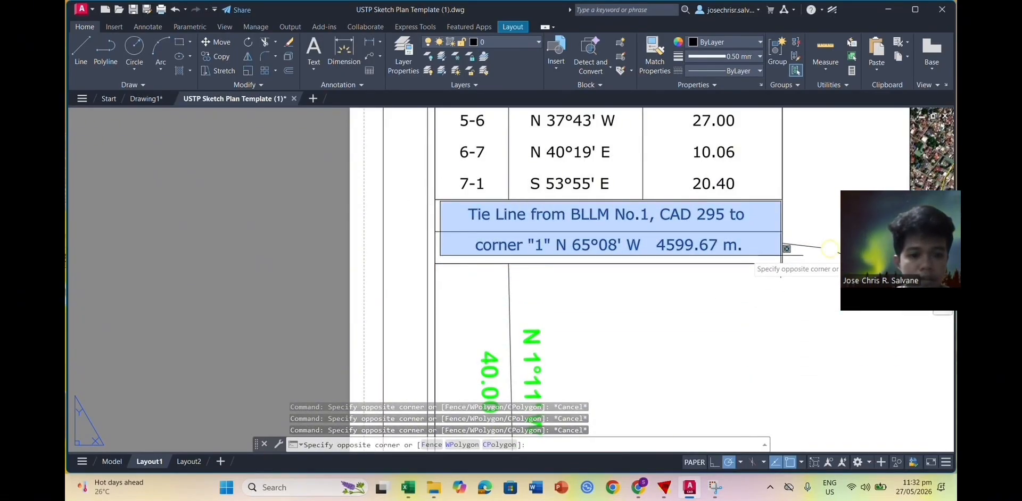
pyautogui.press('Escape')
pyautogui.click(796, 224)
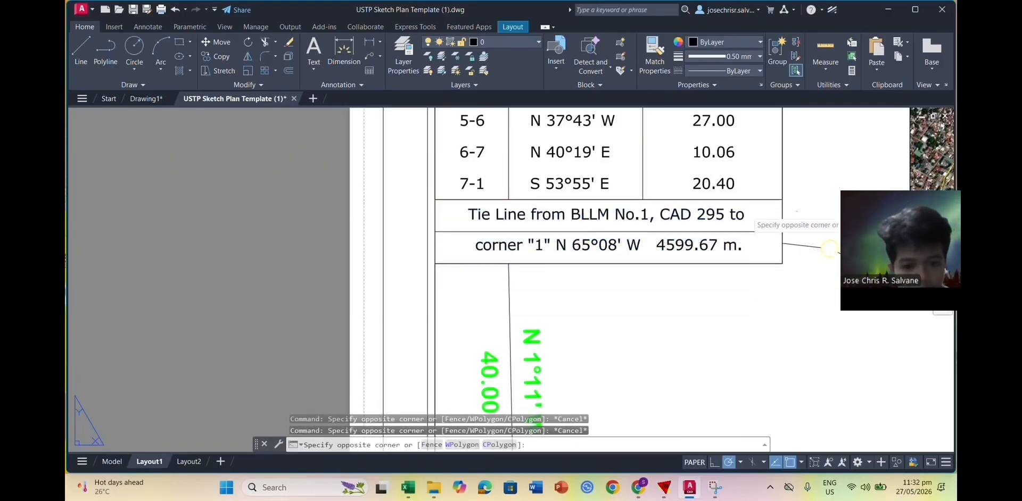
pyautogui.press('Escape')
pyautogui.click(811, 211)
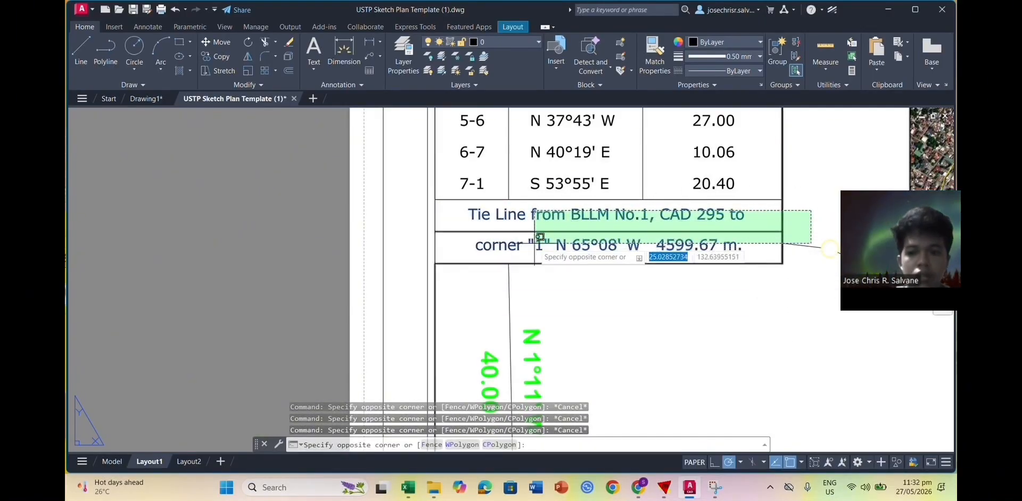
pyautogui.click(514, 254)
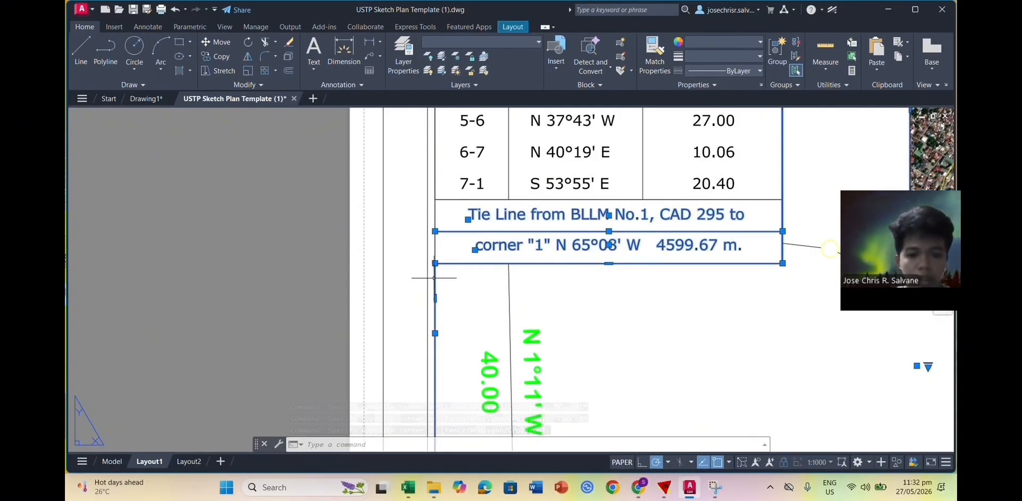
pyautogui.press('Escape')
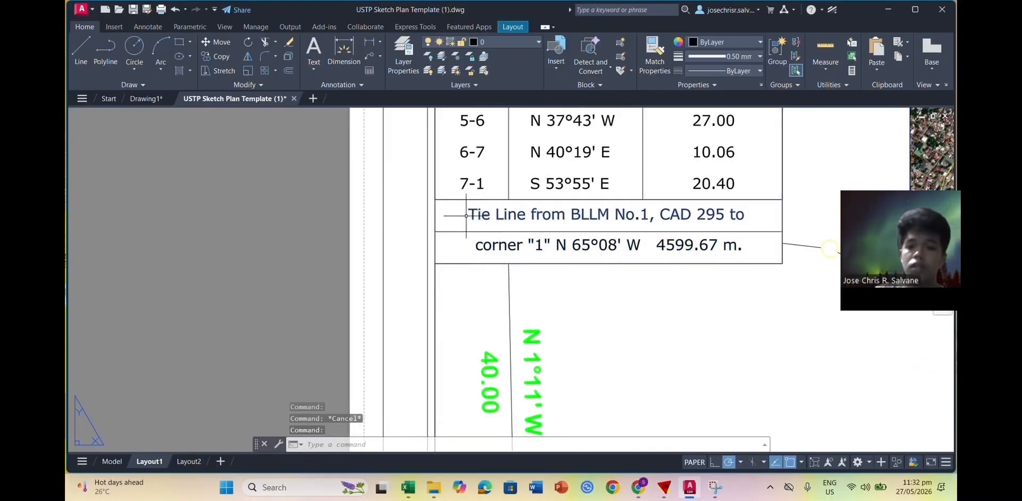
# Step: Select the 'Tie Line from BLLM' text, the divider line and the corner '1' text
pyautogui.click(470, 216)
pyautogui.click(475, 232)
pyautogui.click(480, 233)
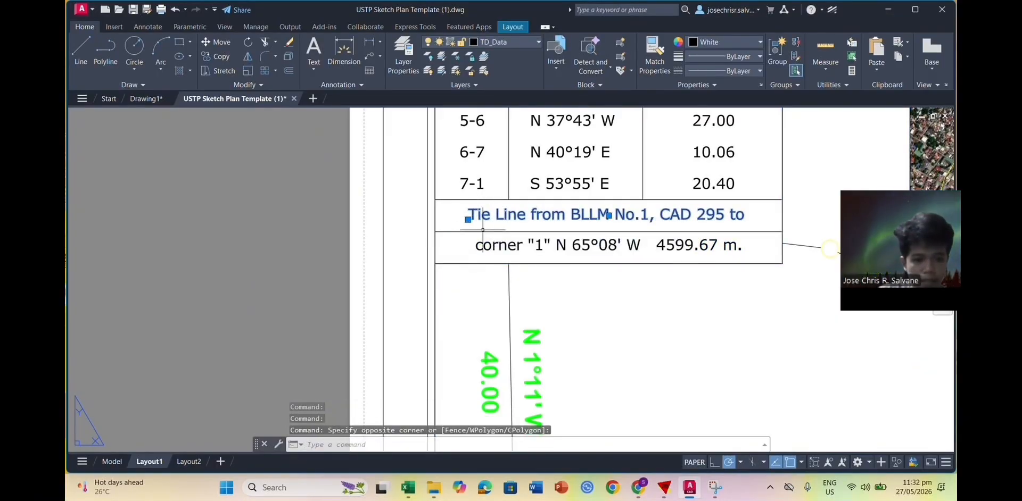
pyautogui.click(481, 232)
pyautogui.click(489, 243)
# Step: Move the selected tie-line text down below the five-line bearing table
pyautogui.click(216, 42)
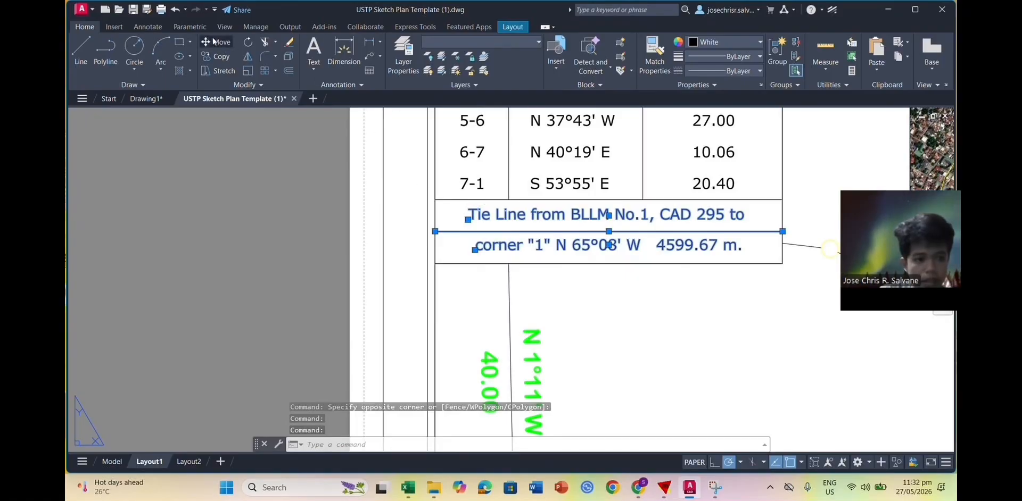
pyautogui.click(444, 222)
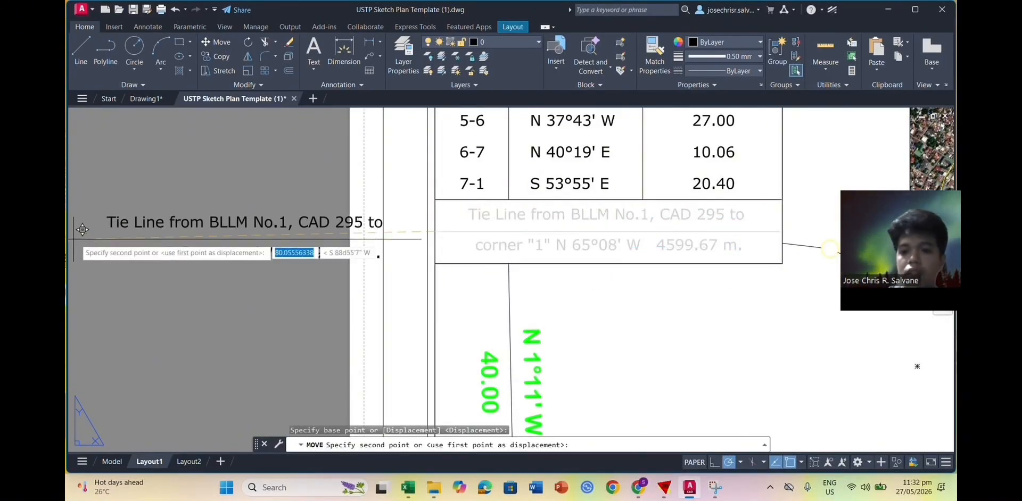
pyautogui.scroll(-2, 75, 238)
pyautogui.moveTo(75, 239); pyautogui.dragTo(726, 240, button='middle')
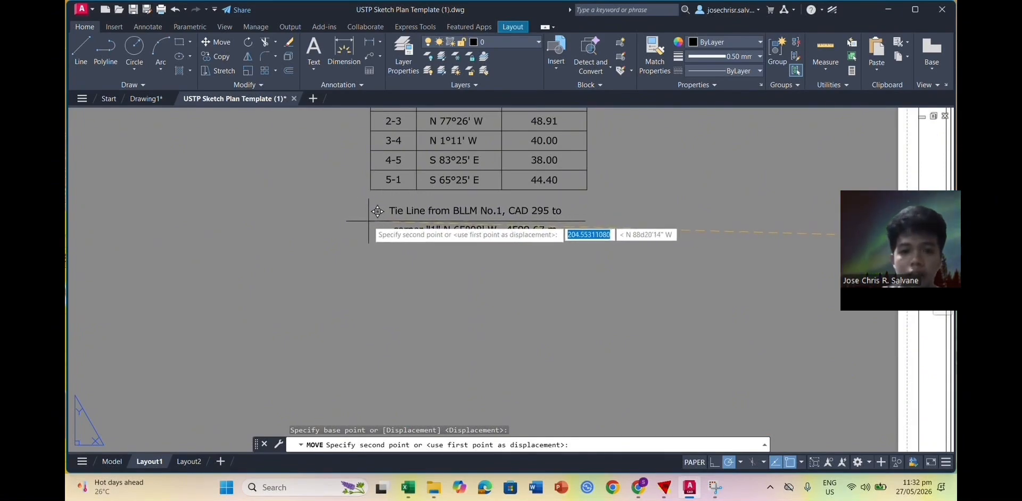
pyautogui.click(373, 211)
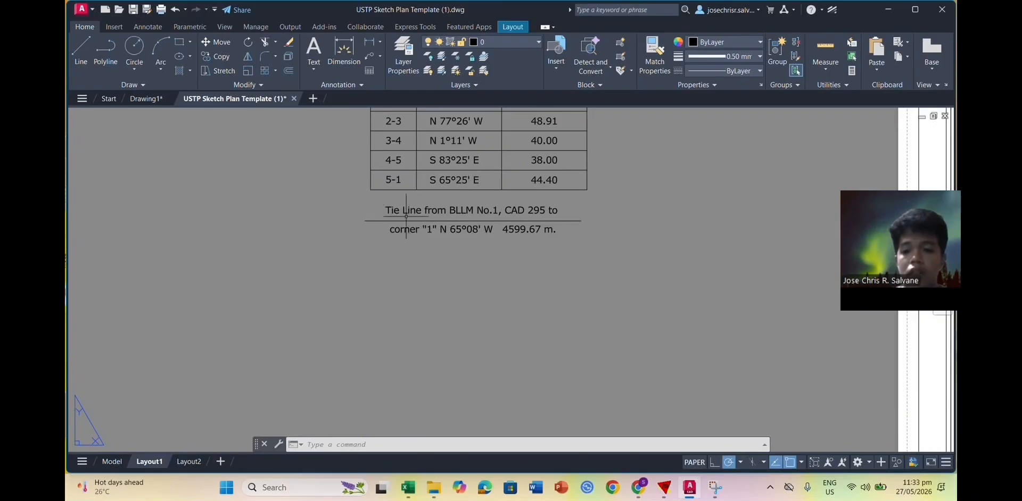
# Step: Undo the misplaced tie-line move
pyautogui.click(369, 201)
pyautogui.click(604, 272)
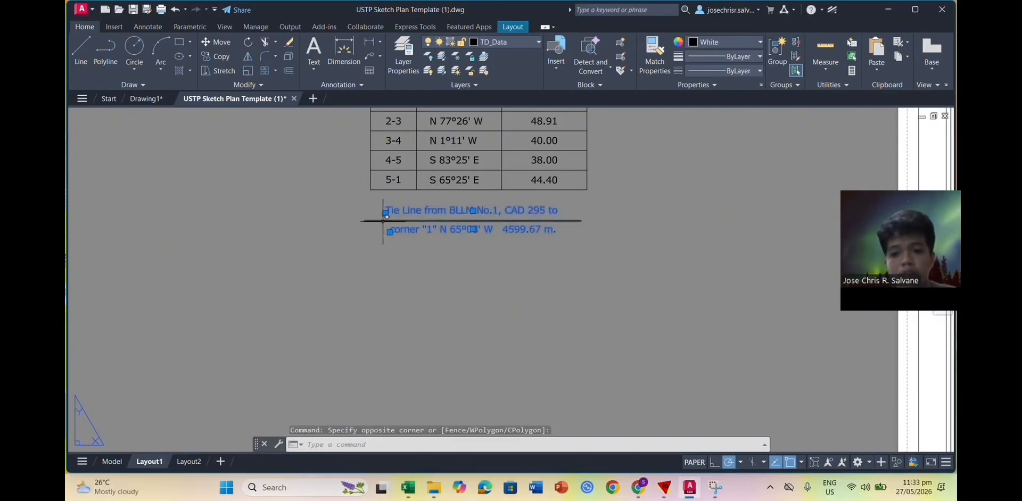
pyautogui.scroll(-4, 615, 240)
pyautogui.moveTo(676, 252); pyautogui.dragTo(572, 266, button='middle')
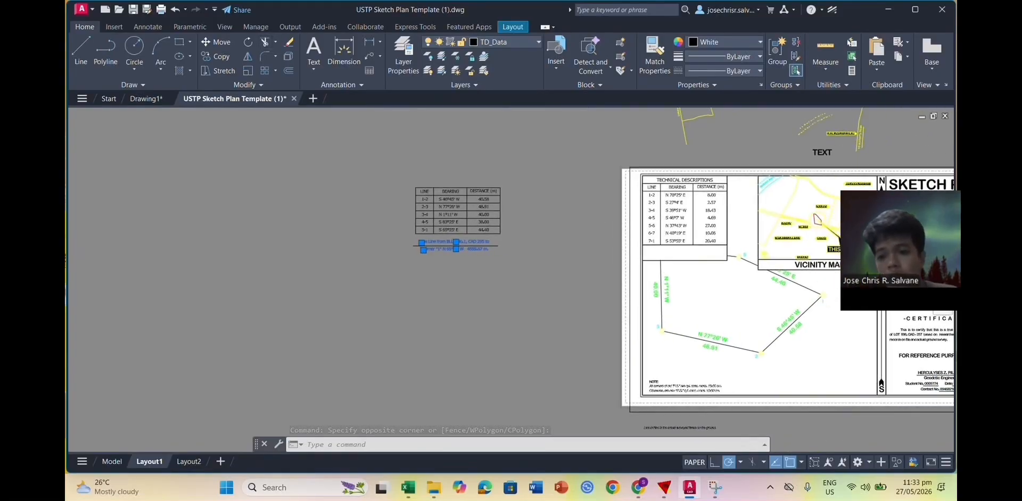
pyautogui.hotkey('ctrl', 'z')
pyautogui.hotkey('ctrl', 'z')
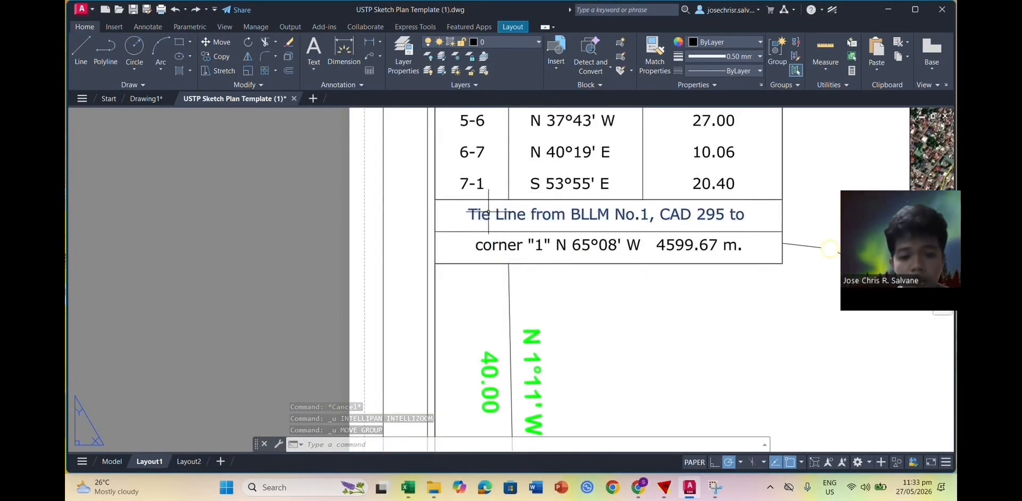
# Step: Move the tie-line text and divider by its top-right corner to snap beneath the five-line table
pyautogui.click(502, 231)
pyautogui.click(512, 242)
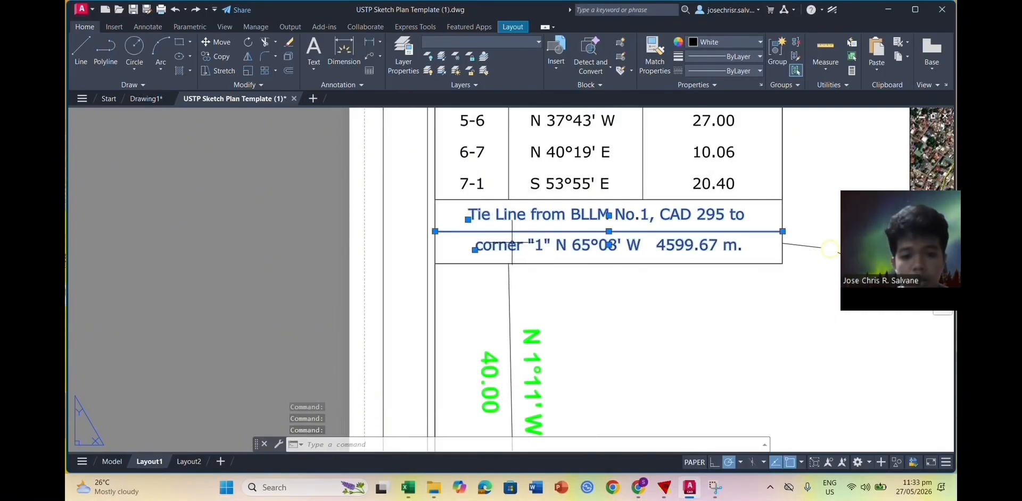
pyautogui.click(215, 41)
pyautogui.click(782, 200)
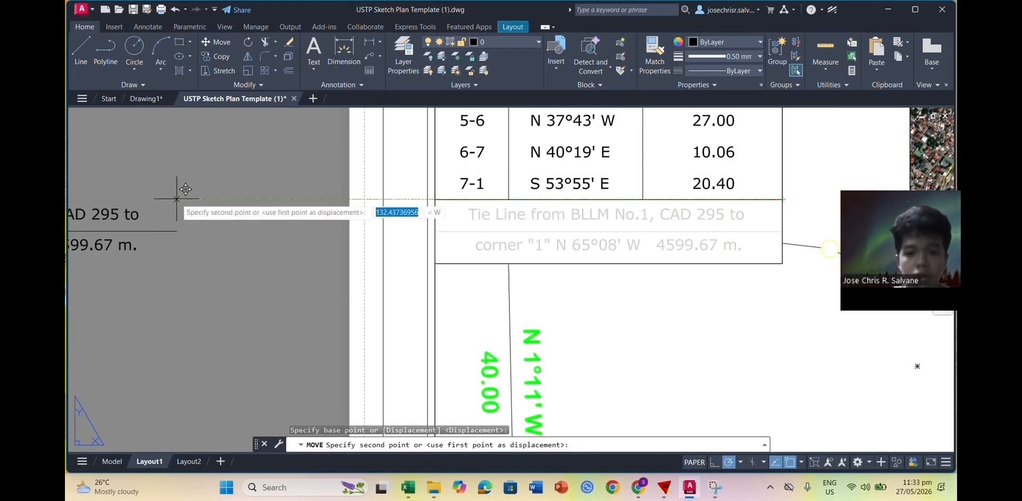
pyautogui.moveTo(177, 199); pyautogui.dragTo(844, 268, button='middle')
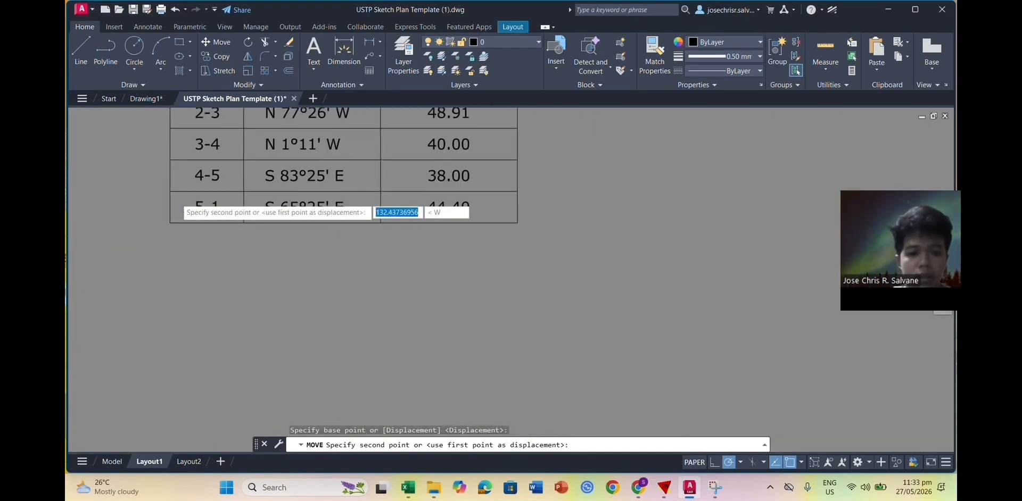
pyautogui.click(517, 223)
pyautogui.scroll(-1, 540, 311)
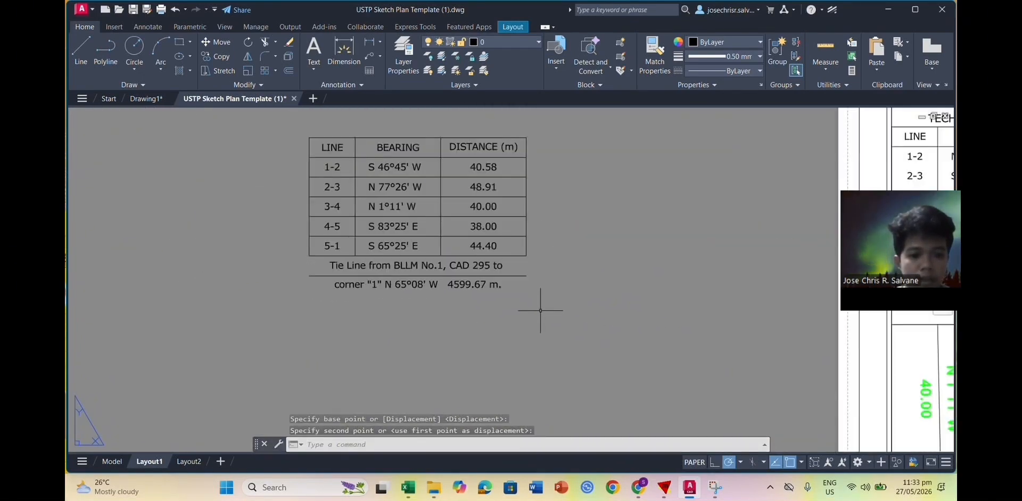
pyautogui.moveTo(532, 314); pyautogui.dragTo(537, 342, button='middle')
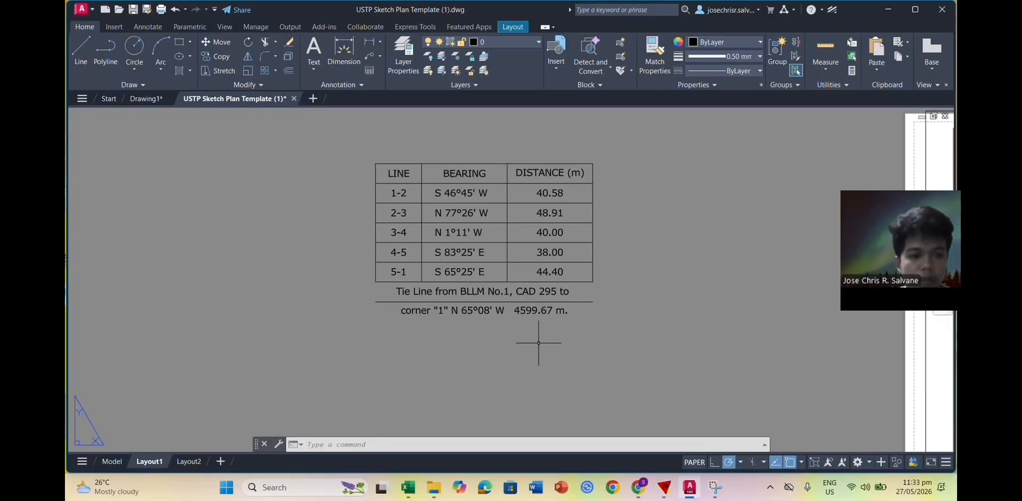
# Step: Draw a 90-unit vertical border line down from the table's bottom-left corner
pyautogui.moveTo(546, 345); pyautogui.dragTo(398, 341, button='middle')
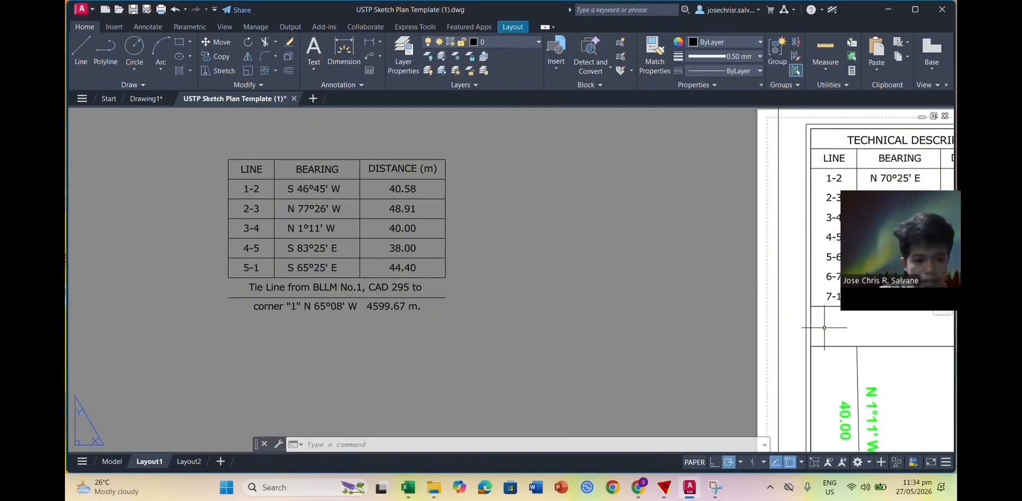
pyautogui.click(81, 51)
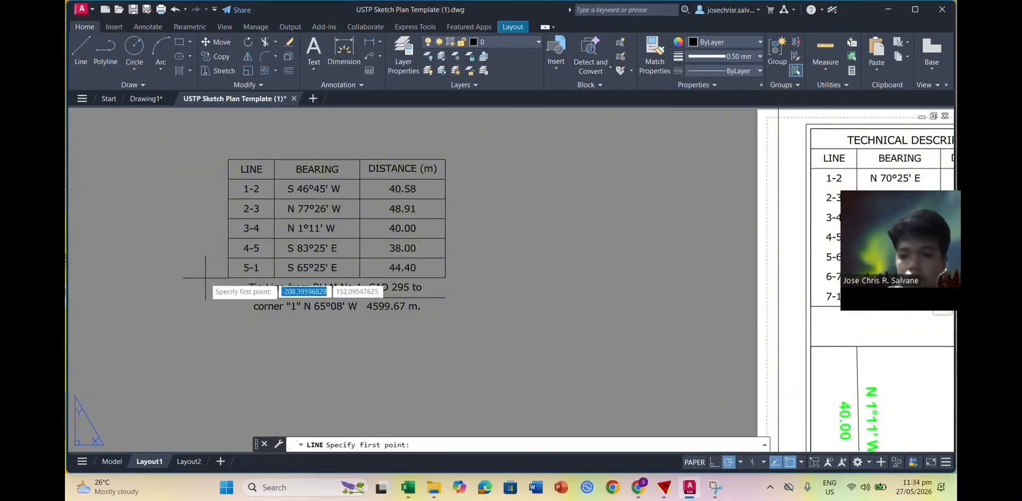
pyautogui.click(228, 278)
pyautogui.write('90')
pyautogui.press('Return')
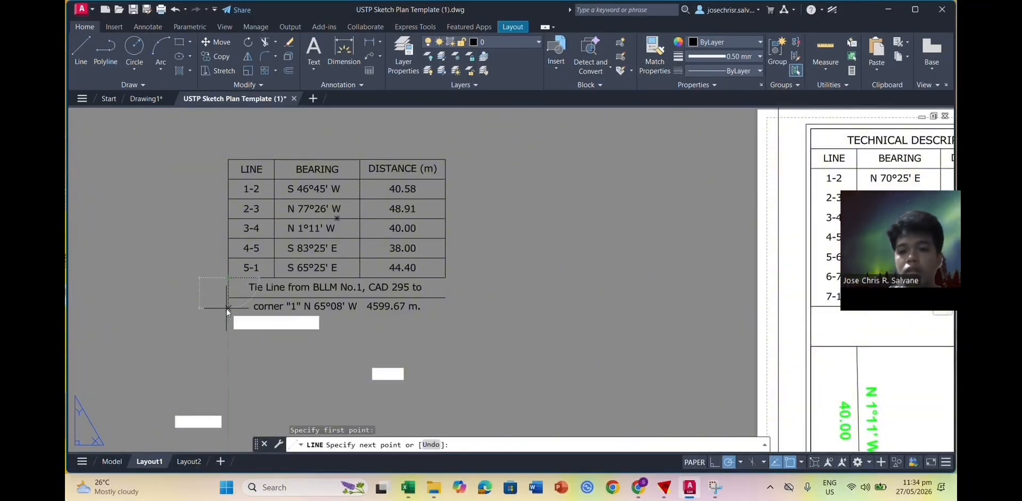
pyautogui.scroll(-4, 362, 316)
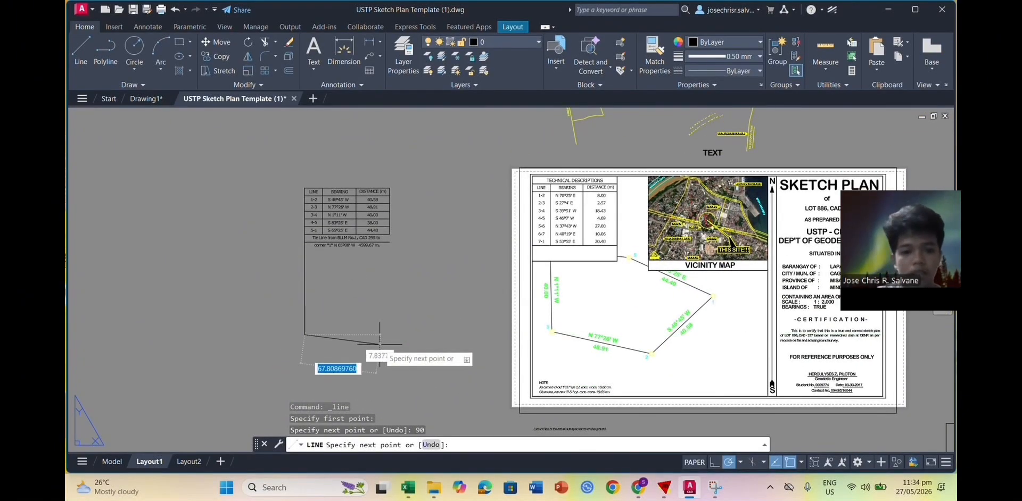
pyautogui.press('Return')
pyautogui.press('Return')
# Step: Draw a matching 90-unit border line down from the table's bottom-right corner
pyautogui.scroll(2, 341, 251)
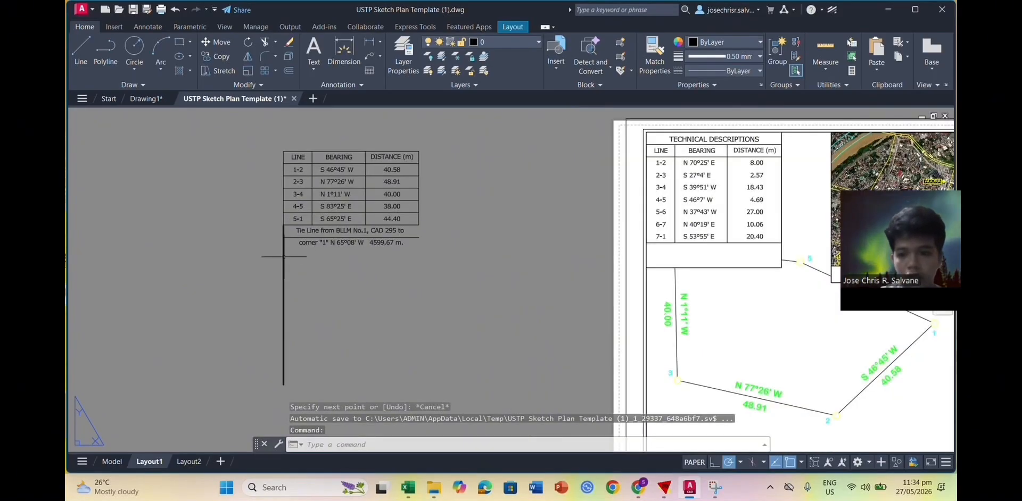
pyautogui.click(418, 249)
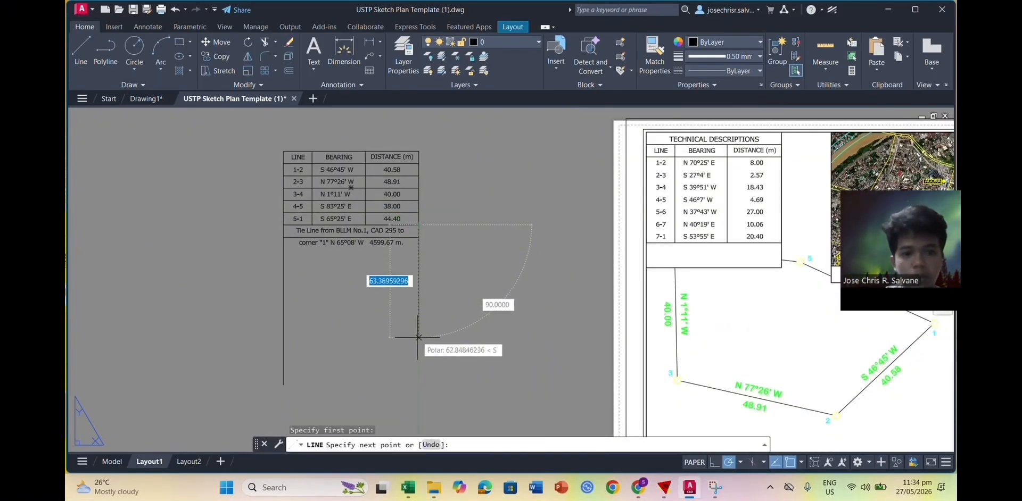
pyautogui.write('90')
pyautogui.press('Return')
pyautogui.press('Escape')
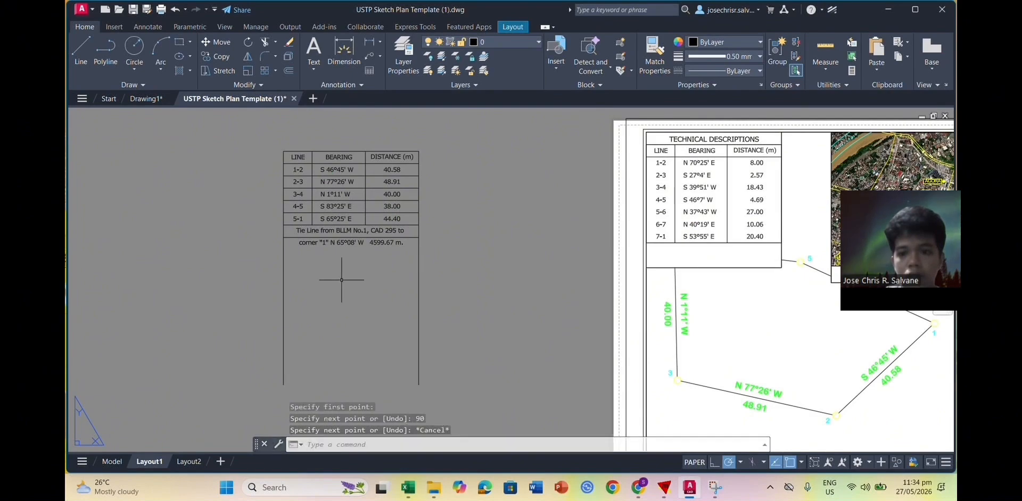
# Step: Copy and paste the divider line from under the tie-line text
pyautogui.click(354, 240)
pyautogui.hotkey('ctrl', 'c')
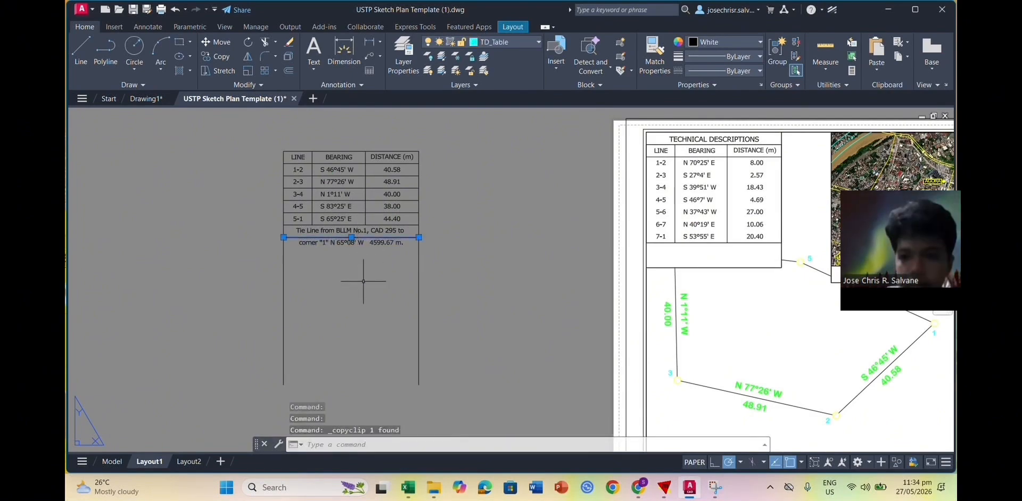
pyautogui.hotkey('ctrl', 'v')
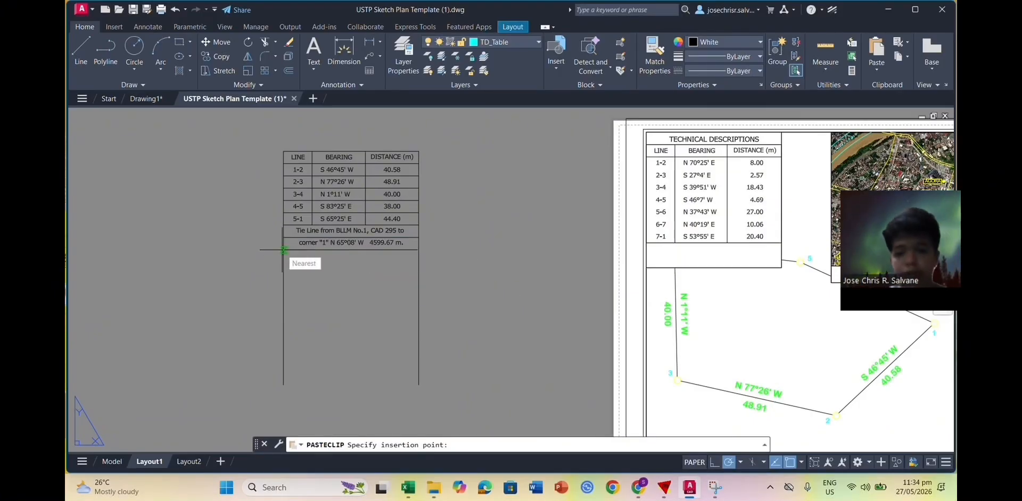
pyautogui.scroll(4, 283, 249)
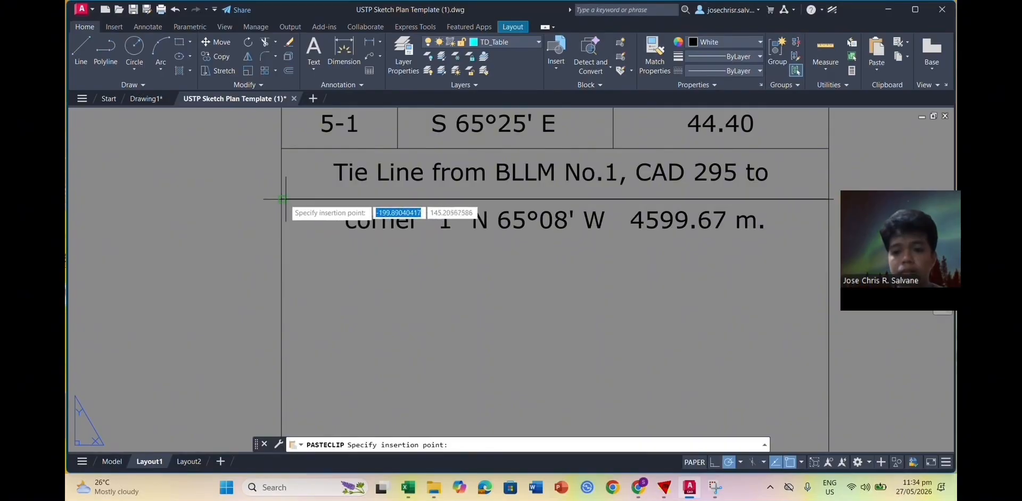
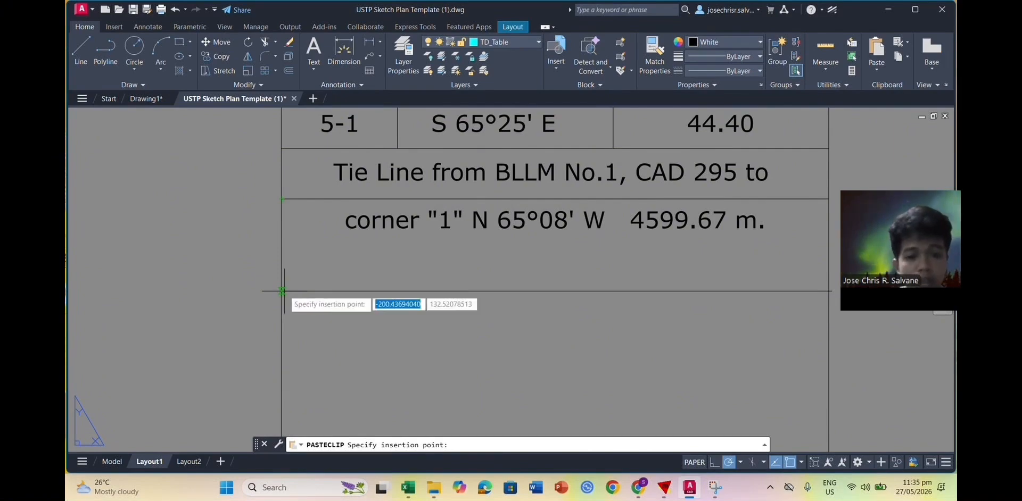
# Step: Drop the pasted bearing-and-distance table on the layout and pan back to the sketch plan sheet
pyautogui.click(280, 247)
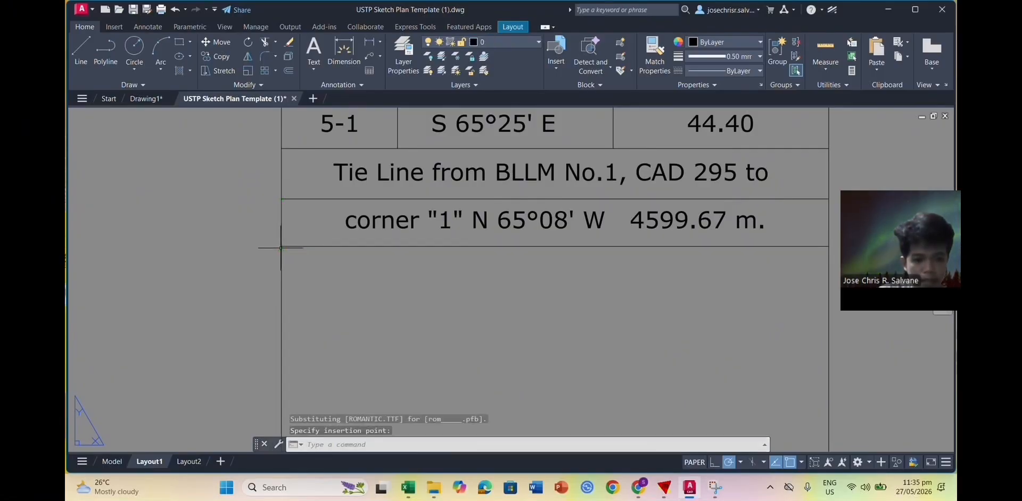
pyautogui.scroll(-2, 512, 322)
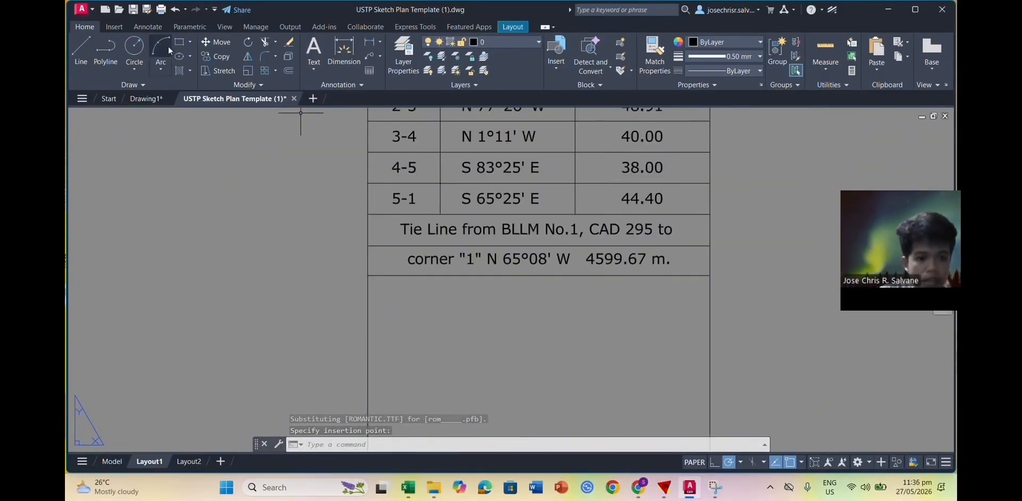
pyautogui.click(263, 46)
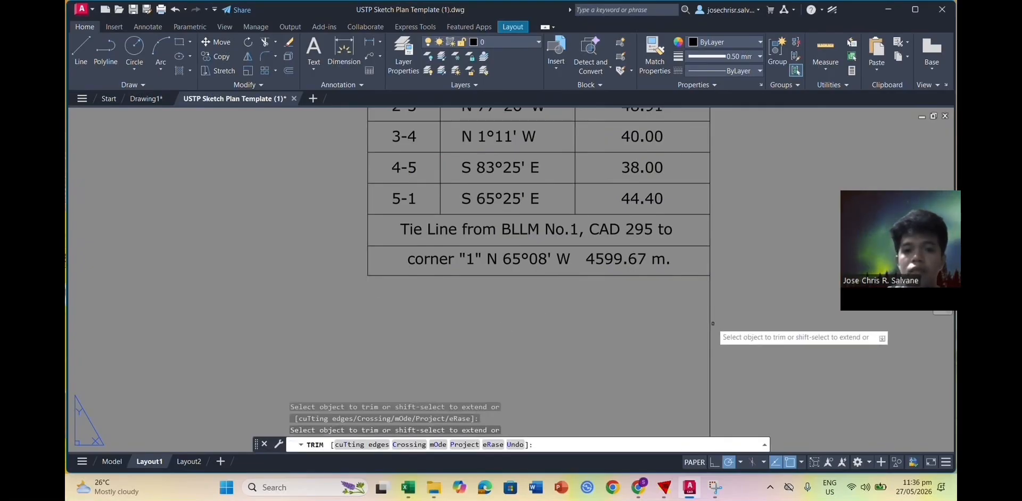
pyautogui.scroll(-2, 707, 319)
pyautogui.press('Escape')
pyautogui.moveTo(753, 297); pyautogui.dragTo(648, 322, button='middle')
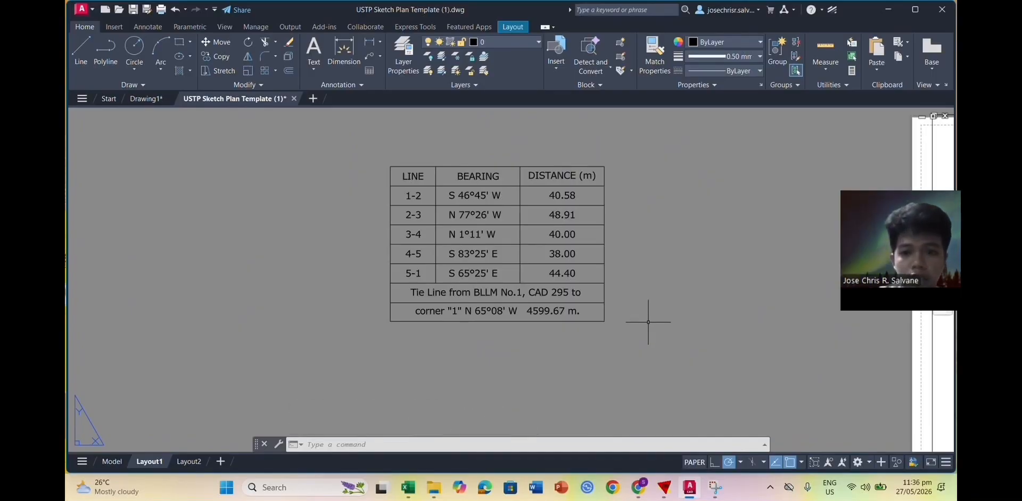
pyautogui.scroll(-2, 652, 317)
pyautogui.moveTo(675, 314); pyautogui.dragTo(579, 318, button='middle')
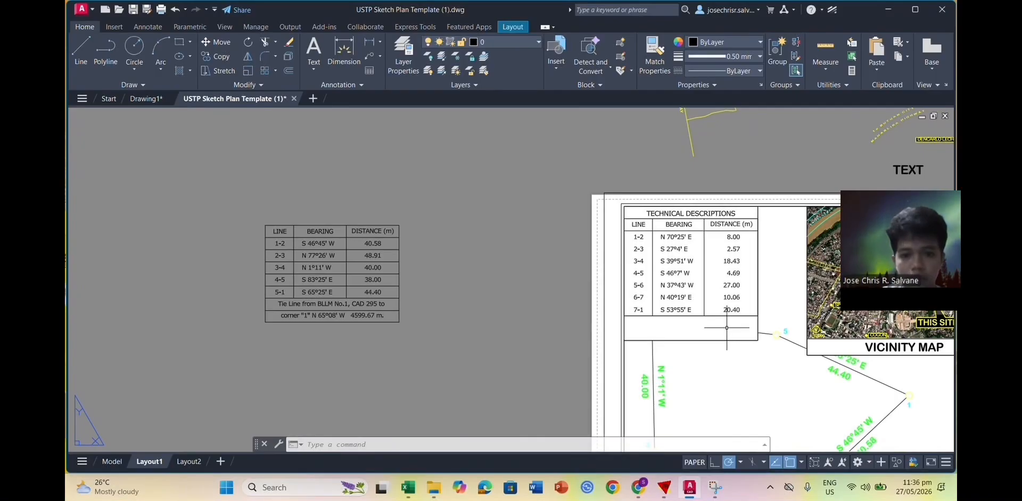
# Step: Window-select and delete the old Technical Descriptions table contents
pyautogui.click(761, 326)
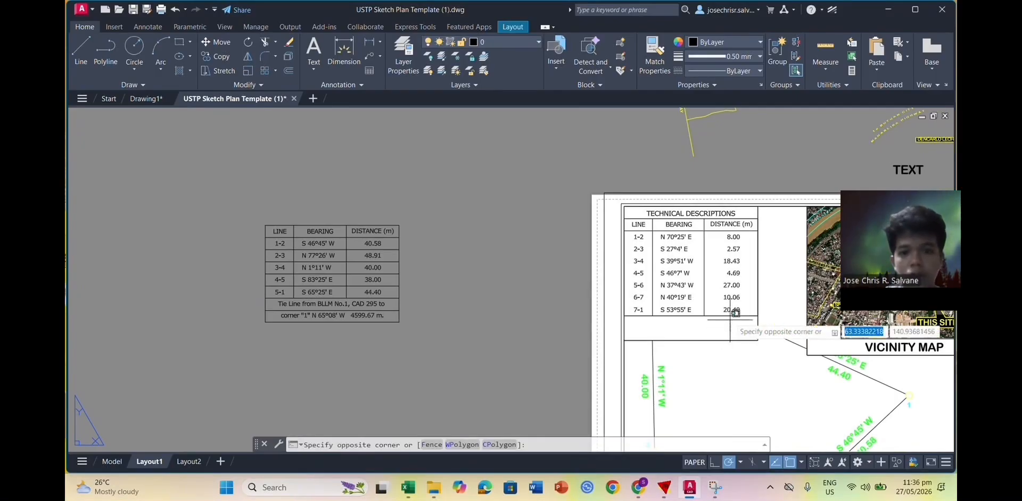
pyautogui.click(643, 211)
pyautogui.press('Delete')
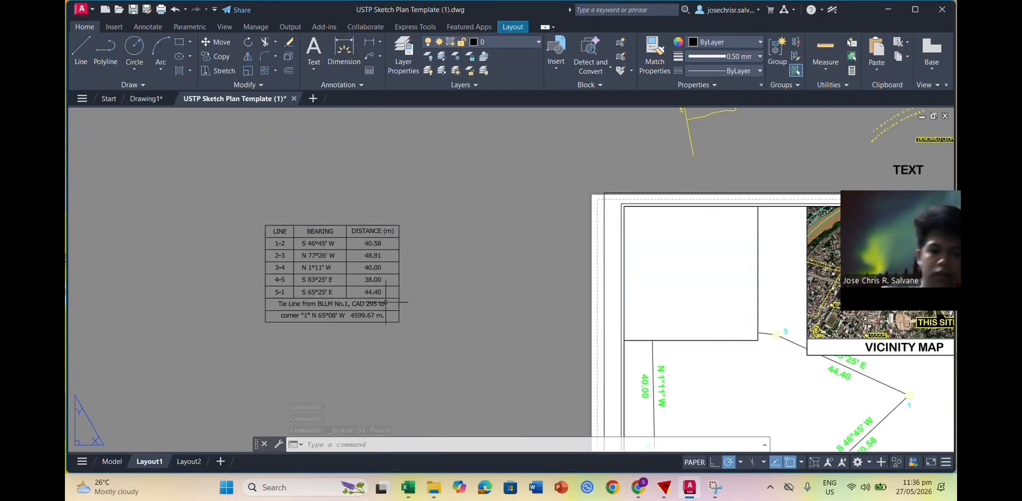
# Step: Try grip-stretching the vertical and horizontal frame lines beside the blank area, then cancel
pyautogui.click(758, 340)
pyautogui.click(758, 340)
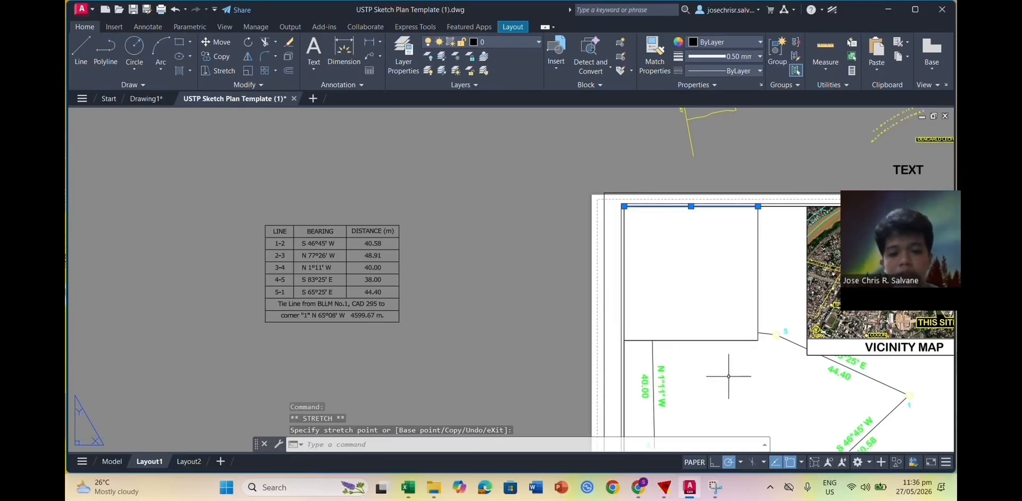
pyautogui.hotkey('ctrl', 'z')
pyautogui.click(760, 337)
pyautogui.press('Escape')
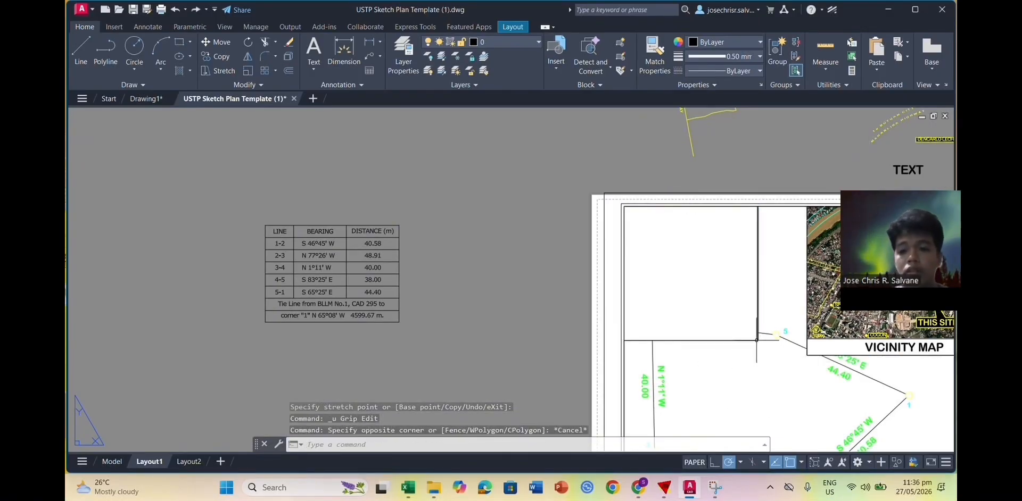
pyautogui.click(753, 340)
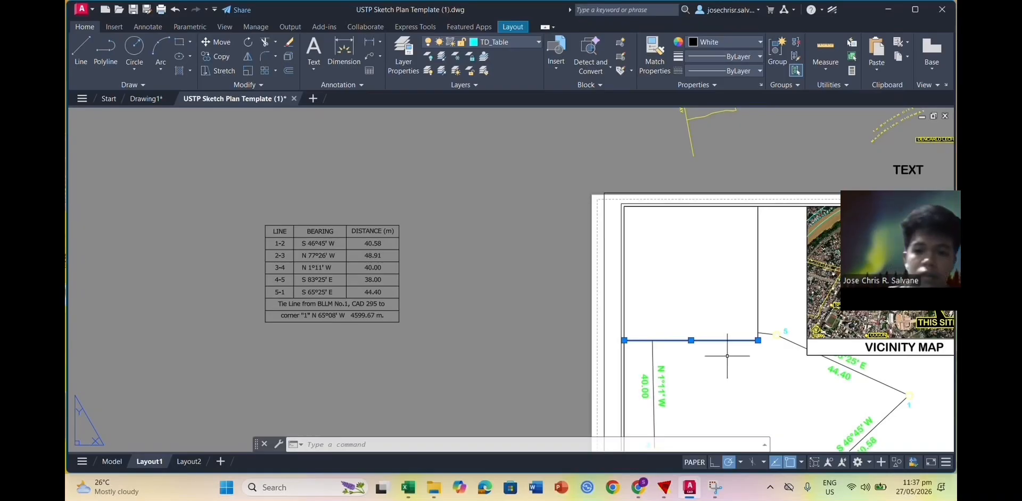
pyautogui.click(758, 340)
pyautogui.press('Escape')
pyautogui.click(759, 337)
pyautogui.press('Escape')
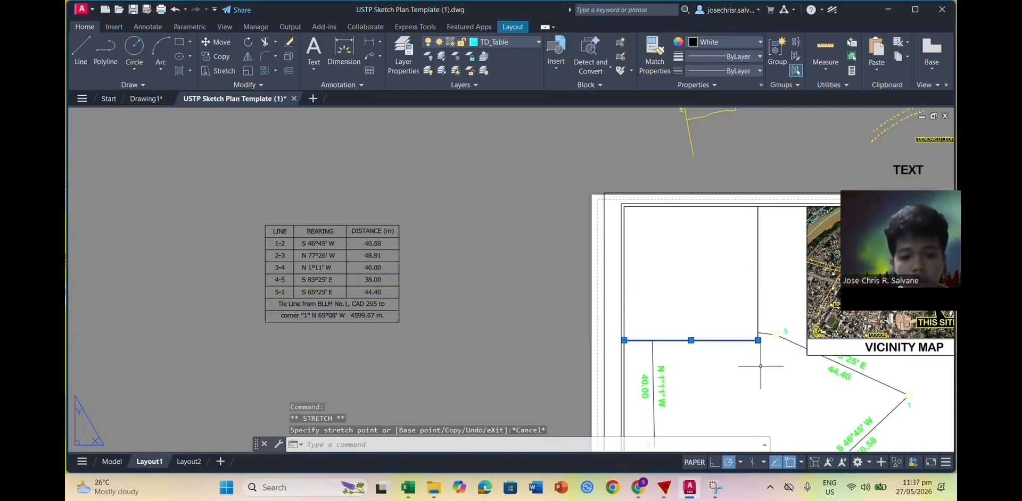
pyautogui.press('Escape')
# Step: Select the frame lines and viewport, then attempt to stretch the viewport's corner
pyautogui.click(757, 333)
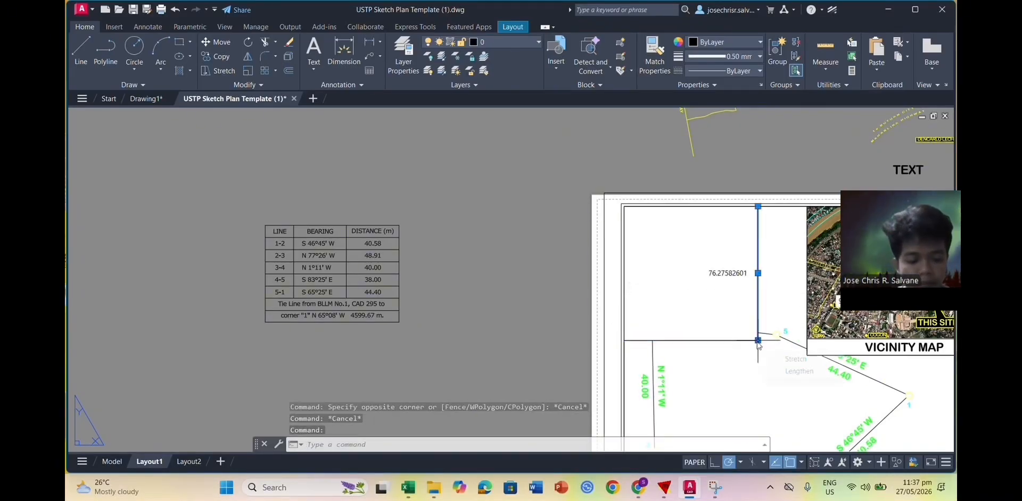
pyautogui.click(749, 340)
pyautogui.press('Escape')
pyautogui.click(627, 352)
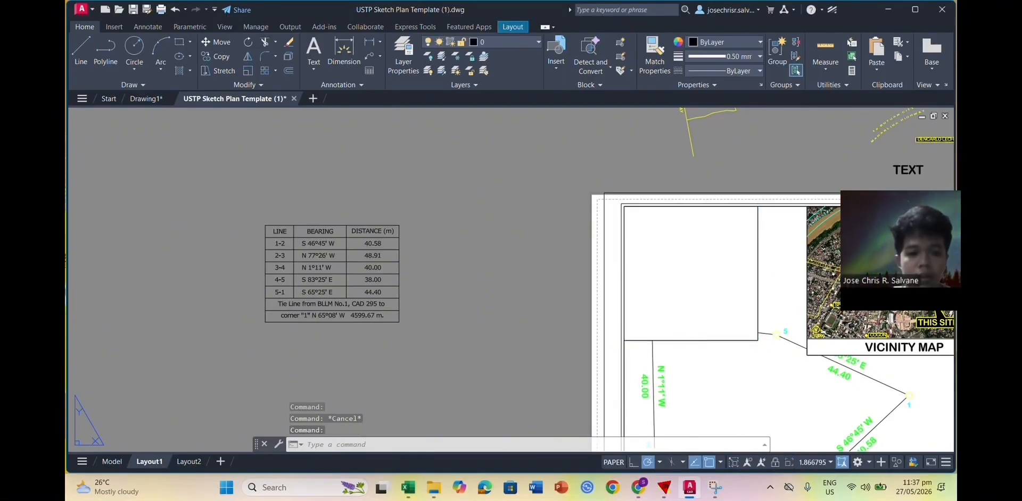
pyautogui.click(757, 340)
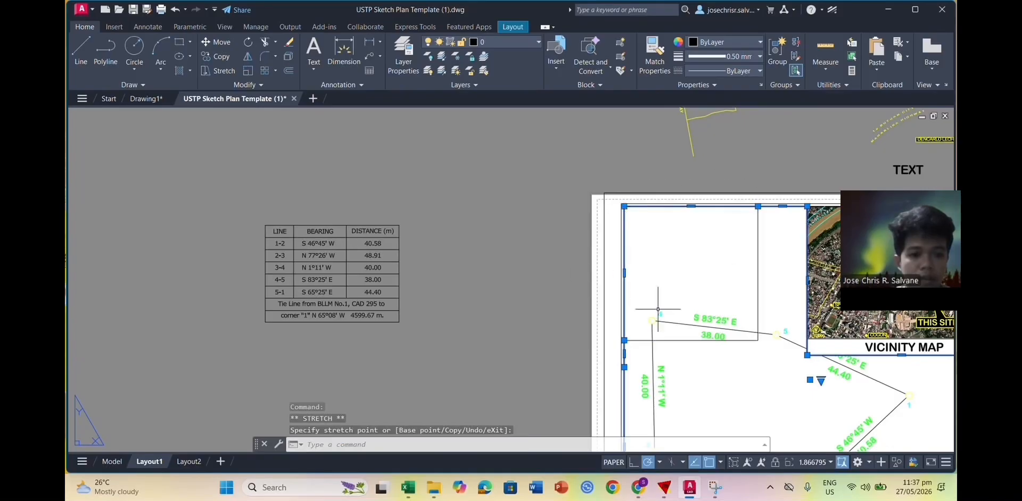
pyautogui.press('Escape')
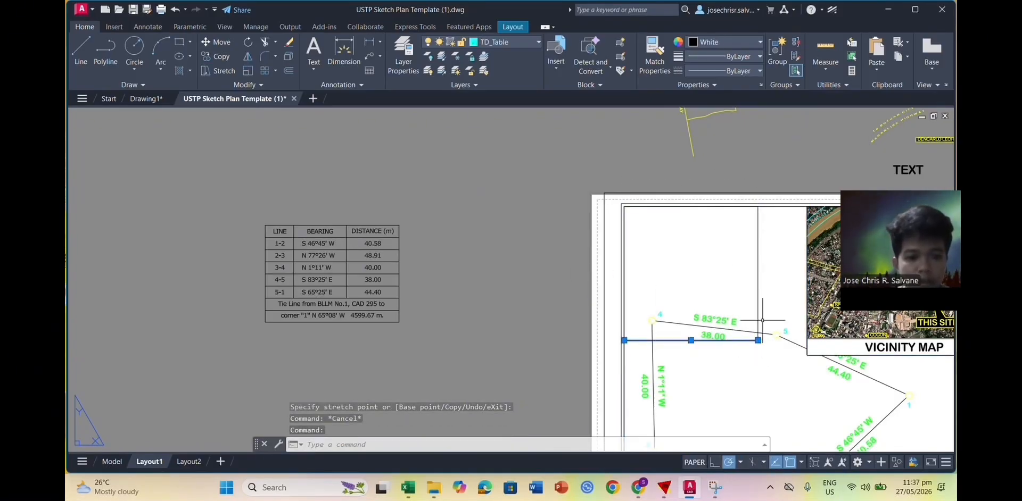
# Step: Reselect the viewport with a crossing window, retry its corner grip, then view the whole sheet
pyautogui.click(758, 327)
pyautogui.moveTo(760, 341); pyautogui.dragTo(686, 274)
pyautogui.press('Escape')
pyautogui.press('Escape')
pyautogui.click(758, 351)
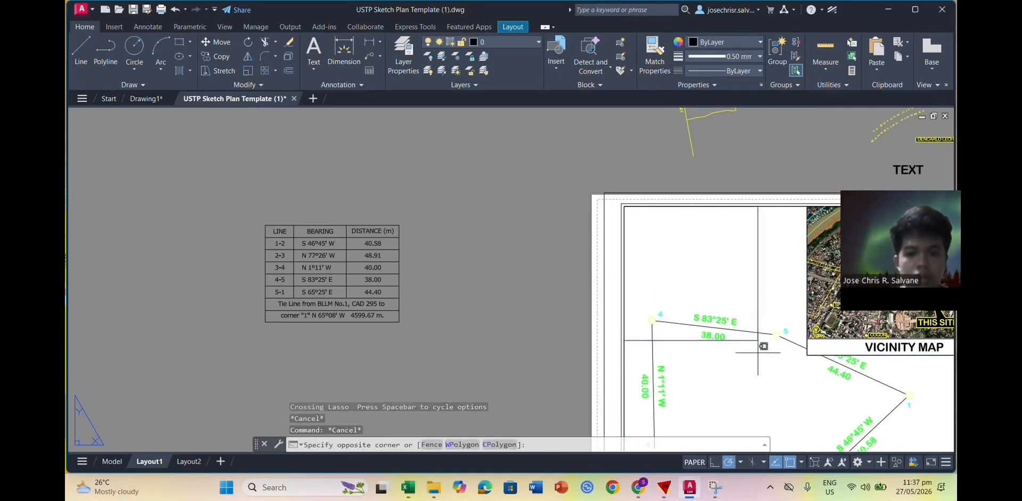
pyautogui.click(751, 307)
pyautogui.click(757, 340)
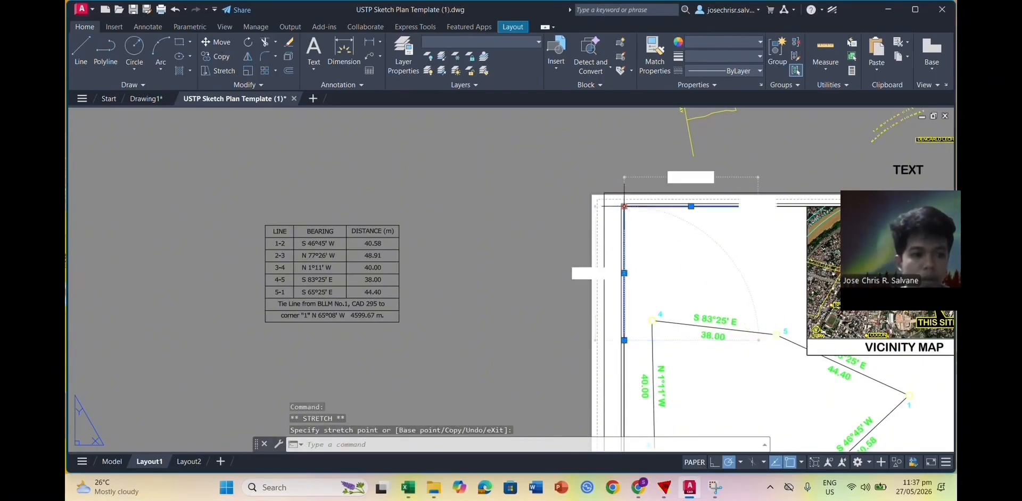
pyautogui.press('Escape')
pyautogui.scroll(-1, 702, 378)
pyautogui.moveTo(726, 382); pyautogui.dragTo(559, 288, button='middle')
pyautogui.scroll(1, 661, 346)
pyautogui.scroll(-1, 558, 287)
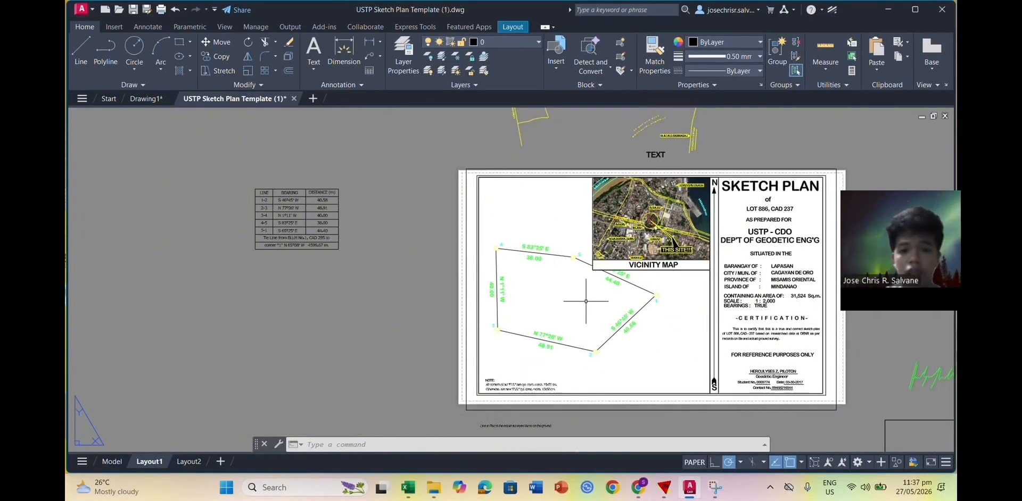
# Step: Select the new line and bearing table, cancelling an accidental grip stretch
pyautogui.scroll(2, 303, 244)
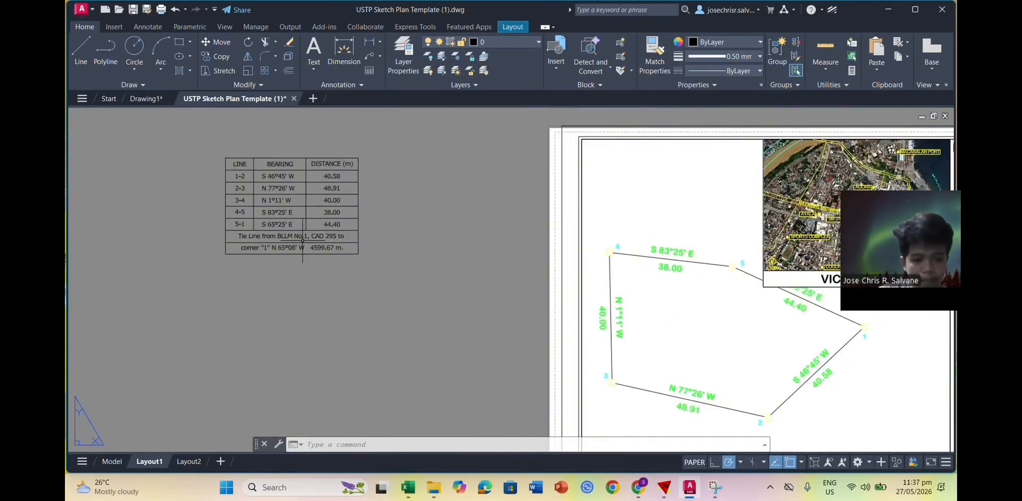
pyautogui.moveTo(302, 243); pyautogui.dragTo(388, 289, button='middle')
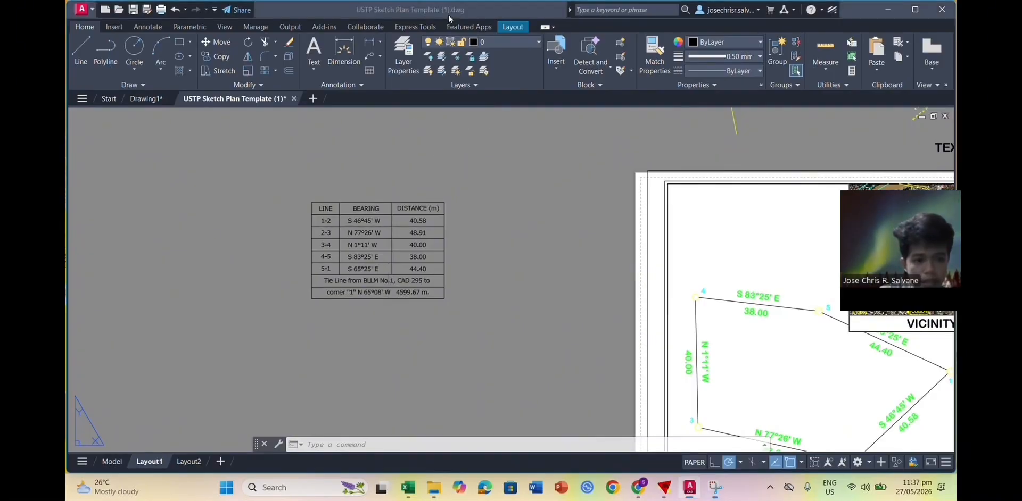
pyautogui.scroll(-1, 547, 238)
pyautogui.moveTo(526, 279); pyautogui.dragTo(436, 267, button='middle')
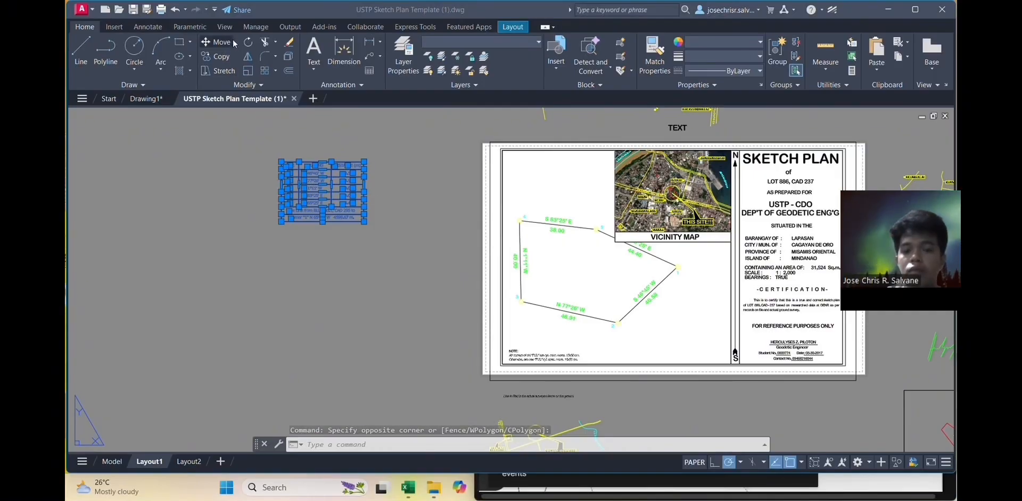
pyautogui.click(229, 42)
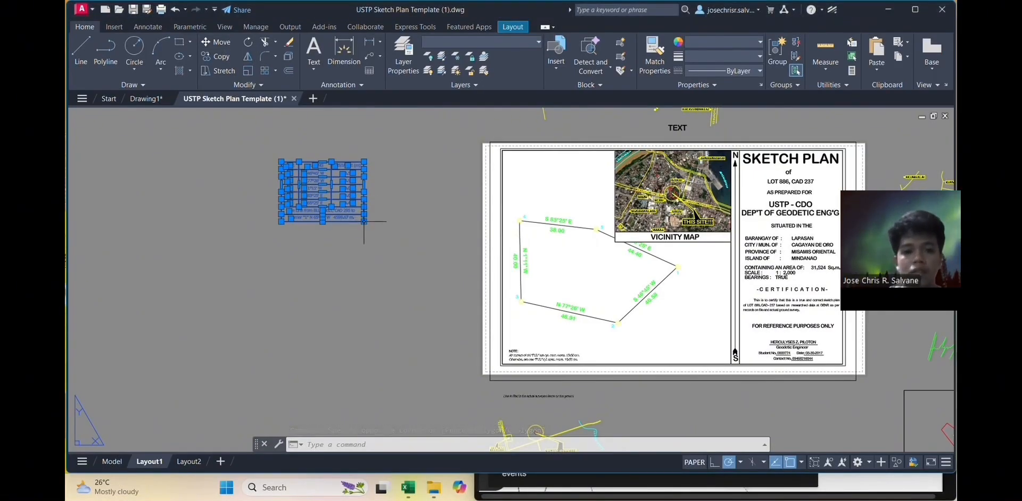
pyautogui.click(364, 222)
pyautogui.press('Escape')
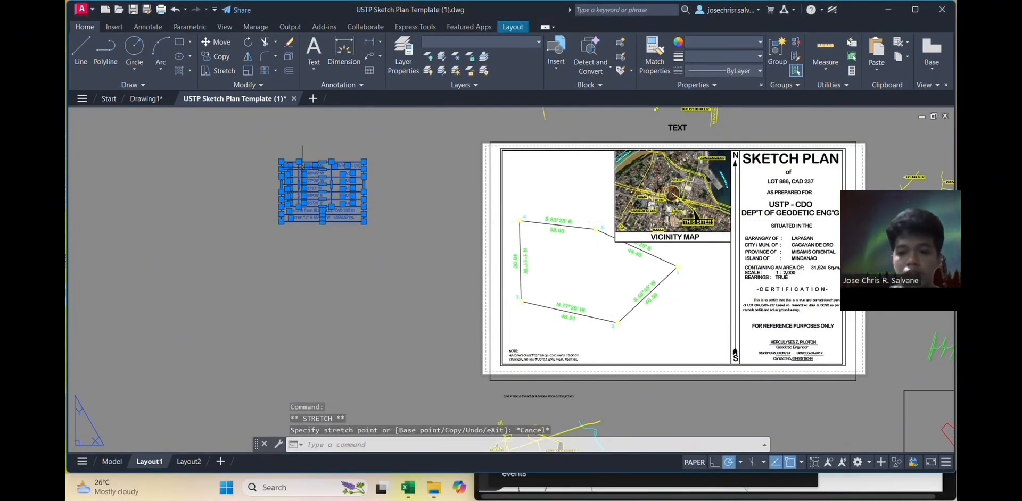
pyautogui.scroll(4, 279, 160)
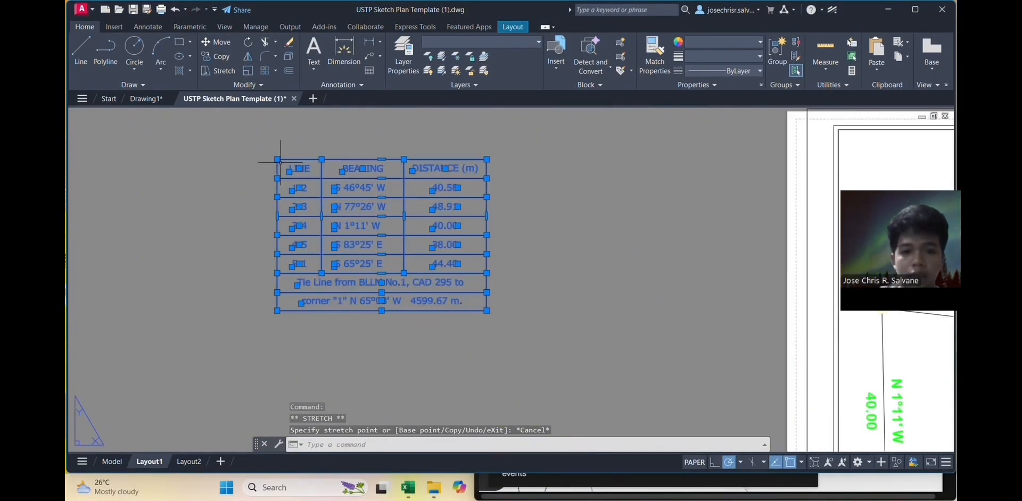
# Step: Move the table by its bottom-right corner to the plan frame's lower-right inner corner
pyautogui.click(217, 42)
pyautogui.click(486, 311)
pyautogui.scroll(-4, 734, 358)
pyautogui.moveTo(793, 393); pyautogui.dragTo(401, 286, button='middle')
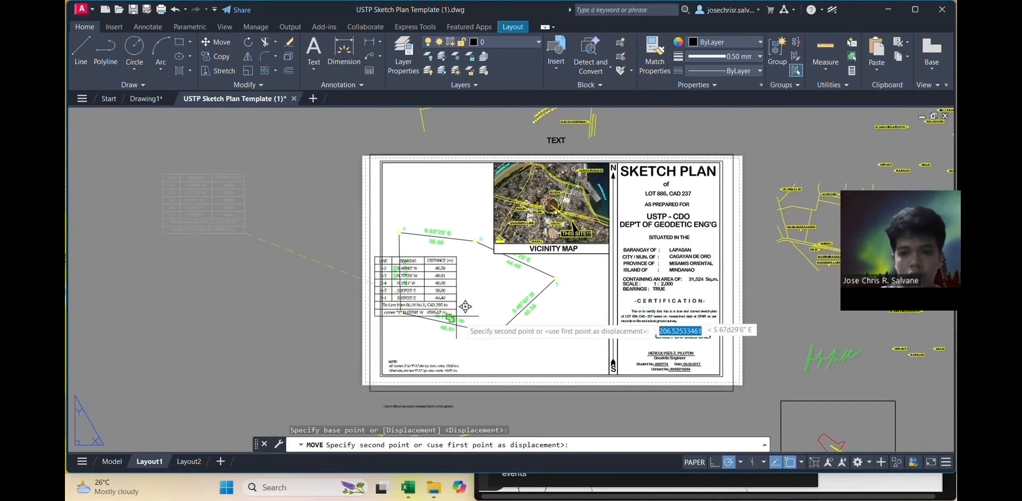
pyautogui.click(610, 373)
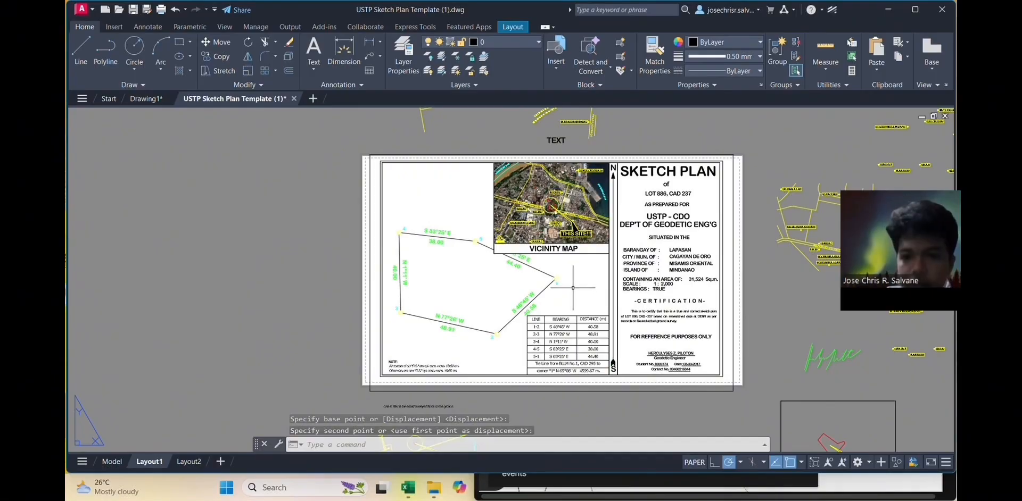
pyautogui.scroll(2, 522, 285)
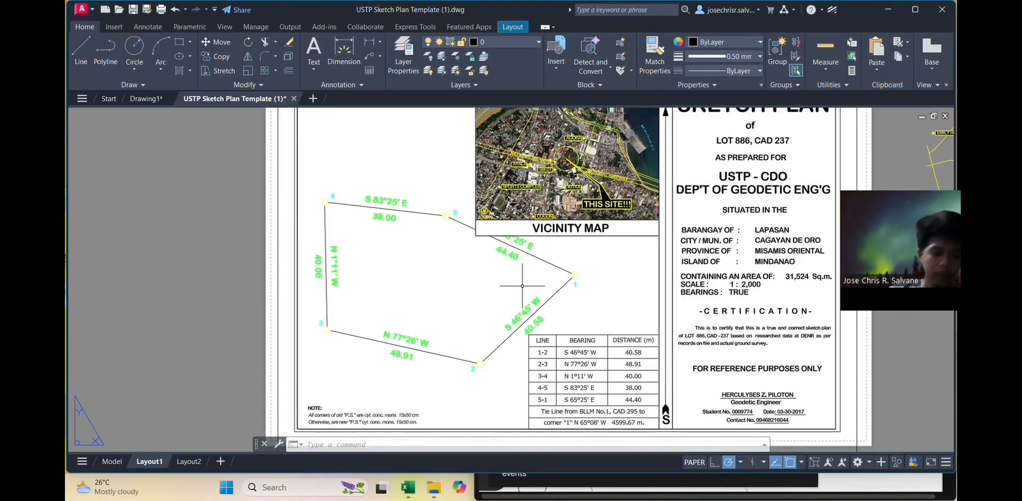
pyautogui.moveTo(580, 240)
pyautogui.mouseDown(button='middle')
pyautogui.moveTo(530, 248)
pyautogui.moveTo(531, 287)
pyautogui.mouseUp(button='middle')
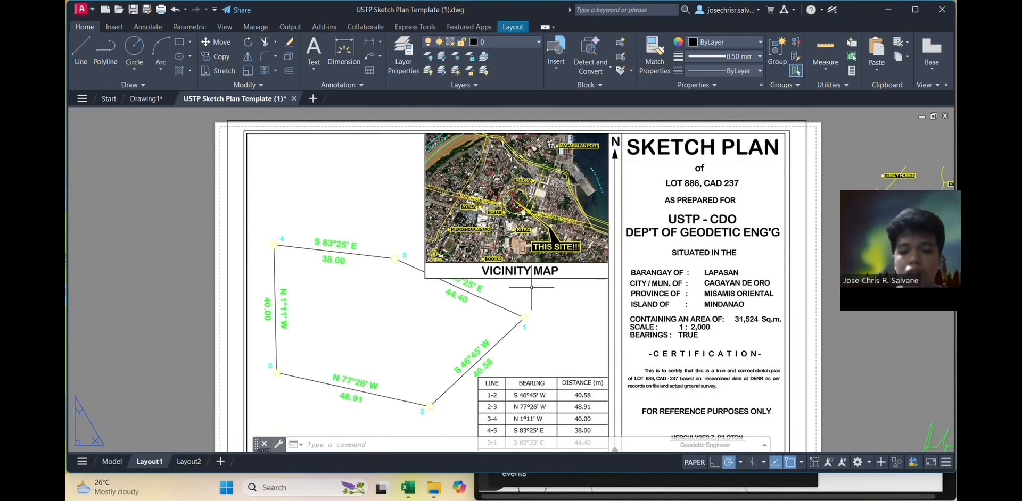
pyautogui.scroll(-2, 532, 297)
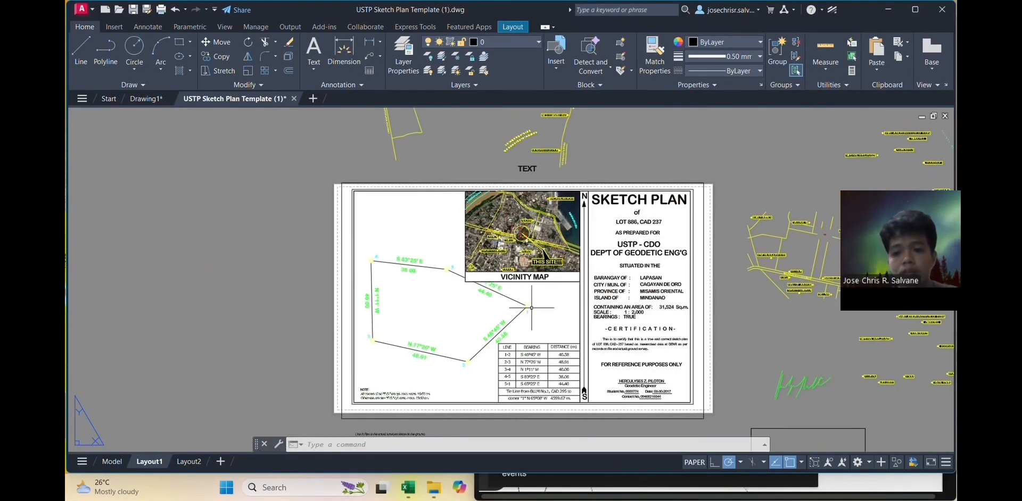
pyautogui.moveTo(532, 307); pyautogui.dragTo(535, 293, button='middle')
pyautogui.scroll(2, 560, 291)
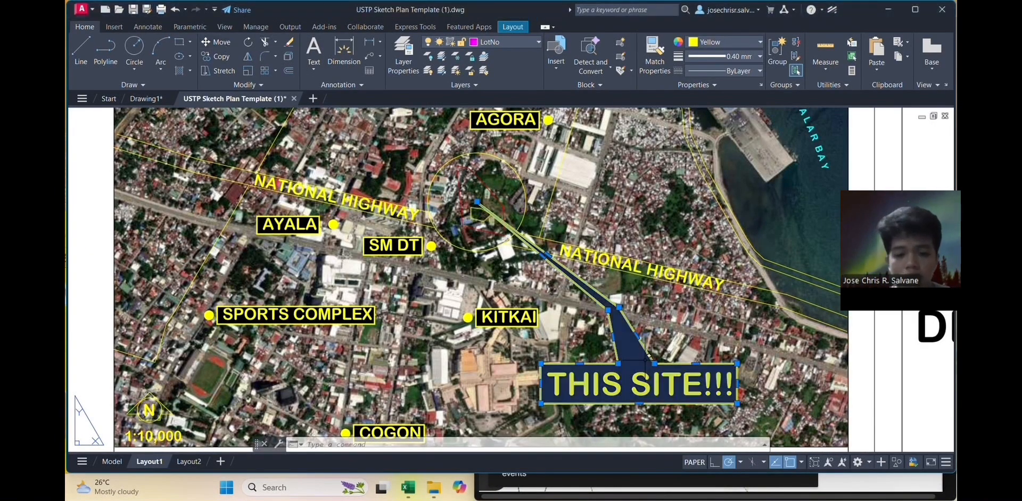
# Step: Move the THIS SITE!!! label into the black callout box
pyautogui.click(737, 403)
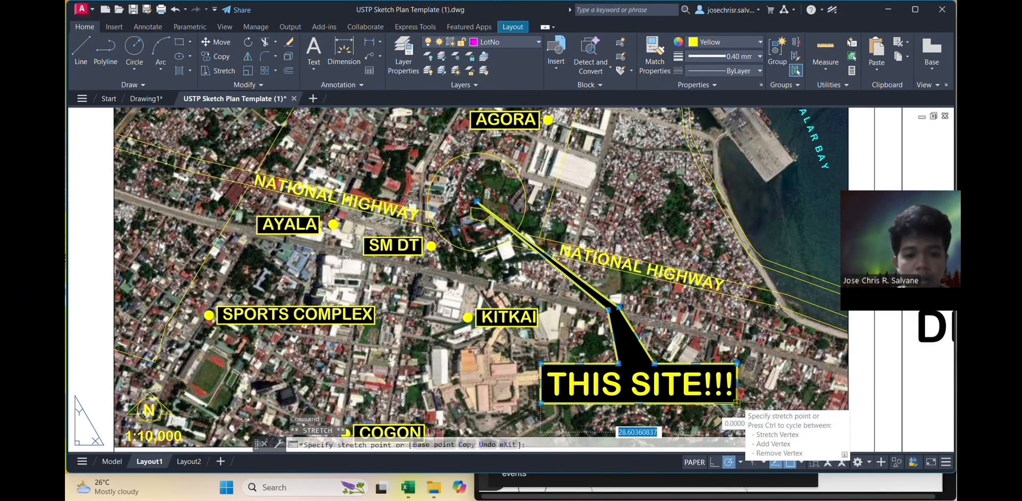
pyautogui.press('Escape')
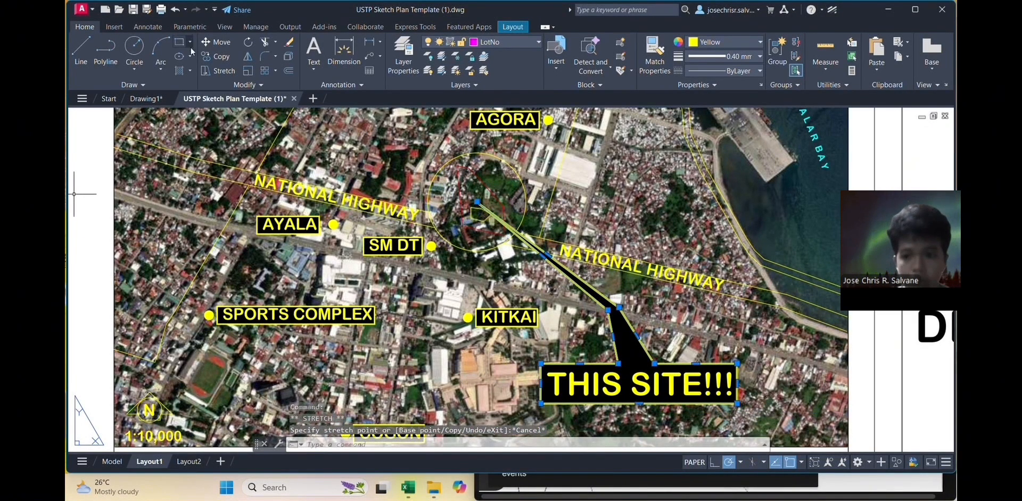
pyautogui.click(215, 43)
pyautogui.click(739, 402)
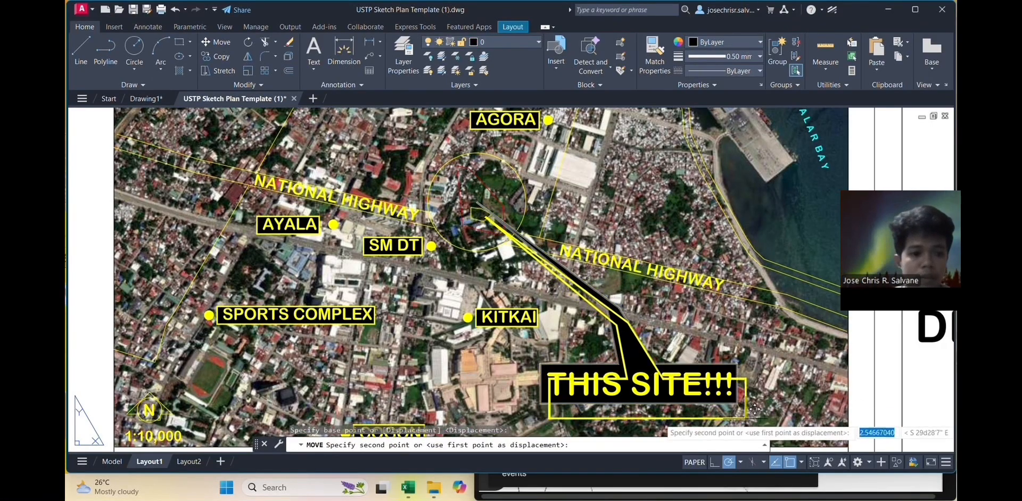
pyautogui.click(751, 407)
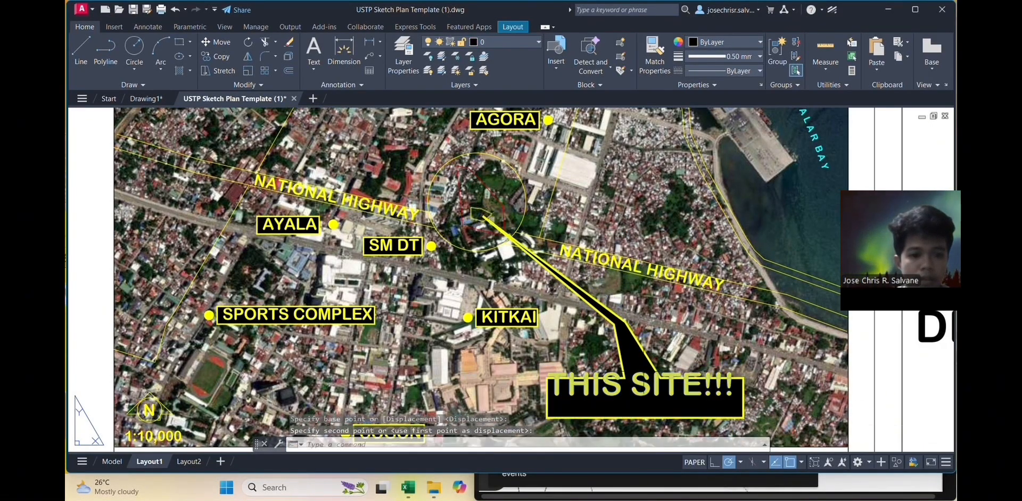
# Step: Nudge the THIS SITE!!! label again to settle it within its box
pyautogui.click(223, 44)
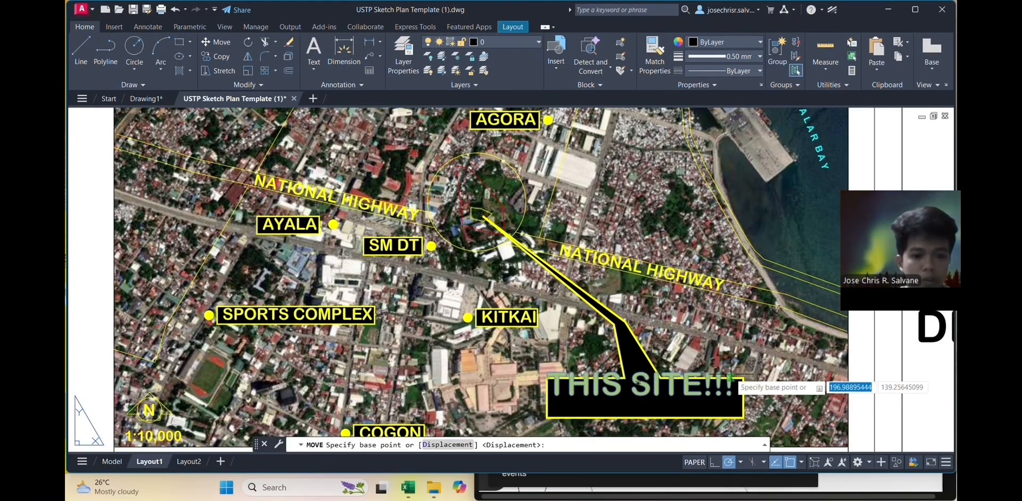
pyautogui.click(566, 372)
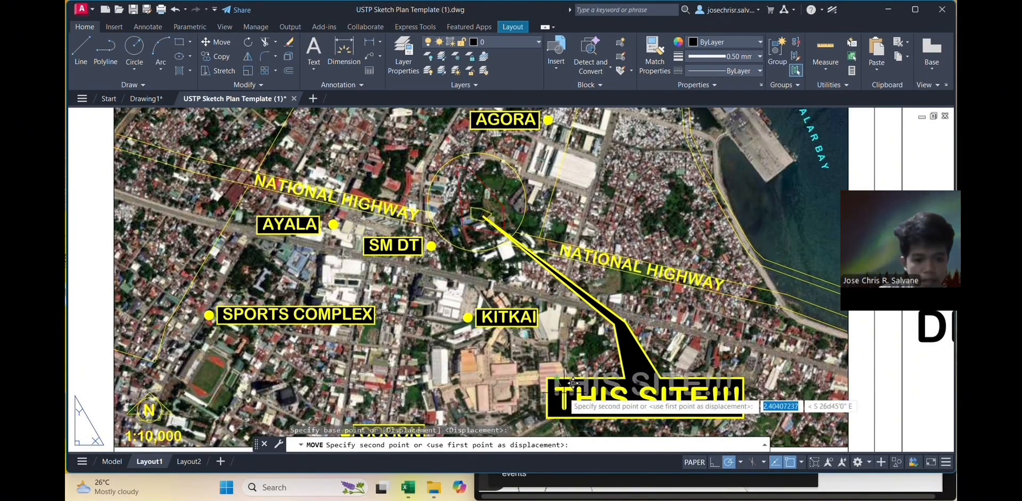
pyautogui.click(564, 379)
pyautogui.scroll(-3, 397, 279)
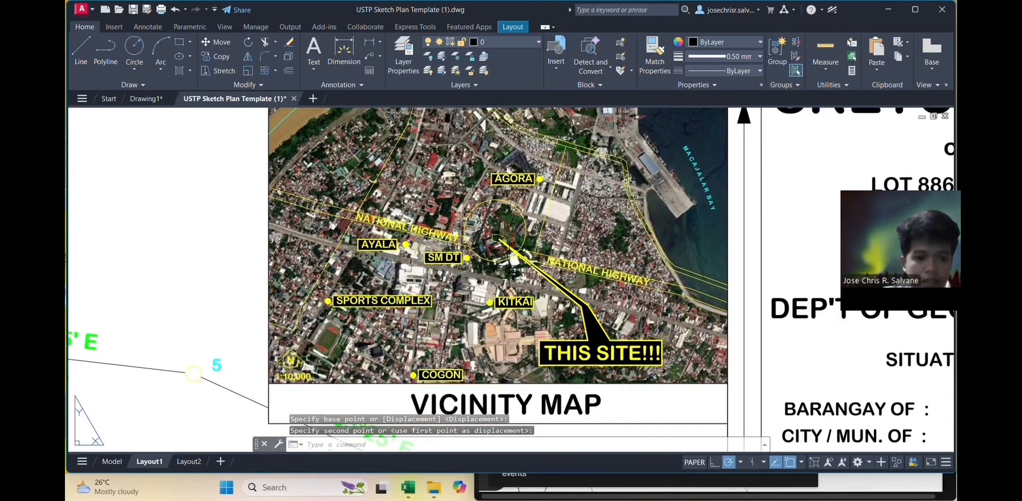
pyautogui.scroll(3, 397, 279)
pyautogui.scroll(-2, 397, 279)
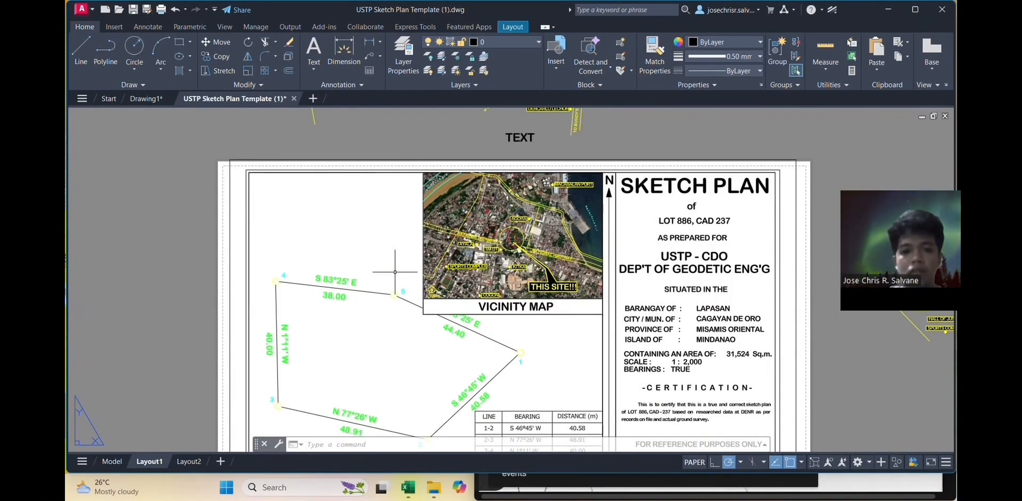
# Step: Zoom the viewport contents to 1000/1000xp scale and return to paper space
pyautogui.scroll(3, 445, 314)
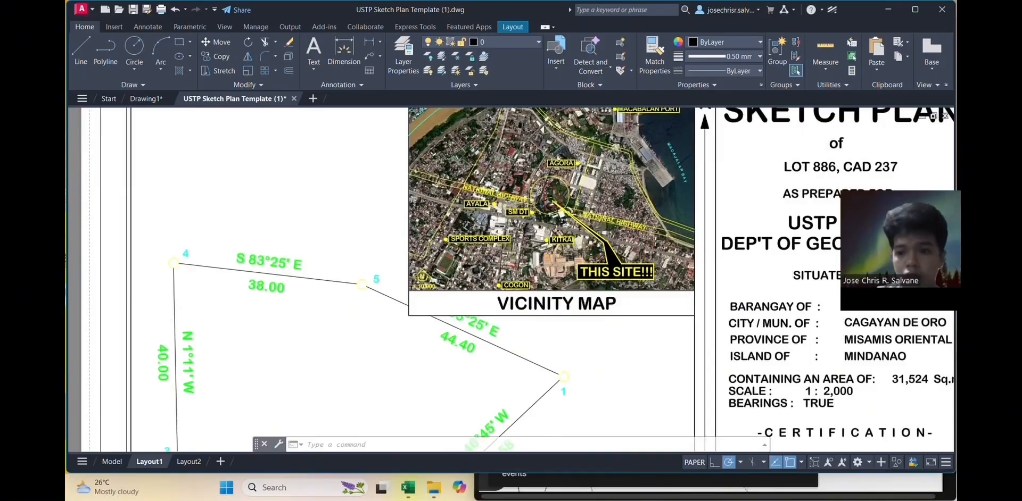
pyautogui.scroll(5, 551, 213)
pyautogui.scroll(-4, 498, 270)
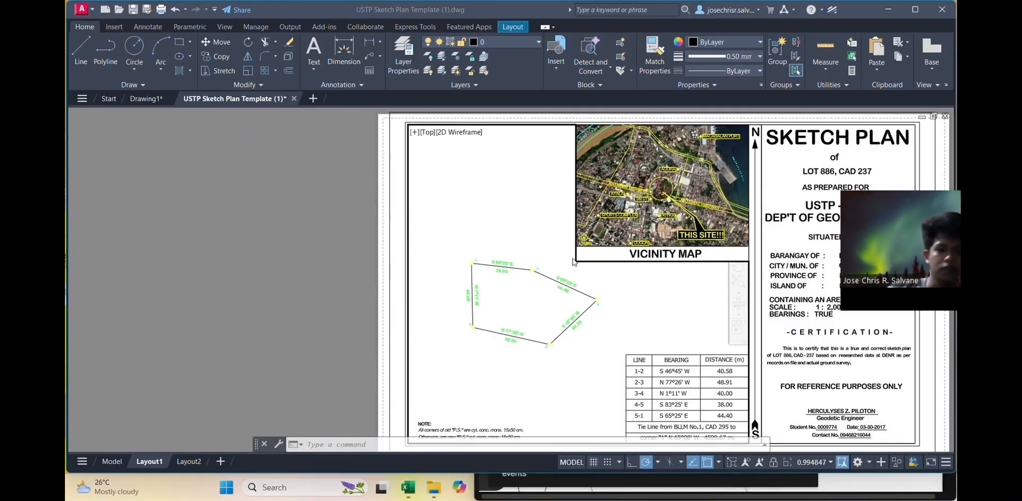
pyautogui.click(551, 309)
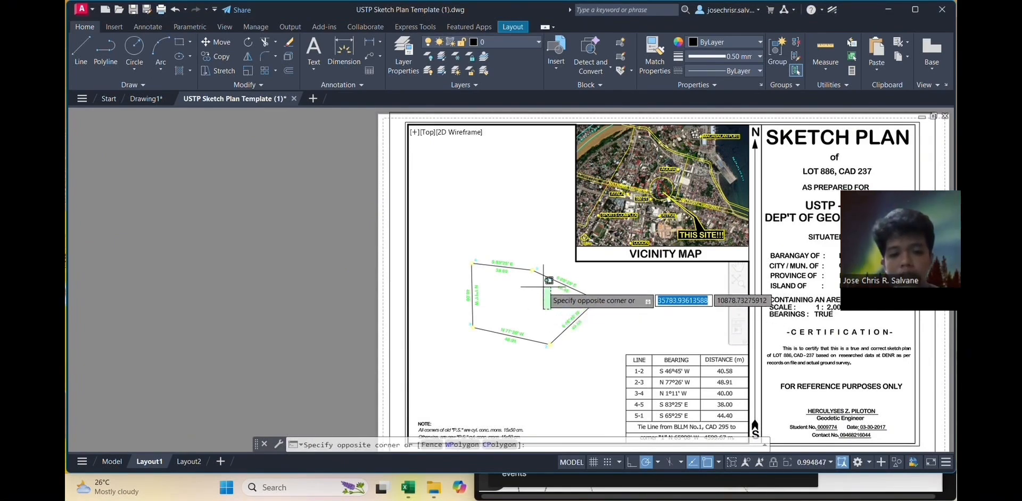
pyautogui.press('Escape')
pyautogui.click(544, 301)
pyautogui.write('zoom')
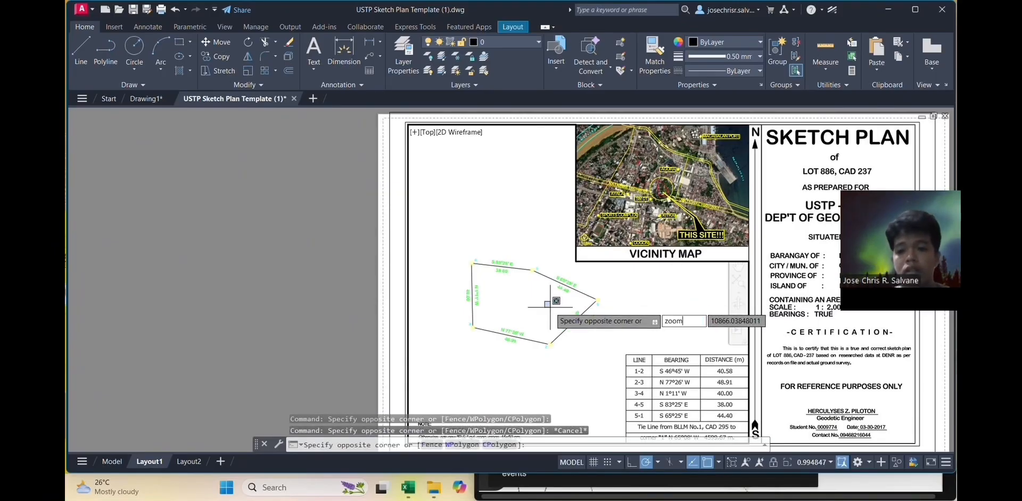
pyautogui.press('Return')
pyautogui.write('scale')
pyautogui.press('Return')
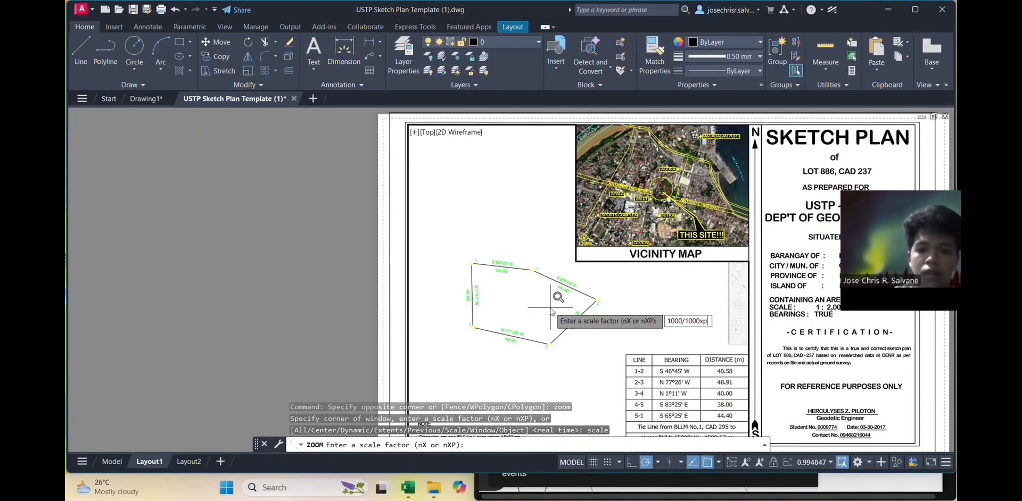
pyautogui.press('Return')
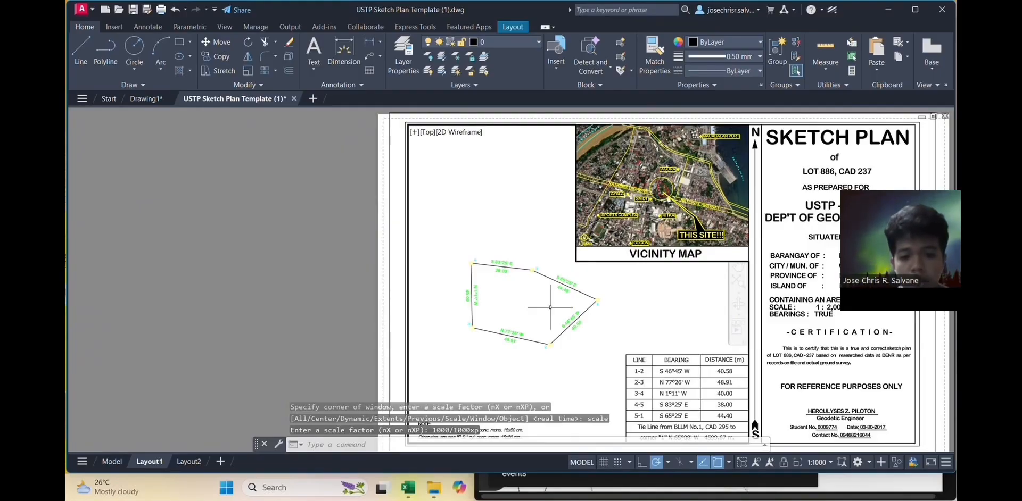
pyautogui.doubleClick(311, 282)
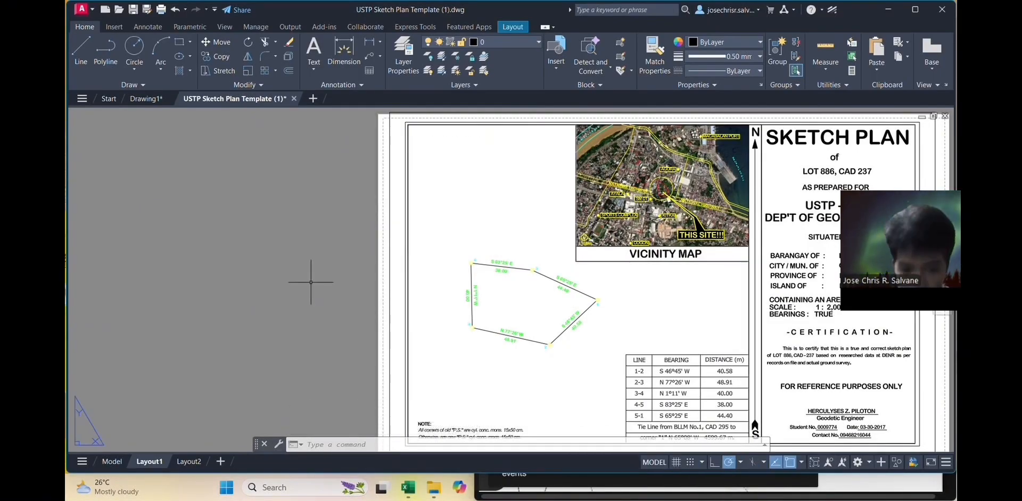
# Step: Re-enter the viewport and try a 1000/2000xp (1:2000) zoom scale
pyautogui.scroll(-2, 426, 303)
pyautogui.moveTo(426, 304); pyautogui.dragTo(390, 337, button='middle')
pyautogui.scroll(2, 393, 314)
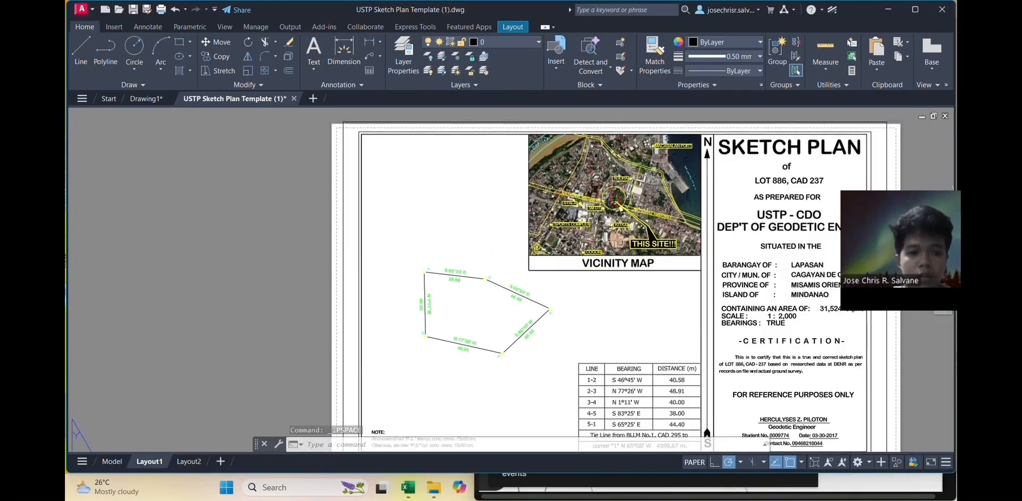
pyautogui.scroll(2, 455, 304)
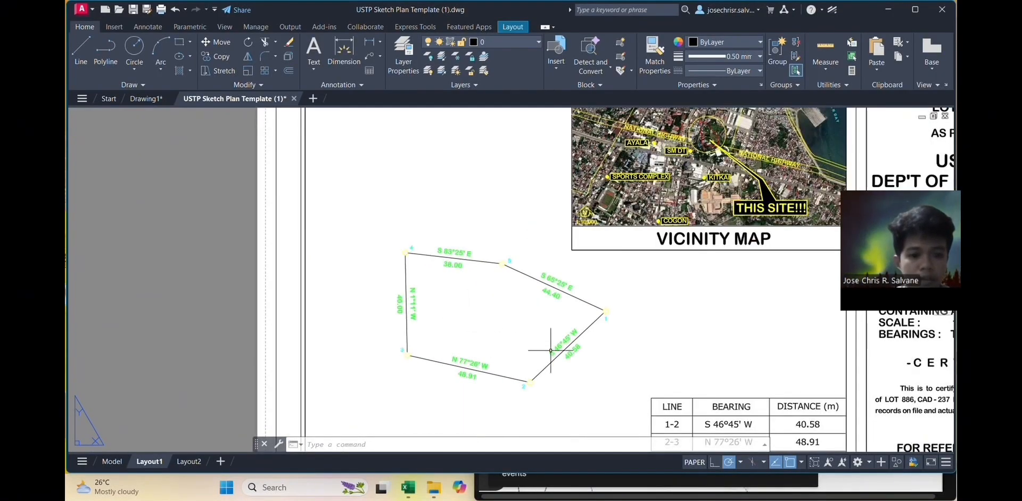
pyautogui.moveTo(625, 356); pyautogui.dragTo(602, 333, button='middle')
pyautogui.scroll(-2, 601, 333)
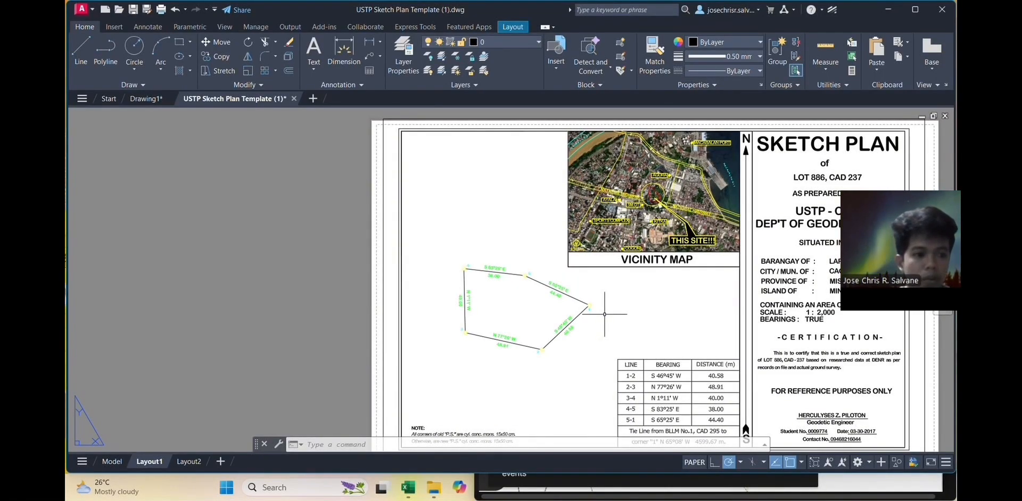
pyautogui.doubleClick(523, 306)
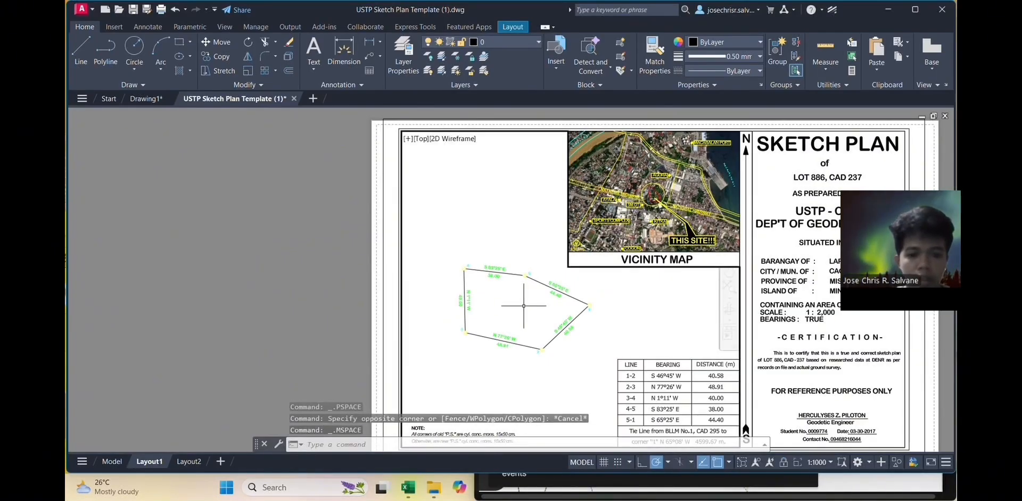
pyautogui.write('zoom')
pyautogui.press('Return')
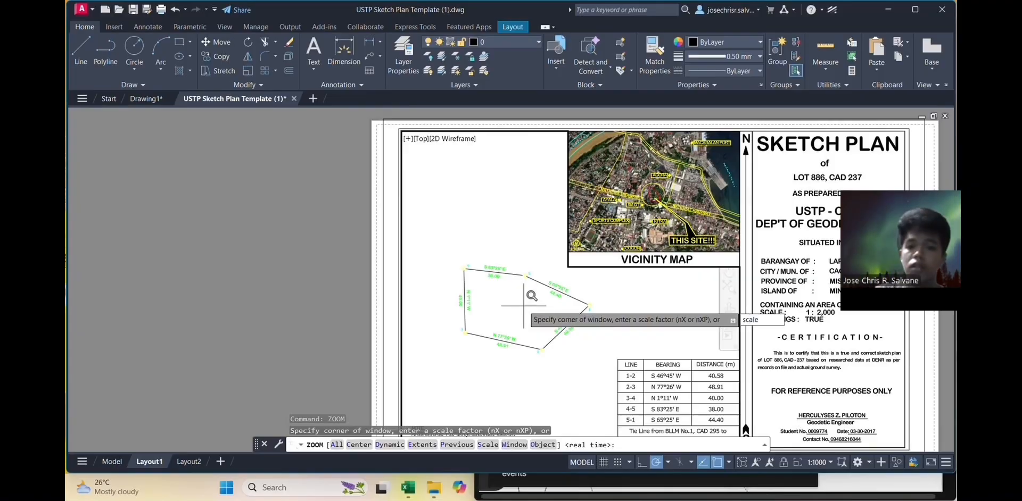
pyautogui.press('Return')
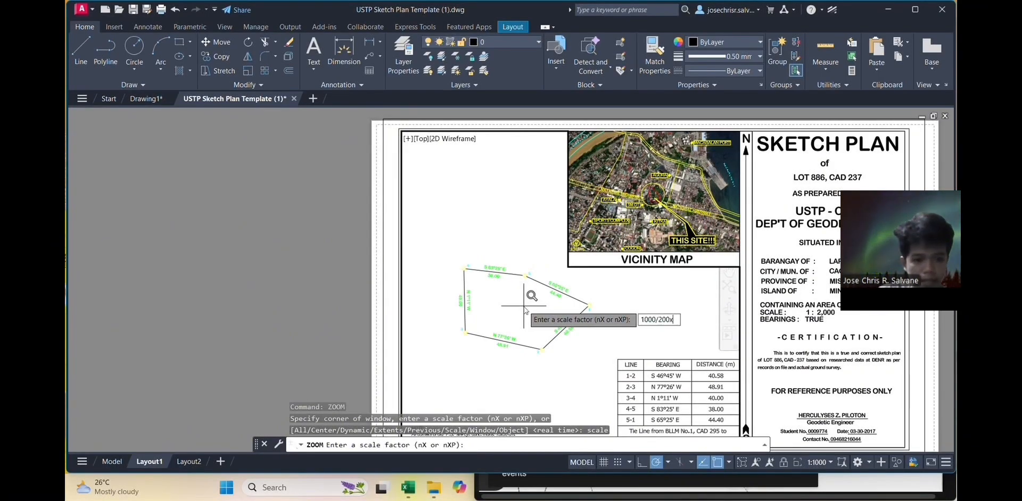
pyautogui.write('1000/2000xp')
pyautogui.press('Return')
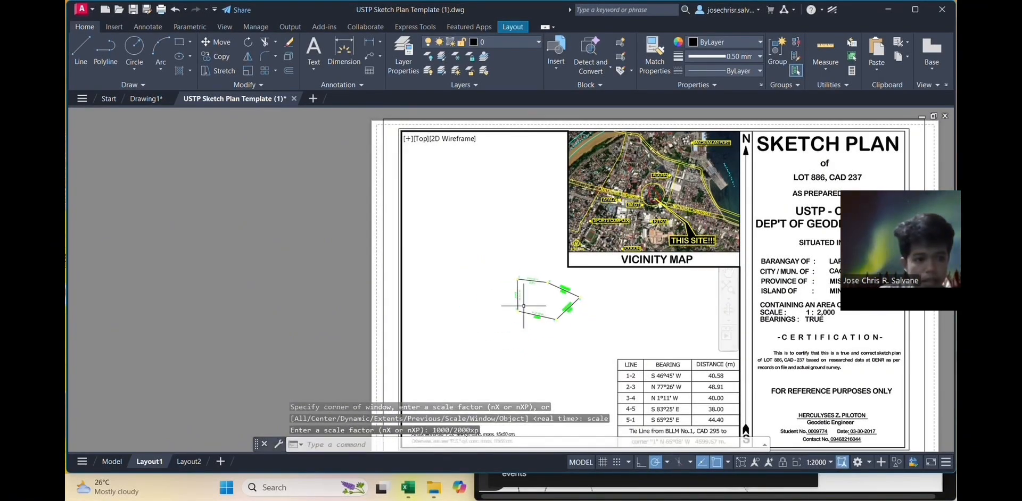
# Step: Zoom the viewport back to 1:1000 and return to the sheet
pyautogui.write('zoom')
pyautogui.press('Return')
pyautogui.write('scale')
pyautogui.press('Return')
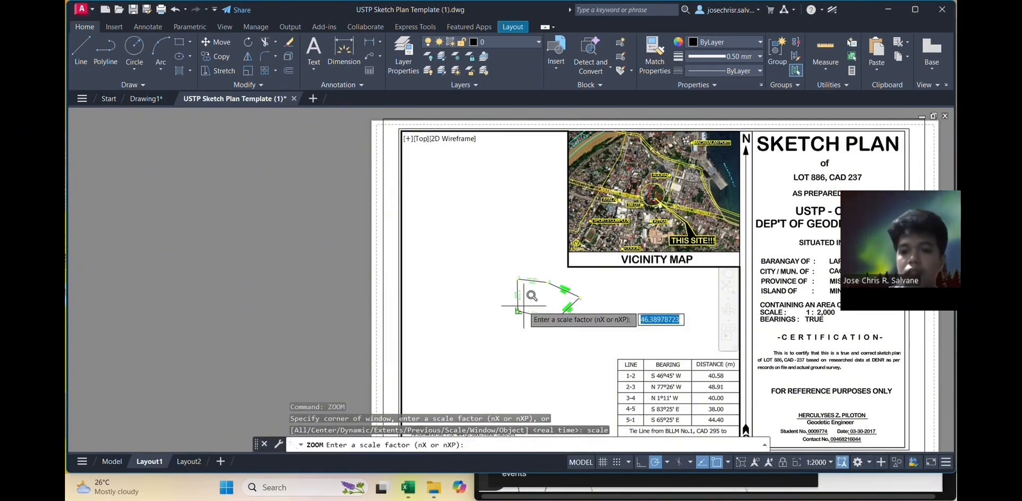
pyautogui.write('1000/1000xp')
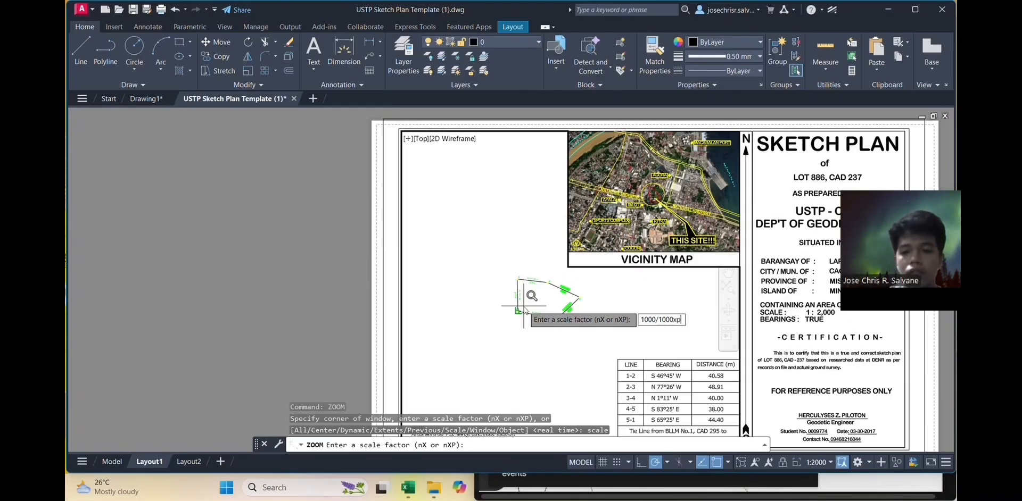
pyautogui.press('Return')
pyautogui.doubleClick(217, 284)
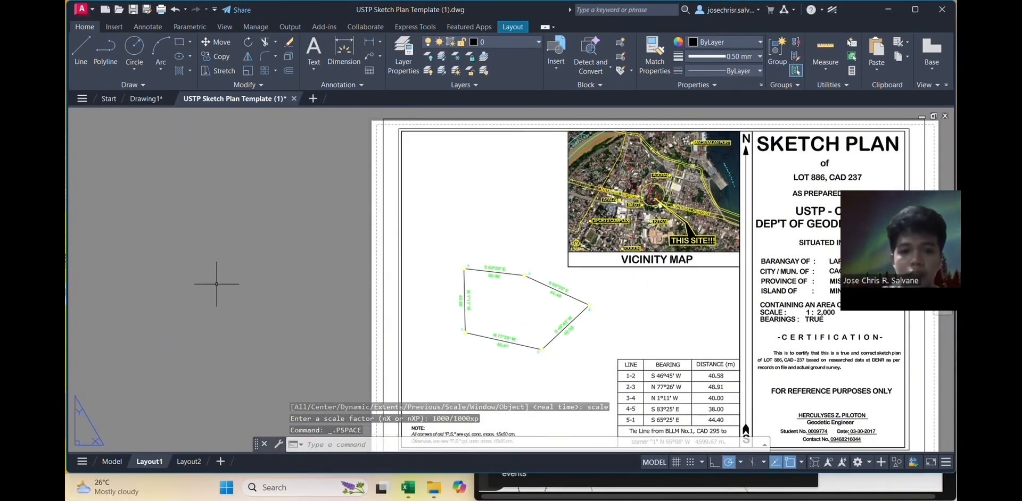
pyautogui.scroll(-3, 216, 283)
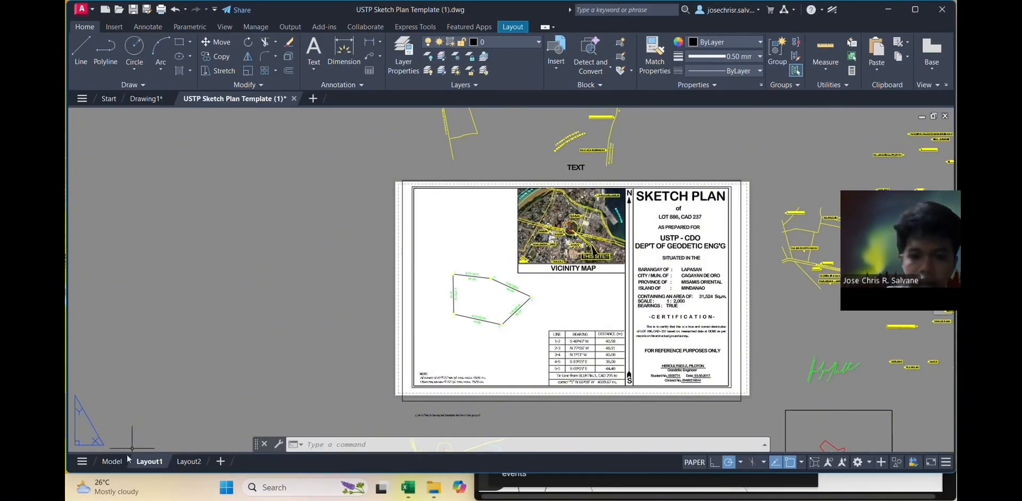
# Step: Switch to the Model tab and frame the whole lot polygon
pyautogui.click(112, 461)
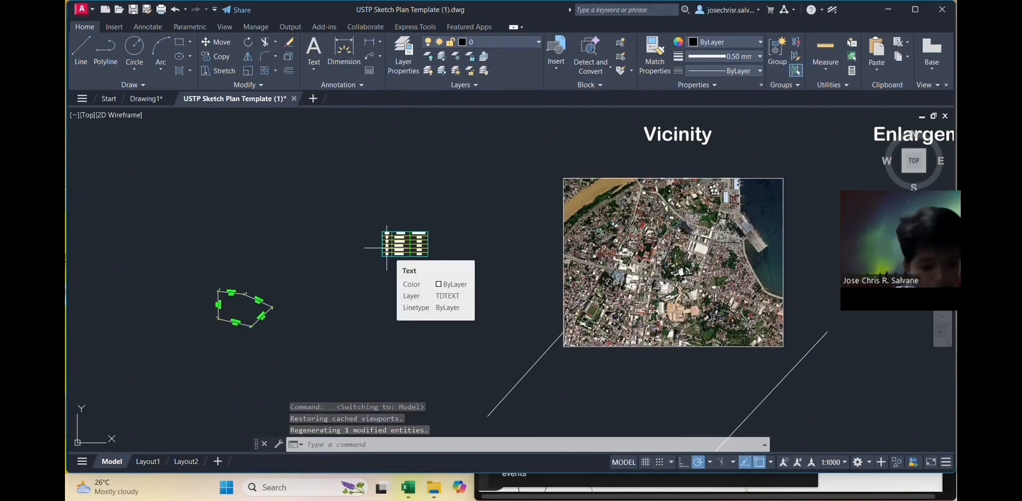
pyautogui.scroll(6, 258, 281)
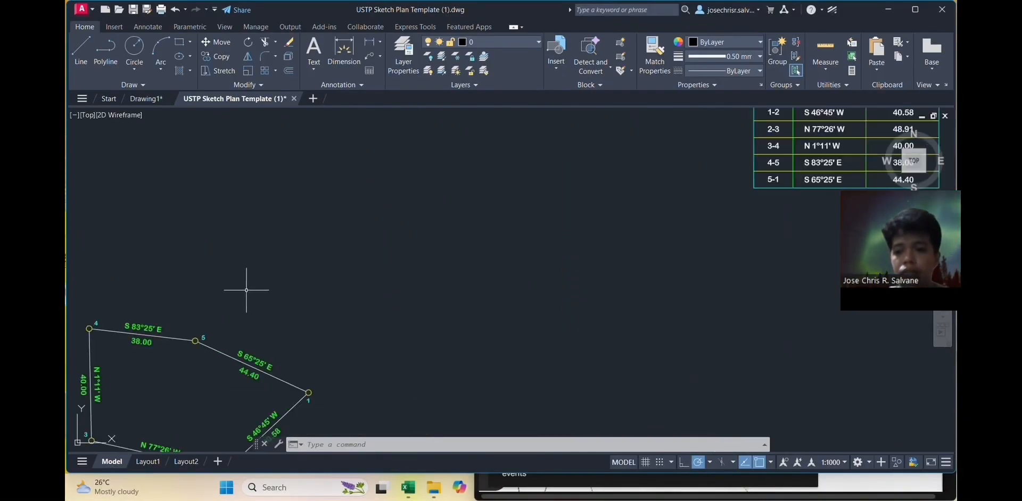
pyautogui.moveTo(260, 323); pyautogui.dragTo(563, 242, button='middle')
pyautogui.moveTo(566, 282); pyautogui.dragTo(588, 203, button='middle')
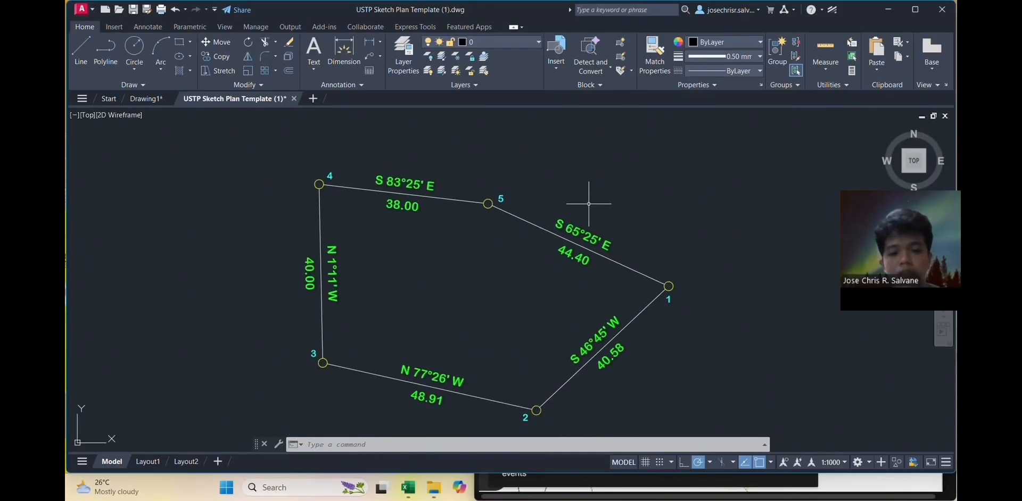
pyautogui.scroll(3, 646, 274)
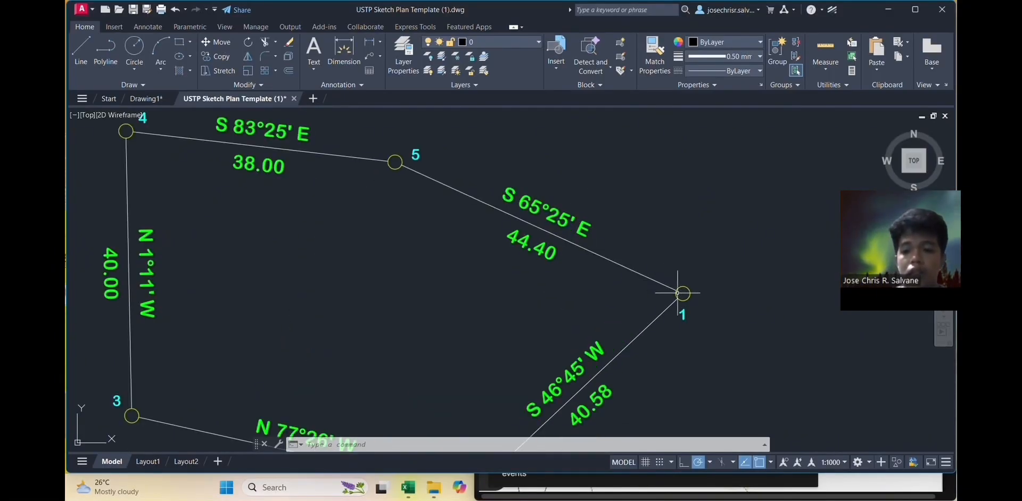
# Step: Select corners 1–3 with labels and the S 46°45' W, 40.58, 48.91, N 77°26' W texts
pyautogui.click(684, 287)
pyautogui.click(683, 313)
pyautogui.click(598, 350)
pyautogui.click(600, 393)
pyautogui.moveTo(601, 393); pyautogui.dragTo(740, 219, button='middle')
pyautogui.click(610, 323)
pyautogui.click(597, 329)
pyautogui.click(459, 303)
pyautogui.click(464, 278)
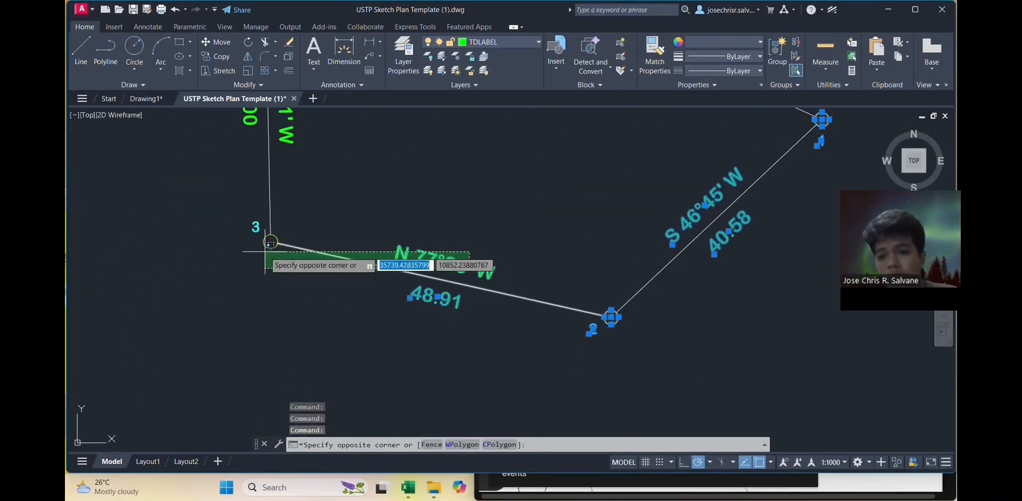
pyautogui.click(428, 252)
pyautogui.click(264, 242)
pyautogui.click(255, 227)
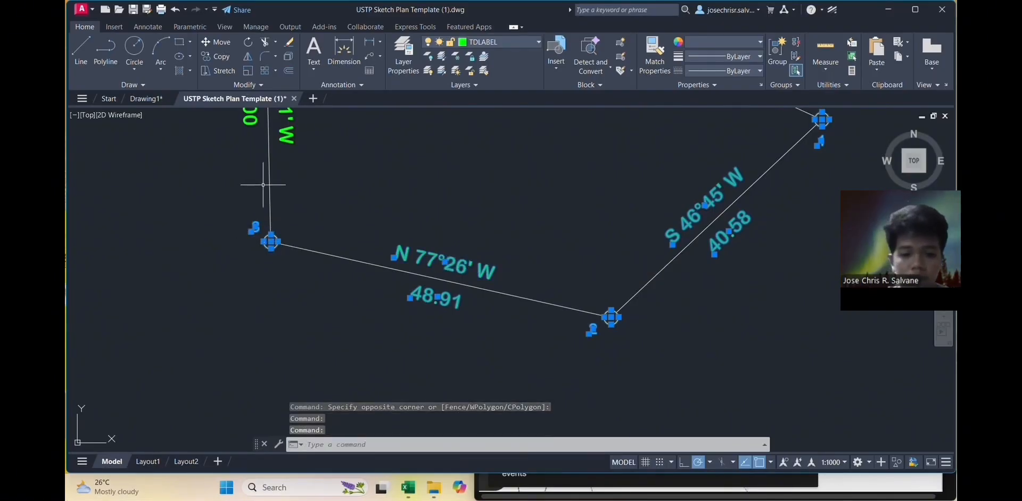
# Step: Add the N 1°11' W, 40.00, 38.00, S 83°25' E texts and corner 4–5 labels
pyautogui.moveTo(269, 177); pyautogui.dragTo(384, 280, button='middle')
pyautogui.click(383, 280)
pyautogui.click(351, 247)
pyautogui.moveTo(488, 163); pyautogui.dragTo(453, 243, button='middle')
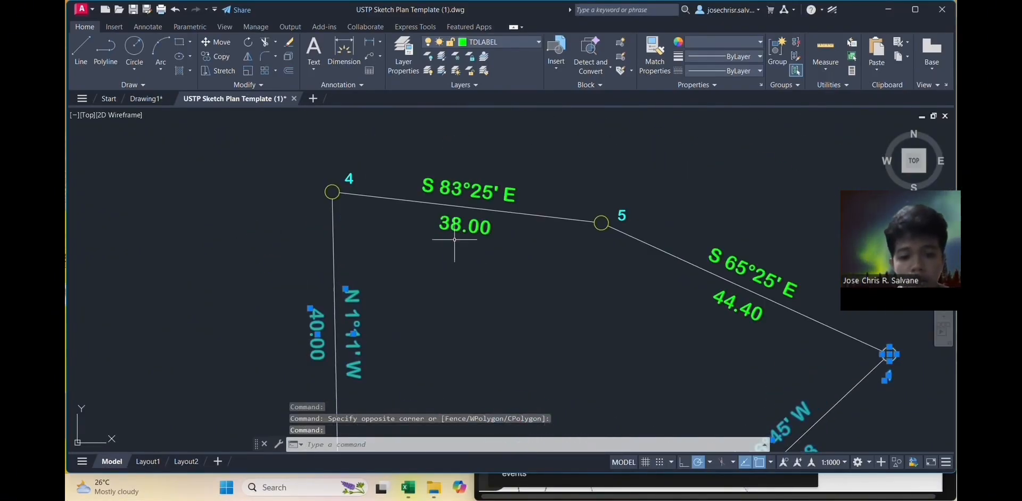
pyautogui.click(457, 227)
pyautogui.click(465, 198)
pyautogui.click(347, 180)
pyautogui.click(332, 199)
pyautogui.click(600, 222)
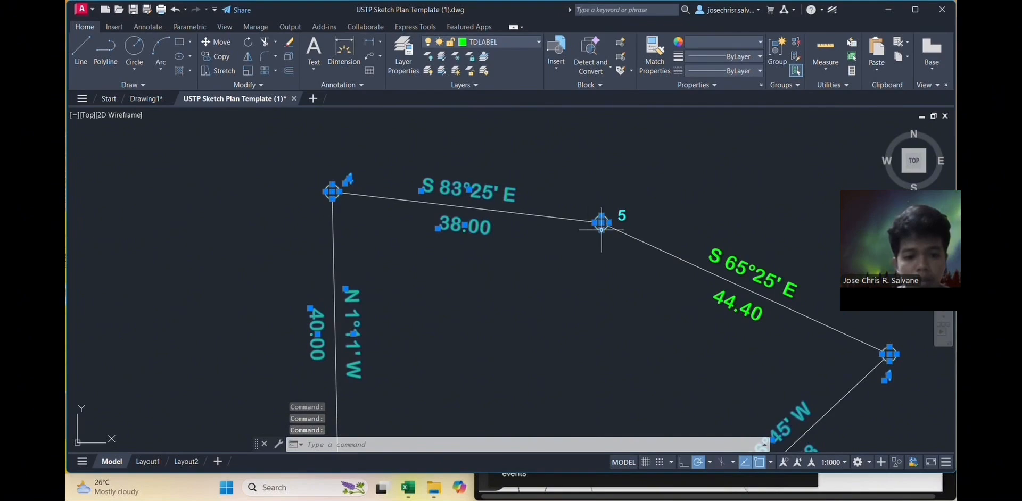
pyautogui.click(621, 216)
pyautogui.click(724, 260)
pyautogui.click(734, 301)
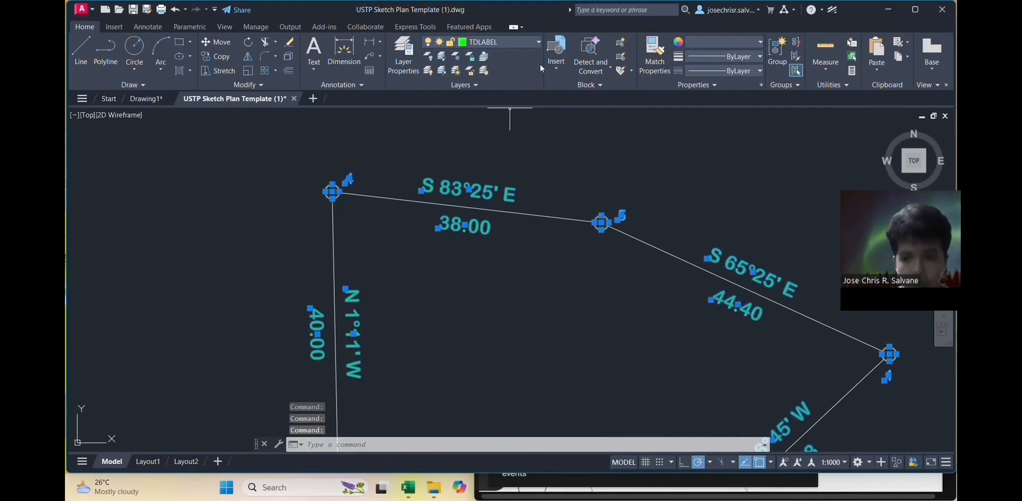
# Step: Set the selected lot labels' colour to black and clear the selection
pyautogui.click(742, 47)
pyautogui.click(692, 139)
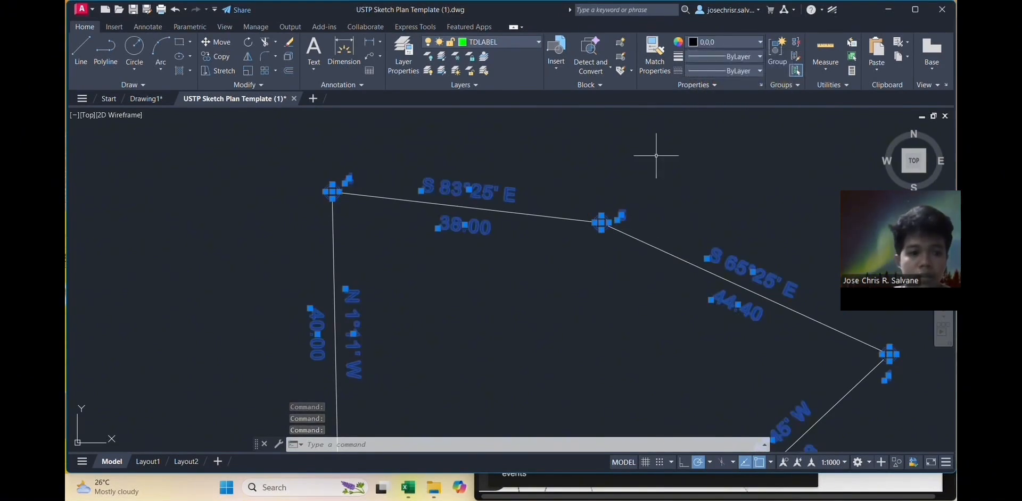
pyautogui.doubleClick(646, 195)
pyautogui.press('Escape')
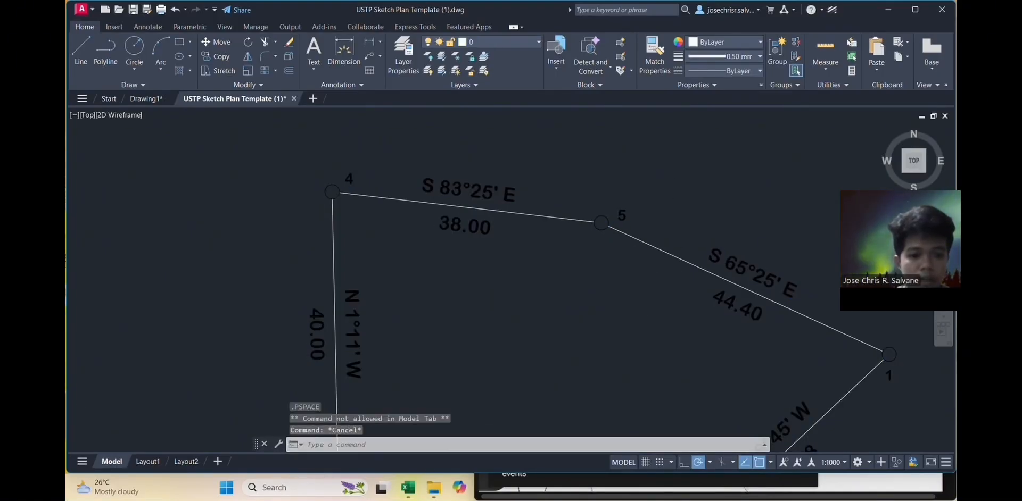
pyautogui.scroll(-3, 629, 261)
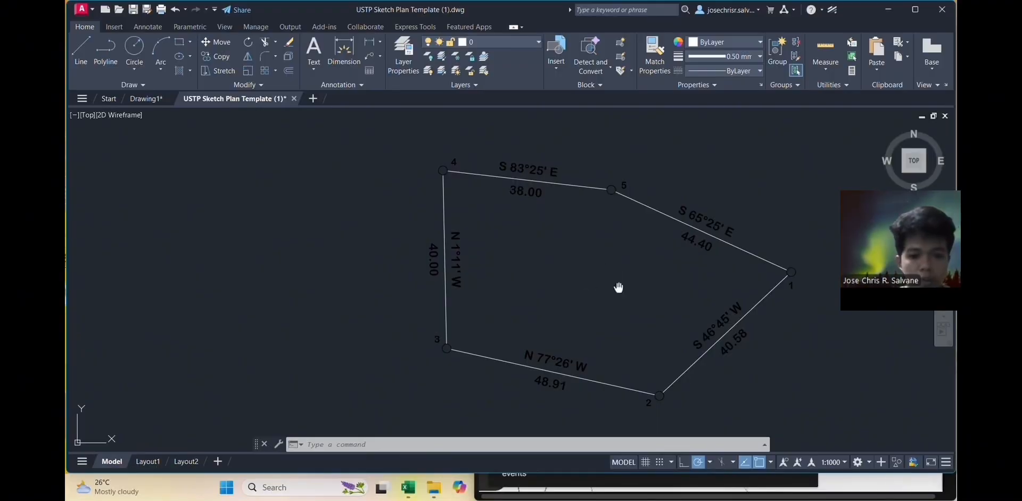
pyautogui.moveTo(618, 287); pyautogui.dragTo(587, 290, button='middle')
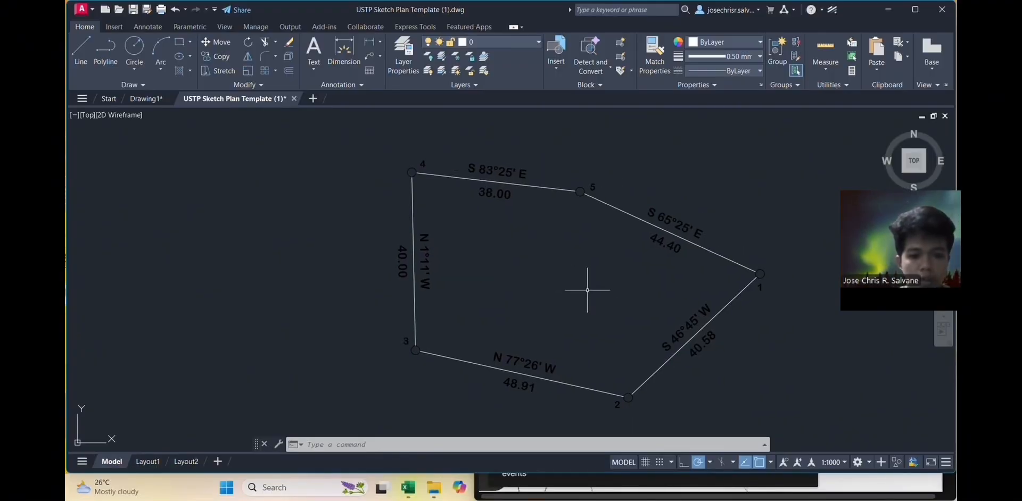
# Step: Open the Layout1 sketch plan sheet, then bring up the V-37 PDF
pyautogui.click(147, 462)
pyautogui.scroll(3, 604, 287)
pyautogui.scroll(4, 604, 288)
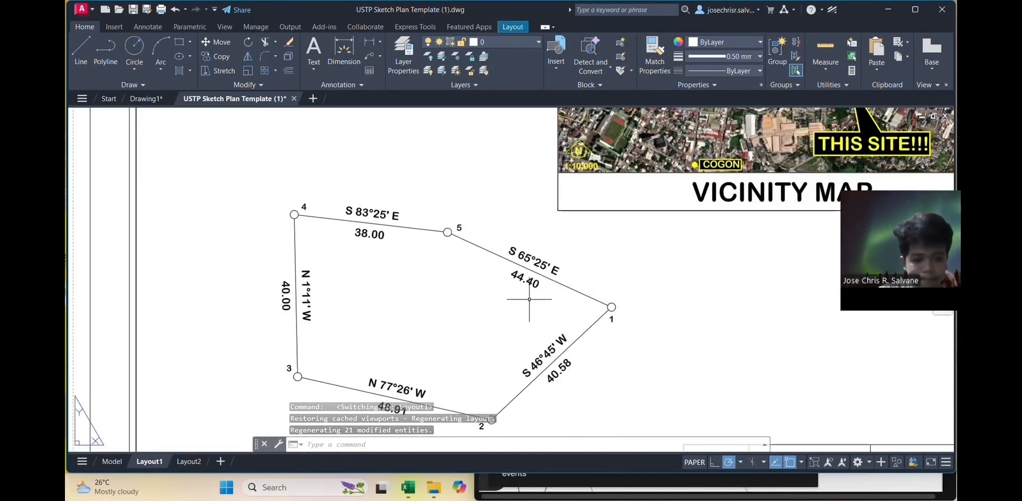
pyautogui.scroll(-2, 543, 266)
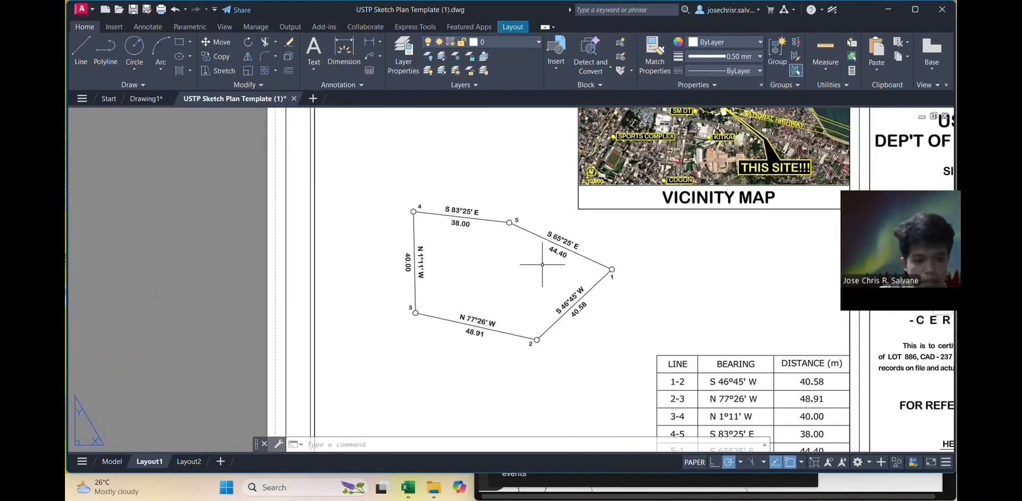
pyautogui.hotkey('alt', 'Tab')
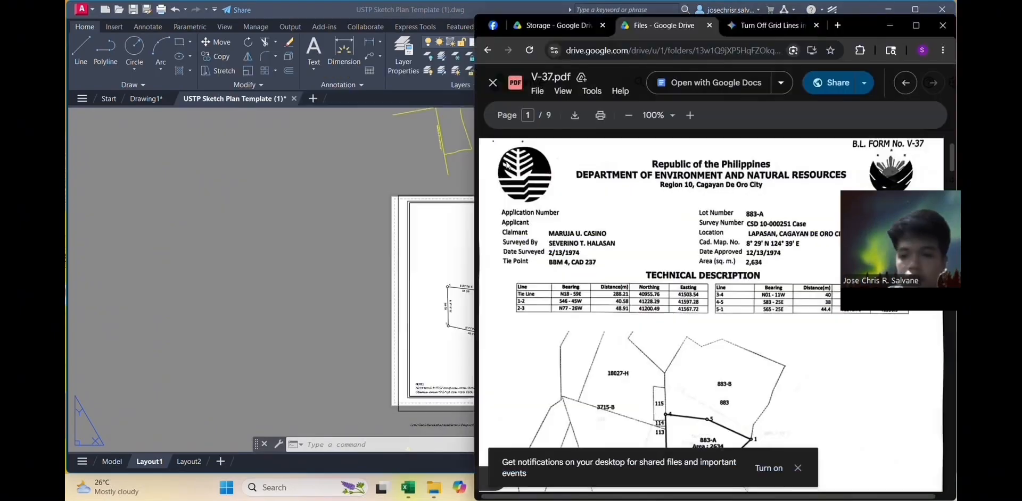
# Step: Edit the LOT 886, CAD 237 title to the V-37 survey number, typing 10-000051 Cad
pyautogui.moveTo(857, 20); pyautogui.dragTo(466, 15)
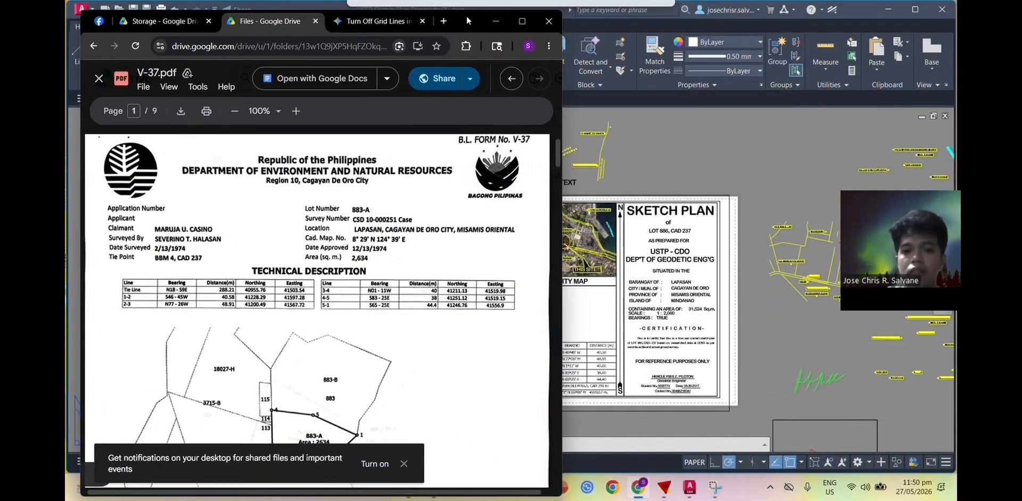
pyautogui.click(656, 243)
pyautogui.doubleClick(662, 240)
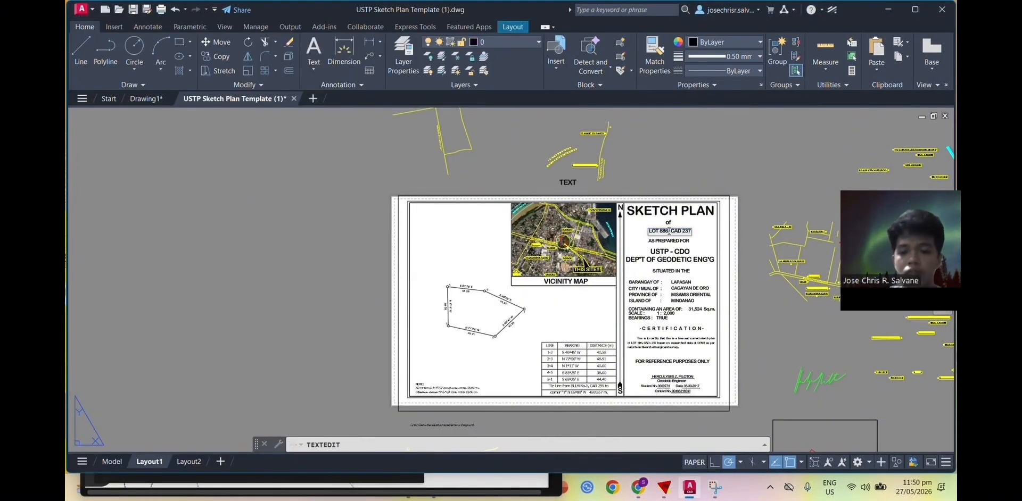
pyautogui.hotkey('alt', 'Tab')
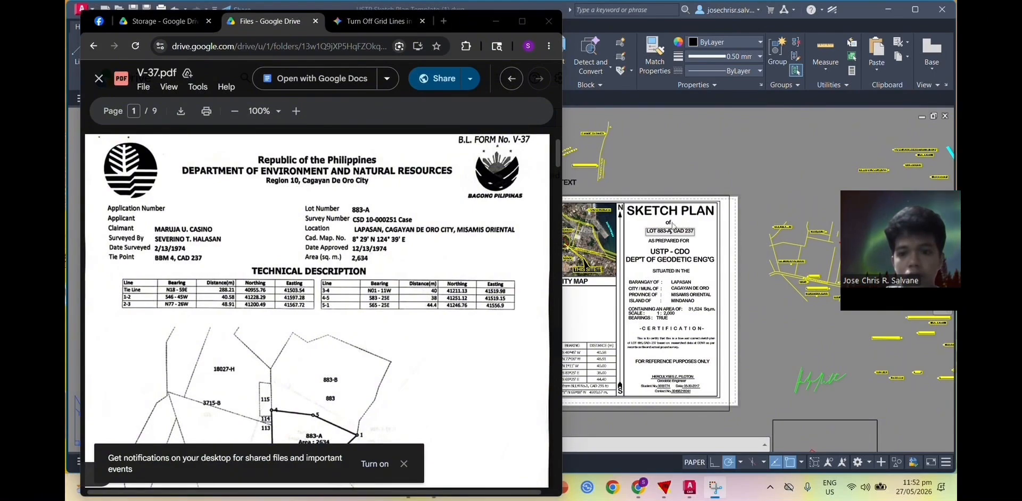
pyautogui.click(692, 230)
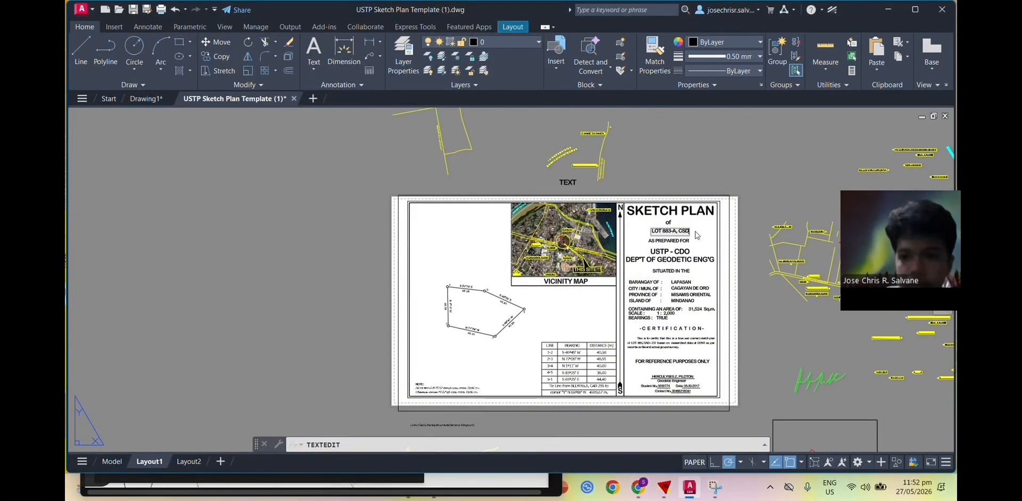
pyautogui.hotkey('alt', 'Tab')
pyautogui.hotkey('alt', 'Tab')
pyautogui.hotkey('alt', 'Tab')
pyautogui.hotkey('alt', 'Tab')
pyautogui.hotkey('alt', 'Tab')
pyautogui.hotkey('alt', 'Tab')
pyautogui.hotkey('alt', 'Tab')
pyautogui.hotkey('alt', 'Tab')
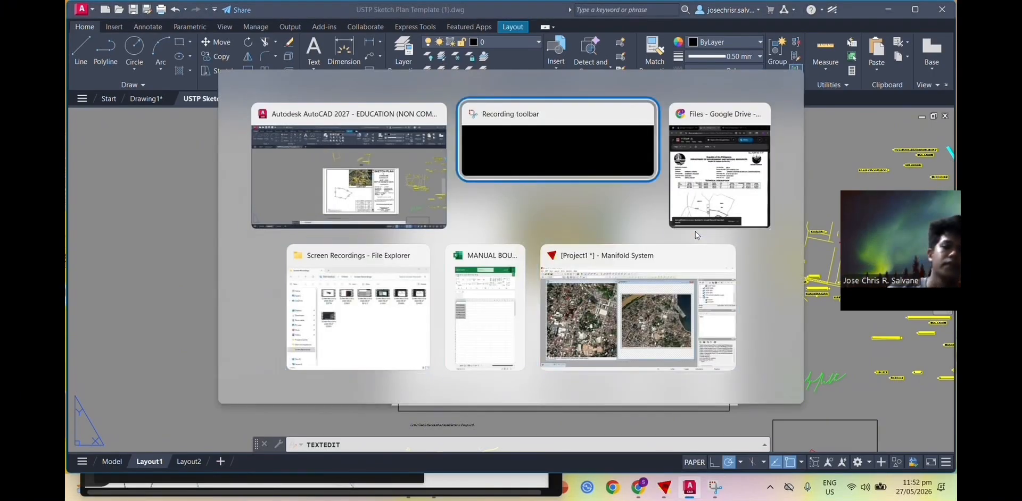
pyautogui.hotkey('alt', 'Tab')
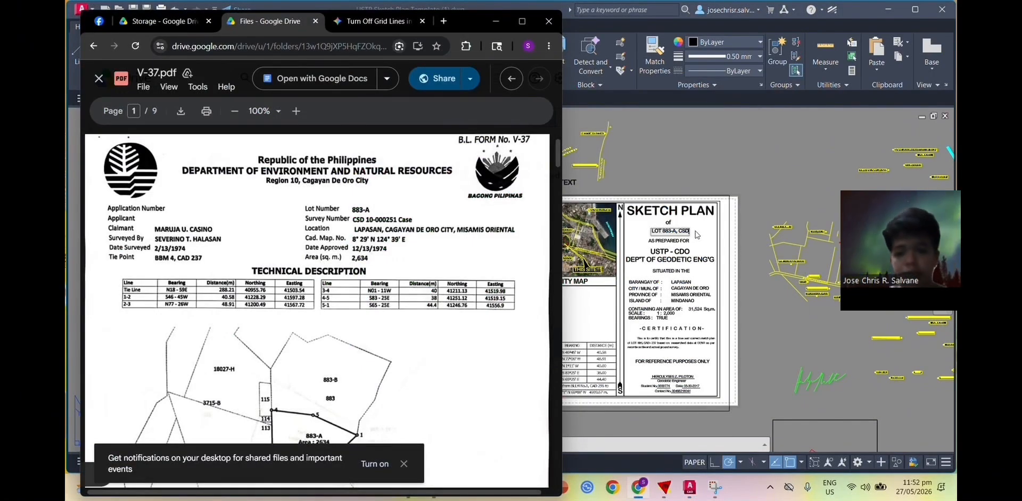
pyautogui.hotkey('alt', 'Tab')
pyautogui.write('10-0000')
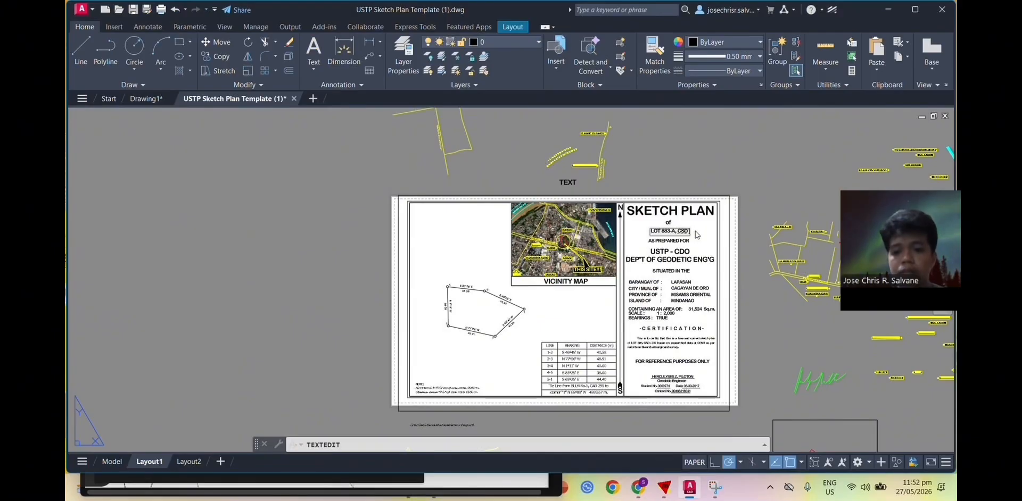
pyautogui.write('51')
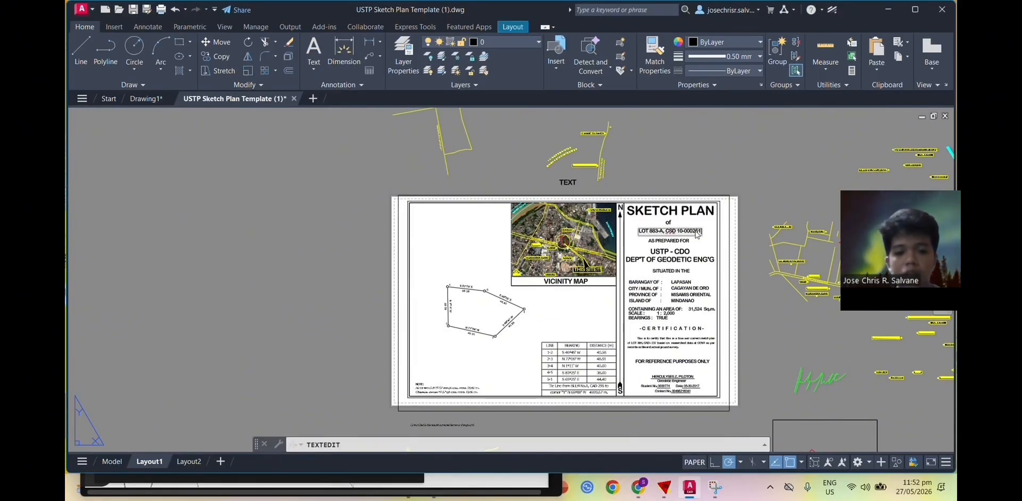
pyautogui.write(' Cad')
pyautogui.hotkey('alt', 'Tab')
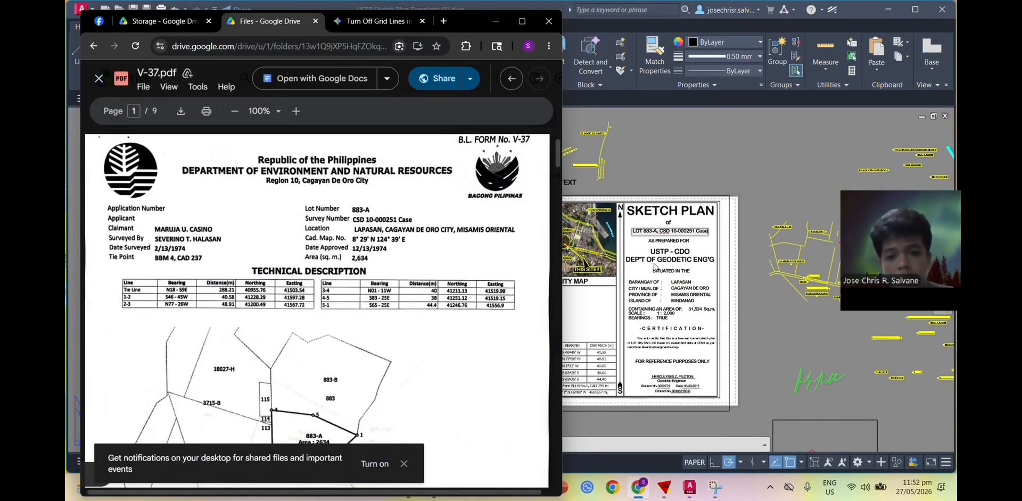
pyautogui.hotkey('alt', 'Tab')
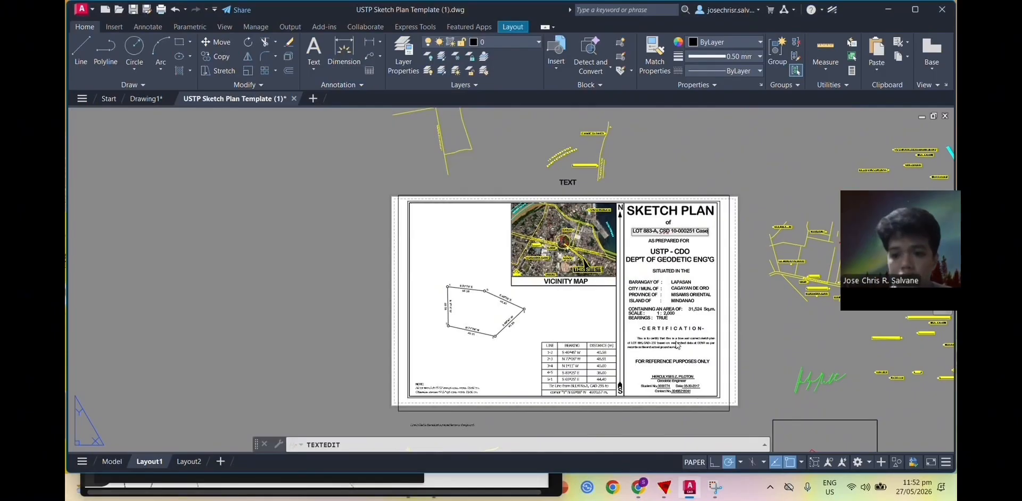
pyautogui.scroll(2, 650, 311)
pyautogui.moveTo(642, 374); pyautogui.dragTo(645, 331, button='middle')
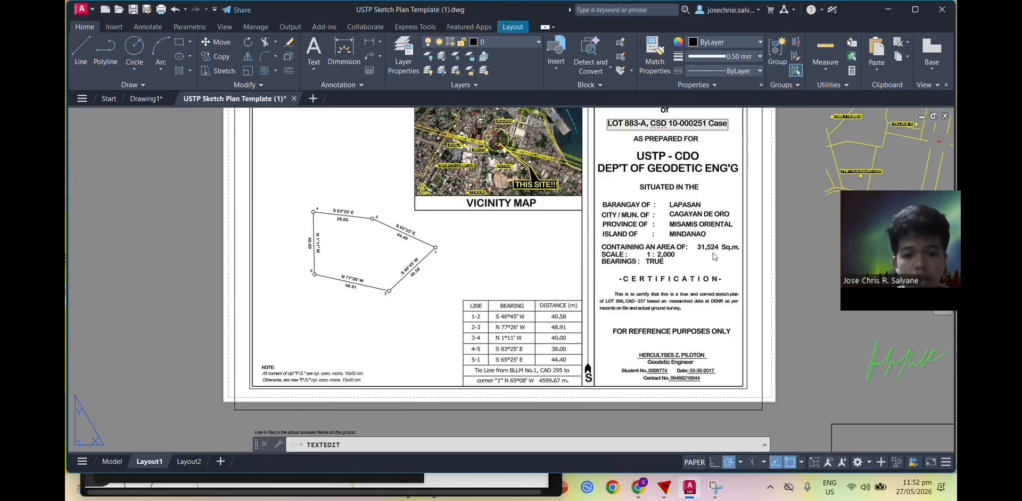
pyautogui.click(715, 255)
# Step: Change the lot area text from 31,524 to 2,634 Sq.m., checking the PDF figure
pyautogui.click(719, 249)
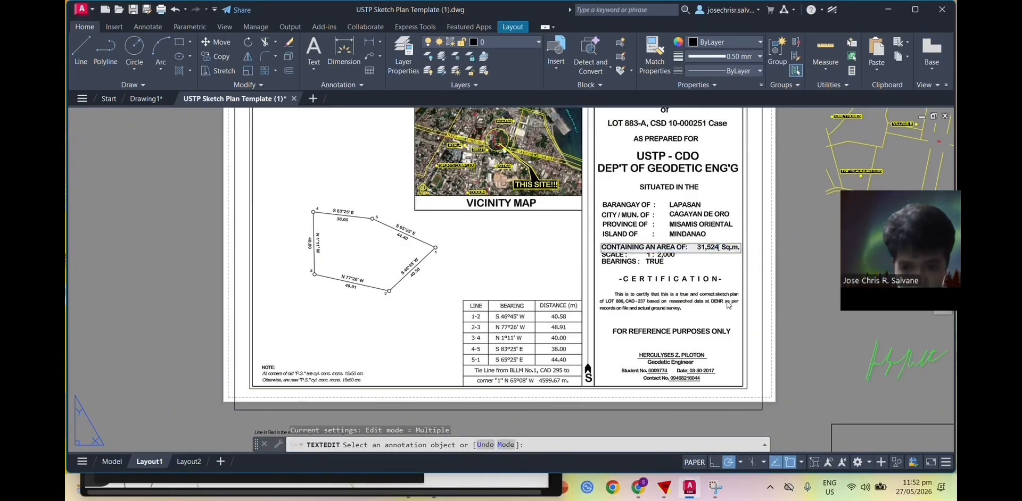
pyautogui.press('BackSpace')
pyautogui.press('BackSpace')
pyautogui.press('BackSpace')
pyautogui.press('BackSpace')
pyautogui.press('BackSpace')
pyautogui.press('BackSpace')
pyautogui.write('2,6')
pyautogui.hotkey('alt', 'Tab')
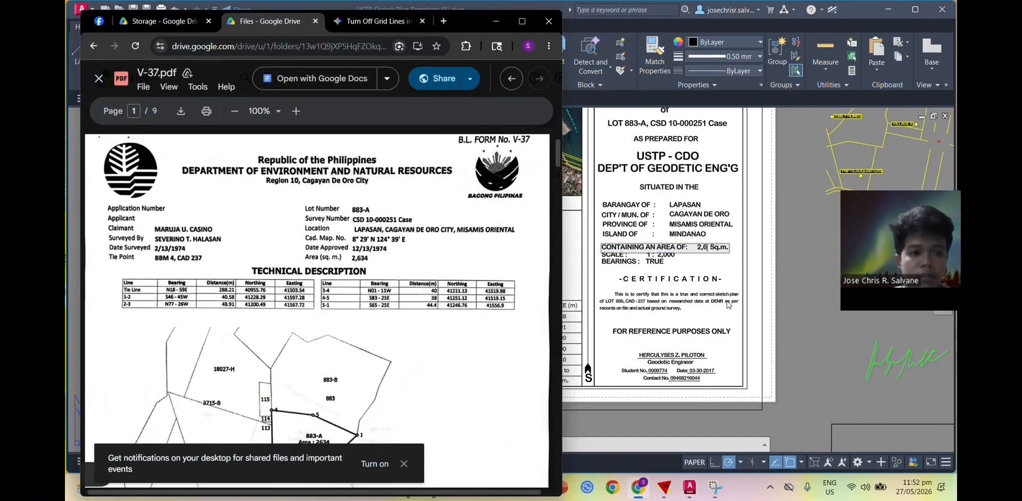
pyautogui.hotkey('alt', 'Tab')
pyautogui.write('34')
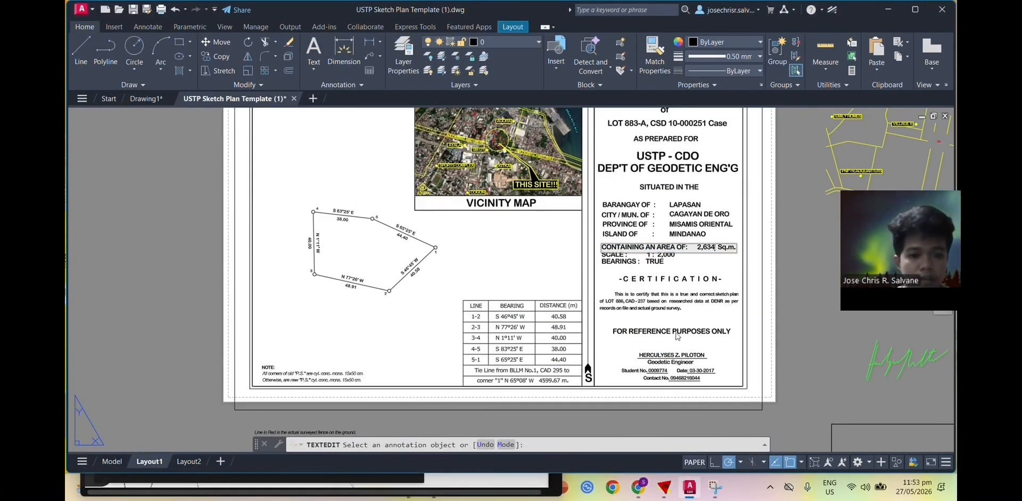
pyautogui.click(679, 355)
# Step: Replace the engineer's name and the student number line with the new engineer's details
pyautogui.scroll(4, 680, 356)
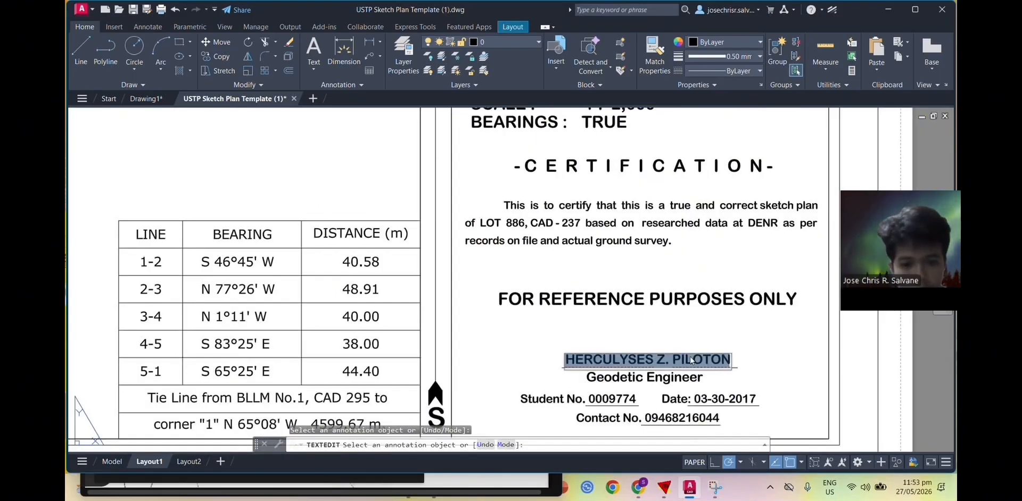
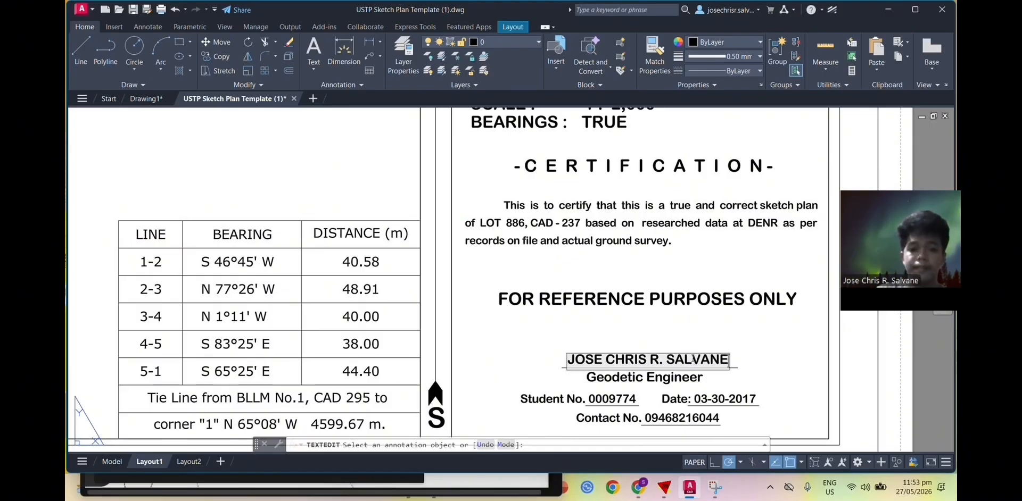
pyautogui.press('Return')
pyautogui.click(612, 400)
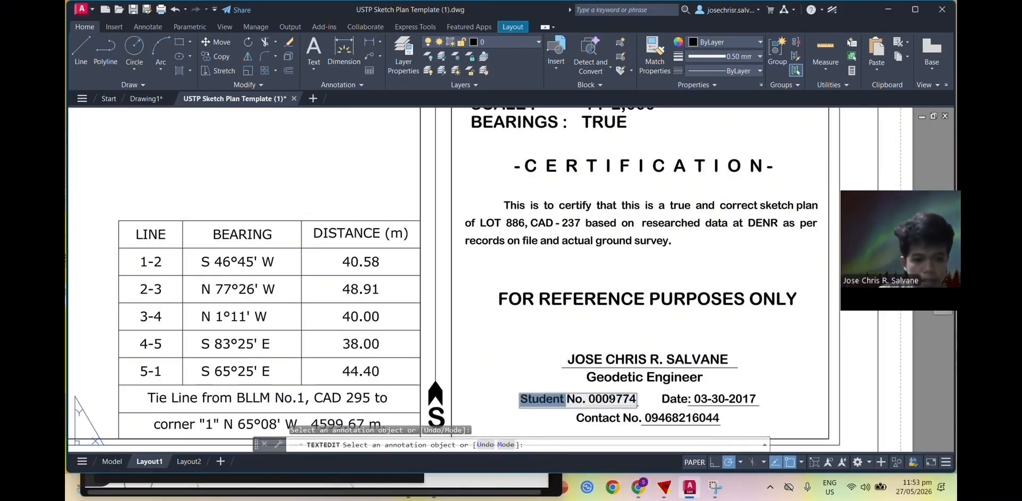
pyautogui.moveTo(588, 400); pyautogui.dragTo(637, 411)
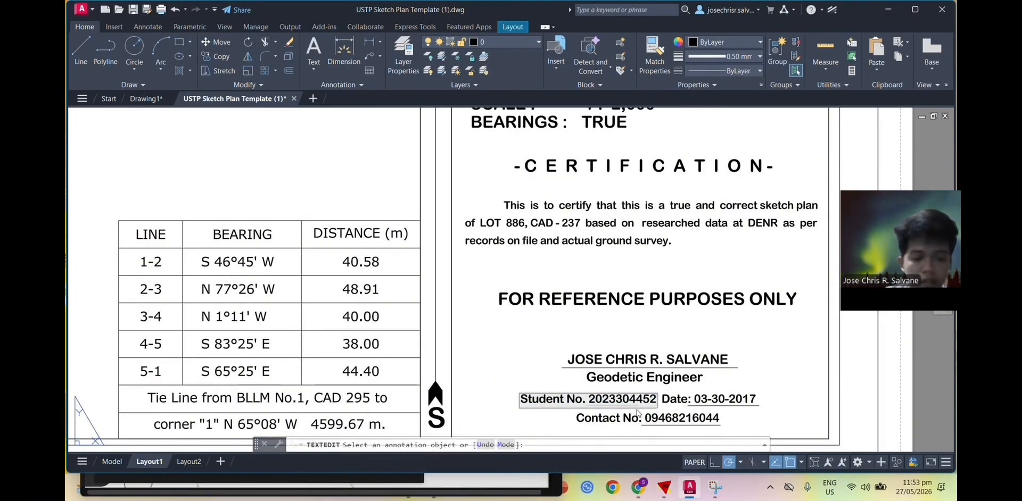
pyautogui.press('Return')
# Step: Change the certification date from 03-30-2017 to 05-27-2026
pyautogui.click(696, 399)
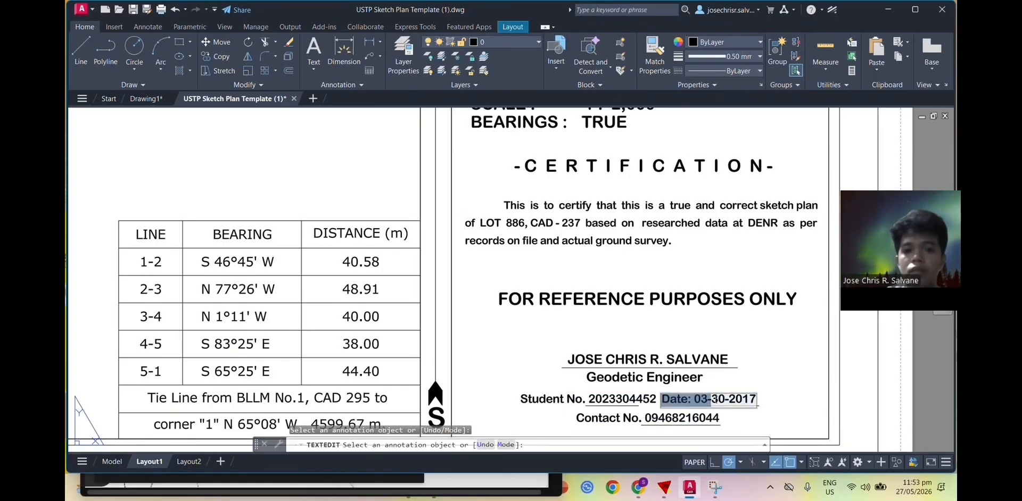
pyautogui.moveTo(694, 399); pyautogui.dragTo(750, 399)
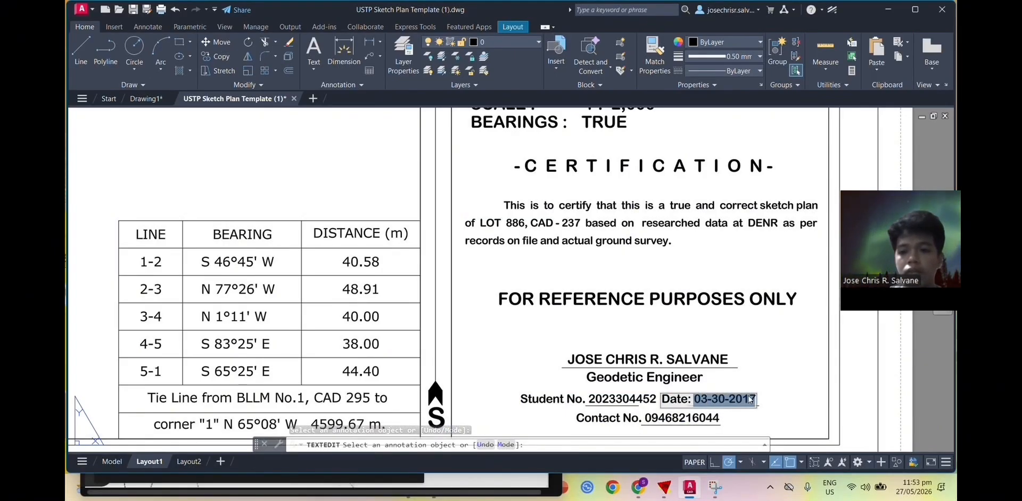
pyautogui.write('05-27-')
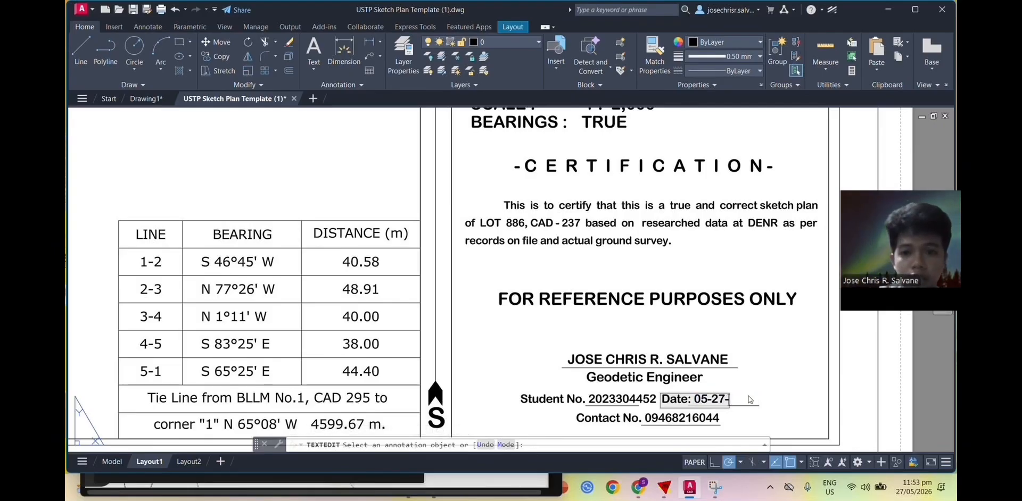
pyautogui.write('202')
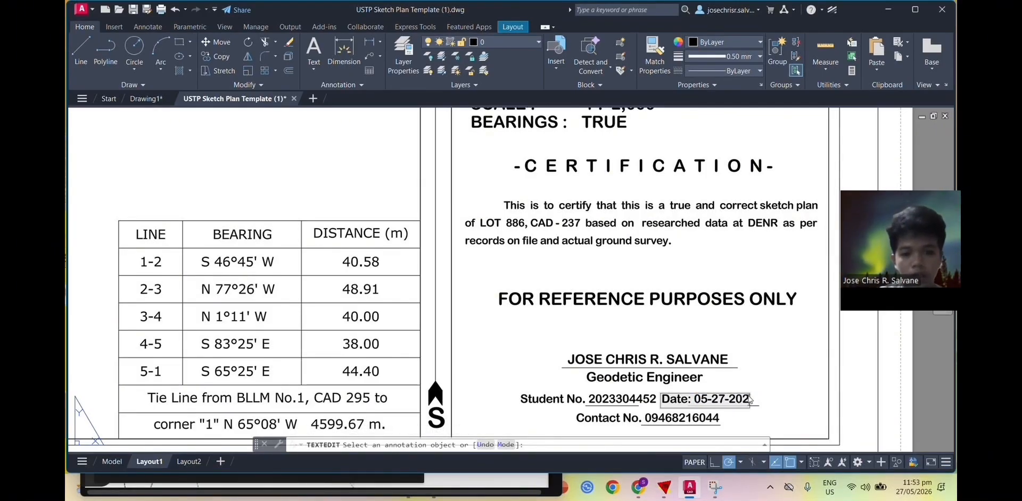
pyautogui.write('5')
pyautogui.press('BackSpace')
pyautogui.write('6')
pyautogui.click(774, 379)
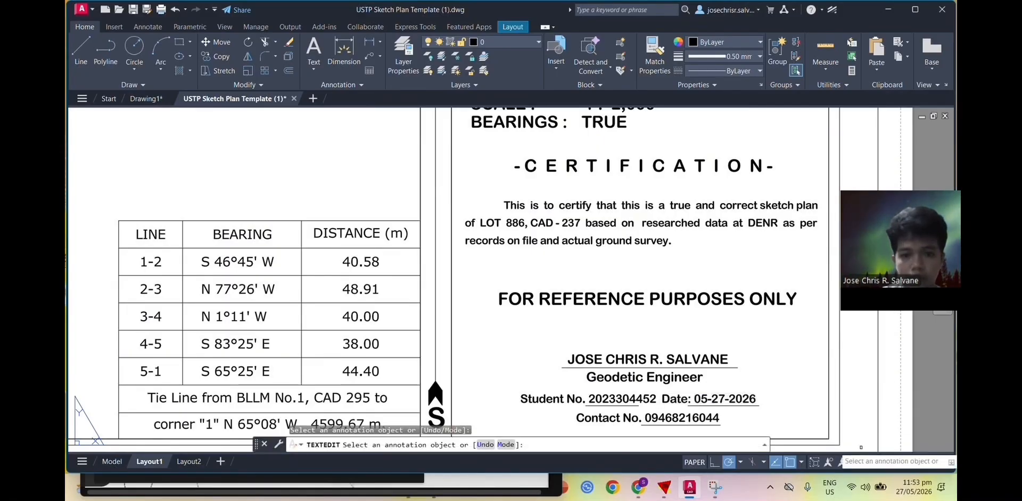
# Step: Replace the old contact number with the engineer's new phone number
pyautogui.click(699, 422)
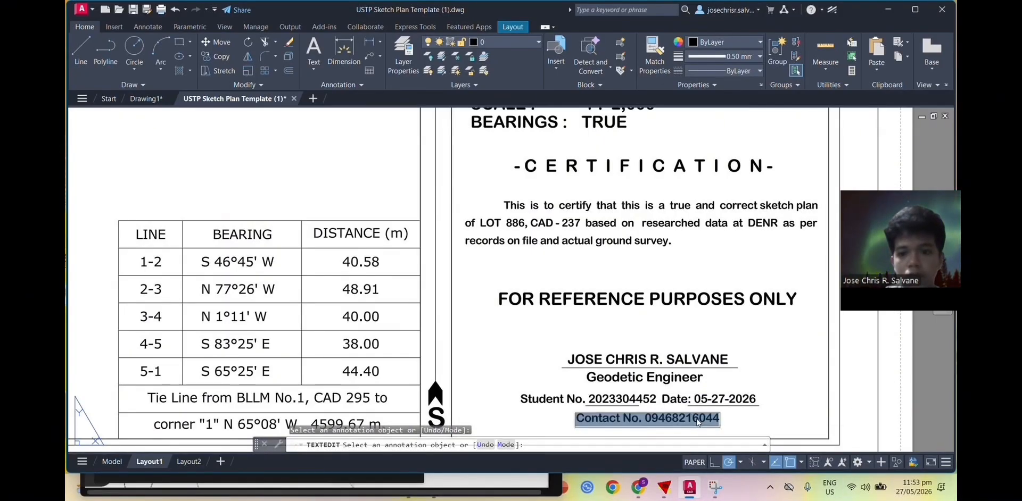
pyautogui.doubleClick(699, 422)
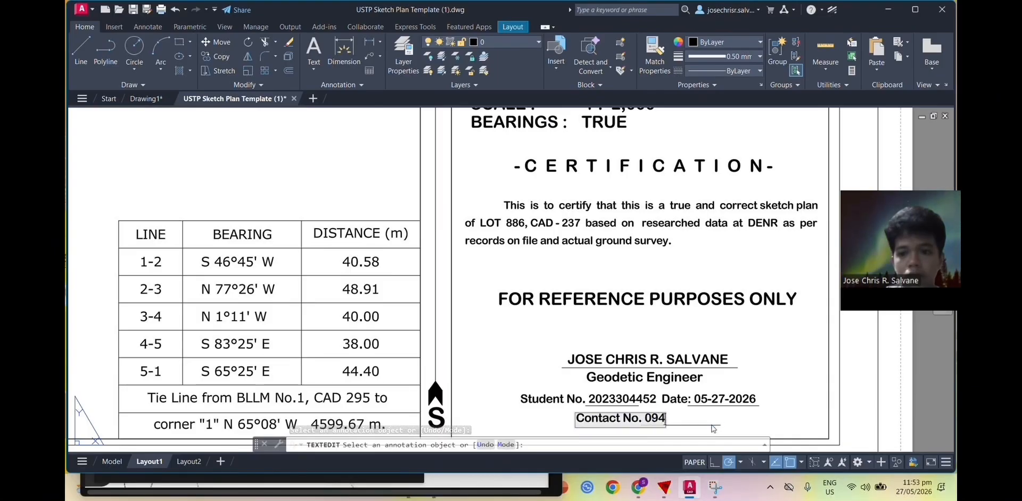
pyautogui.click(721, 307)
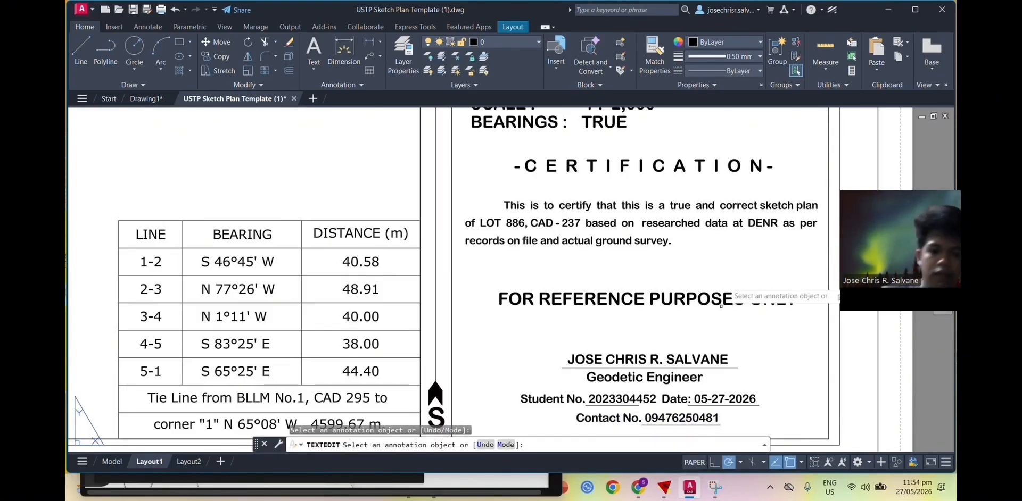
pyautogui.scroll(-2, 682, 237)
# Step: Change the SCALE text from 1 : 2,000 to 1 : 1,000, then bring up the application menu
pyautogui.moveTo(552, 198); pyautogui.dragTo(581, 360, button='middle')
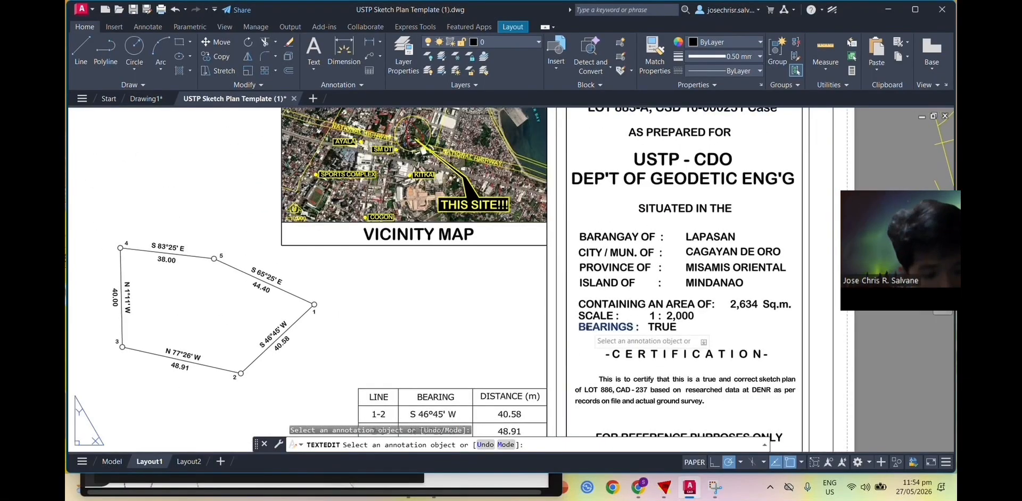
pyautogui.scroll(-2, 587, 327)
pyautogui.moveTo(476, 322)
pyautogui.mouseDown(button='middle')
pyautogui.moveTo(507, 276)
pyautogui.moveTo(514, 292)
pyautogui.moveTo(537, 295)
pyautogui.mouseUp(button='middle')
pyautogui.scroll(-2, 525, 295)
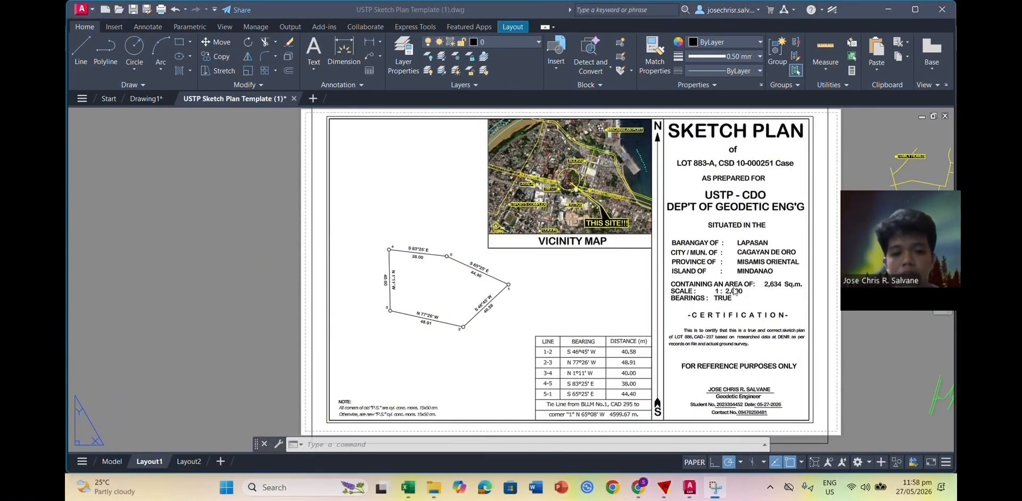
pyautogui.doubleClick(734, 291)
pyautogui.click(731, 291)
pyautogui.press('BackSpace')
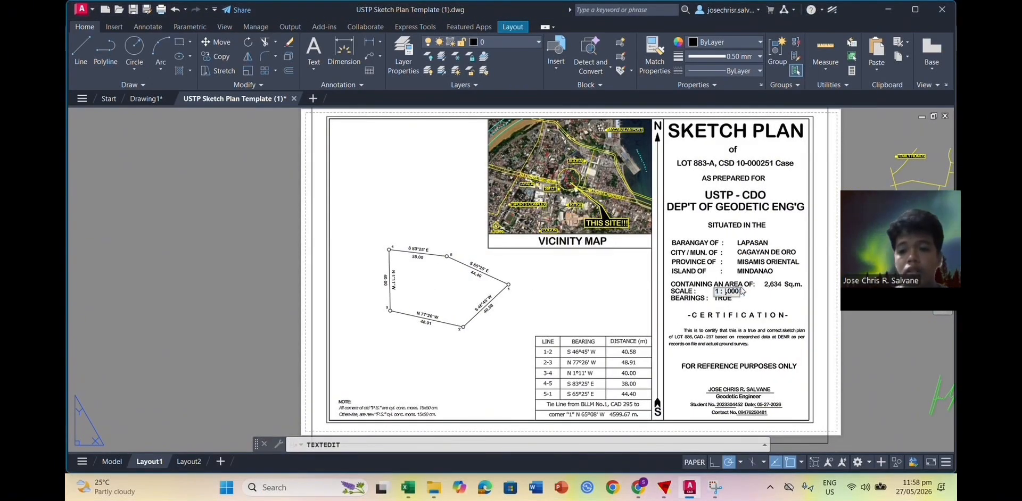
pyautogui.write('1')
pyautogui.click(759, 305)
pyautogui.scroll(-2, 665, 235)
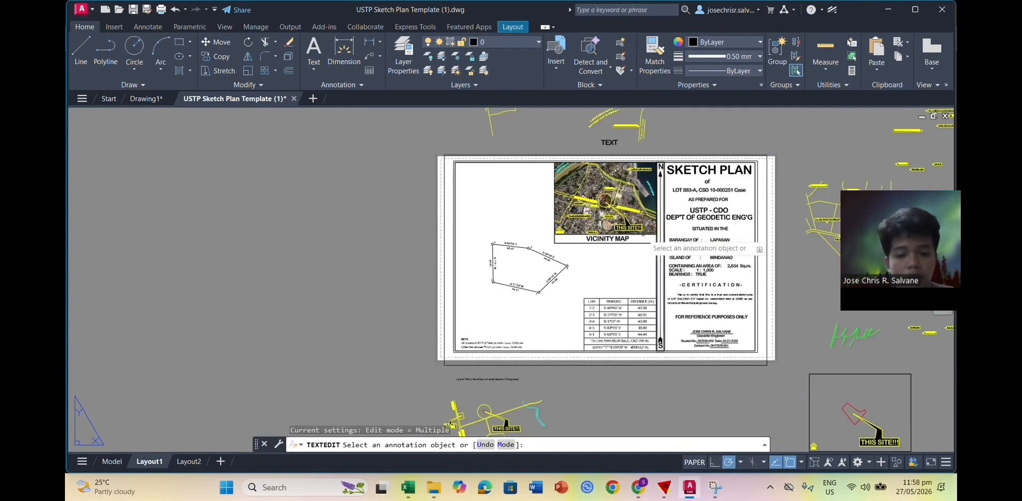
pyautogui.scroll(2, 590, 237)
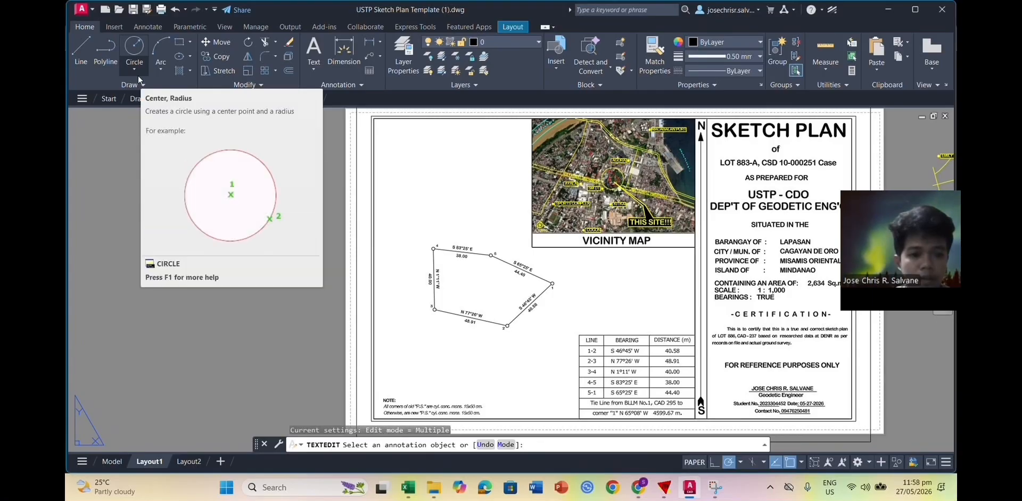
pyautogui.click(82, 9)
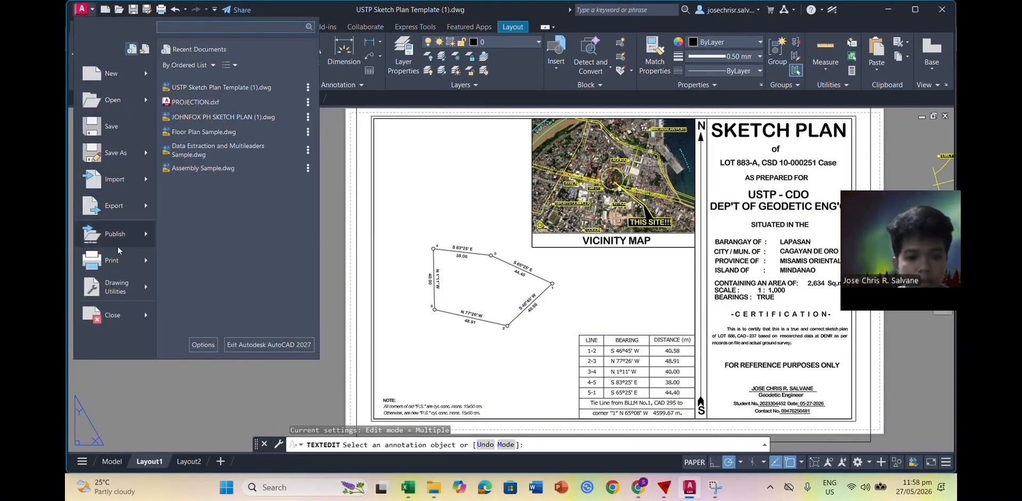
# Step: Start printing just the single current sheet, dismissing the missing plotter warning
pyautogui.click(106, 260)
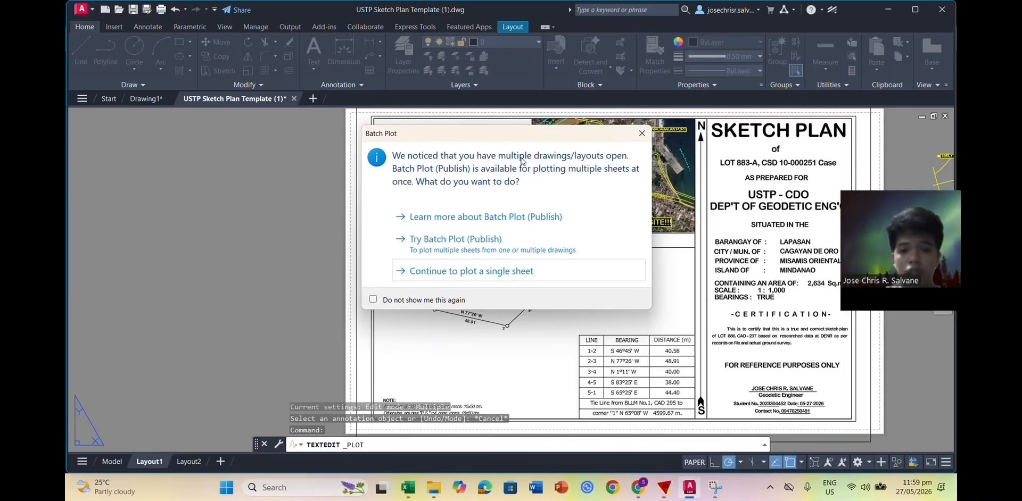
pyautogui.click(503, 270)
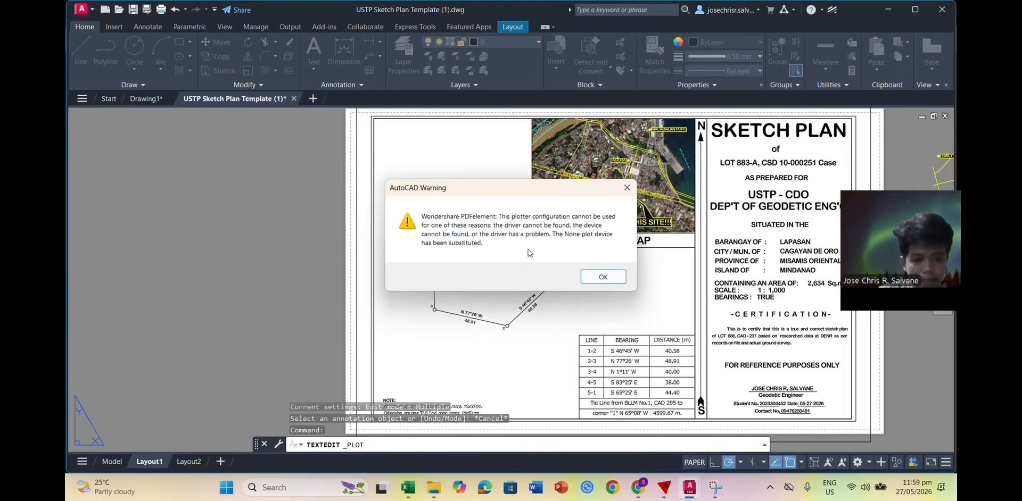
pyautogui.click(590, 278)
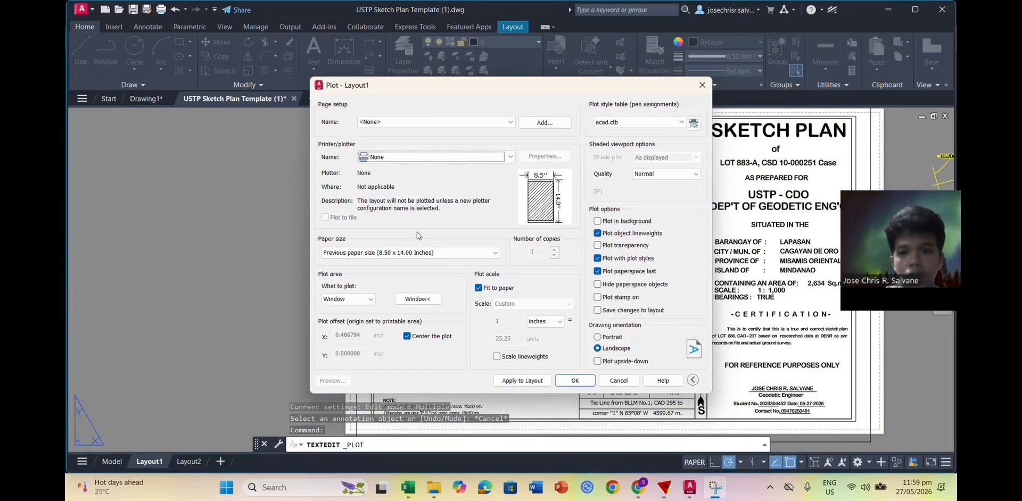
# Step: Plot a window around the sheet to DWG To PDF.pc3 on custom 8.50 x 14.00 inch paper
pyautogui.click(417, 299)
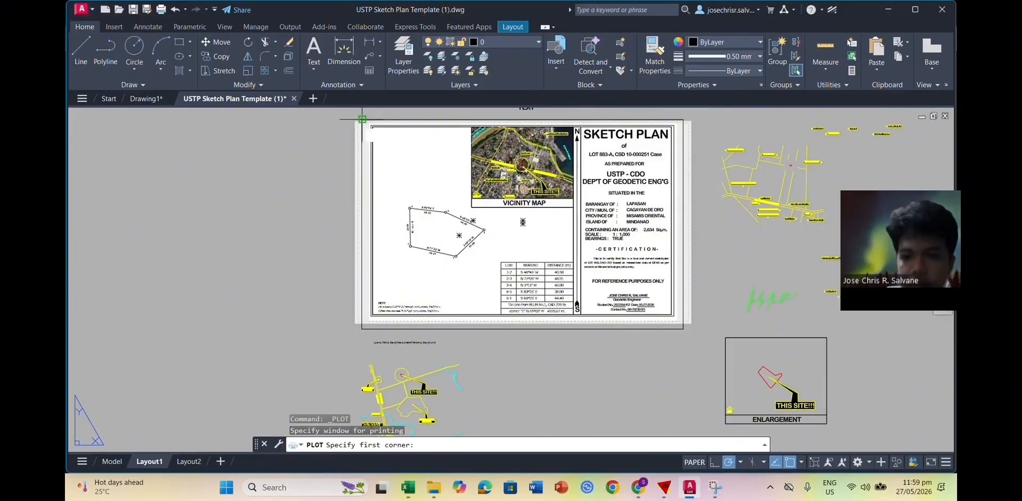
pyautogui.click(361, 119)
pyautogui.click(675, 328)
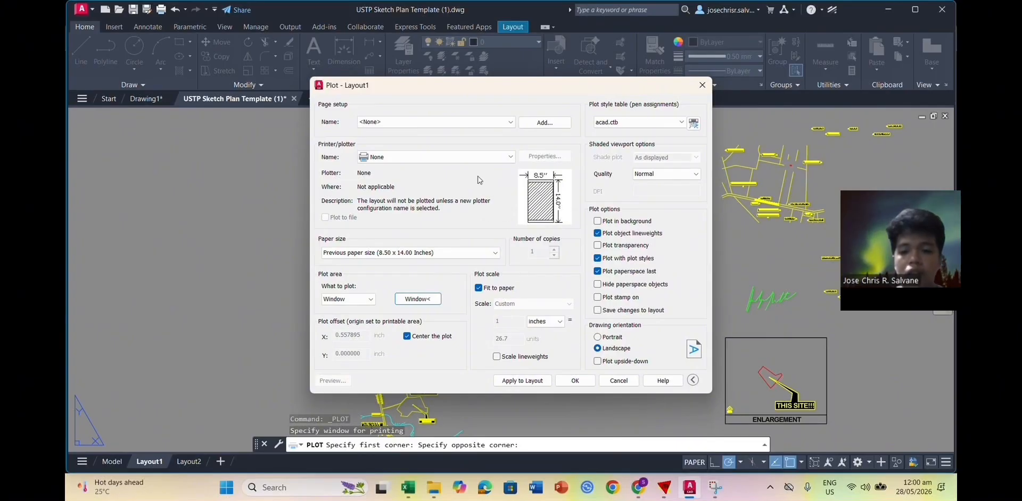
pyautogui.click(479, 157)
pyautogui.click(423, 290)
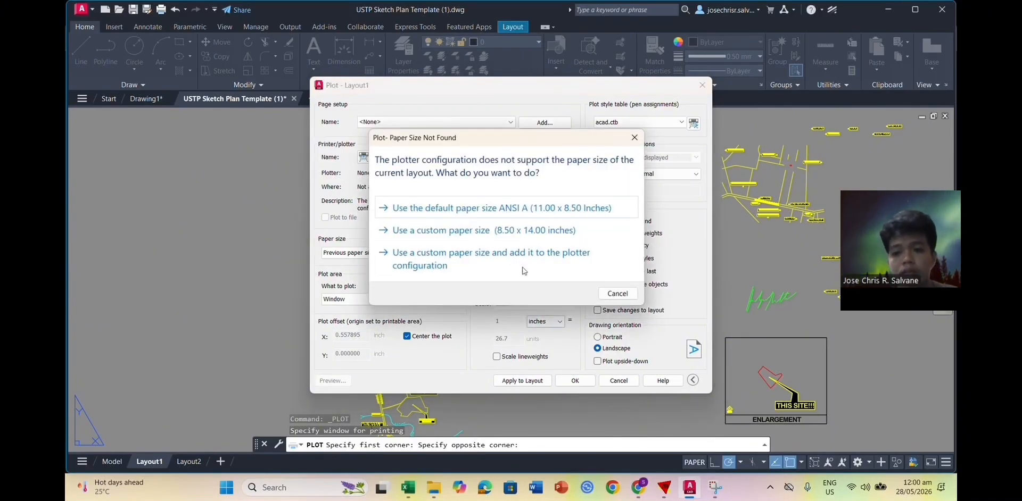
pyautogui.click(568, 232)
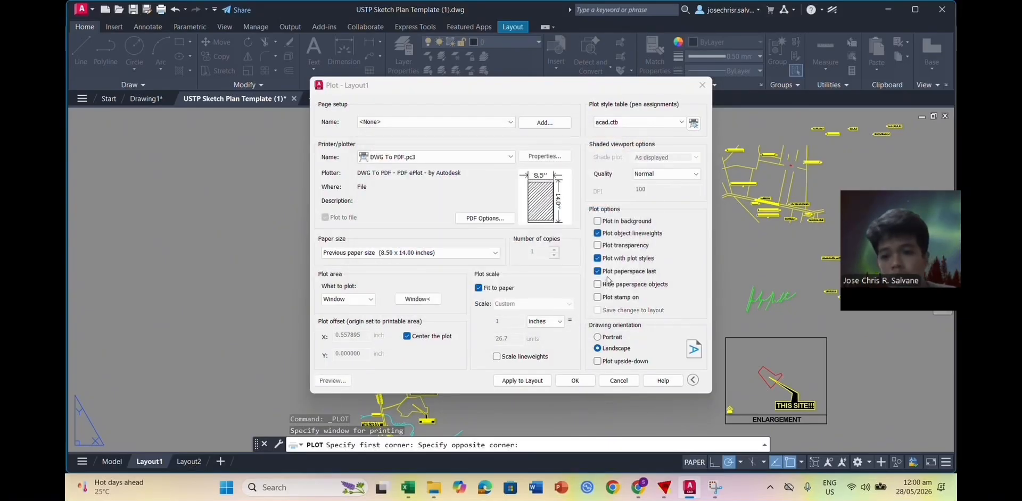
pyautogui.click(575, 381)
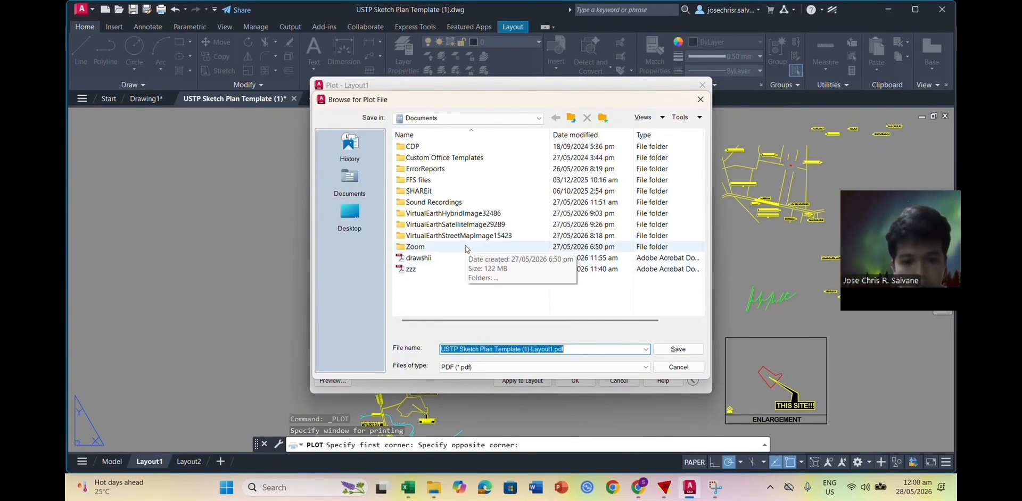
# Step: Choose Desktop as the folder and save USTP Sketch Plan Template (1)-Layout1.pdf
pyautogui.click(353, 216)
pyautogui.doubleClick(457, 190)
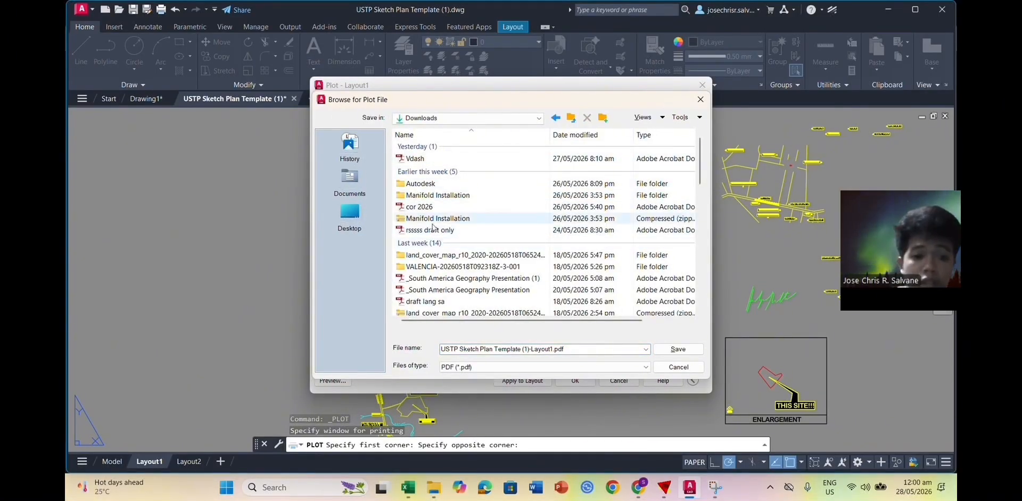
pyautogui.scroll(-5, 444, 235)
pyautogui.scroll(-2, 443, 234)
pyautogui.click(353, 173)
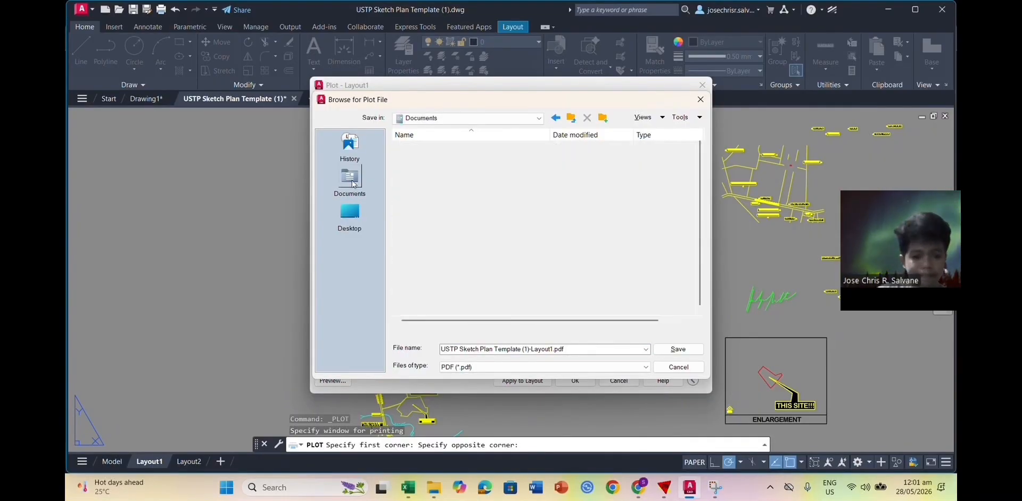
pyautogui.click(353, 153)
pyautogui.click(351, 211)
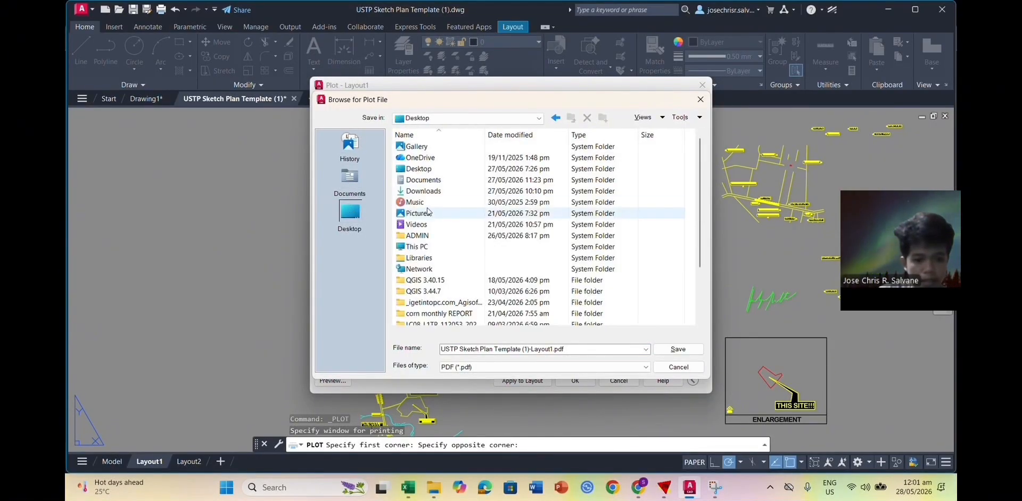
pyautogui.scroll(-2, 452, 219)
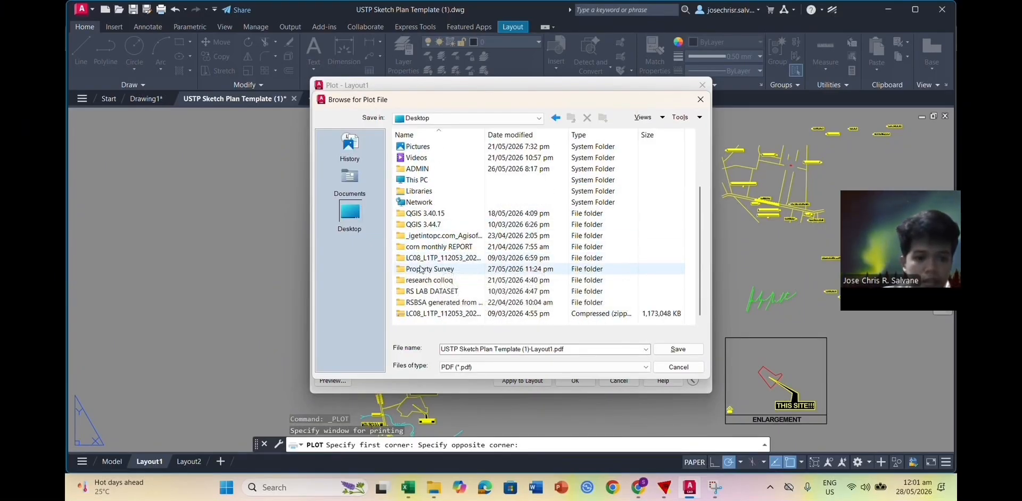
pyautogui.doubleClick(424, 269)
pyautogui.click(362, 196)
pyautogui.click(349, 213)
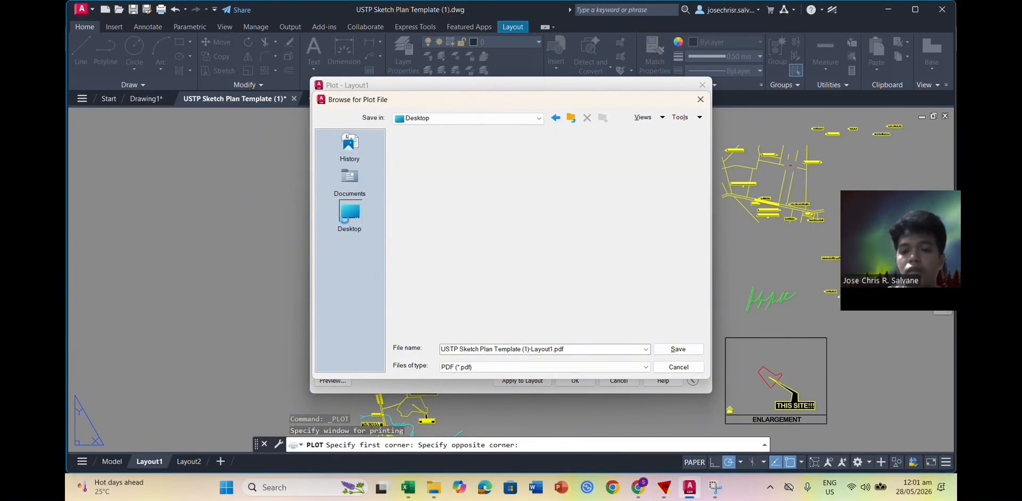
pyautogui.scroll(-2, 440, 212)
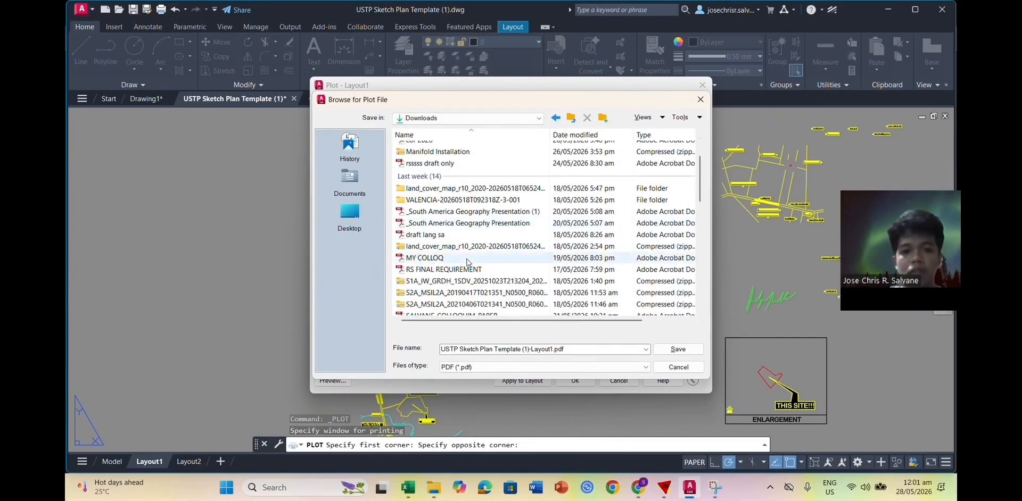
pyautogui.click(673, 349)
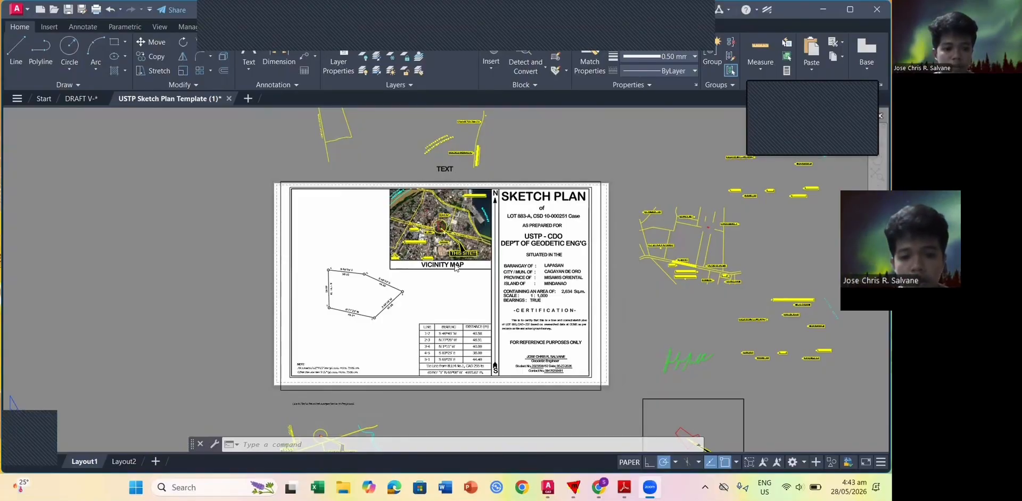
# Step: Switch to Adobe Reader showing the plotted USTP Sketch Plan Template (1)-Layout1.pdf
pyautogui.hotkey('alt', 'Tab')
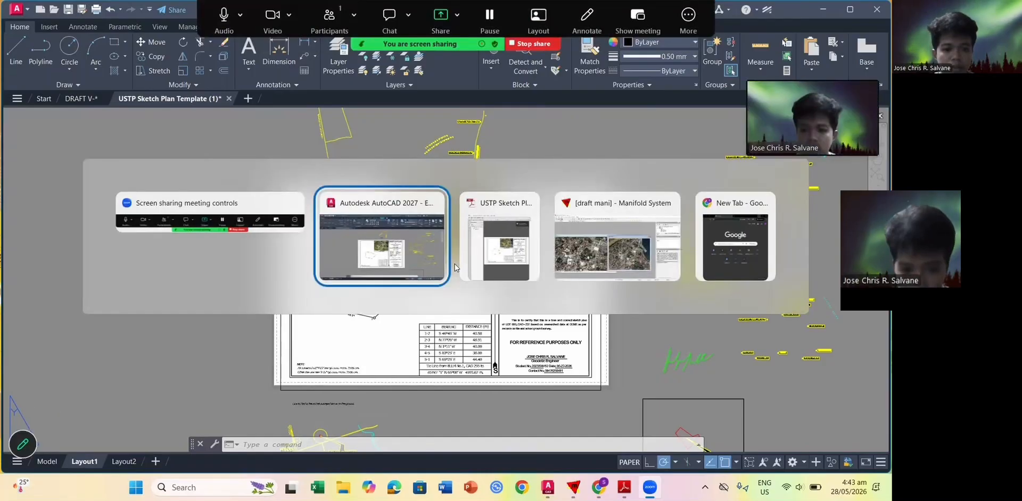
pyautogui.hotkey('alt', 'Tab')
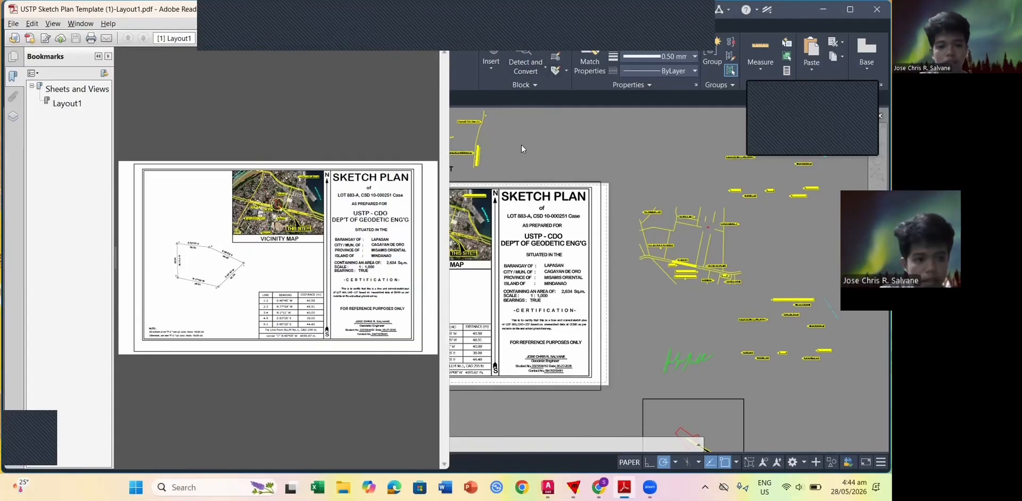
pyautogui.click(674, 20)
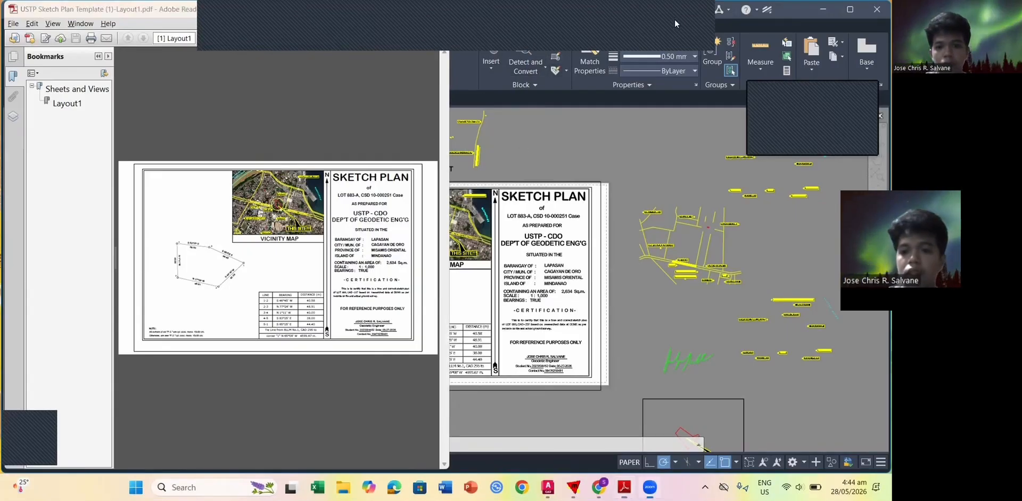